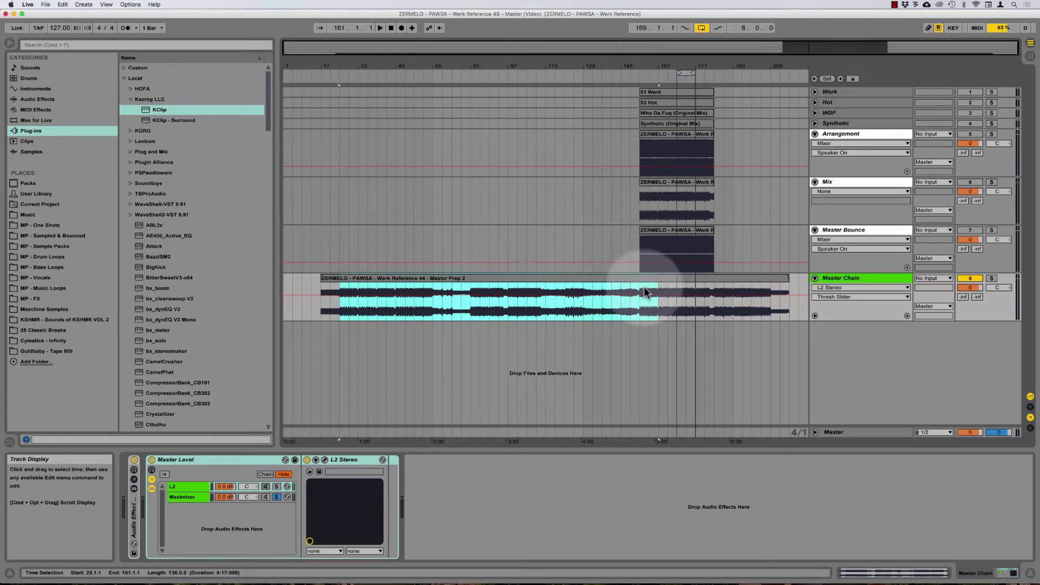
Select the Master Prep 2 clip and open the L2 Stereo limiter from the Master Chain track's Master Level rack.
click(606, 278)
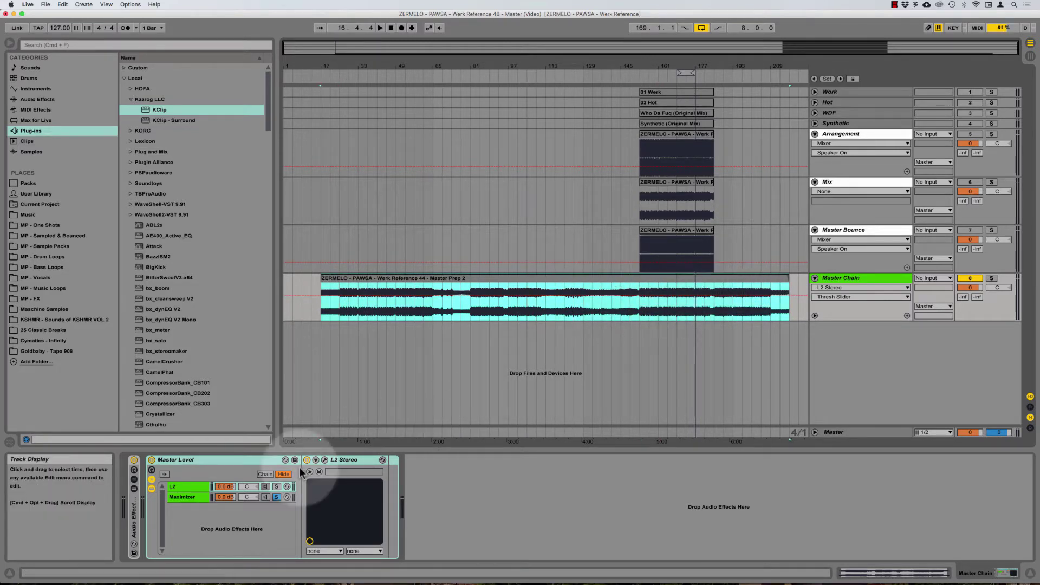
click(182, 485)
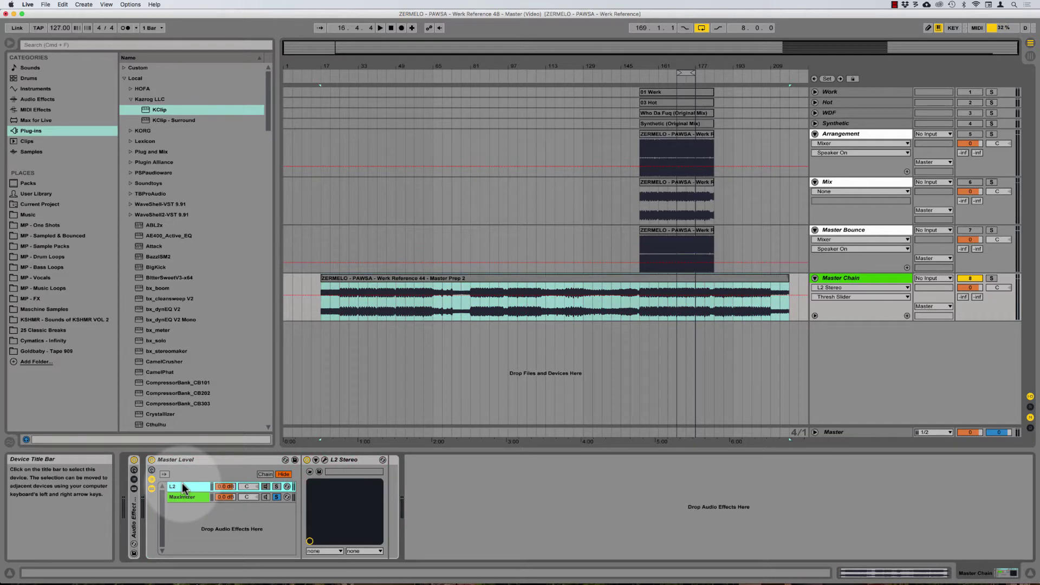
click(324, 460)
drag(574, 147, 562, 144)
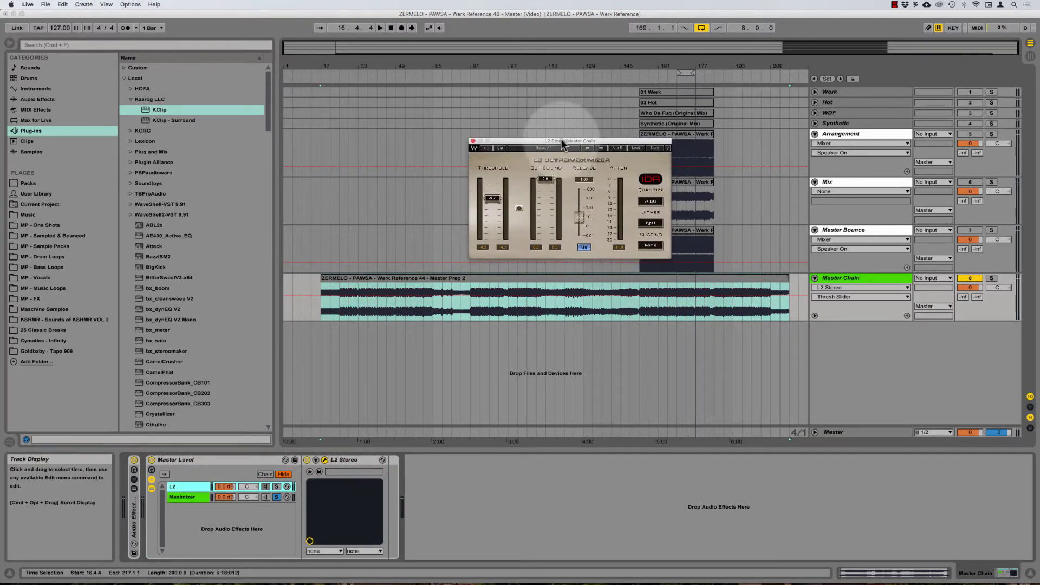
click(493, 197)
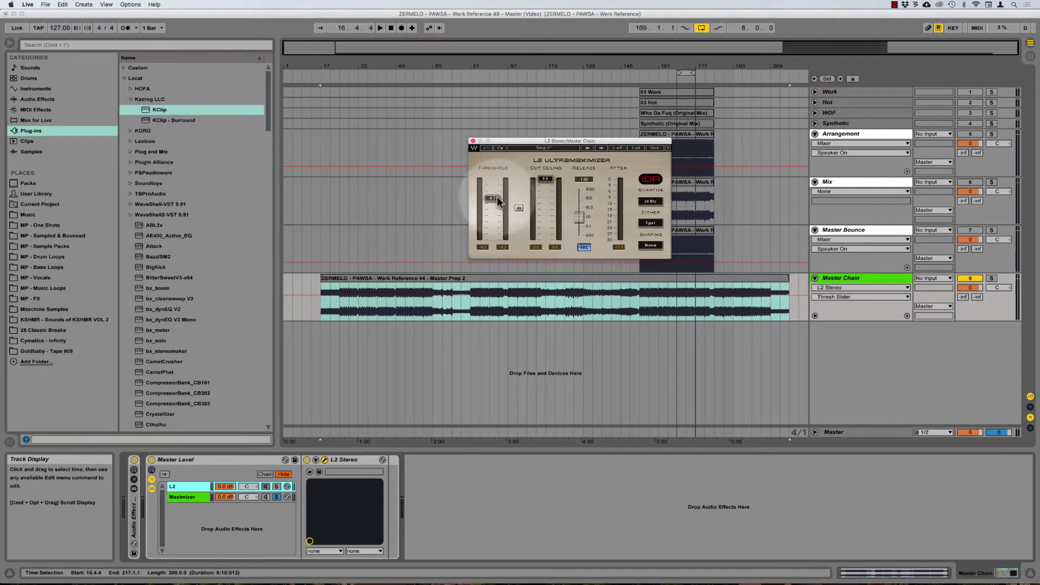
Open the iZotope Insight meter on the Master track and place its window beside the L2 limiter.
click(837, 430)
click(555, 462)
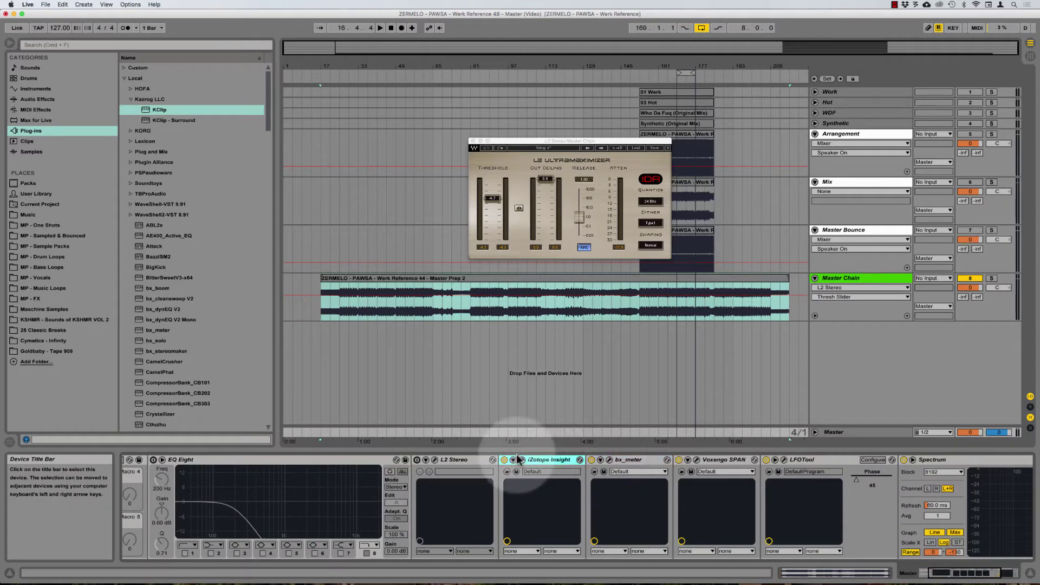
click(522, 460)
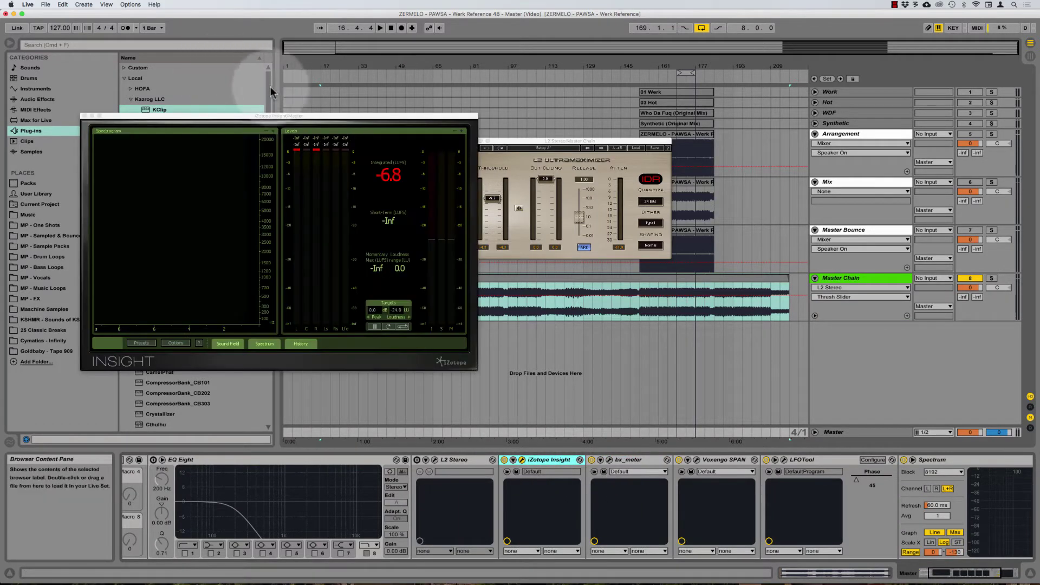
drag(280, 119, 234, 69)
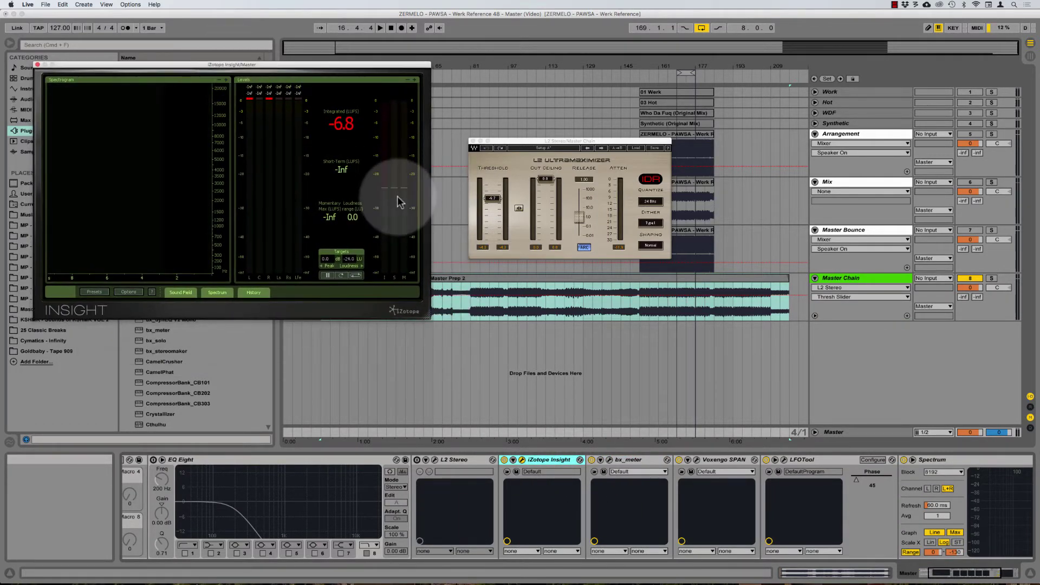
drag(333, 65, 353, 76)
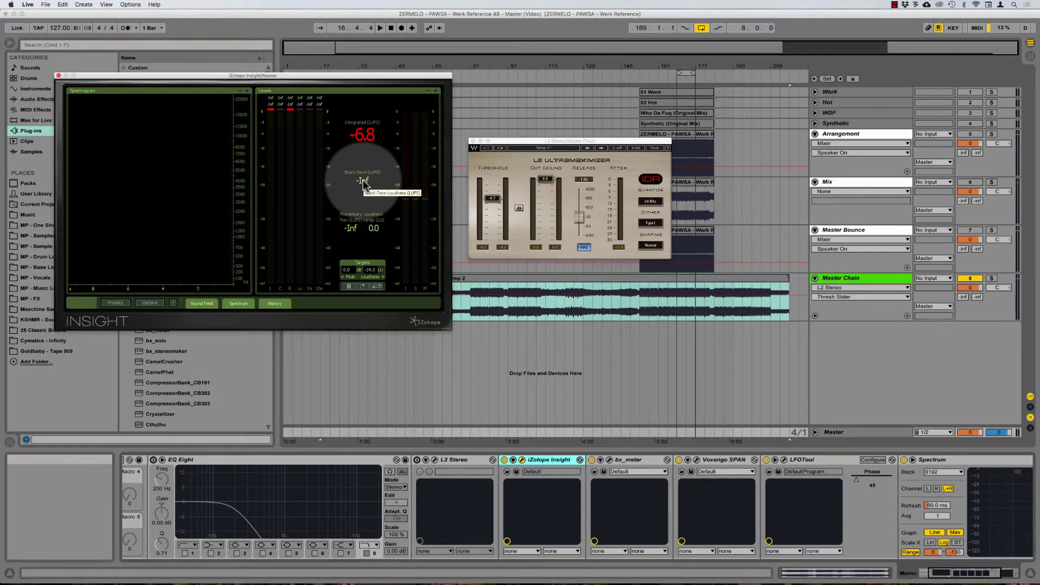
Play the Master Chain track from bar 169 and check its short-term LUFS in Insight, then stop playback.
click(677, 305)
click(677, 305)
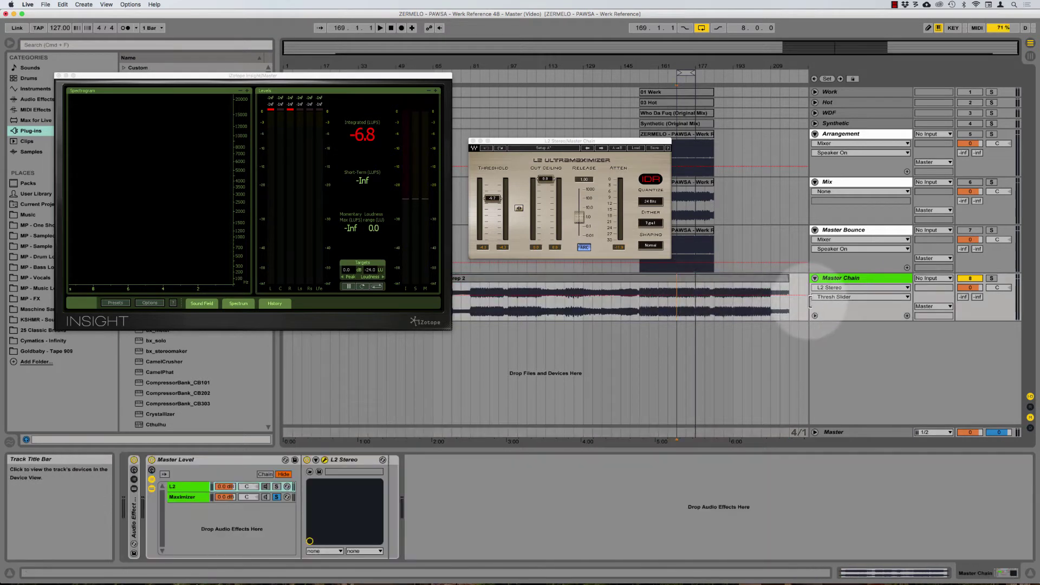
key(space)
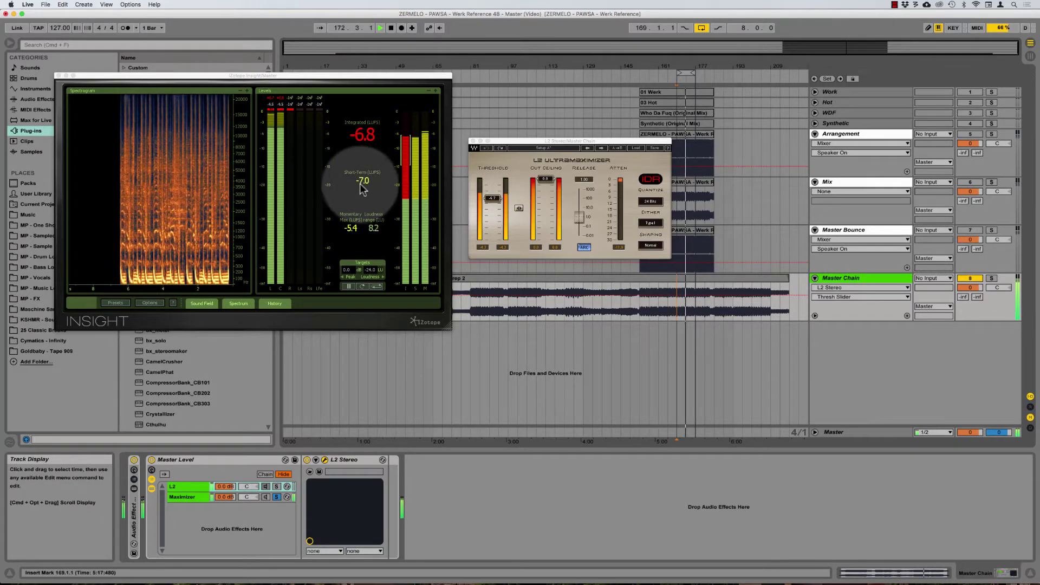
key(space)
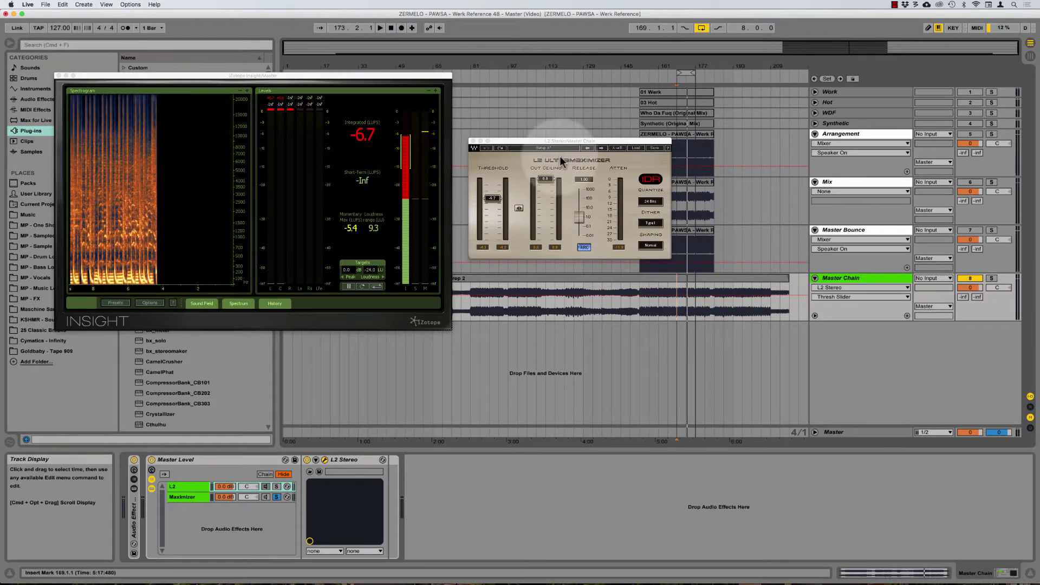
Open Voxengo SPAN on the Master track and position its window so its RMS statistics and Insight's loudness readings are both visible.
click(843, 430)
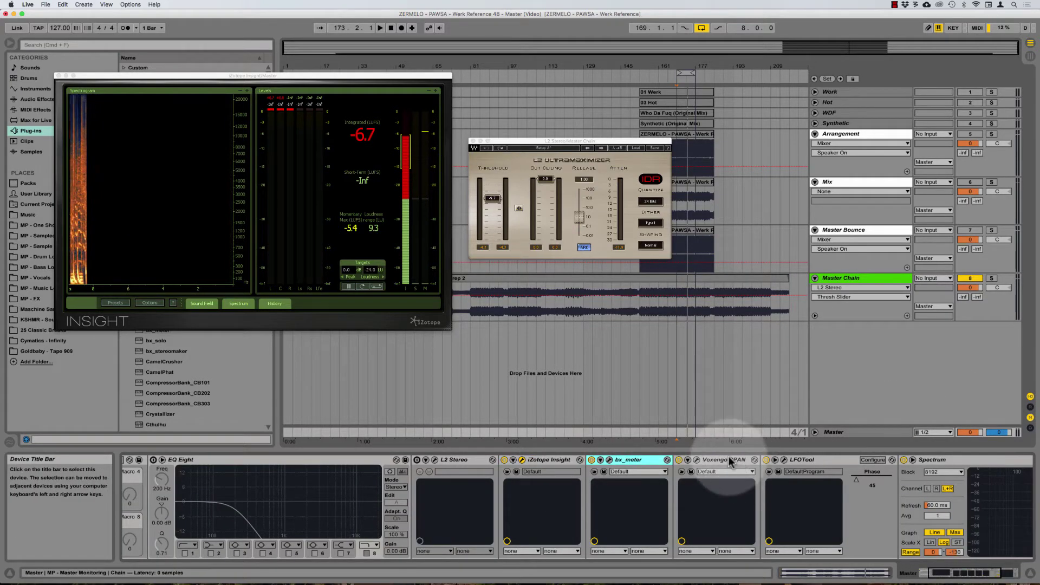
click(700, 460)
click(697, 460)
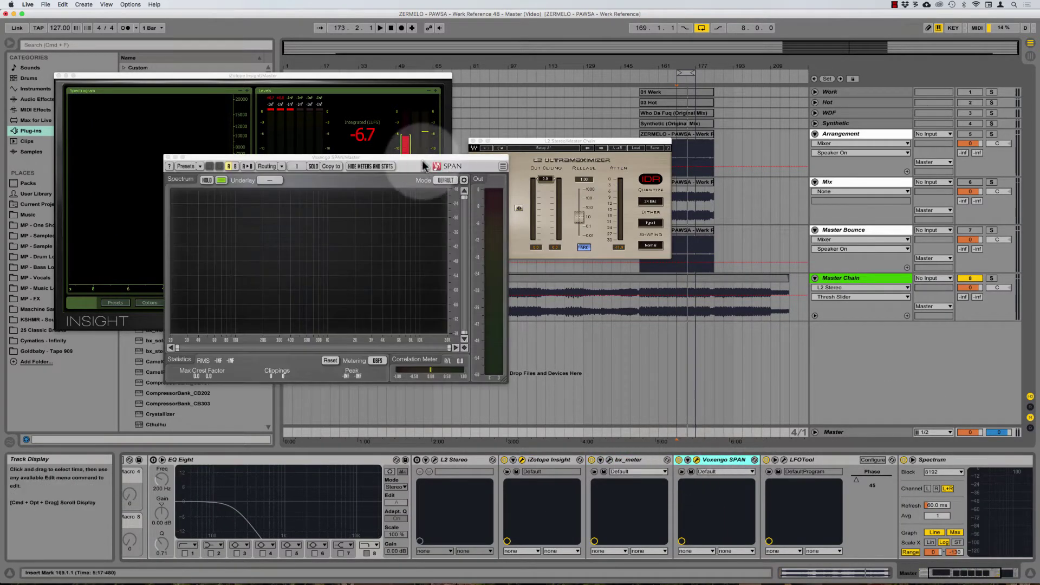
drag(420, 161, 377, 210)
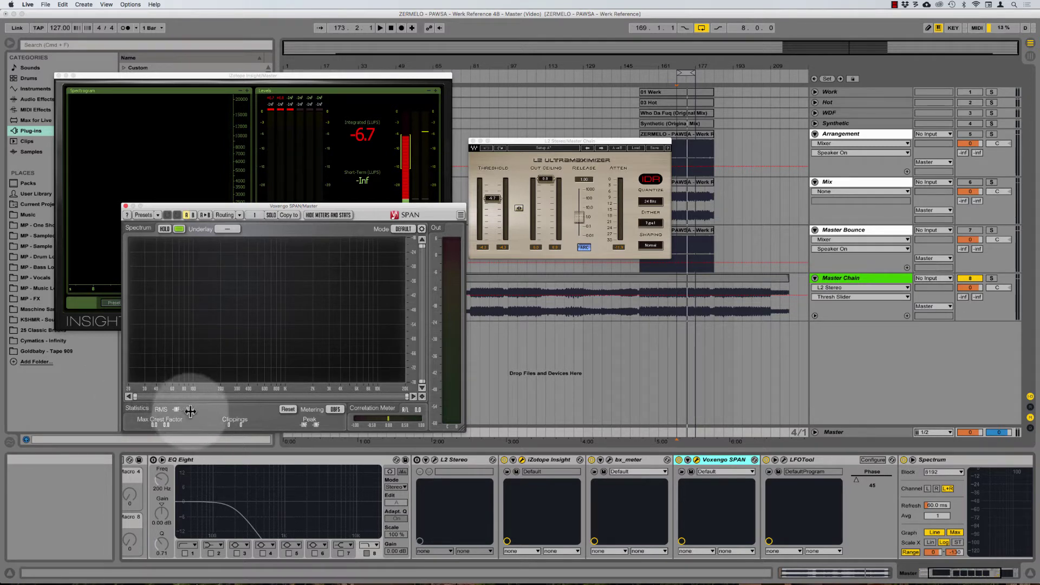
drag(259, 208, 260, 209)
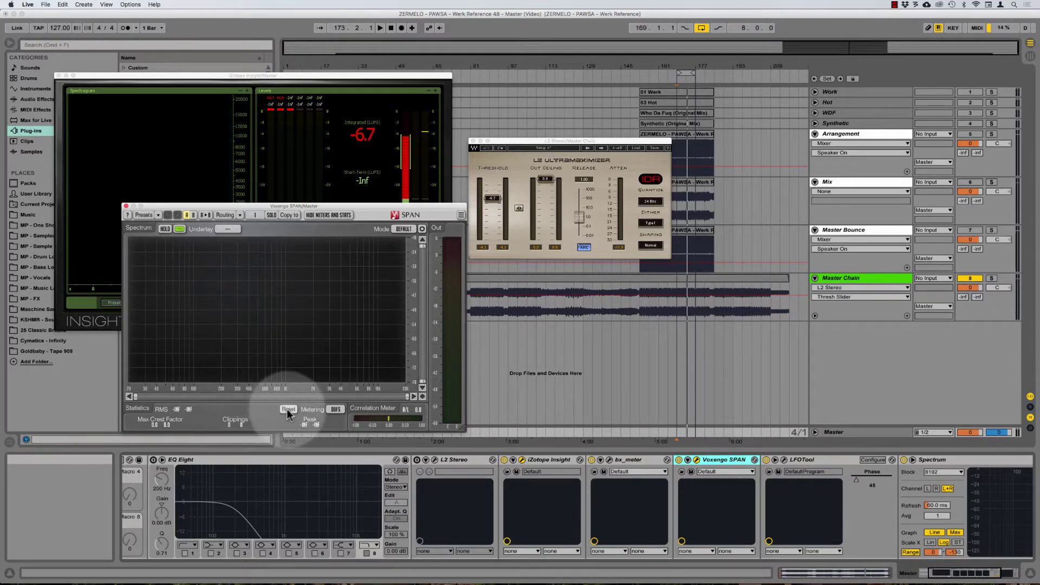
Play the section from bar 169, reset SPAN's statistics during playback to check the RMS level, and stop.
key(space)
click(288, 410)
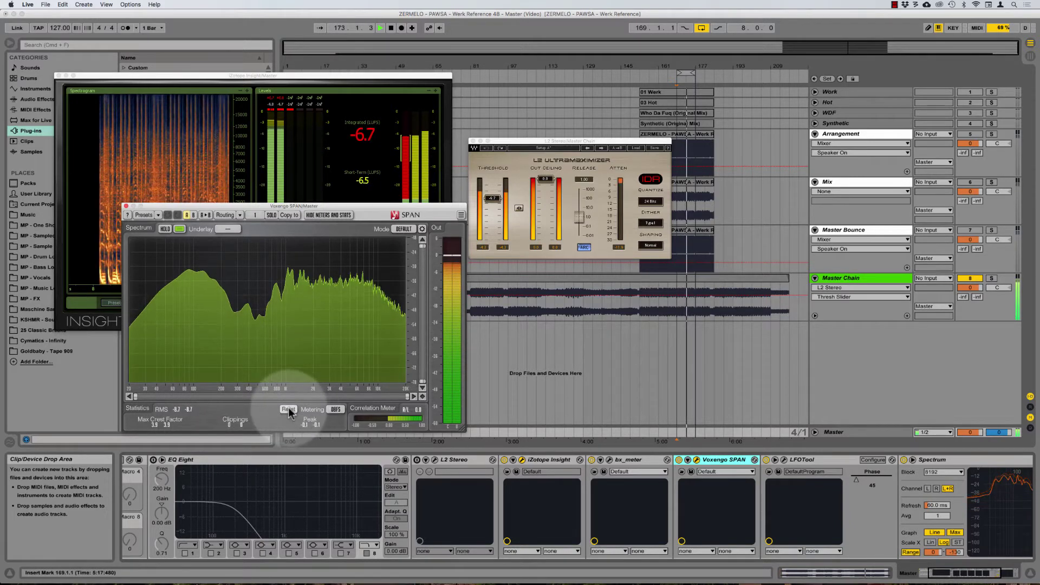
key(space)
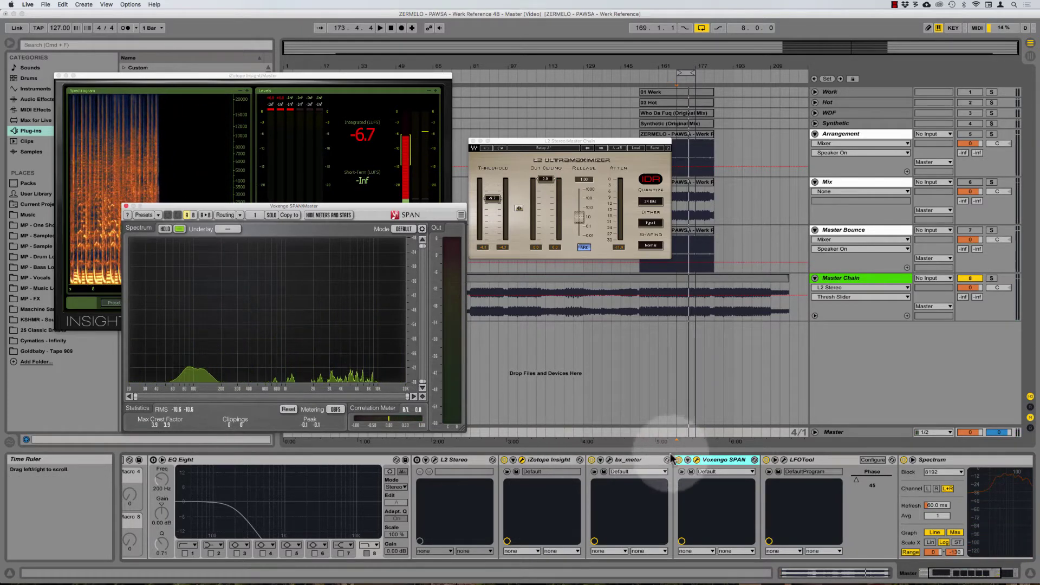
Open bx_meter on the Master track, move it clear of Insight's edge, and play the section to check its dynamic readings.
click(628, 460)
click(609, 459)
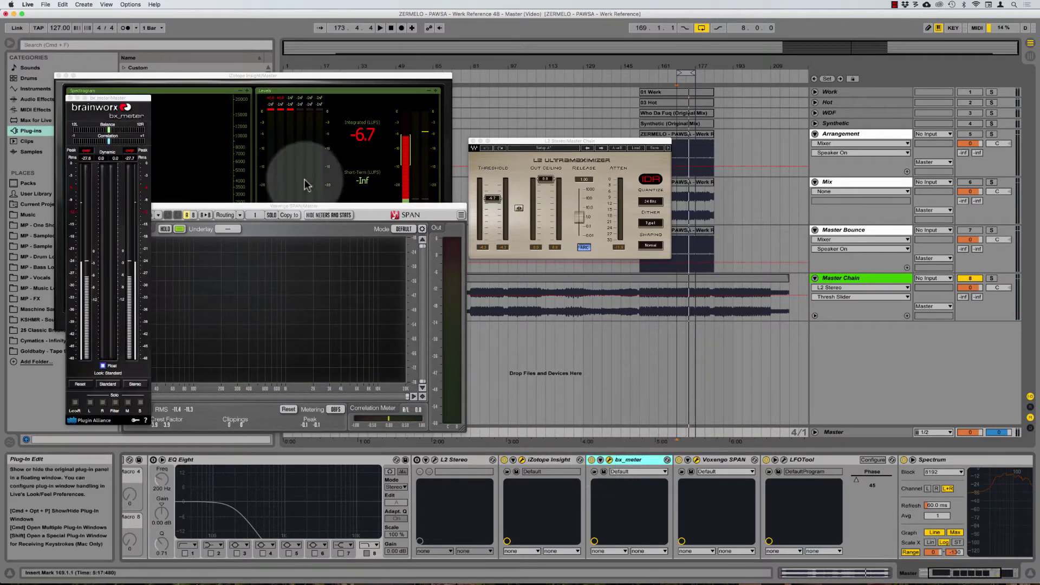
drag(120, 103, 321, 128)
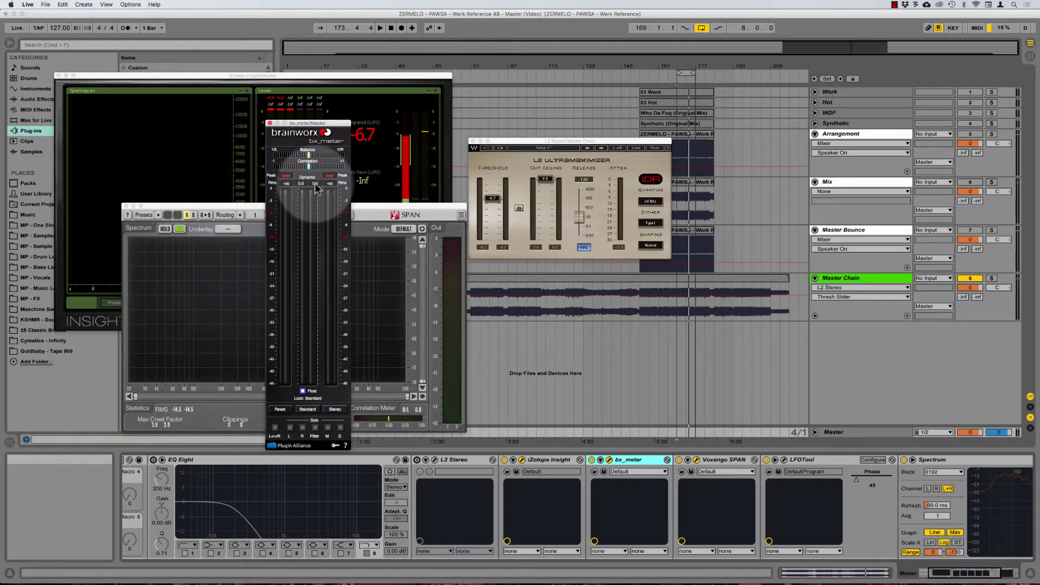
key(space)
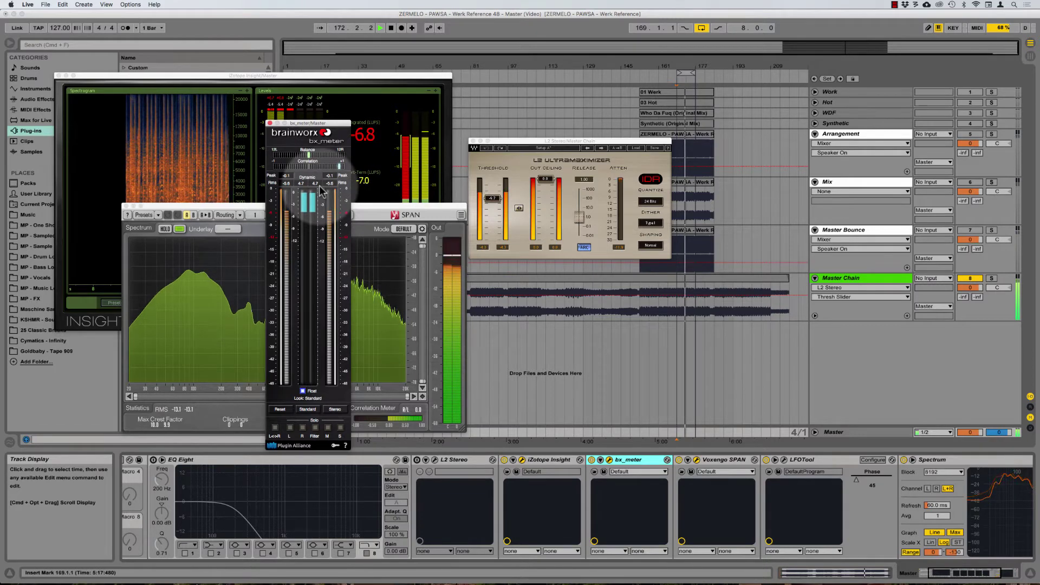
key(space)
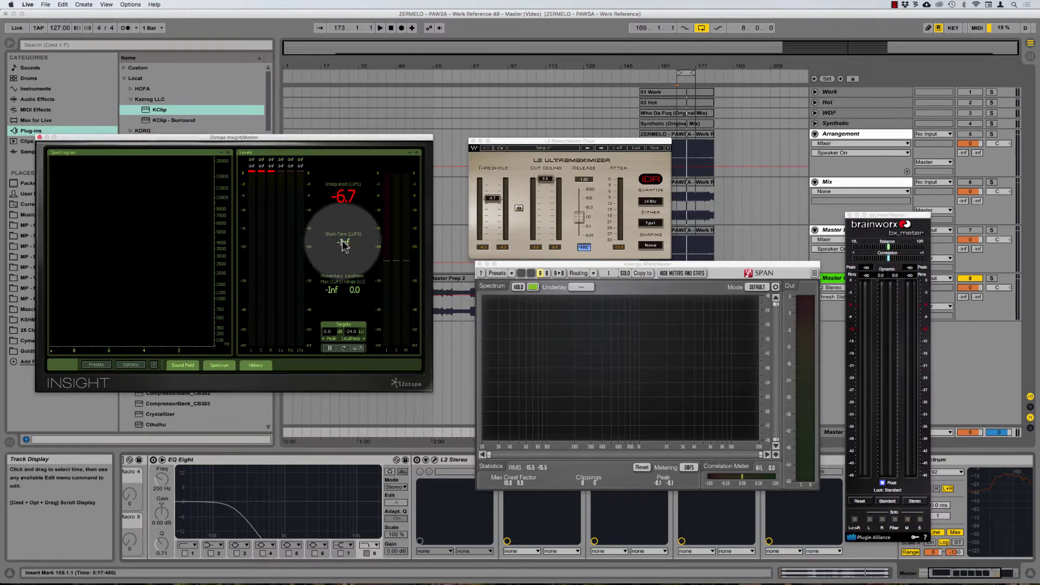
Arrange the Insight and bx_meter windows on either side of SPAN so all the meters can be read together.
drag(379, 142, 403, 162)
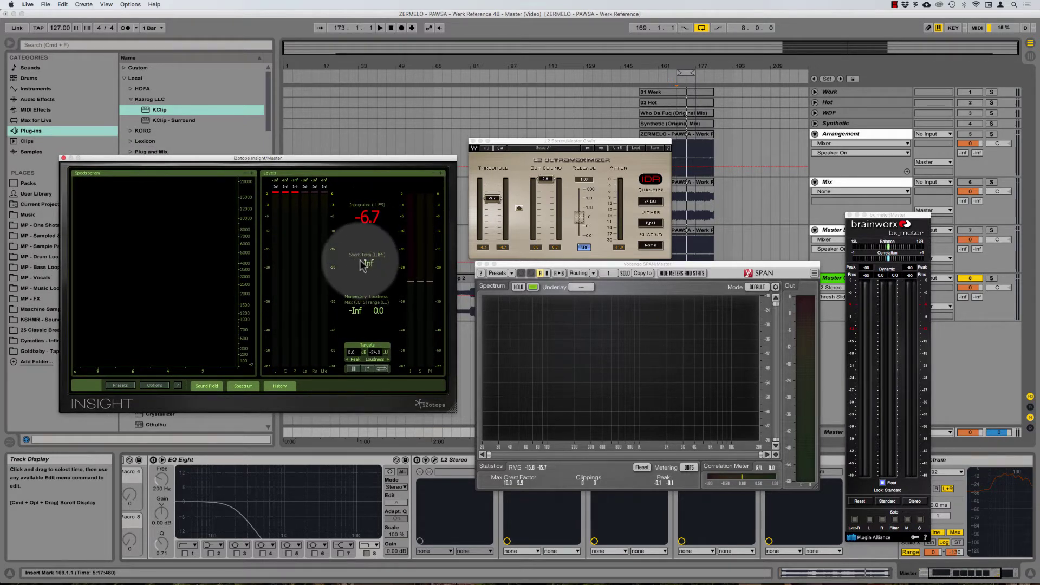
drag(891, 219, 895, 223)
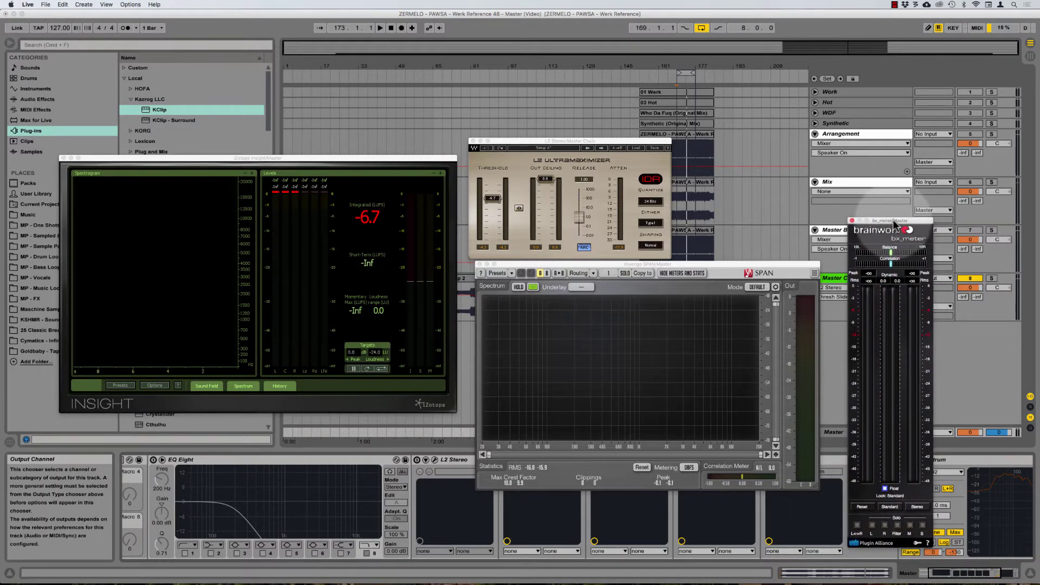
drag(894, 223, 891, 224)
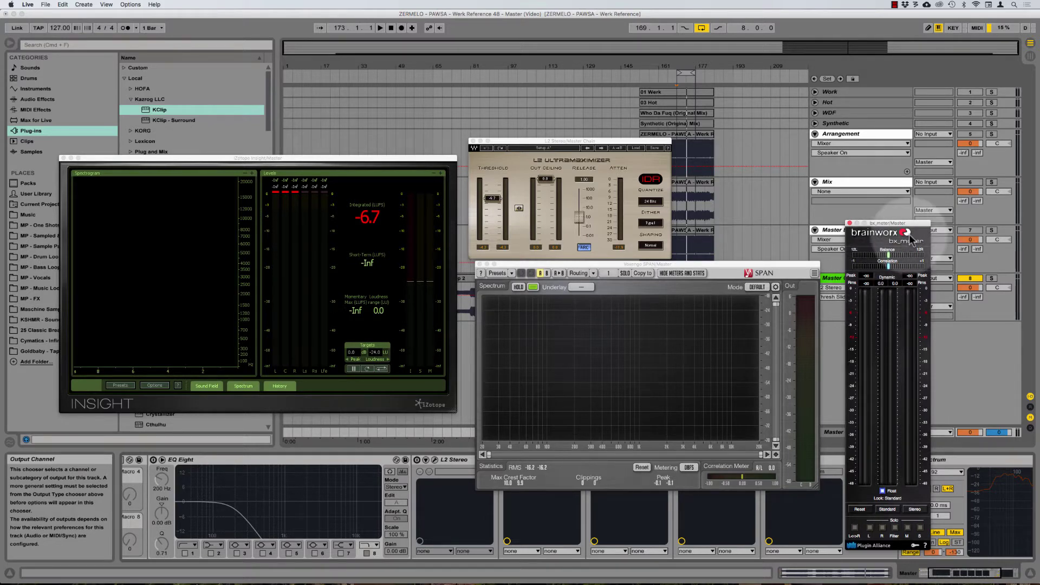
drag(896, 225, 886, 222)
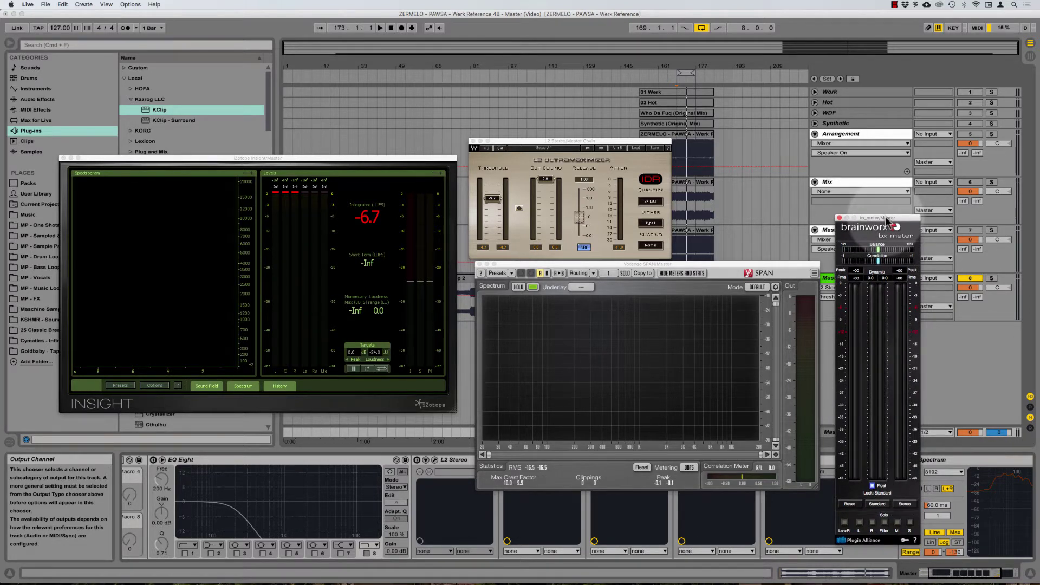
drag(887, 222, 885, 223)
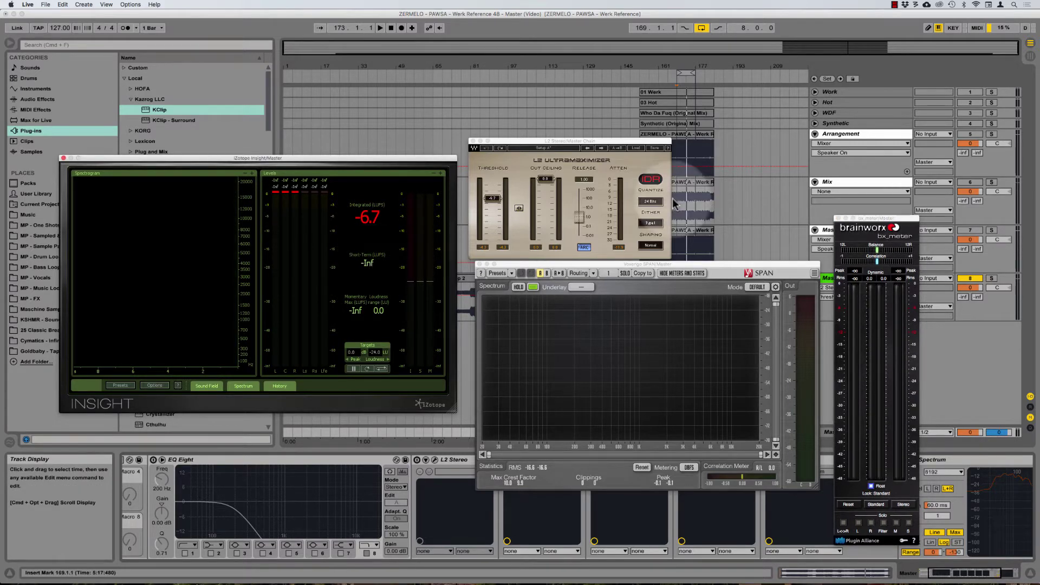
Solo the WDF reference track and play it from bar 169 to check its short-term loudness in Insight.
click(829, 112)
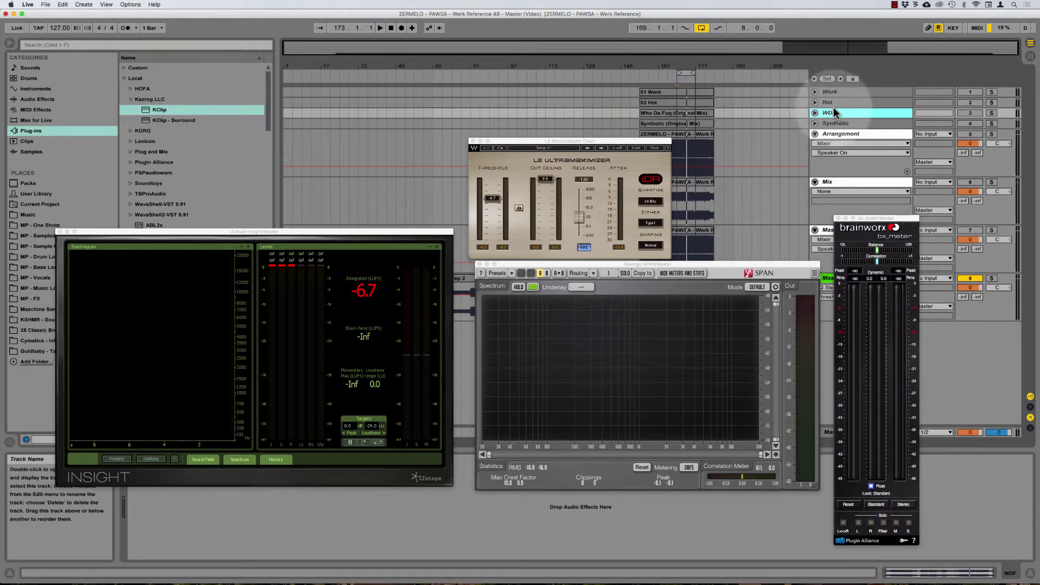
click(849, 125)
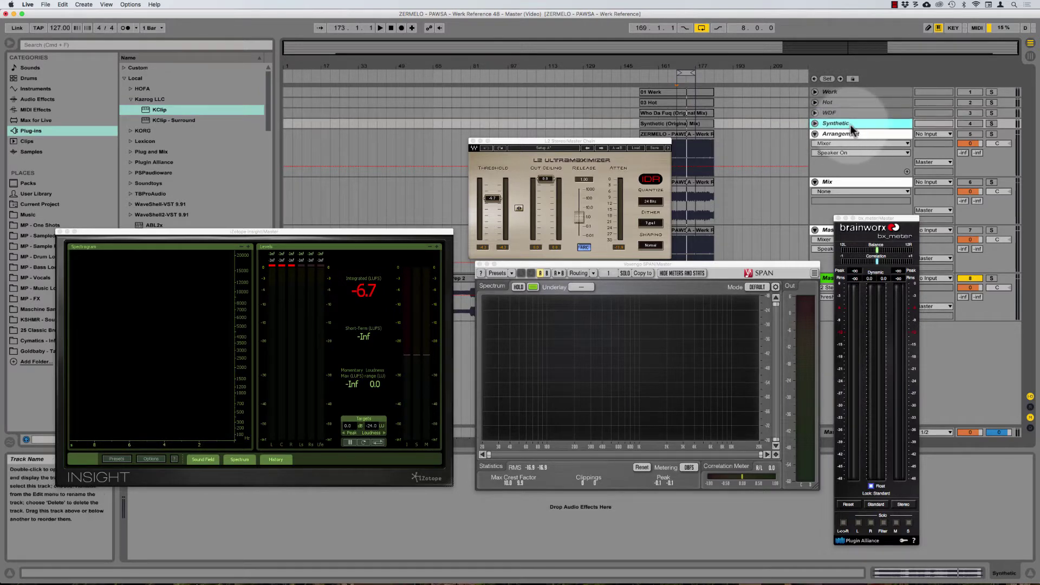
click(845, 114)
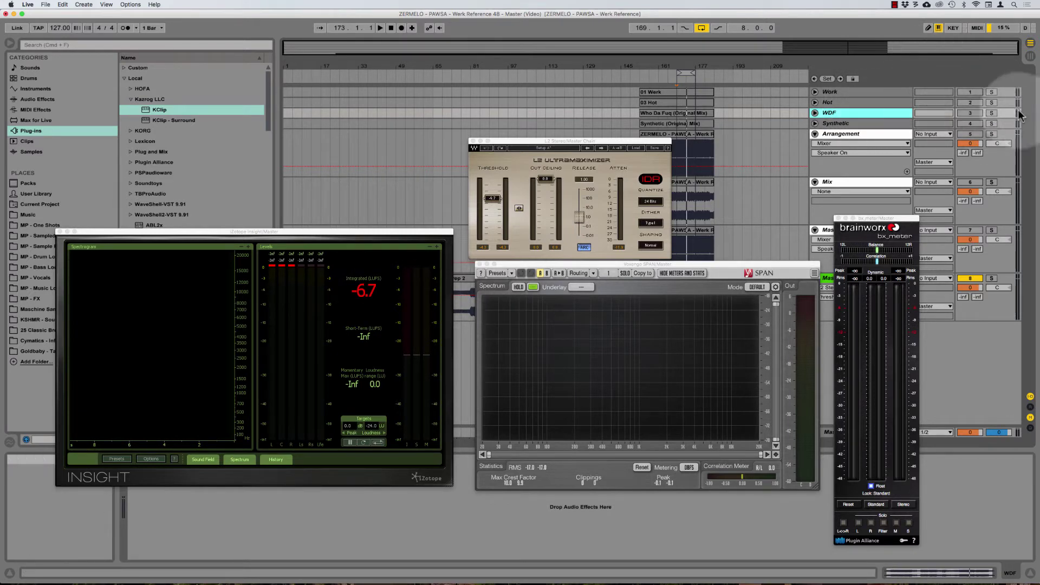
click(991, 113)
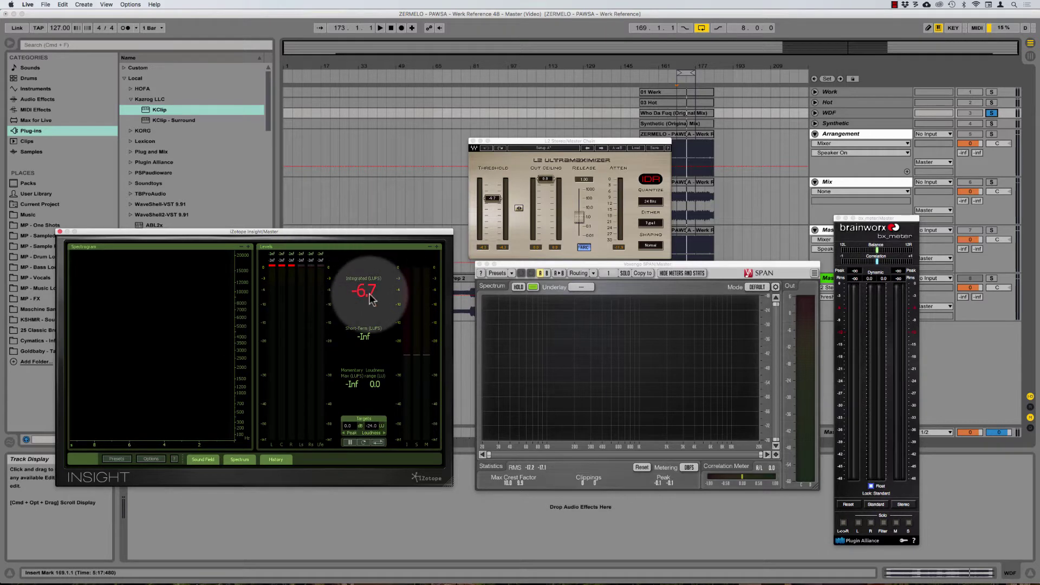
key(space)
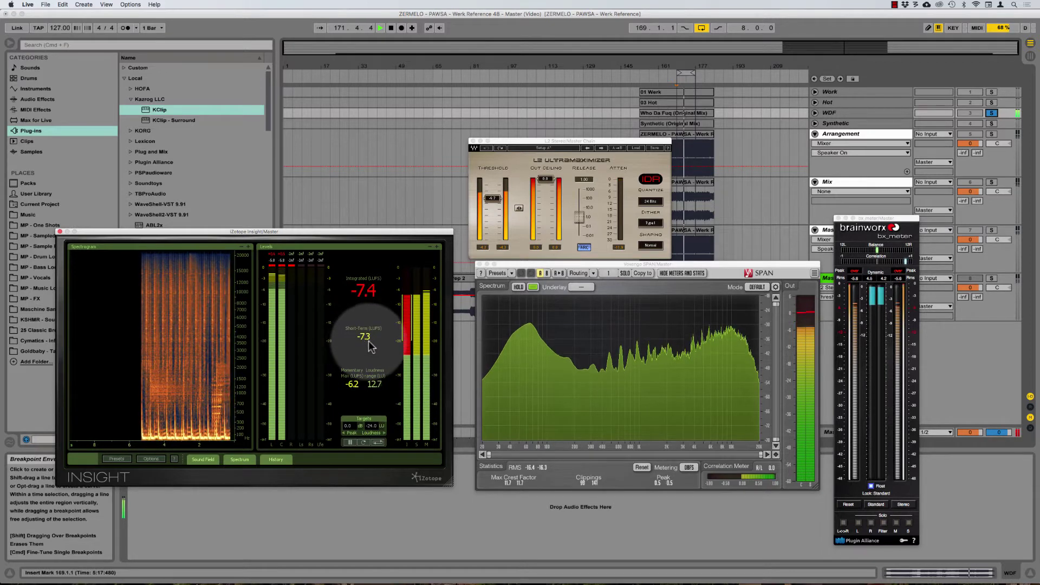
key(space)
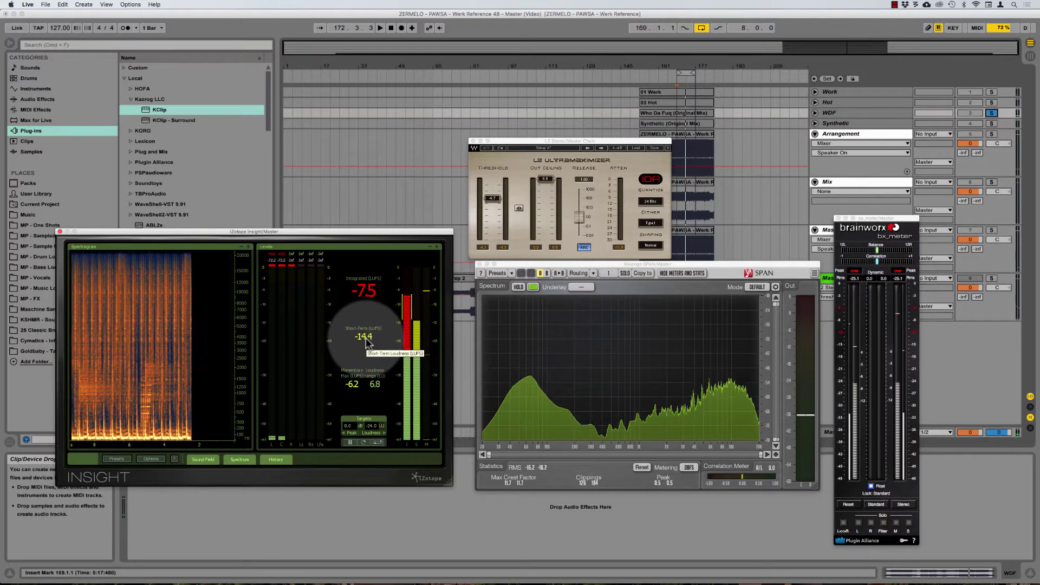
Move the SPAN window next to Insight and reset SPAN's statistics.
drag(350, 231, 352, 227)
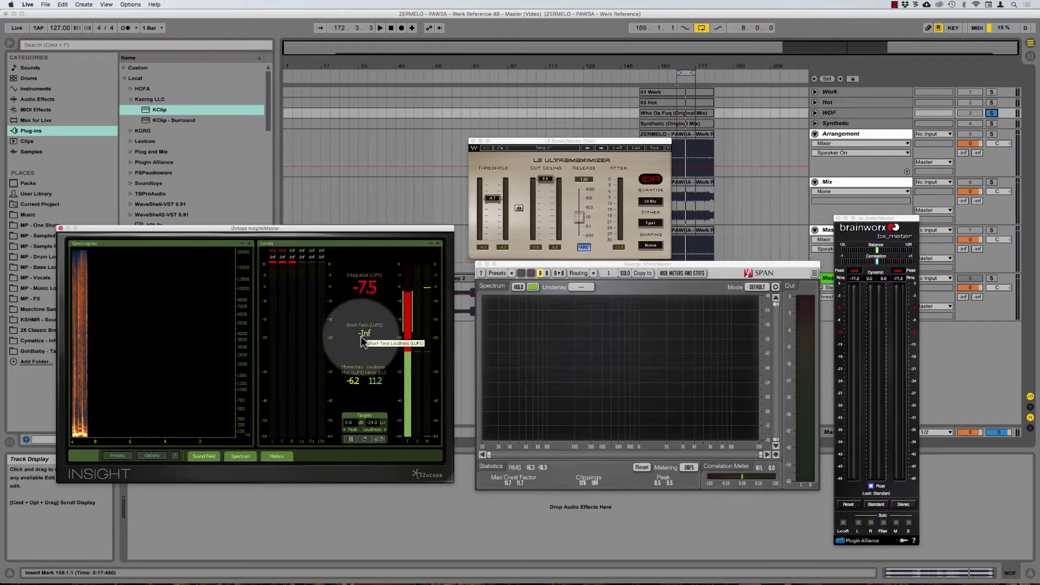
drag(578, 266, 553, 248)
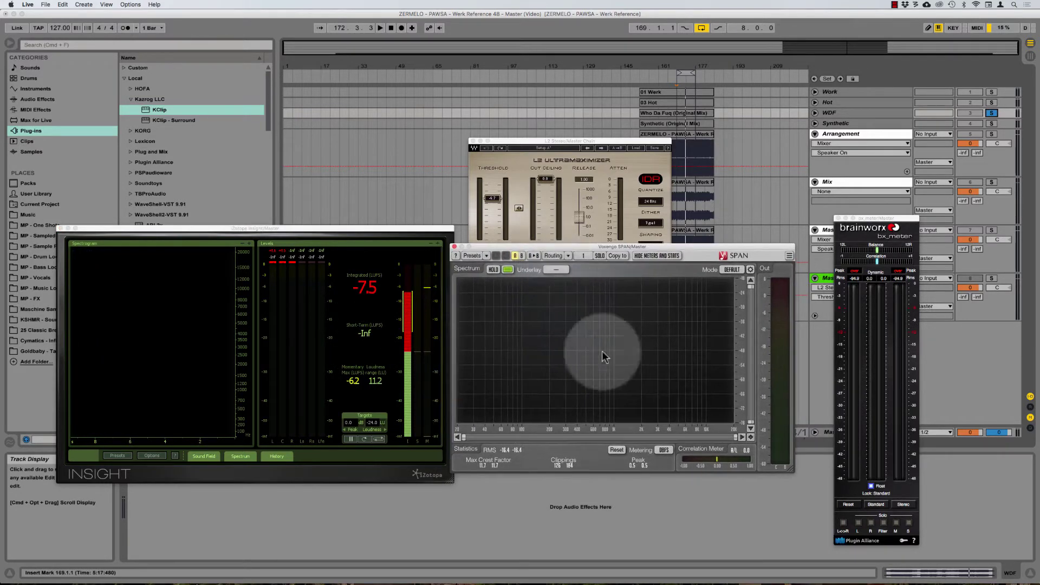
click(617, 450)
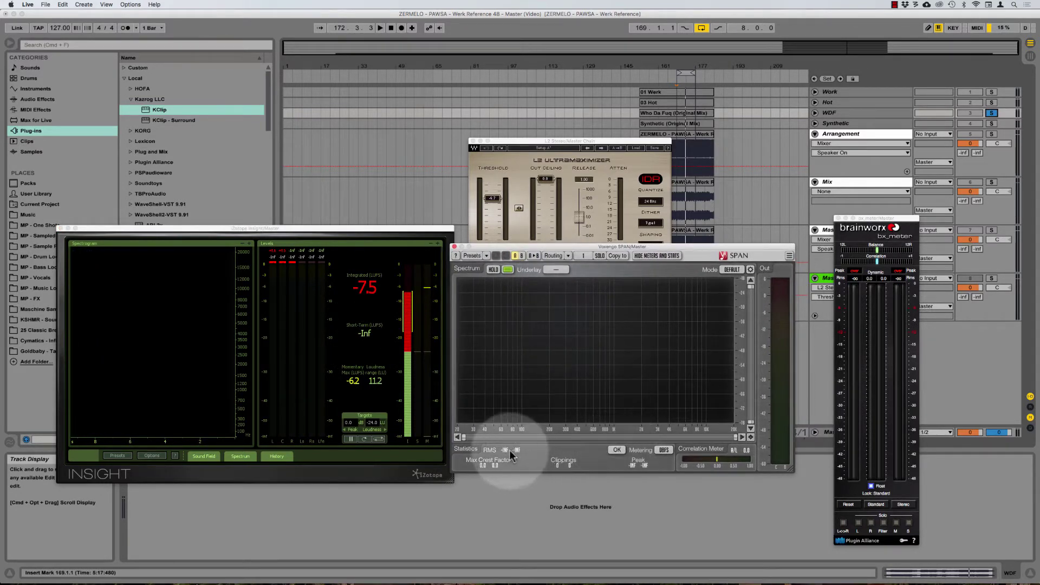
Play the soloed WDF reference with fresh SPAN statistics to check its RMS and bx_meter dynamic readings.
key(space)
click(616, 450)
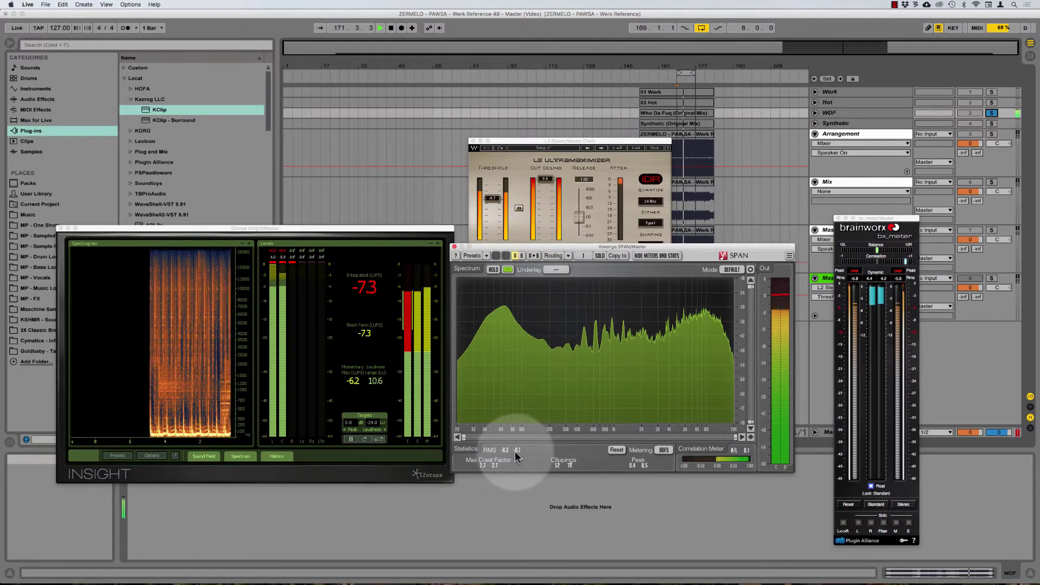
key(space)
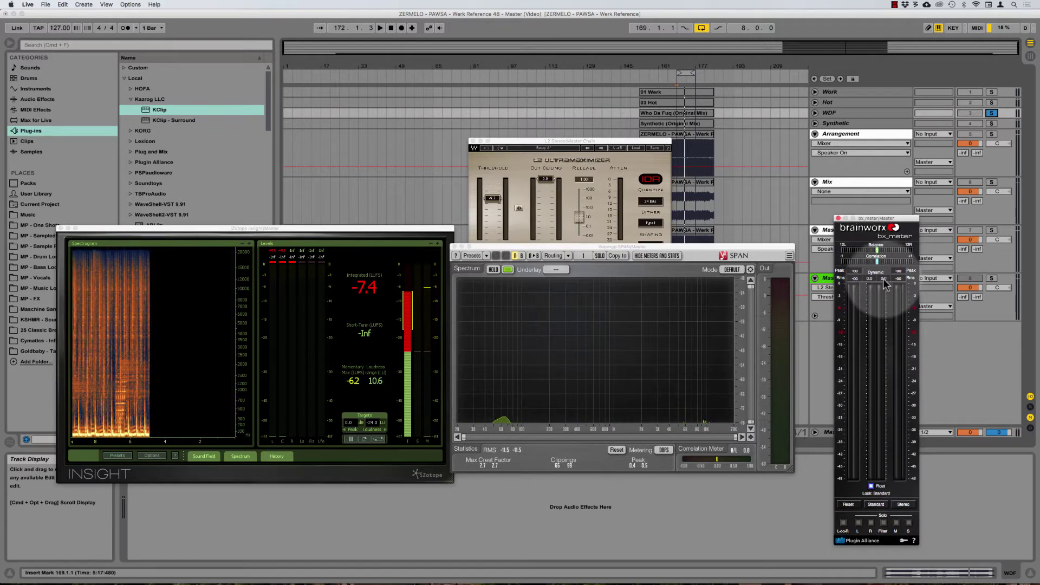
key(space)
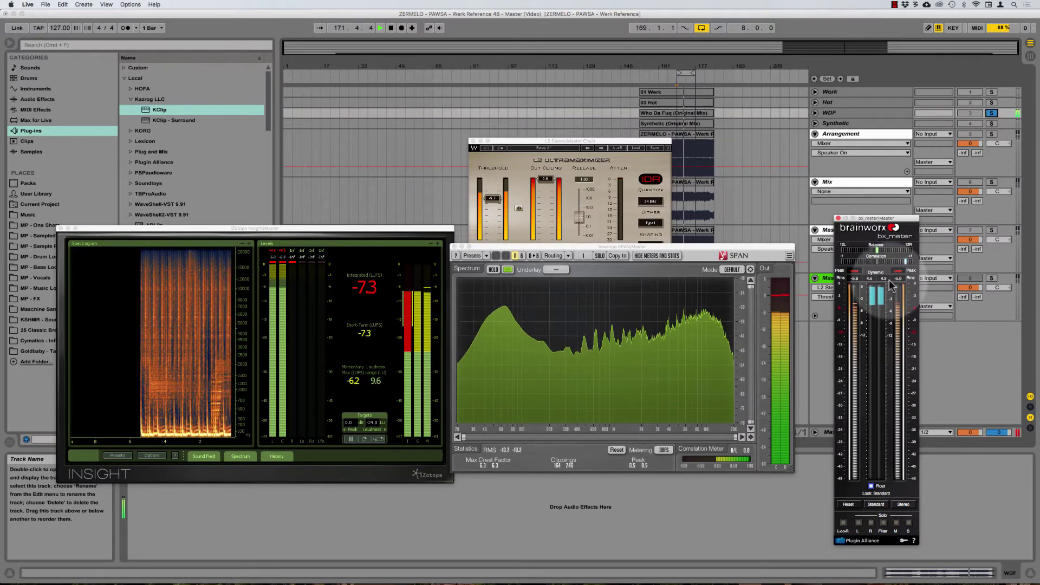
key(space)
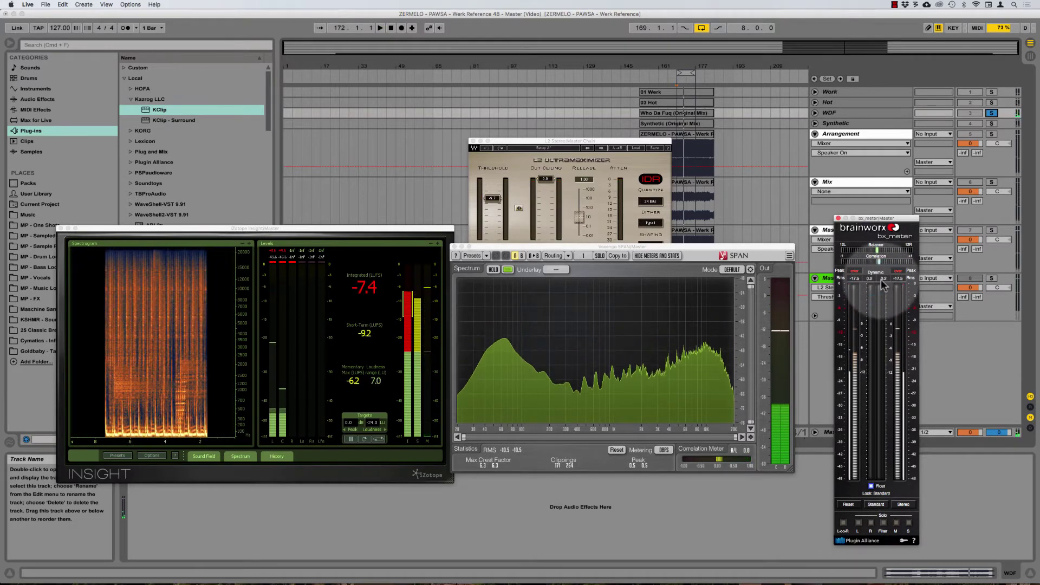
Solo the Synthetic reference track, shift Insight away from SPAN, and play from bar 169 to check its short-term loudness.
click(852, 125)
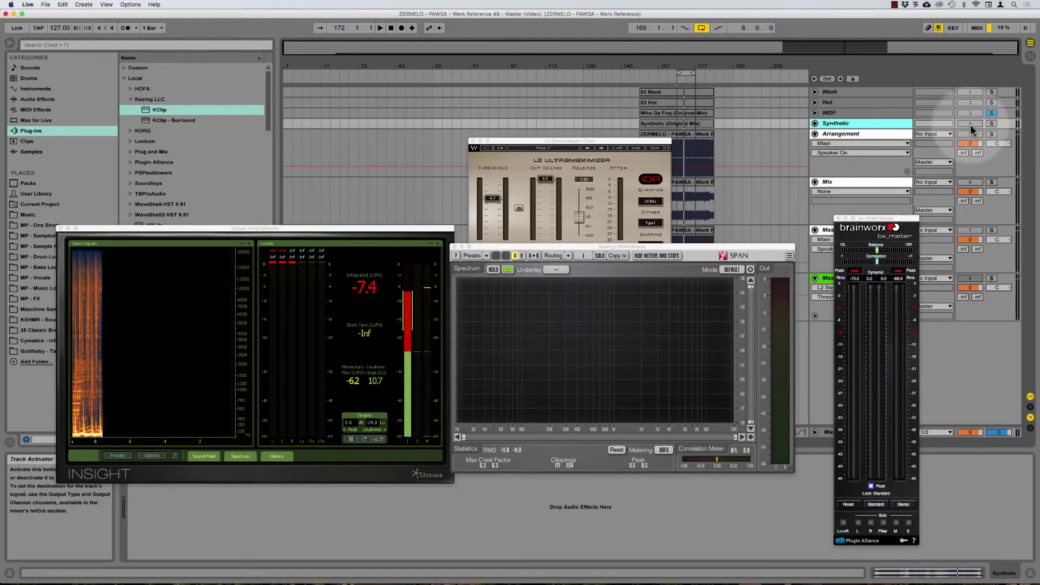
click(992, 124)
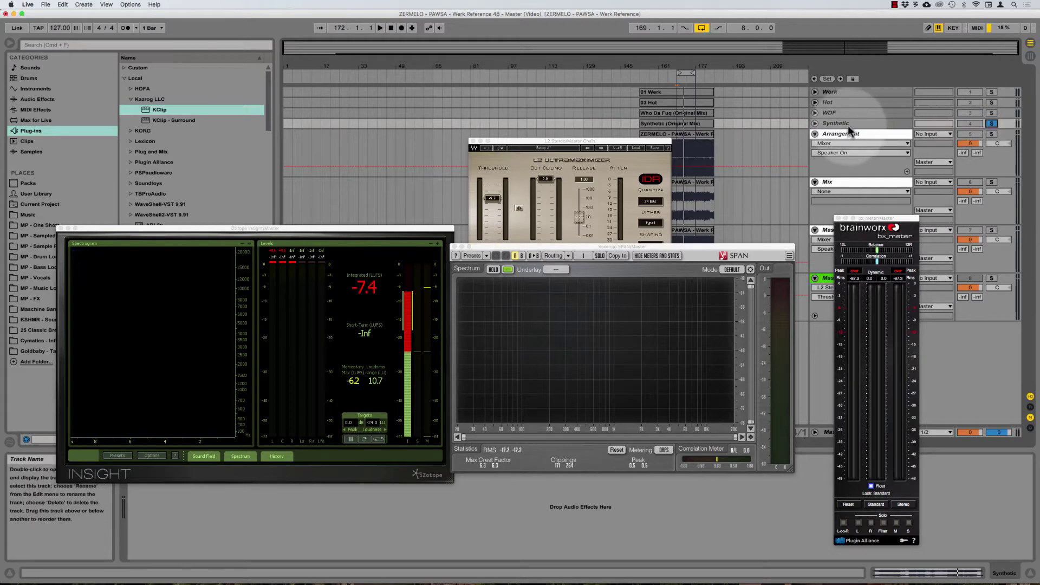
drag(331, 230, 299, 235)
key(space)
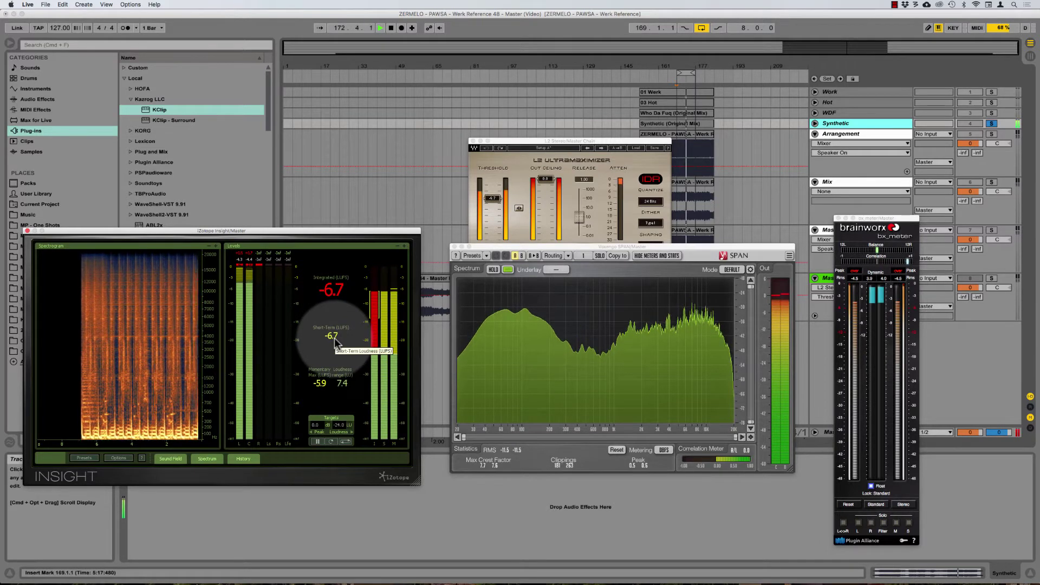
key(space)
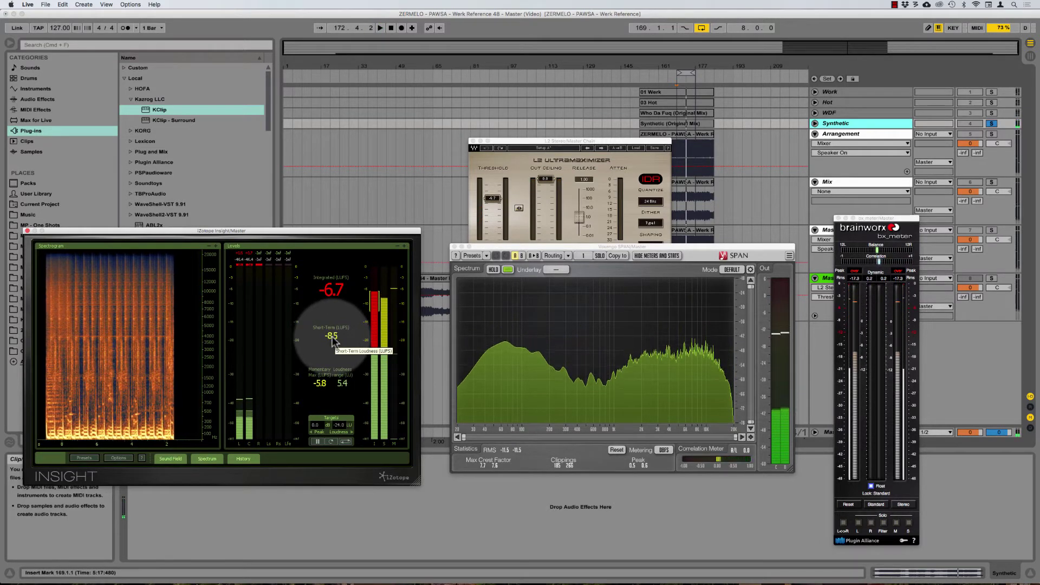
Move SPAN closer to Insight, reset its statistics, and play the Synthetic reference to check its RMS level.
drag(579, 247, 564, 244)
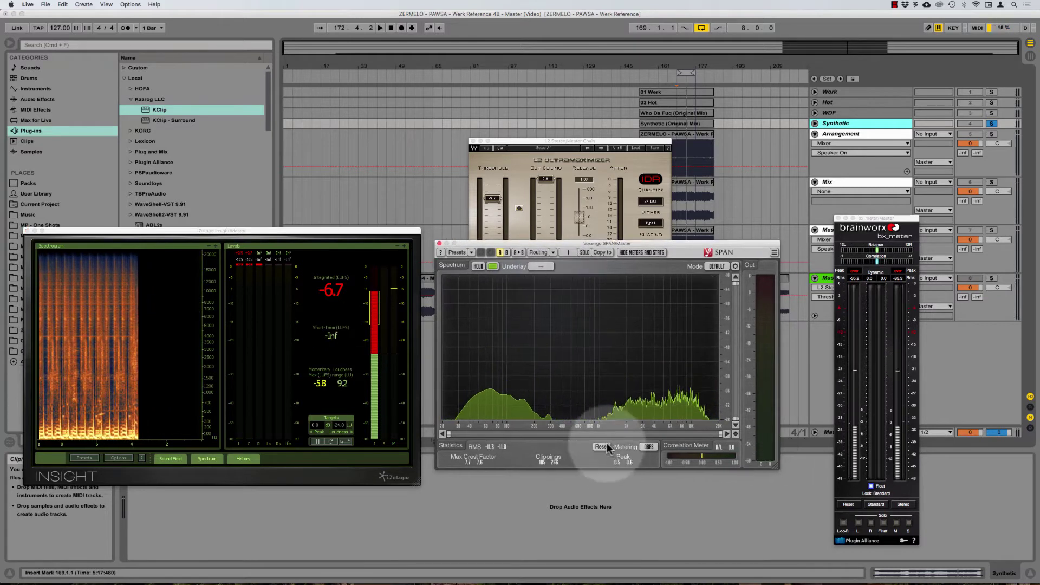
click(602, 446)
key(space)
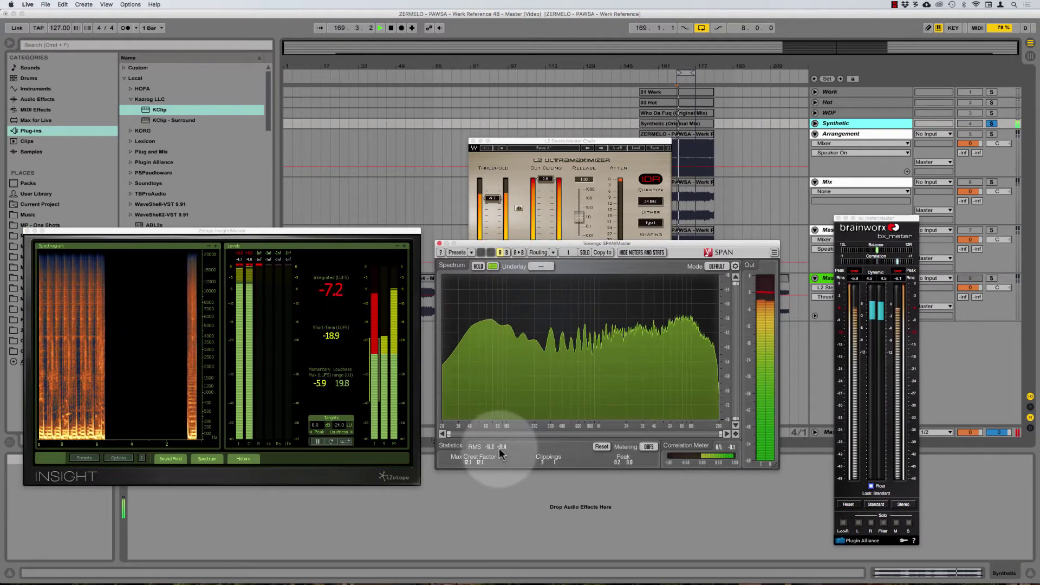
click(601, 445)
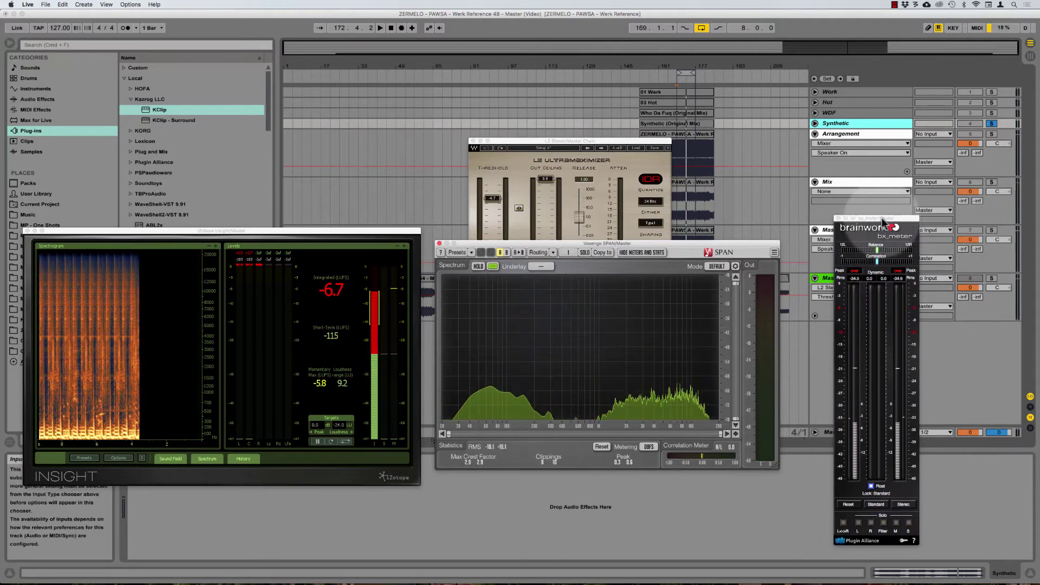
Move bx_meter closer to SPAN and play the Synthetic reference to check its dynamic readings.
drag(884, 220, 836, 215)
click(837, 277)
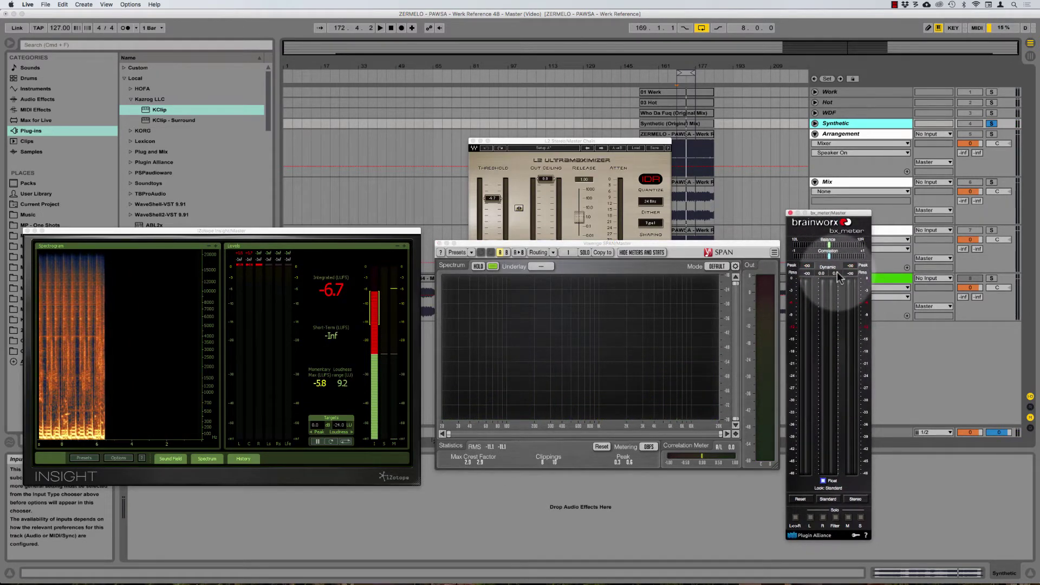
key(space)
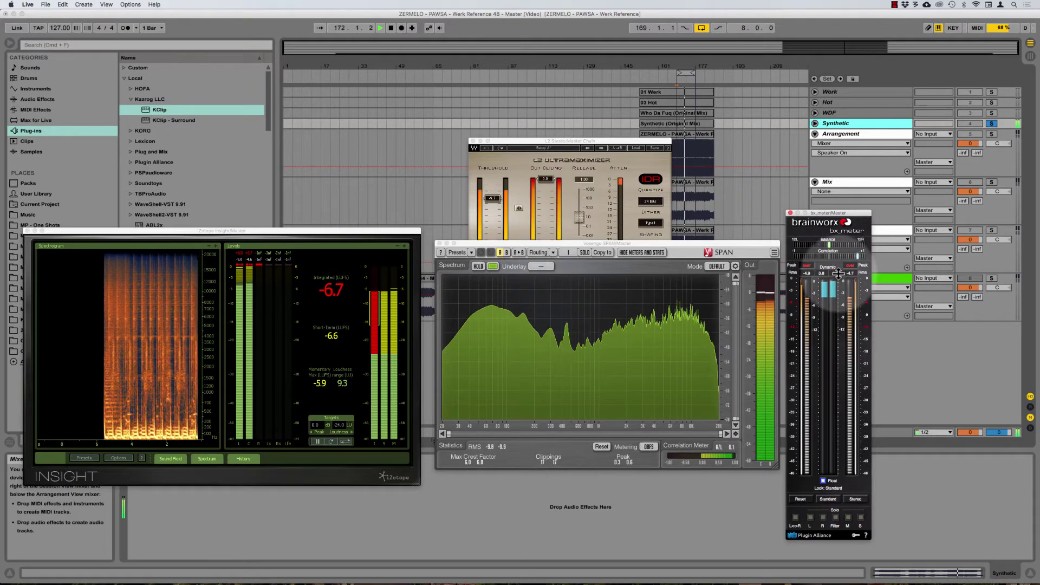
key(space)
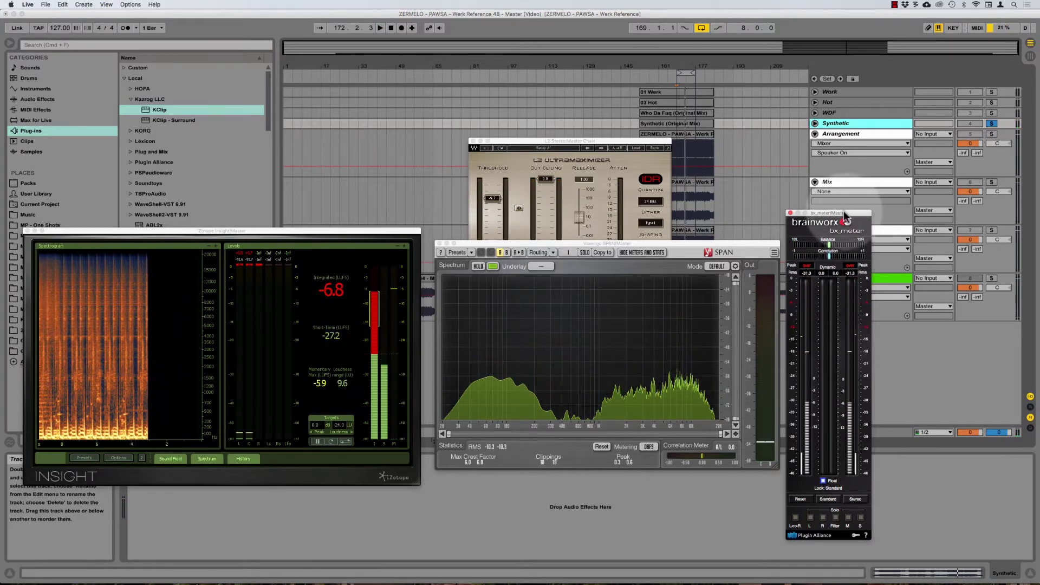
Return to the soloed Master Chain track with only its L2 limiter window showing.
drag(845, 216, 864, 219)
click(489, 388)
drag(548, 207, 541, 229)
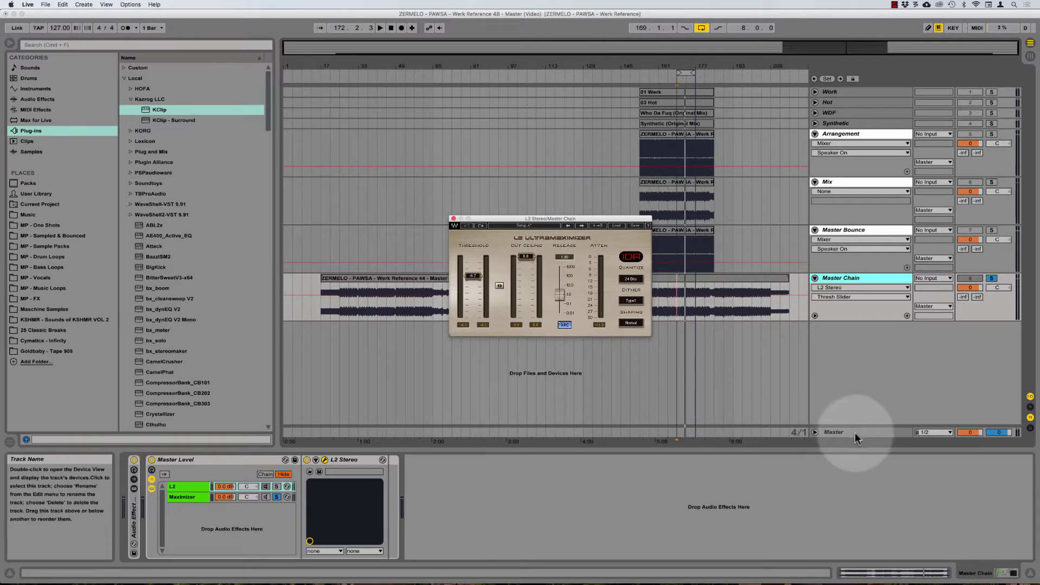
click(856, 278)
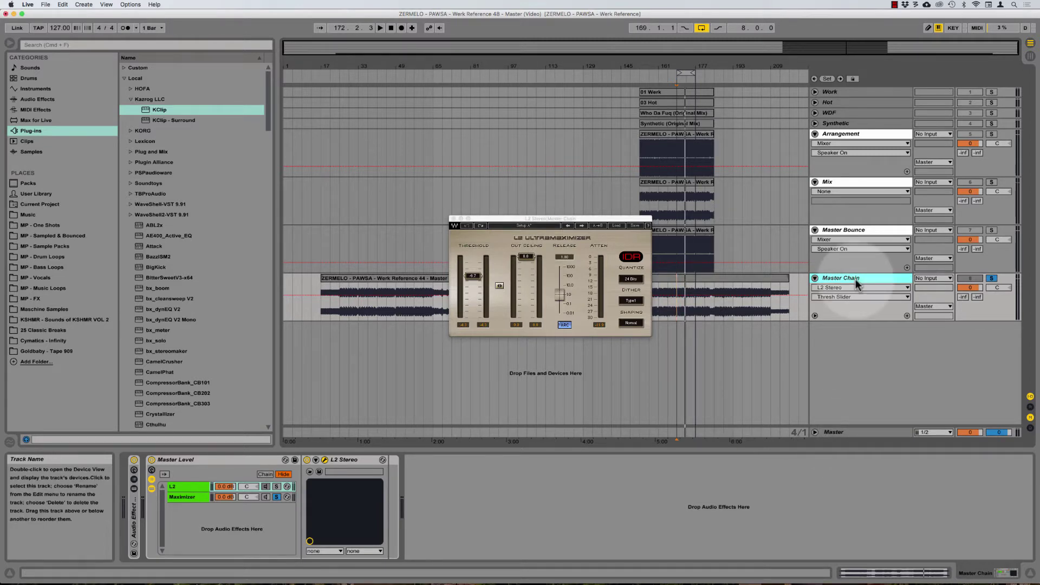
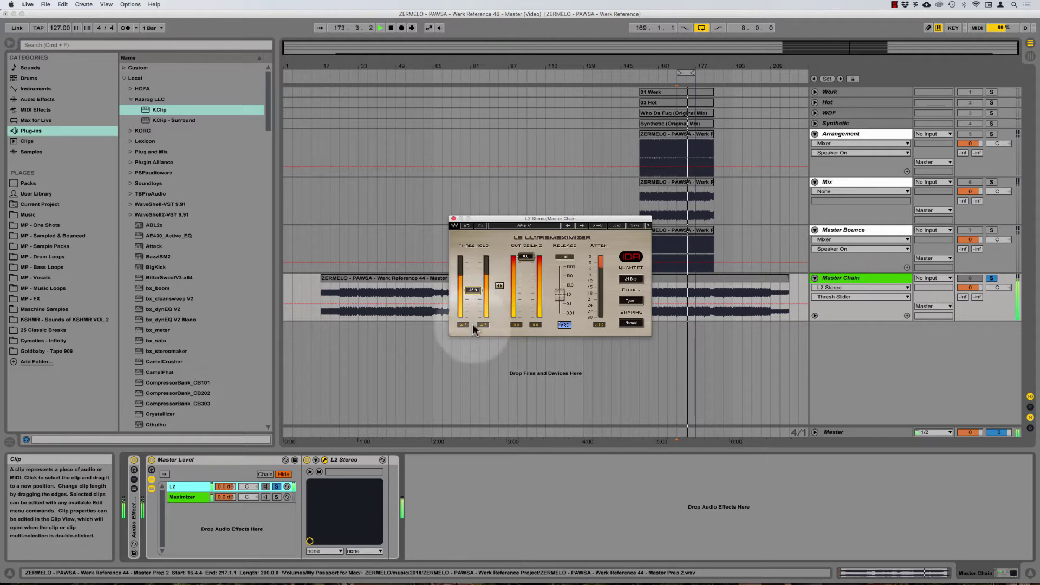
Lower the L2 threshold further and play the Master Chain section to hear the effect of heavy limiting.
drag(472, 289, 474, 291)
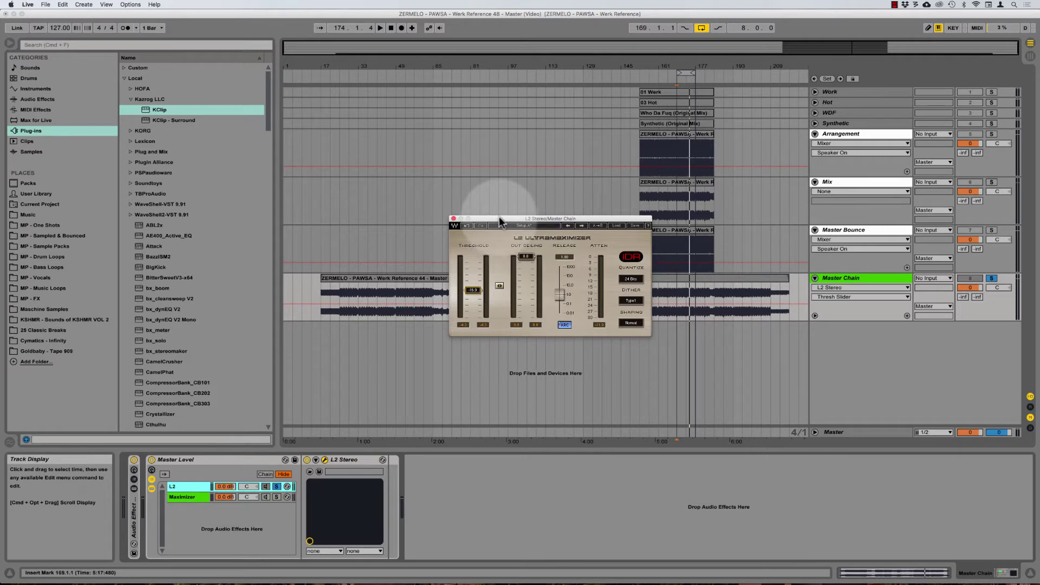
mouse_move(498, 221)
mouse_down()
mouse_move(455, 219)
mouse_move(508, 222)
mouse_up()
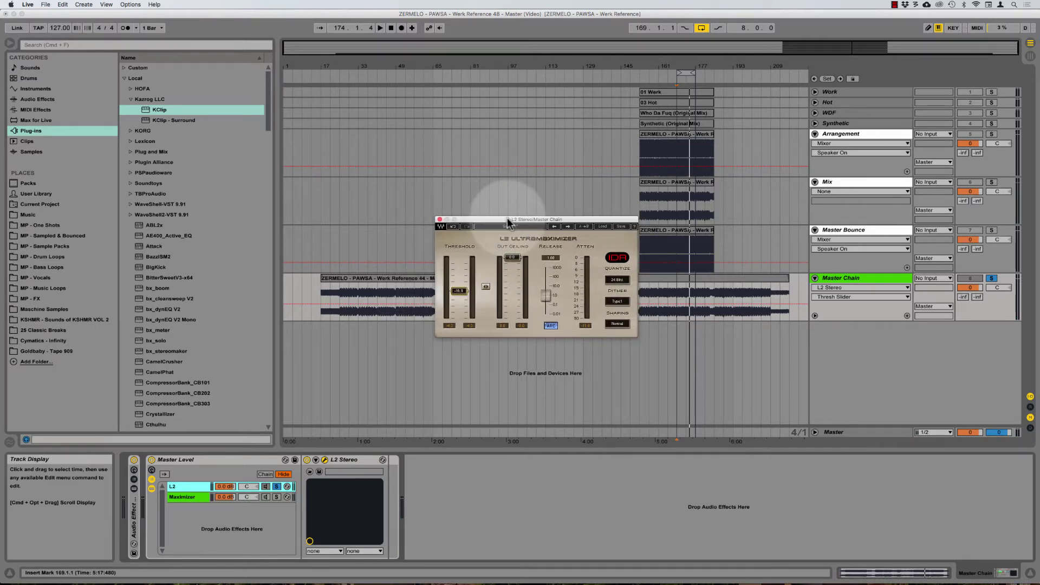
key(space)
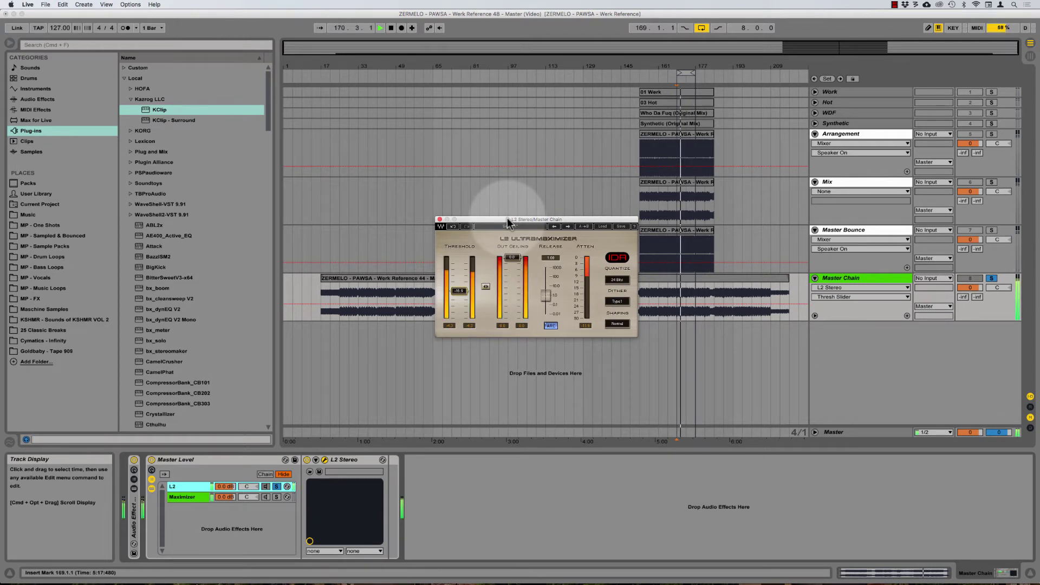
key(space)
mouse_move(507, 217)
mouse_down()
mouse_move(485, 220)
mouse_move(505, 224)
mouse_up()
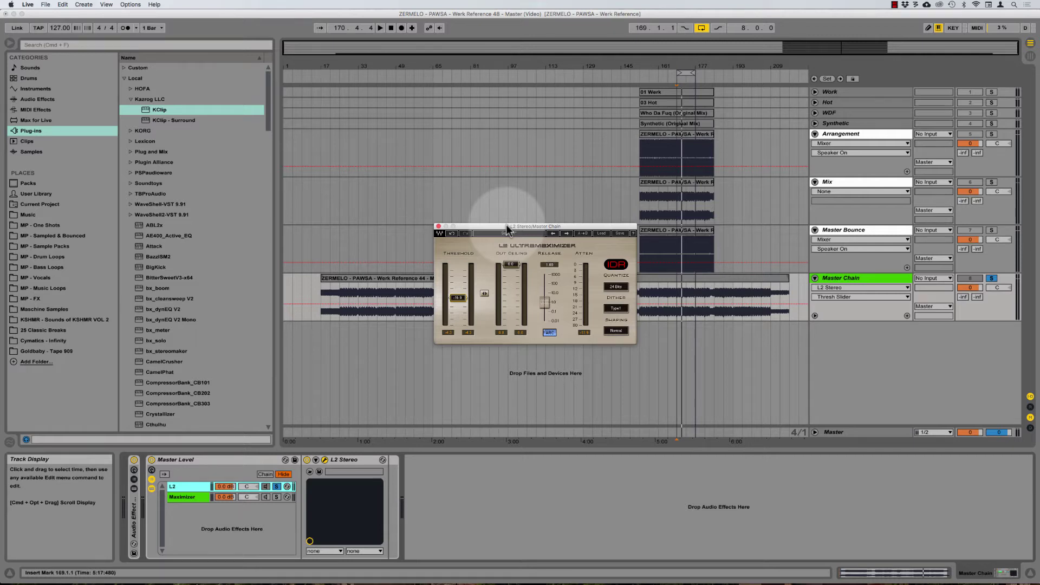
drag(507, 226, 507, 227)
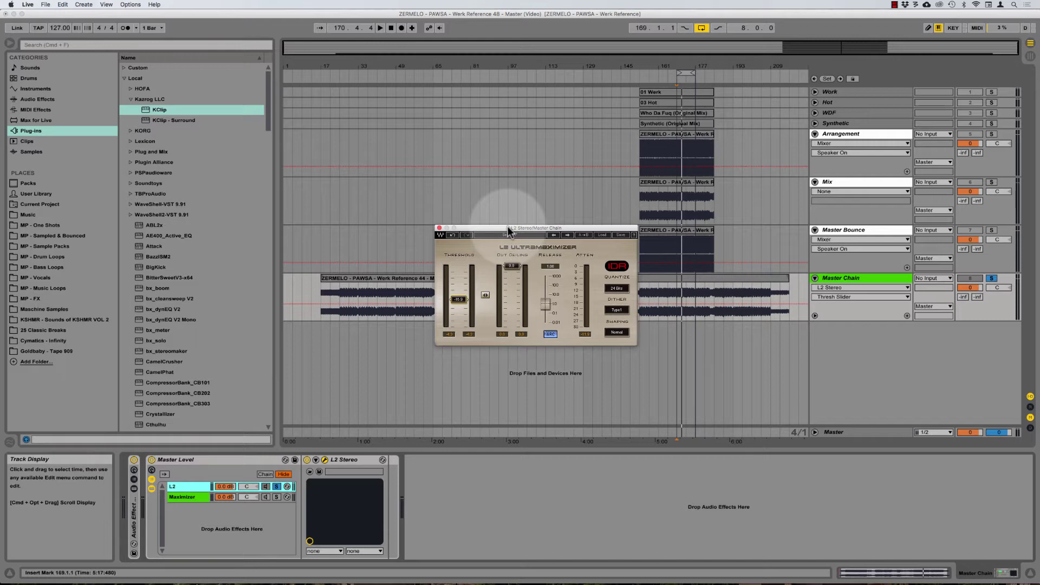
drag(507, 228, 506, 229)
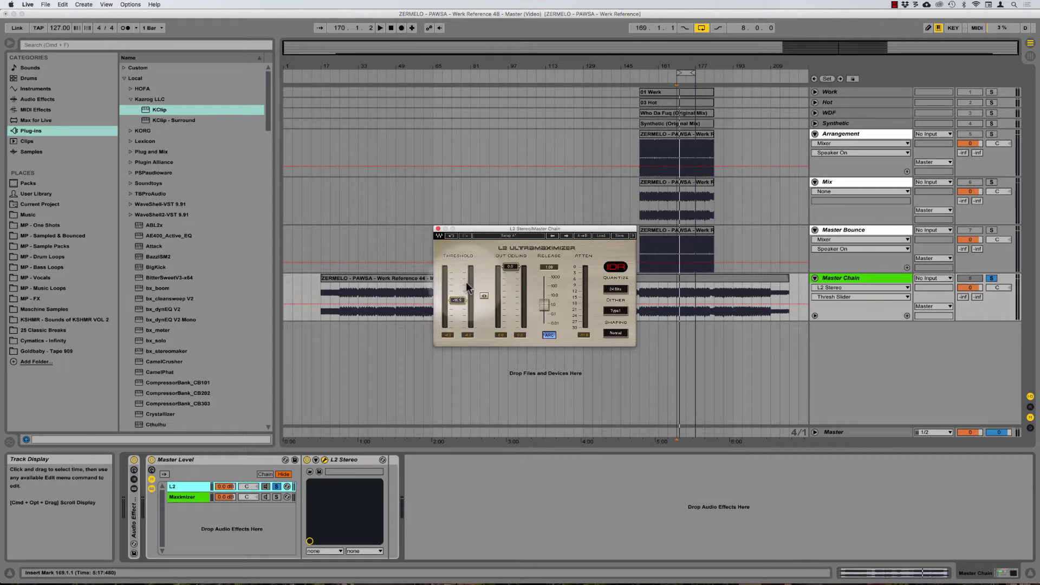
drag(481, 231, 481, 233)
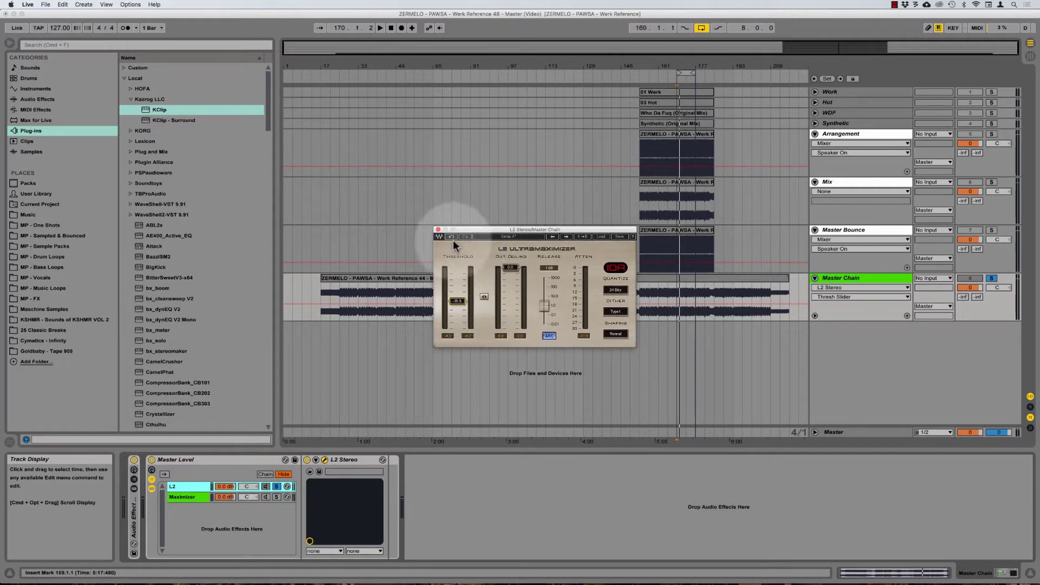
Raise the L2 threshold to -4.7 and play the Master Chain section to hear it with moderate limiting.
drag(457, 299, 457, 287)
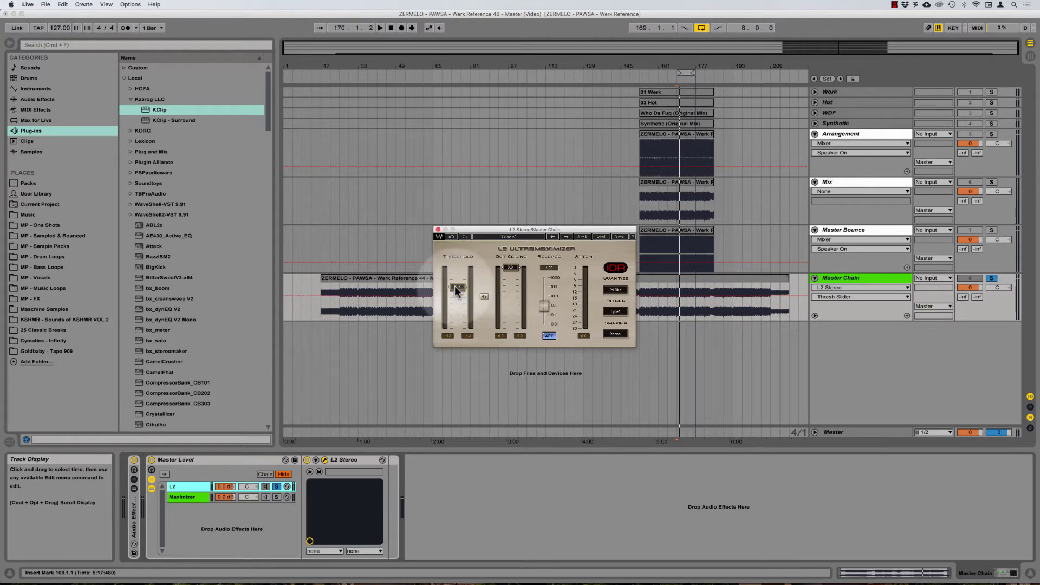
drag(455, 290, 455, 289)
drag(494, 232, 490, 232)
key(space)
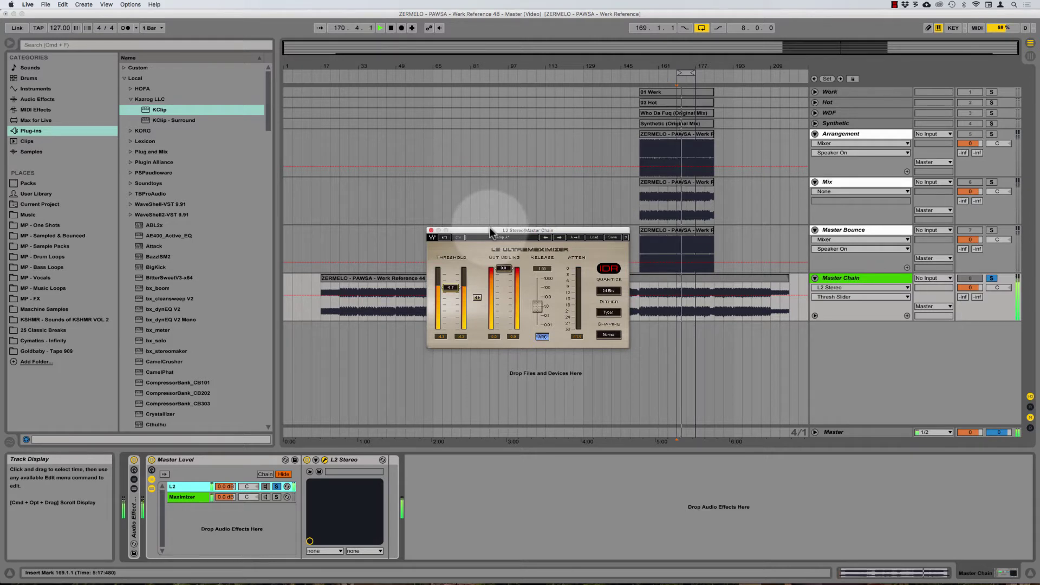
key(space)
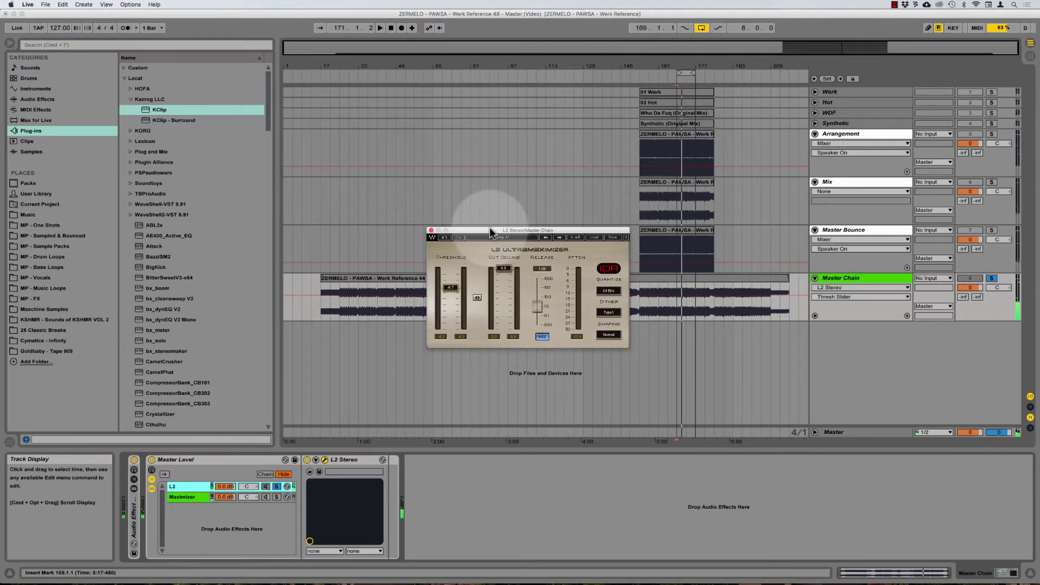
drag(490, 232, 493, 235)
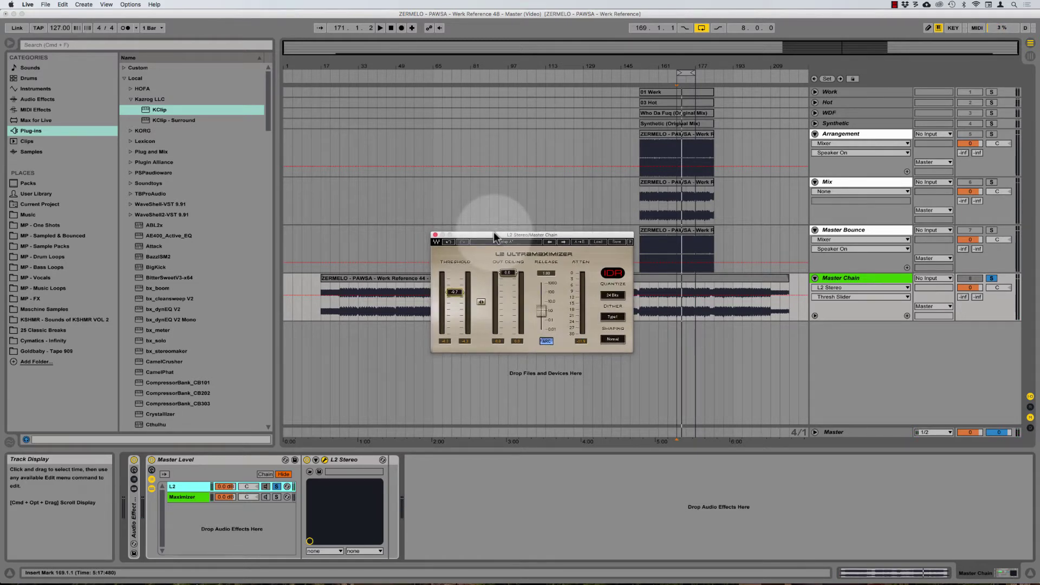
Switch to Finder and look through the Werk Reference project folder at the saved Master Prep versions, selecting the 38 and 39 sets.
key(super+Tab)
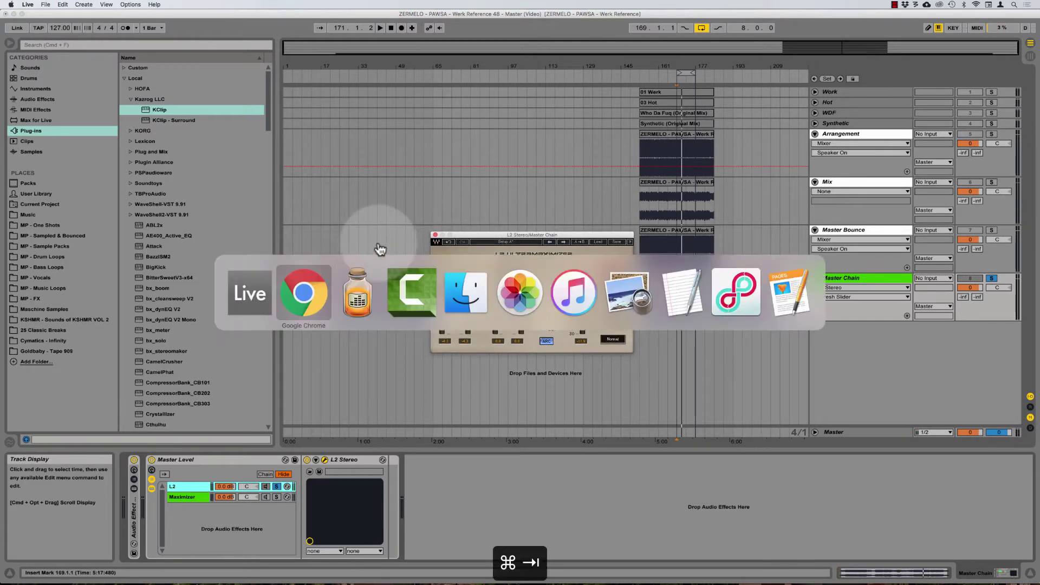
click(475, 300)
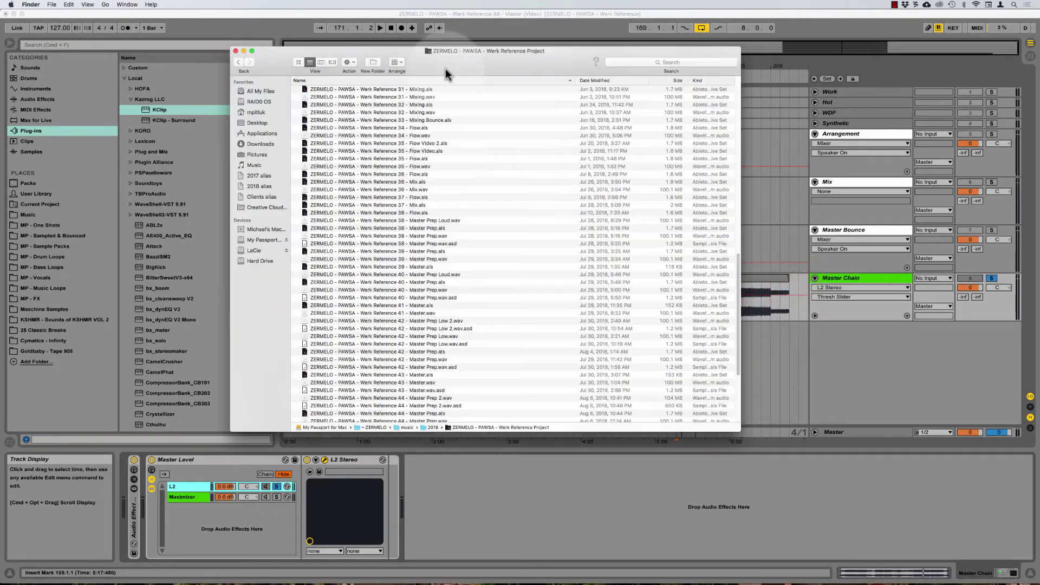
click(424, 228)
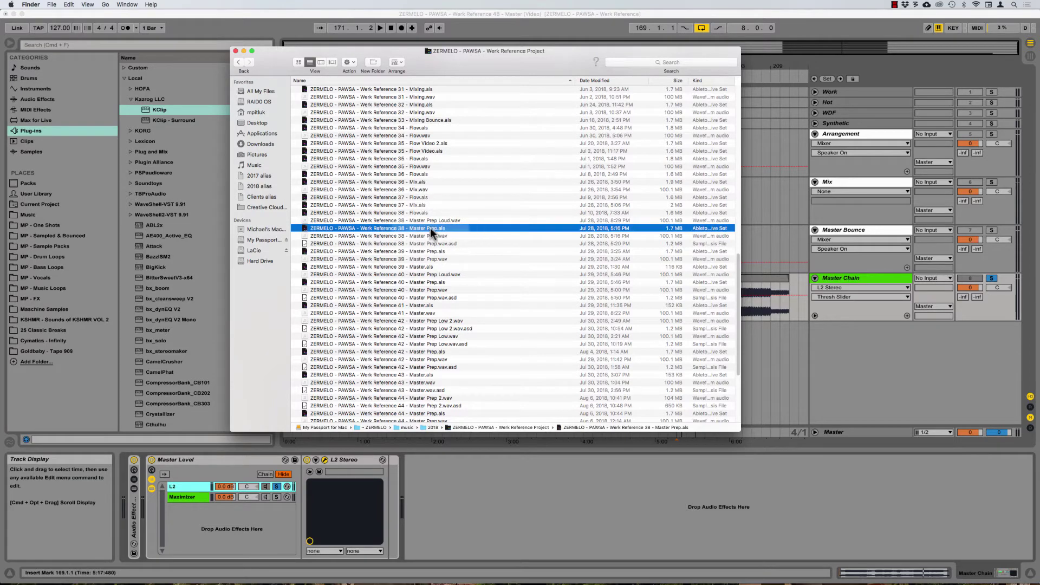
scroll(430, 229, down, 1)
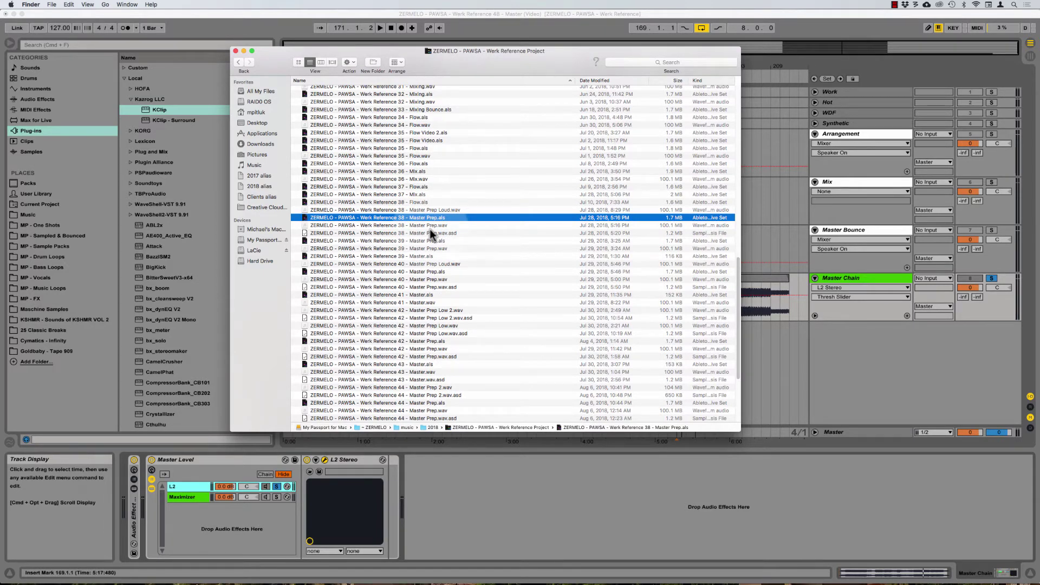
scroll(388, 226, down, 5)
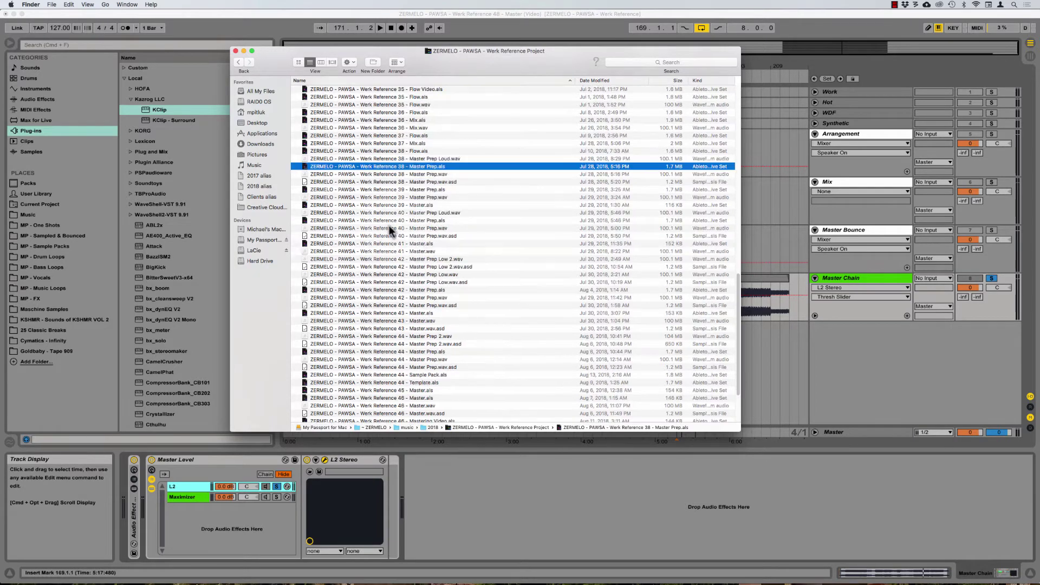
scroll(401, 180, down, 6)
scroll(400, 180, up, 9)
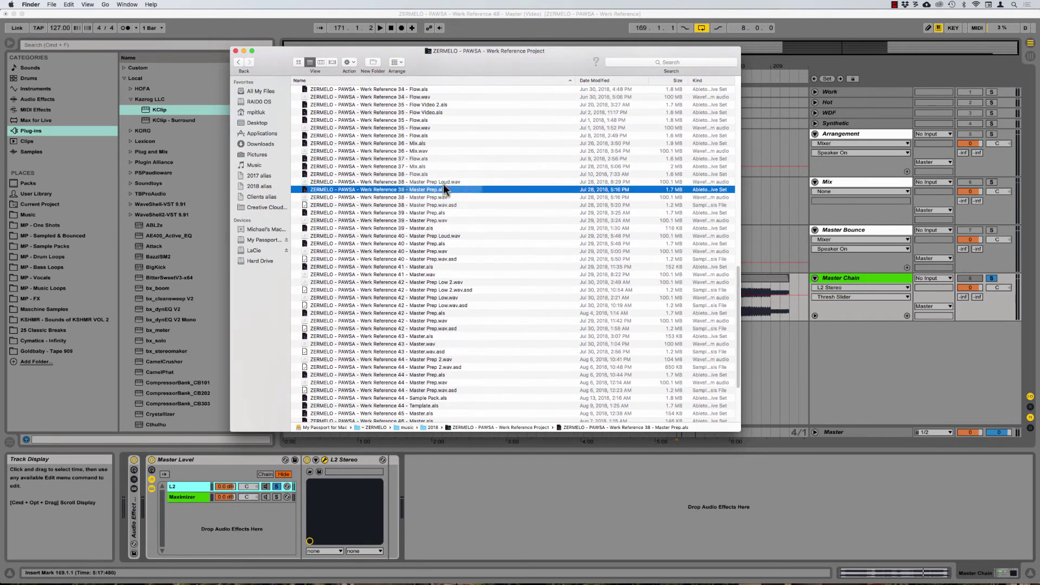
scroll(373, 203, down, 1)
click(417, 206)
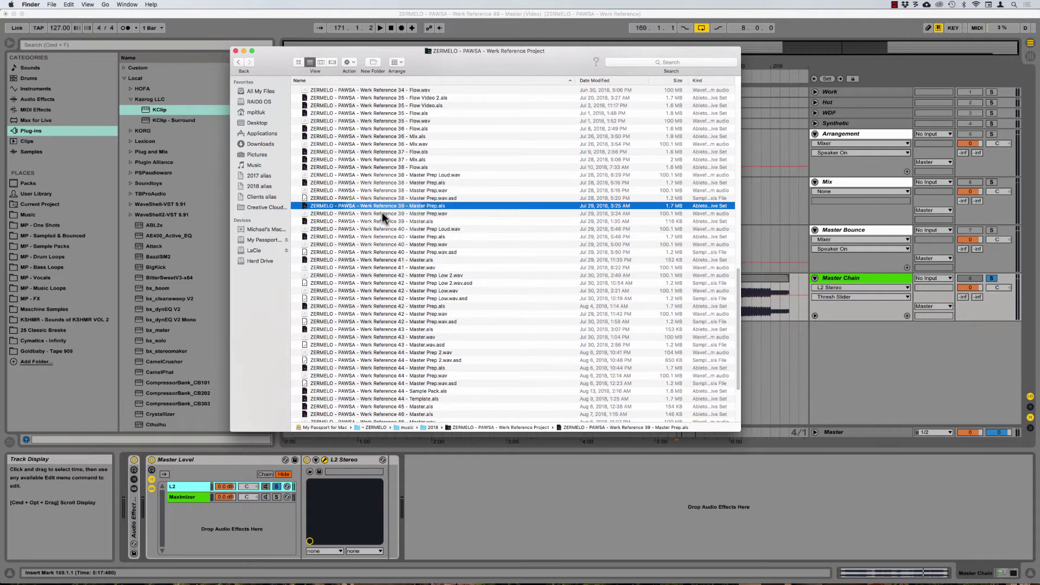
Look through the later saved versions in the Finder list, selecting the 39 Master, 40 Master Prep, 41 Master, 42 Master Prep and 44 Master Prep sets.
click(415, 219)
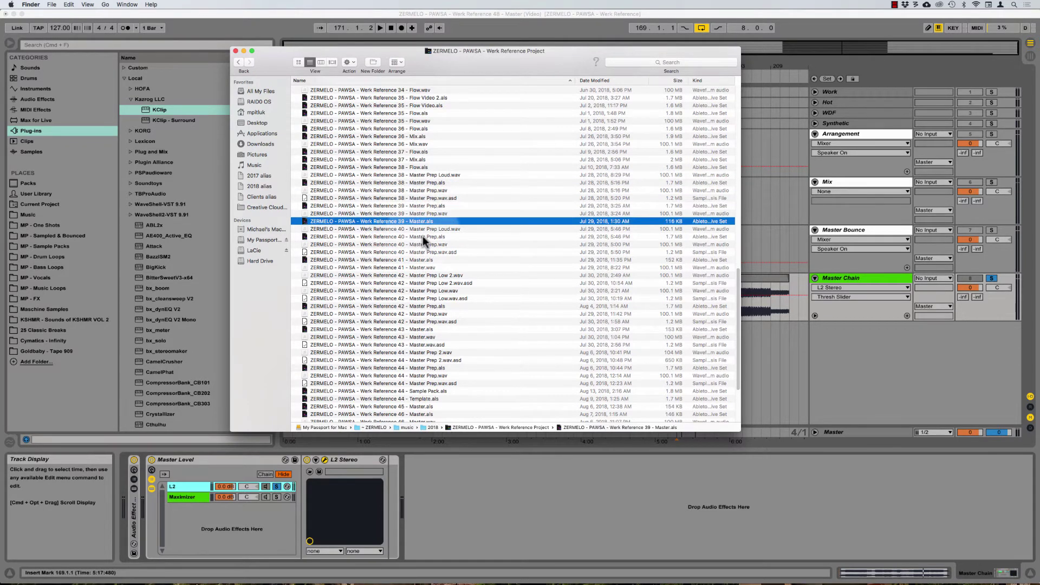
click(422, 237)
click(415, 259)
scroll(414, 263, down, 2)
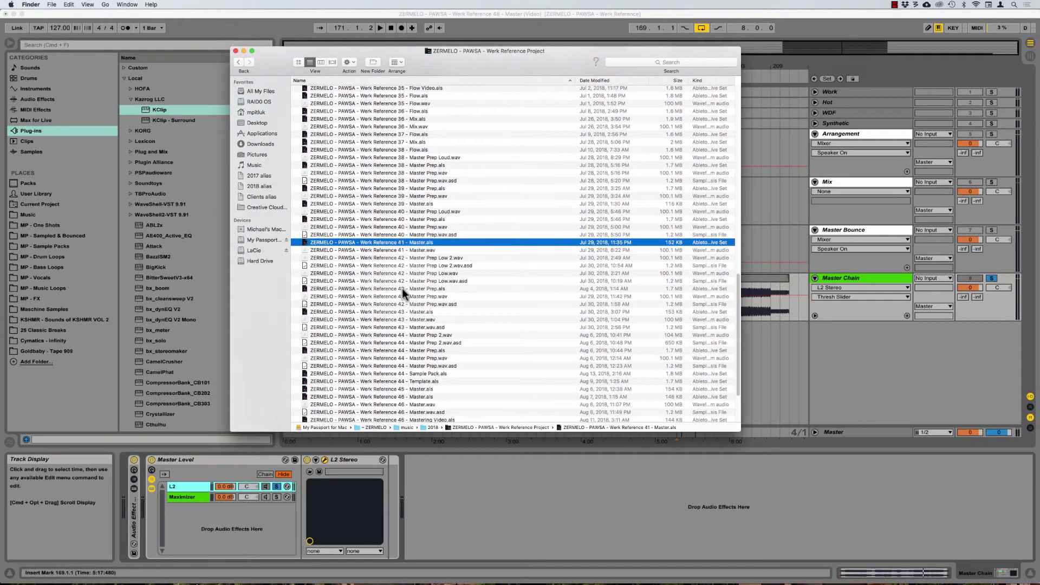
click(414, 288)
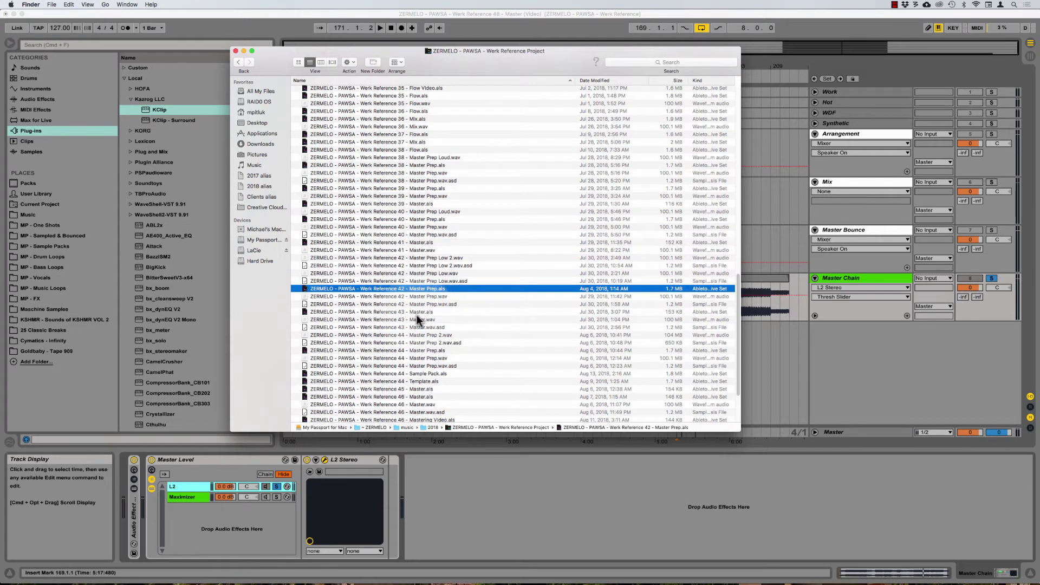
click(417, 350)
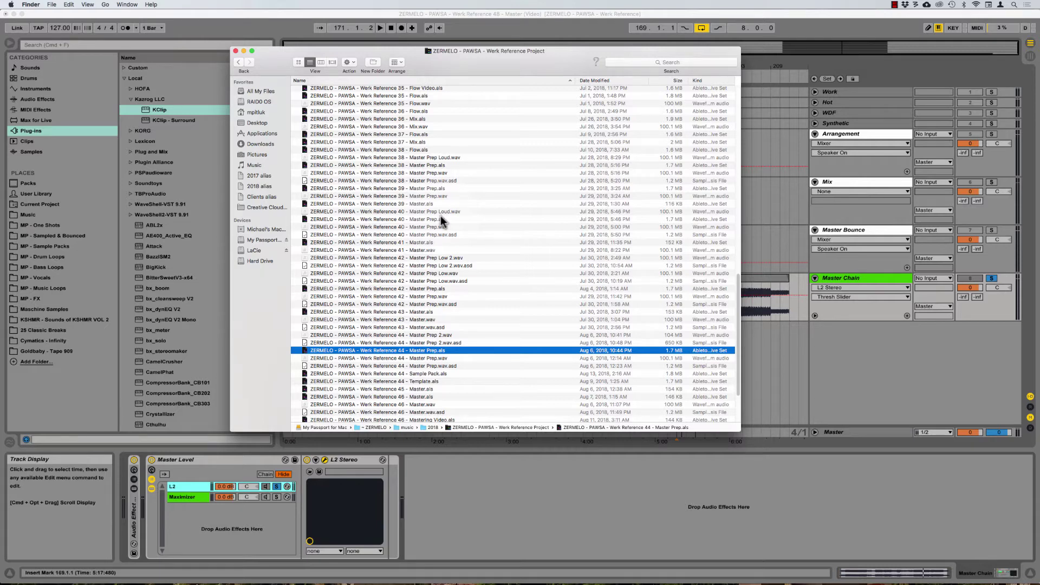
drag(485, 69, 500, 68)
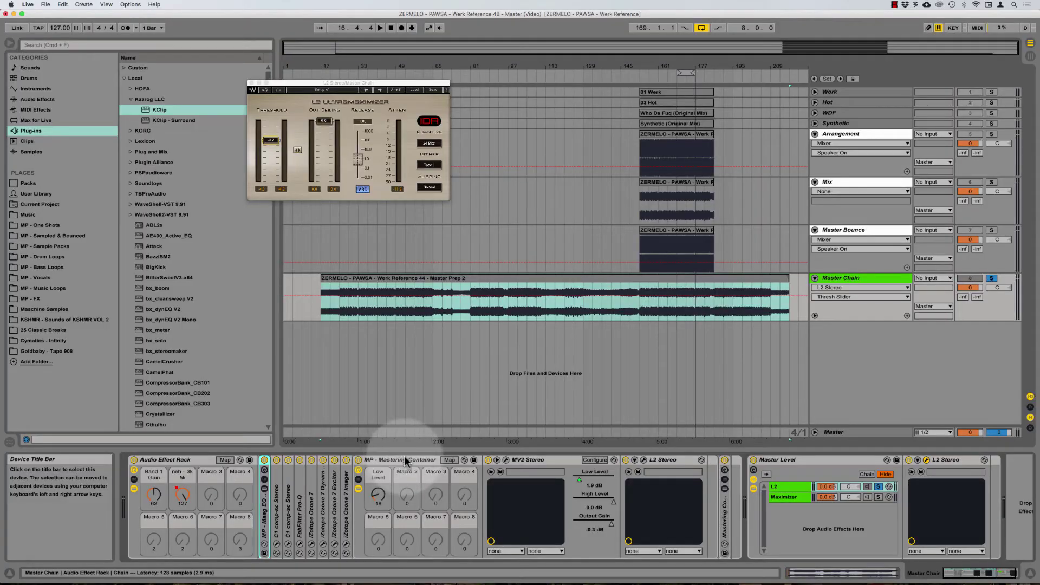
Switch back to Live and solo the Maximizer chain instead of L2 in the Master Level rack.
key(super+a)
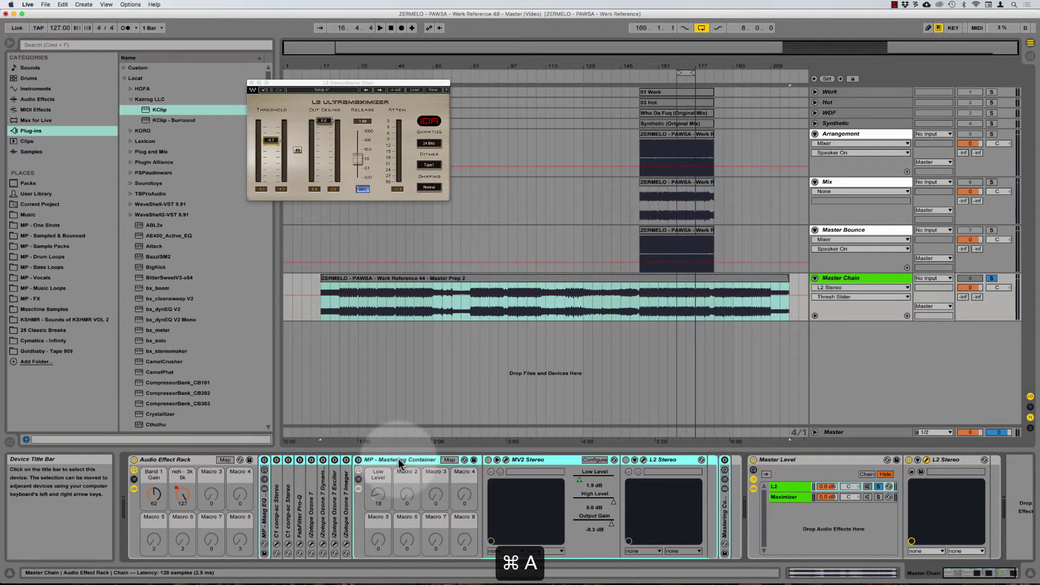
click(790, 486)
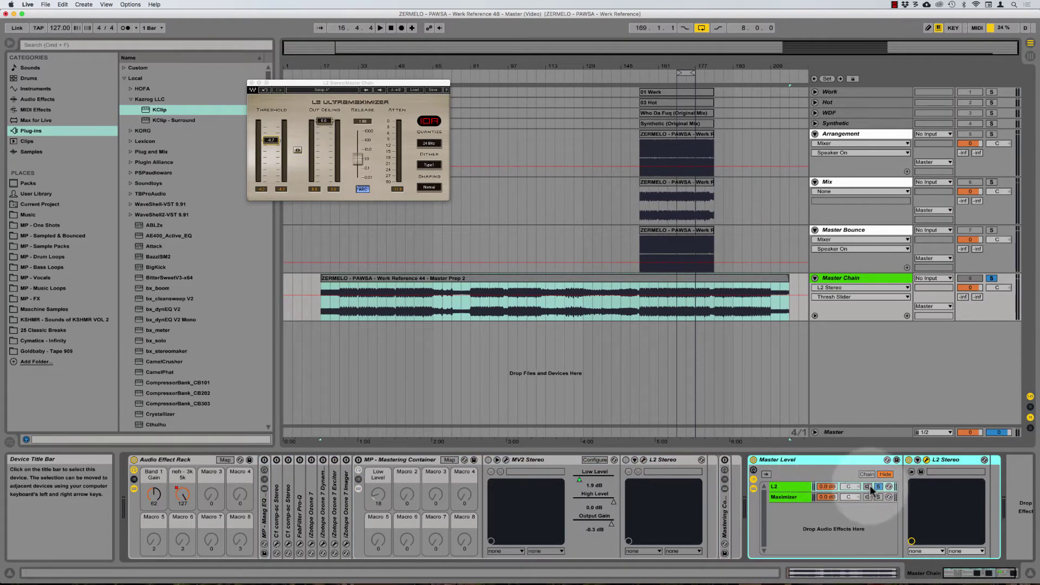
click(789, 497)
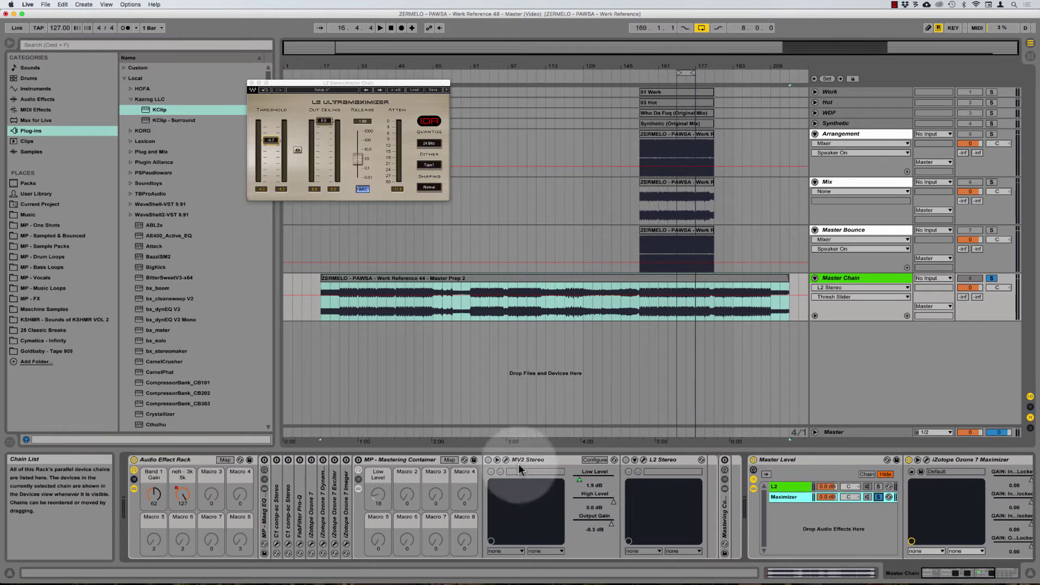
Activate the MP - Mastering Container rack and open its L2 Stereo limiter window over the arrangement.
click(404, 459)
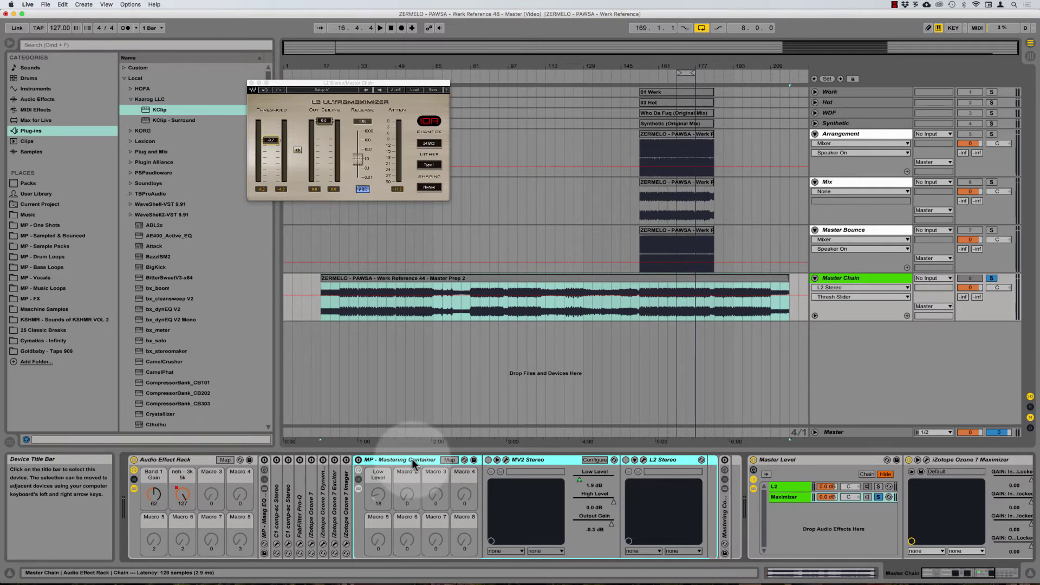
click(662, 460)
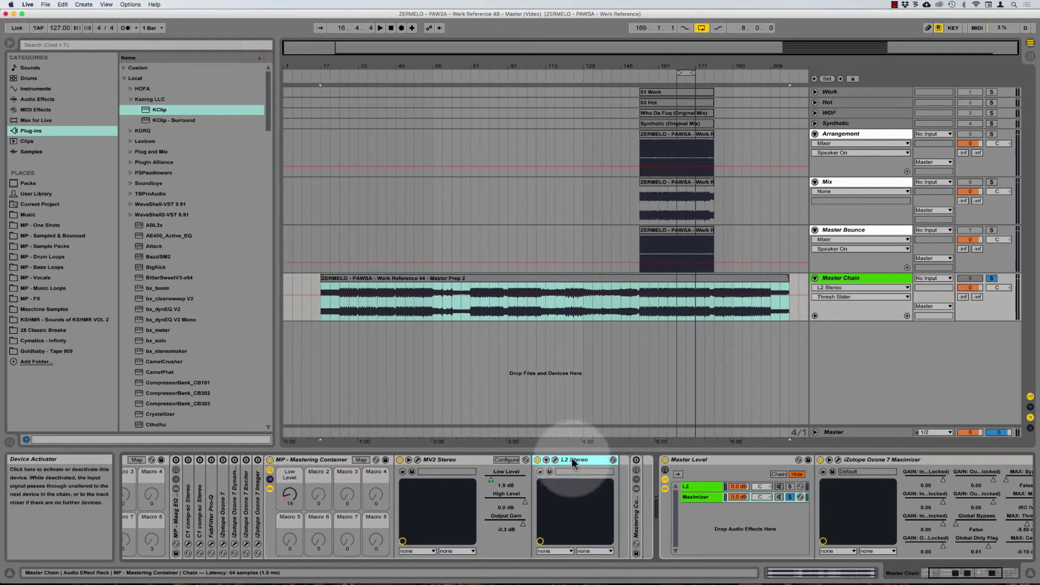
click(554, 460)
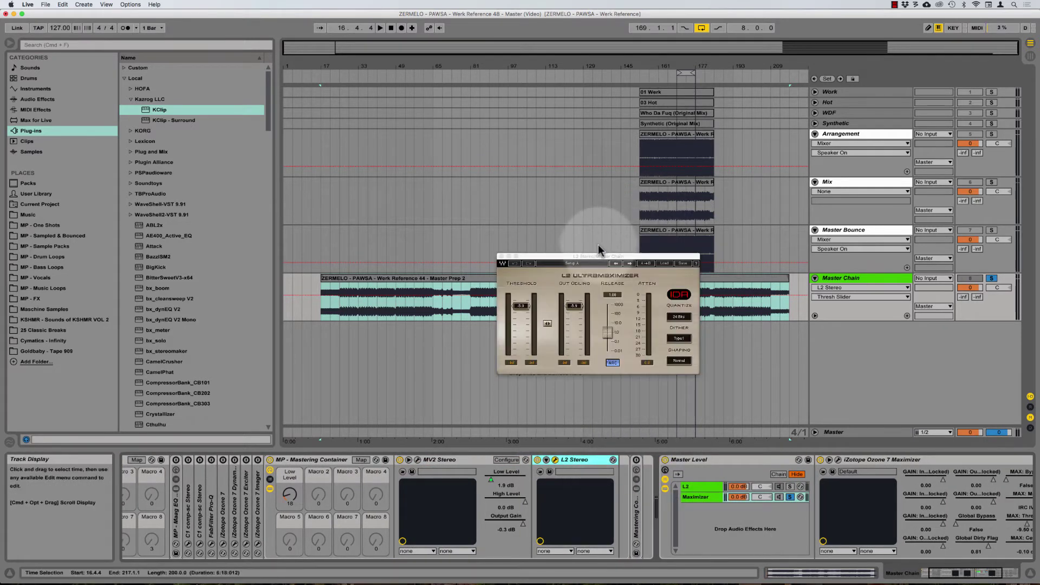
drag(591, 259, 575, 242)
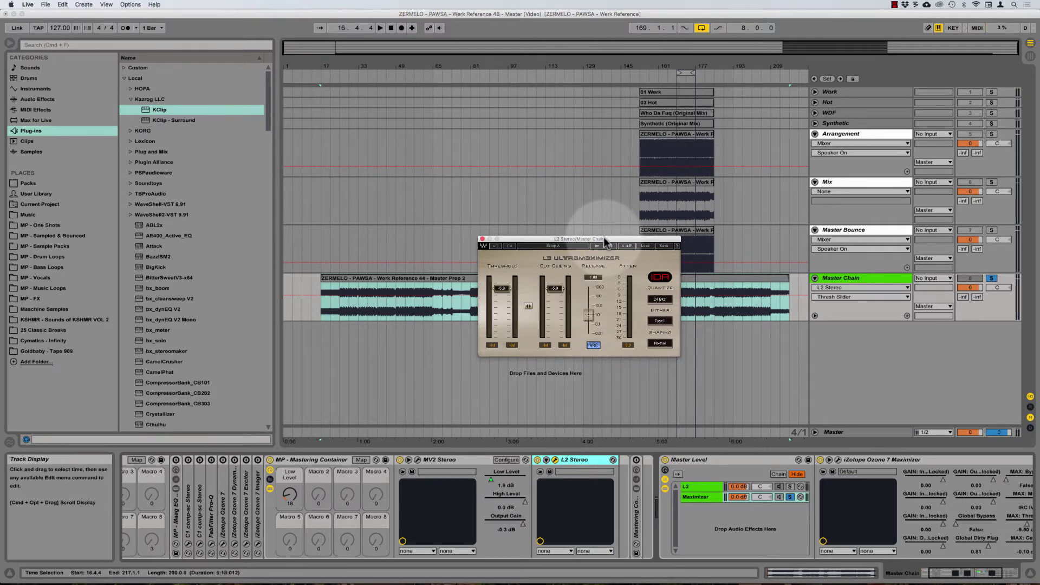
click(576, 458)
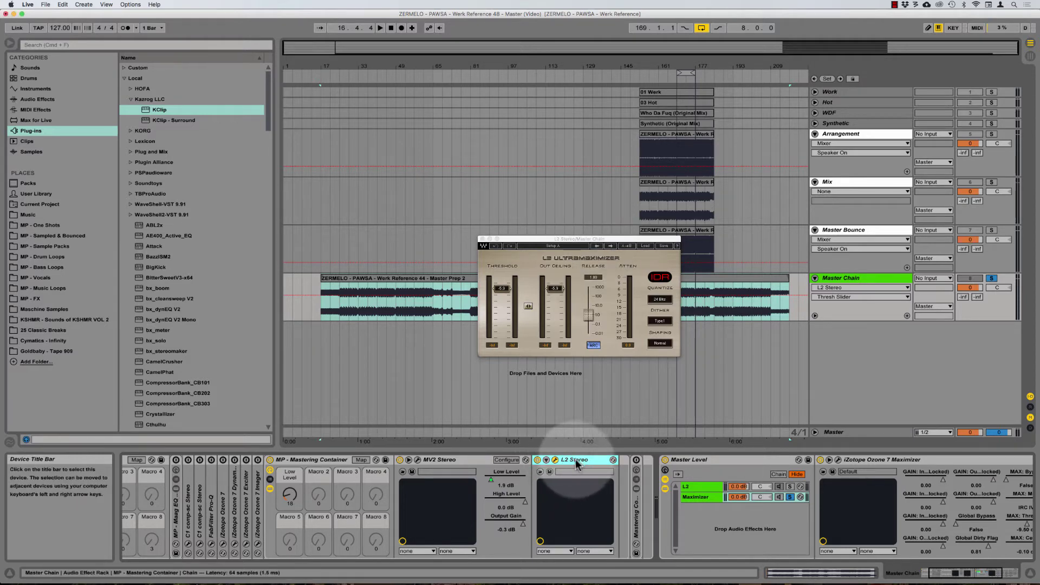
Unfold the Mastering Compressor rack to view its Glue Compressor, and select the L2 Stereo limiter that precedes it.
scroll(570, 469, right, 5)
double_click(524, 506)
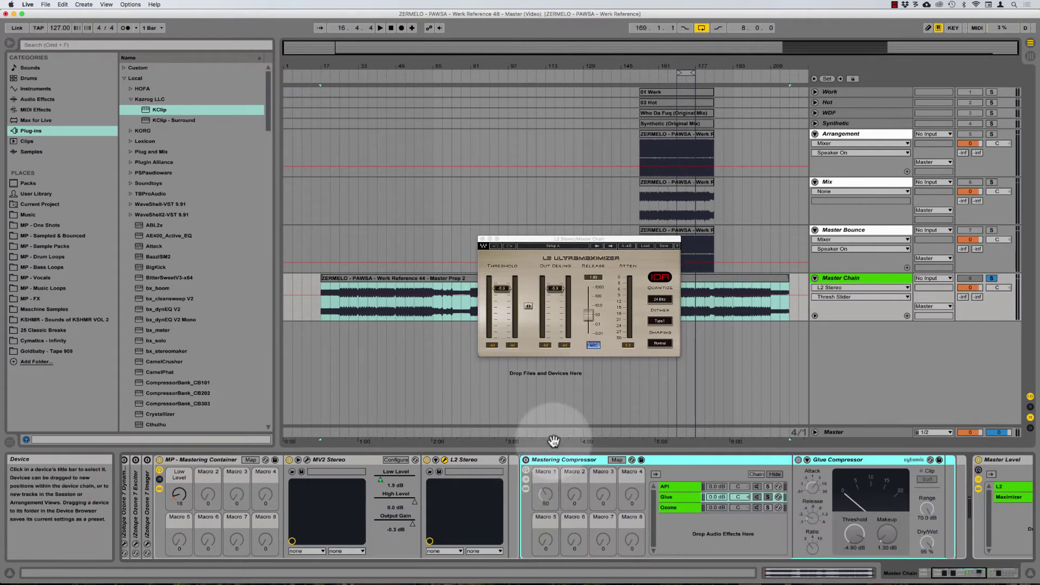
scroll(558, 463, right, 5)
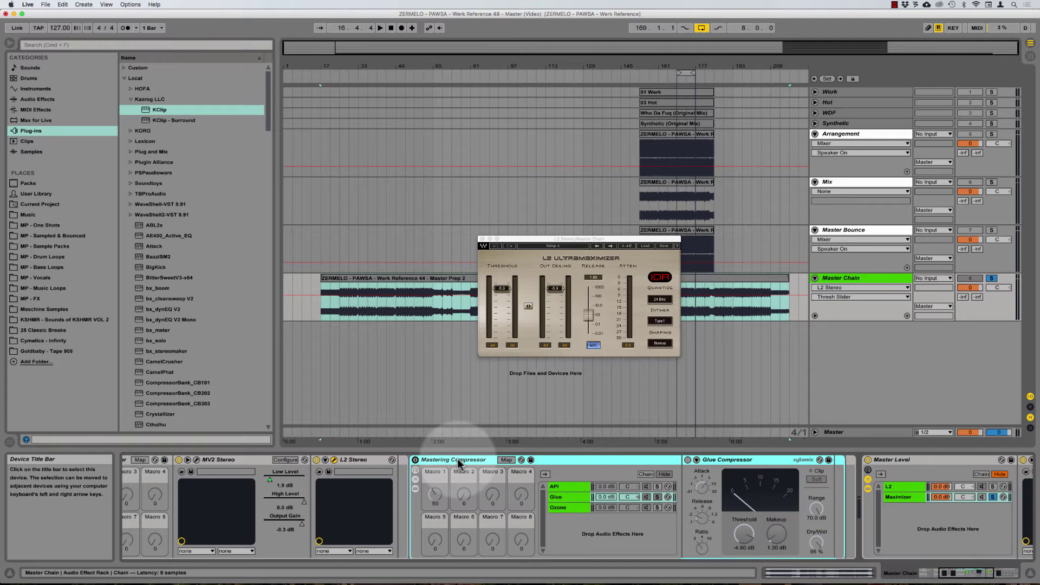
click(363, 460)
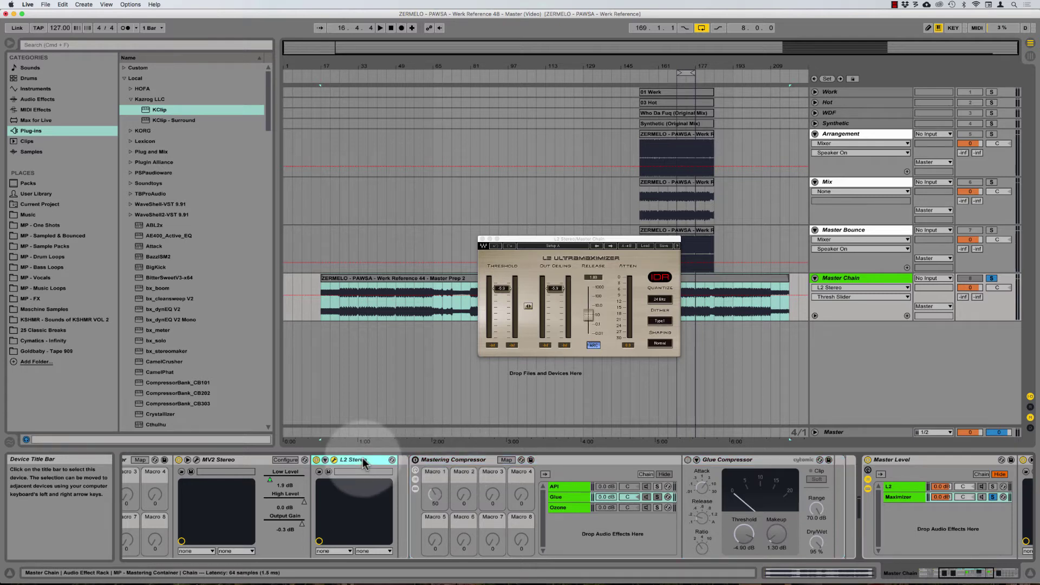
click(476, 459)
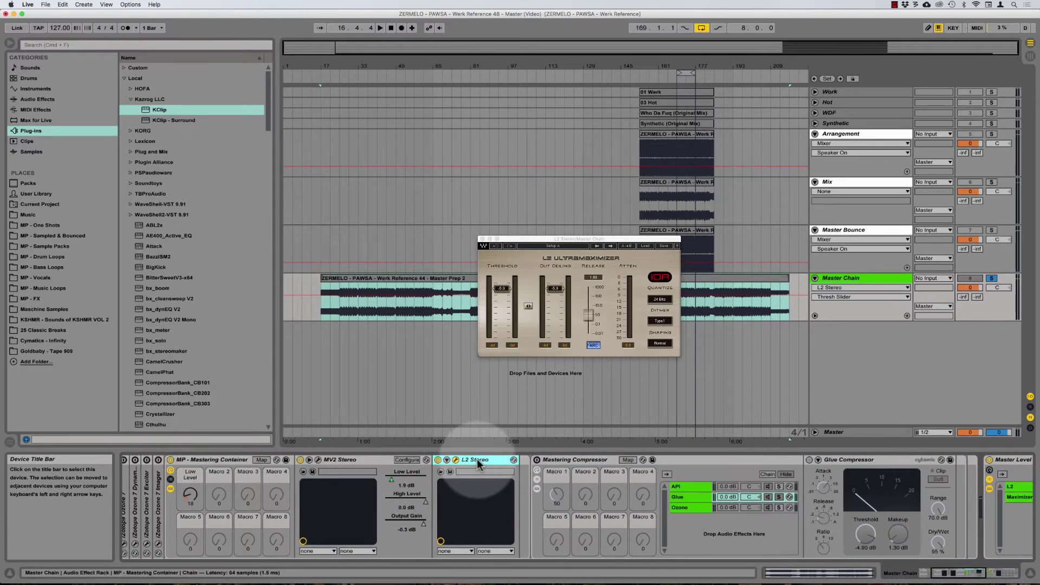
Open the MV2 Stereo window from the Mastering Container and arrange it side by side with the L2 window.
click(356, 458)
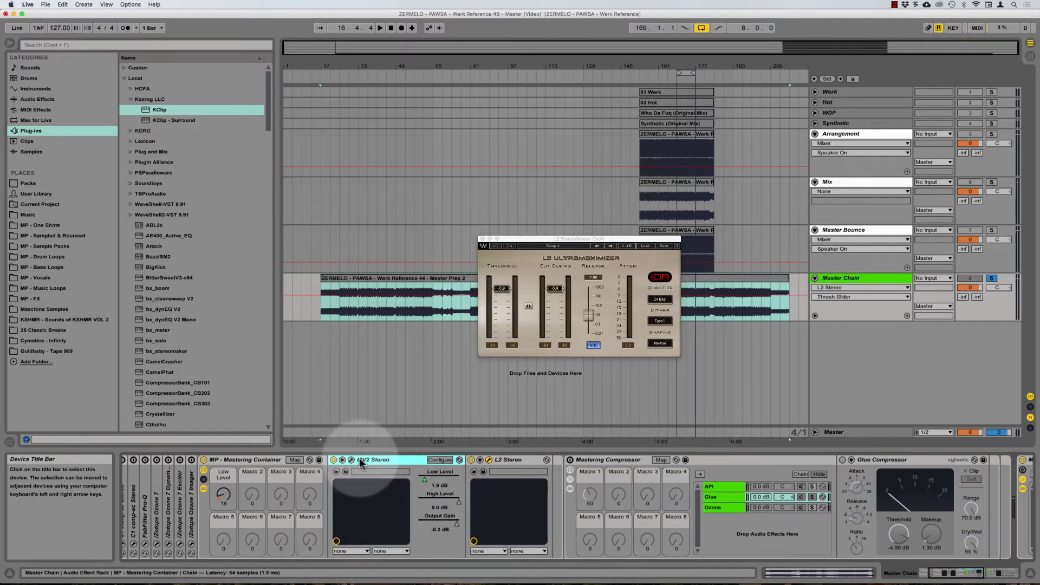
click(352, 459)
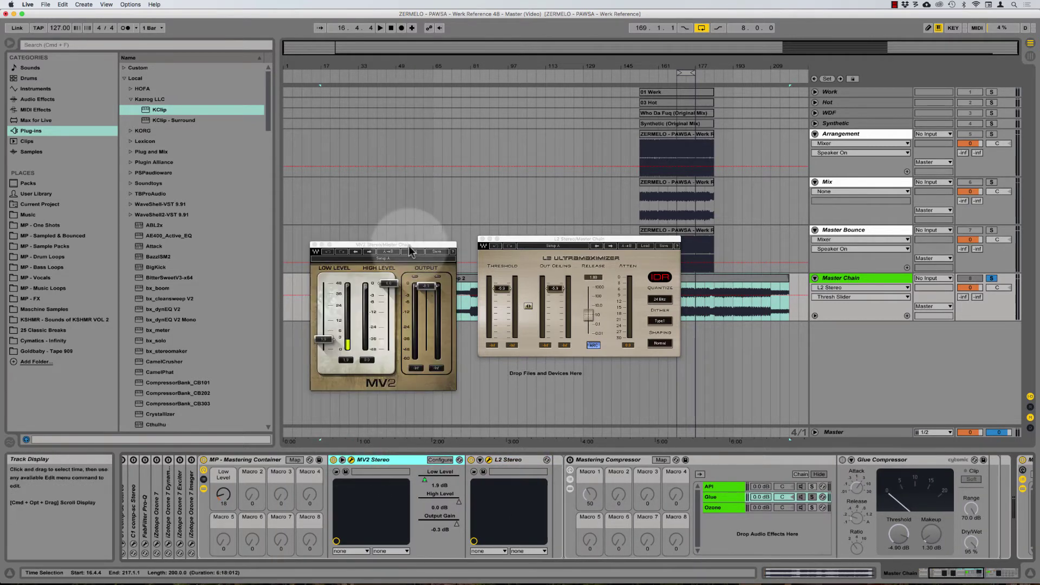
drag(409, 249, 384, 228)
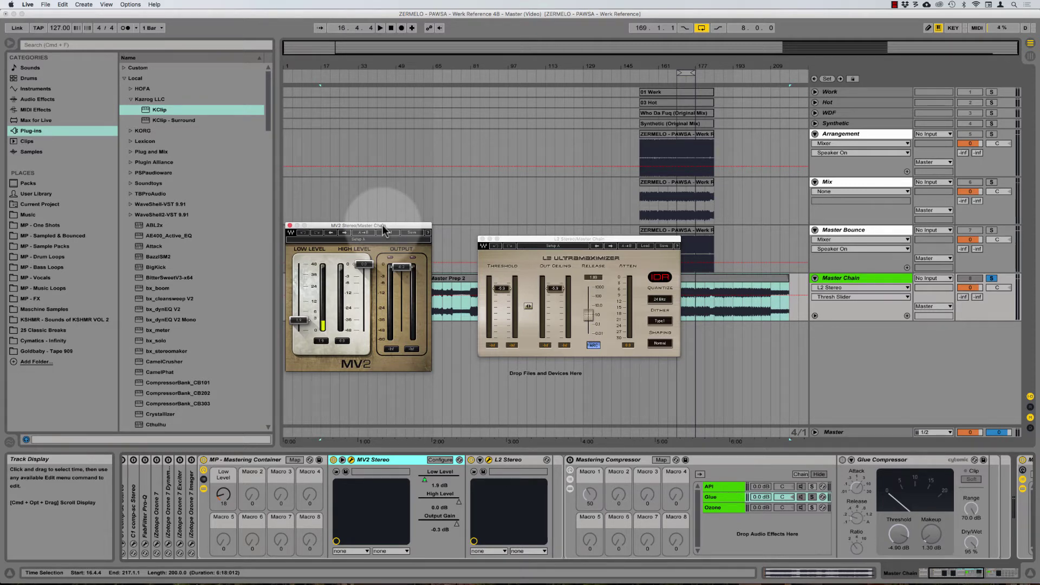
click(324, 227)
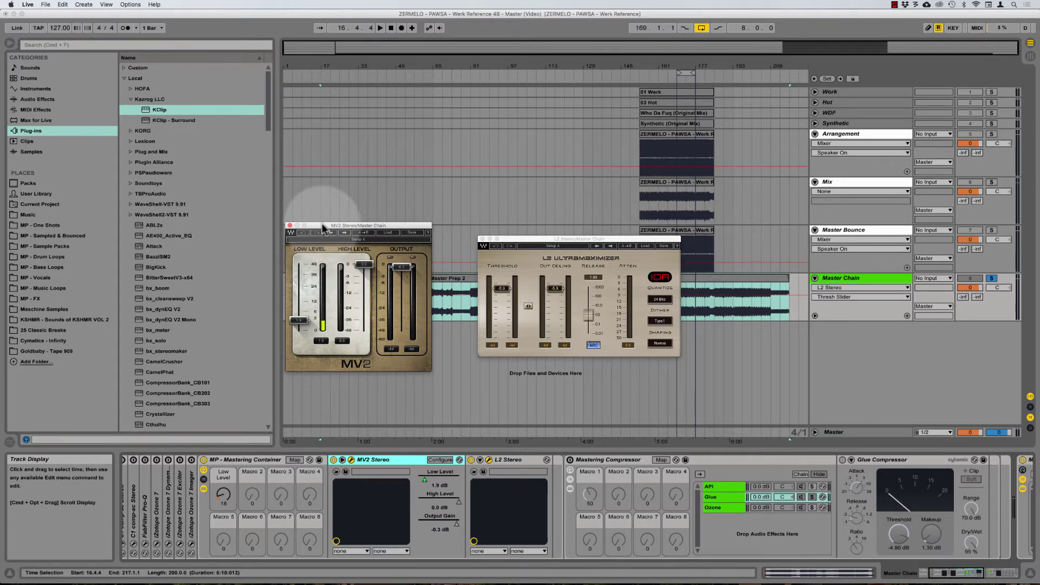
click(377, 205)
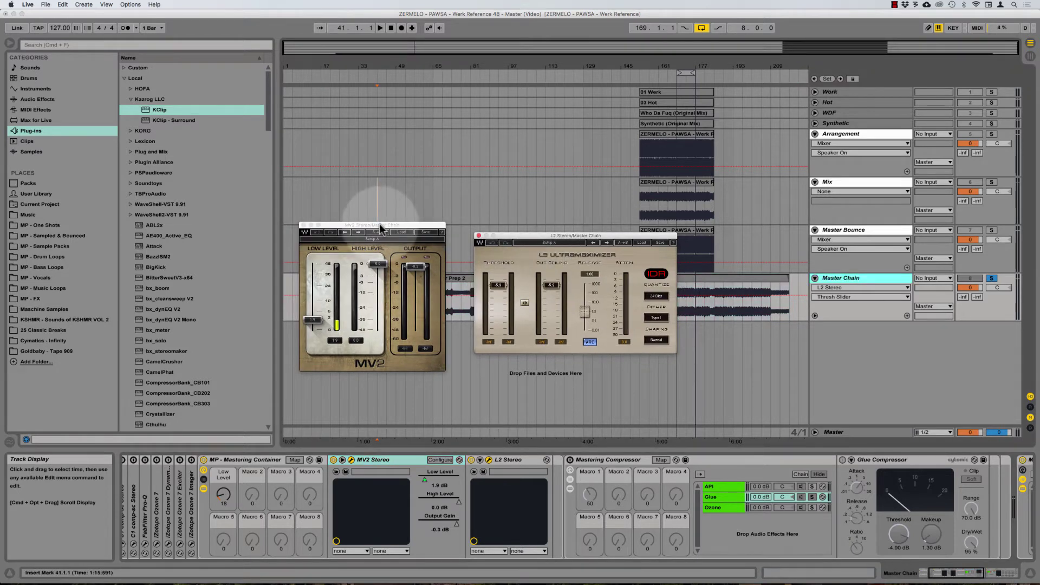
mouse_move(394, 230)
mouse_down()
mouse_move(373, 228)
mouse_move(396, 240)
mouse_up()
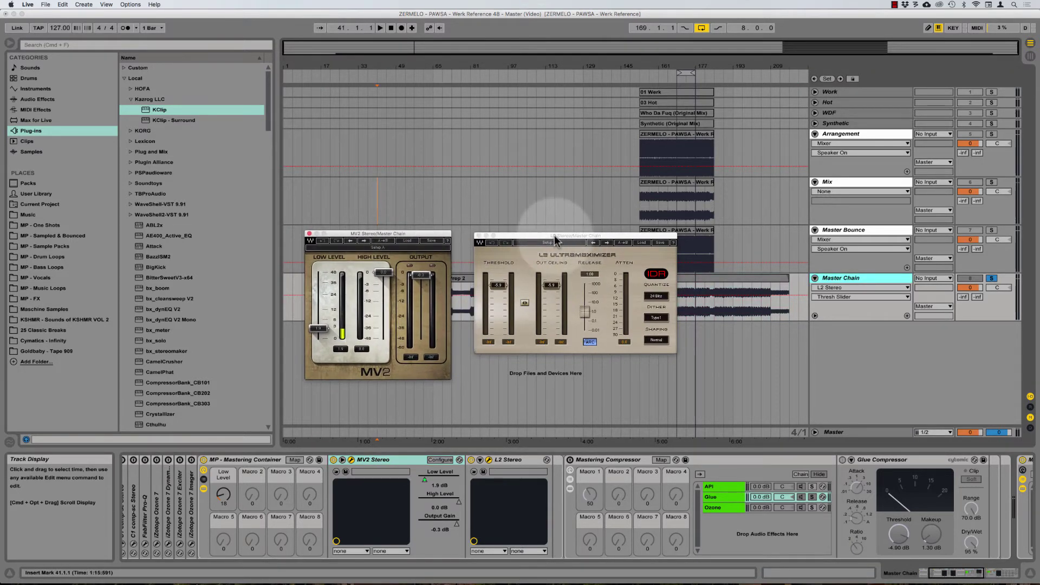
mouse_move(554, 235)
mouse_down()
mouse_move(545, 229)
mouse_move(574, 237)
mouse_up()
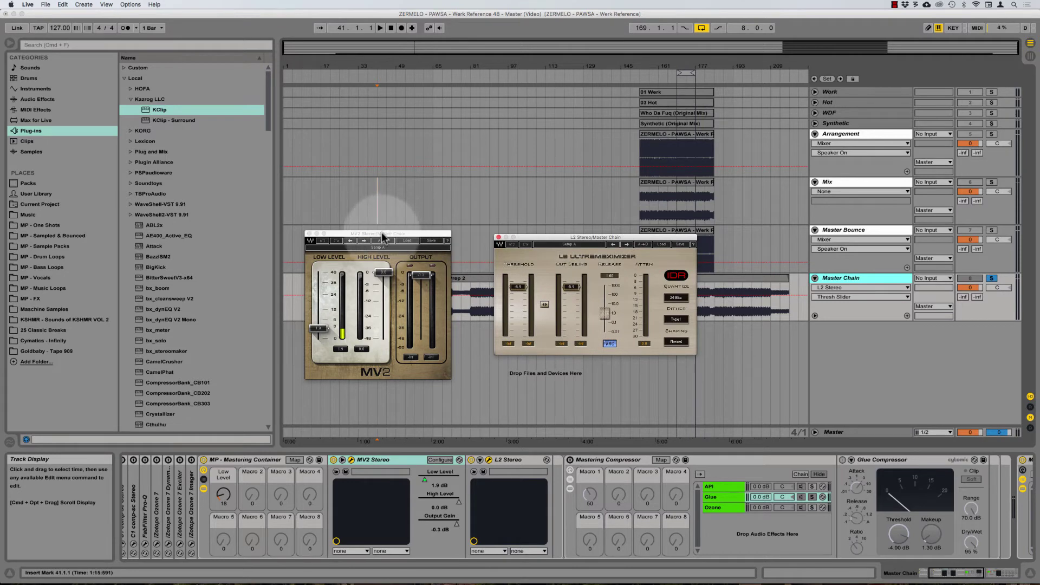
drag(385, 234, 388, 237)
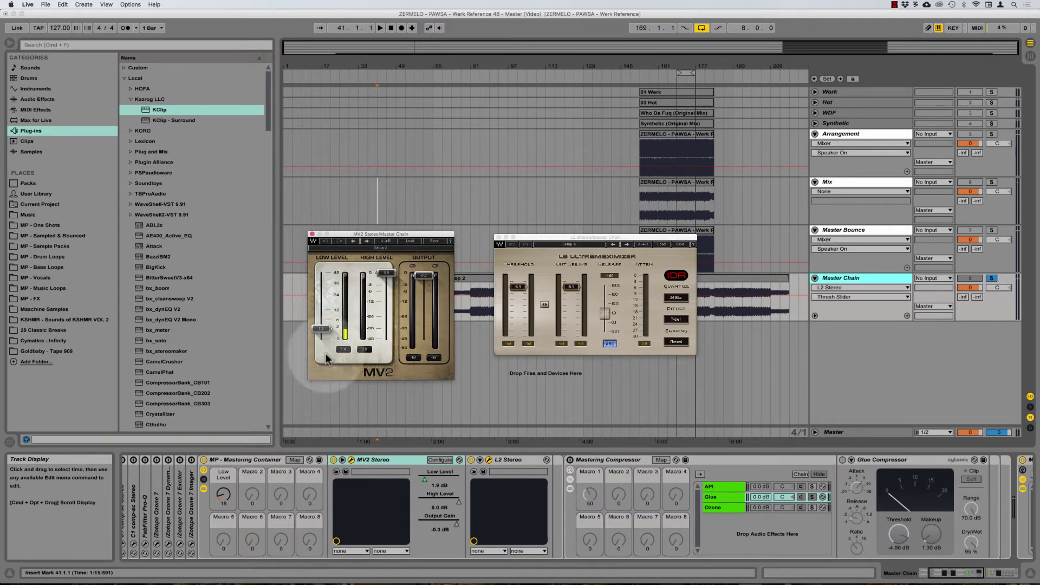
Select the whole MP - Mastering Container rack and adjust the spacing of the MV2 and L2 windows.
click(254, 459)
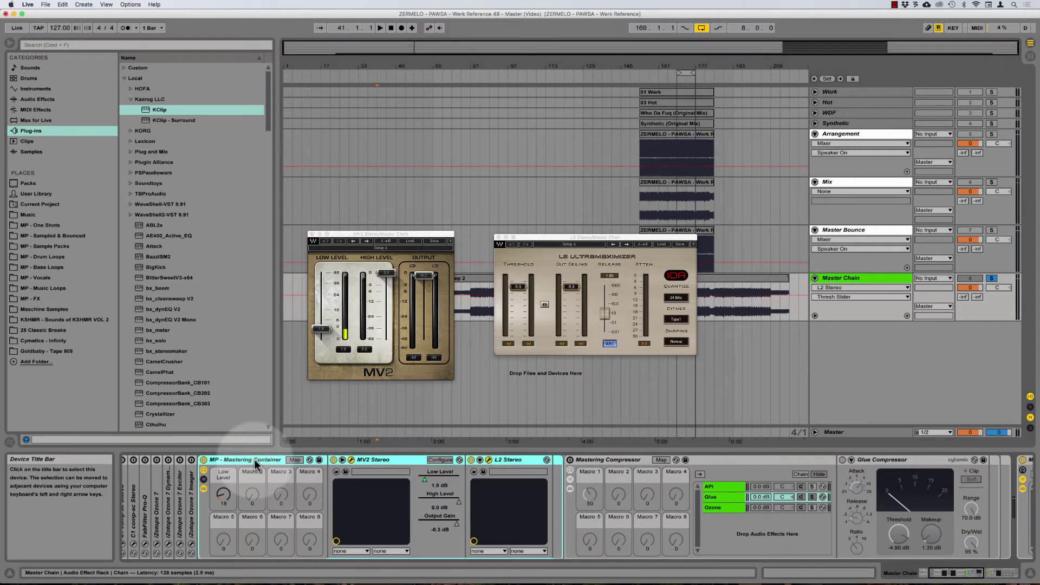
scroll(252, 471, left, 3)
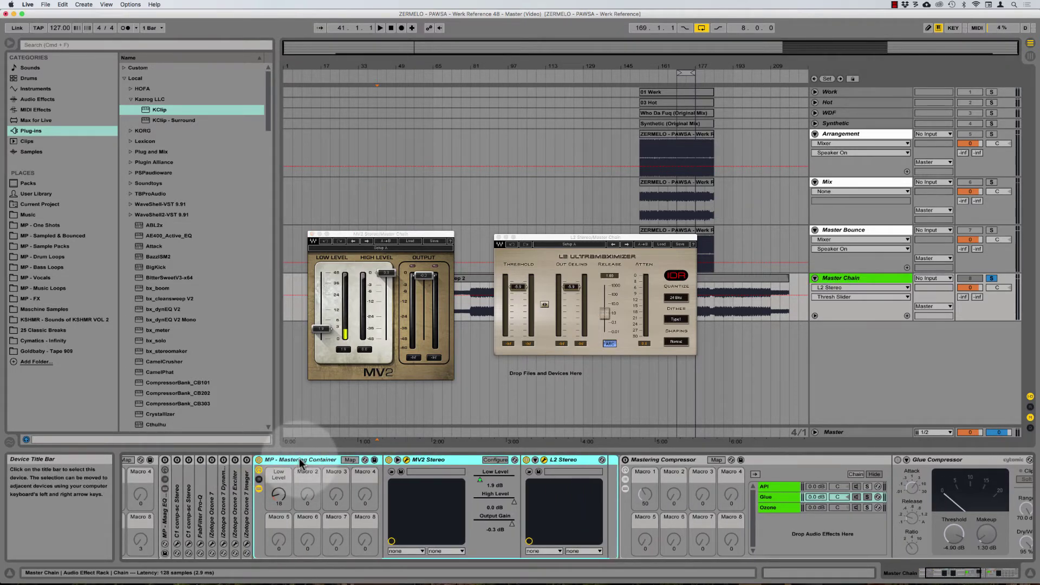
mouse_move(545, 239)
mouse_down()
mouse_move(562, 242)
mouse_move(544, 244)
mouse_up()
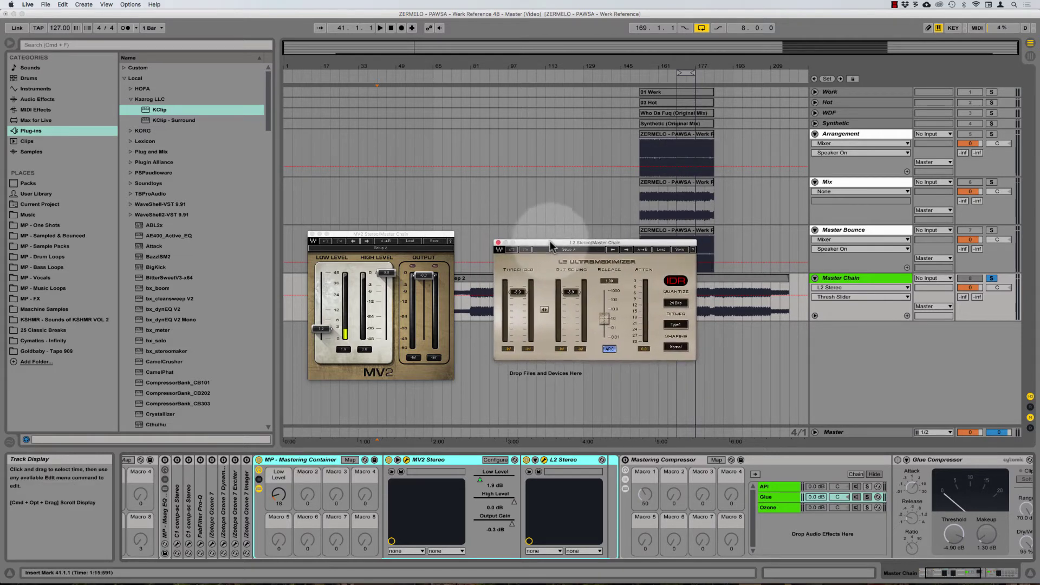
drag(381, 234, 389, 223)
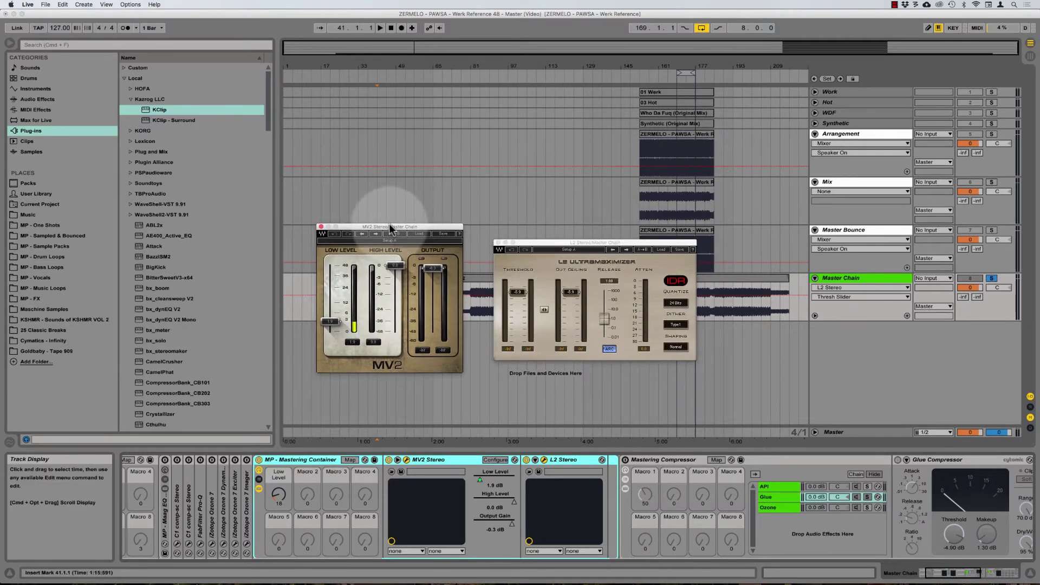
Play the Master Chain section from bar 169 while switching MV2 Stereo on and off to compare the upward compression.
click(674, 204)
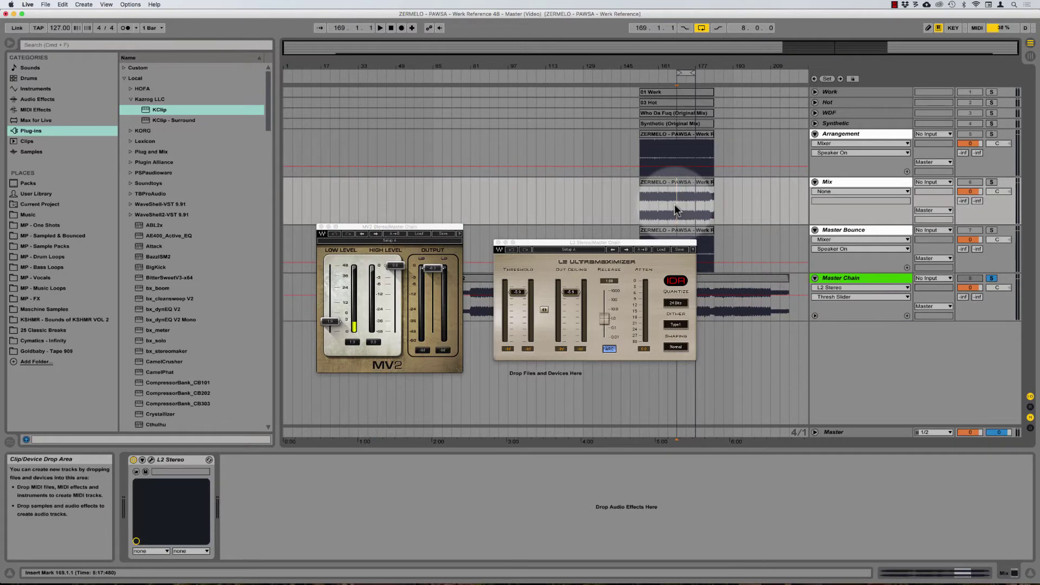
key(plus)
key(plus)
key(plus)
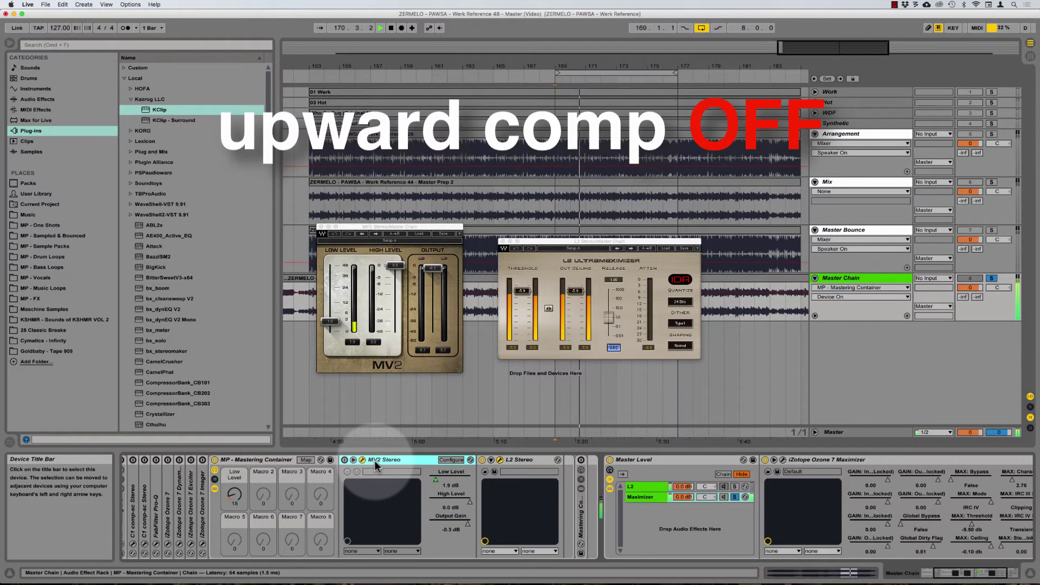
key(0)
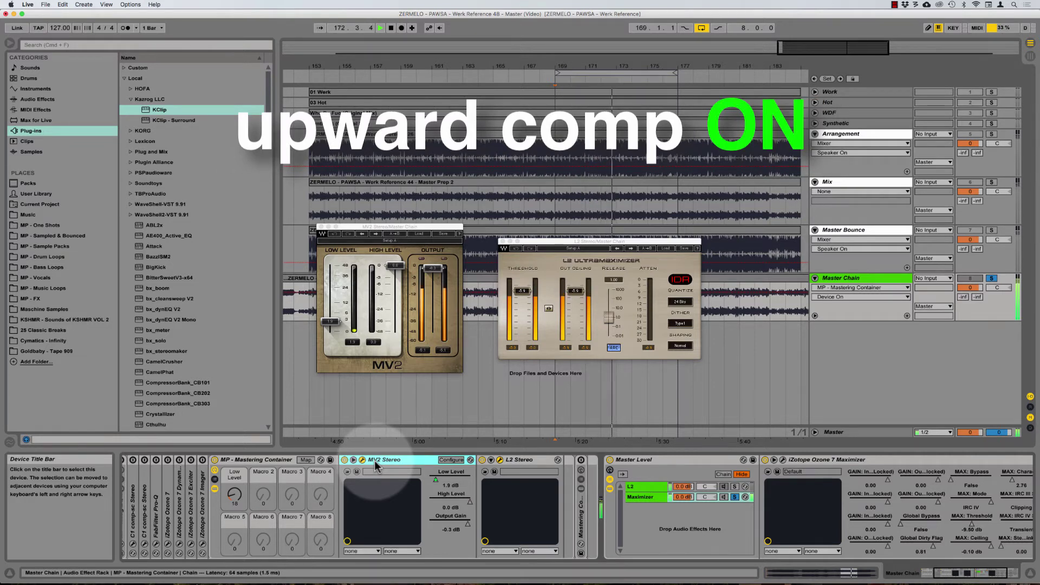
key(0)
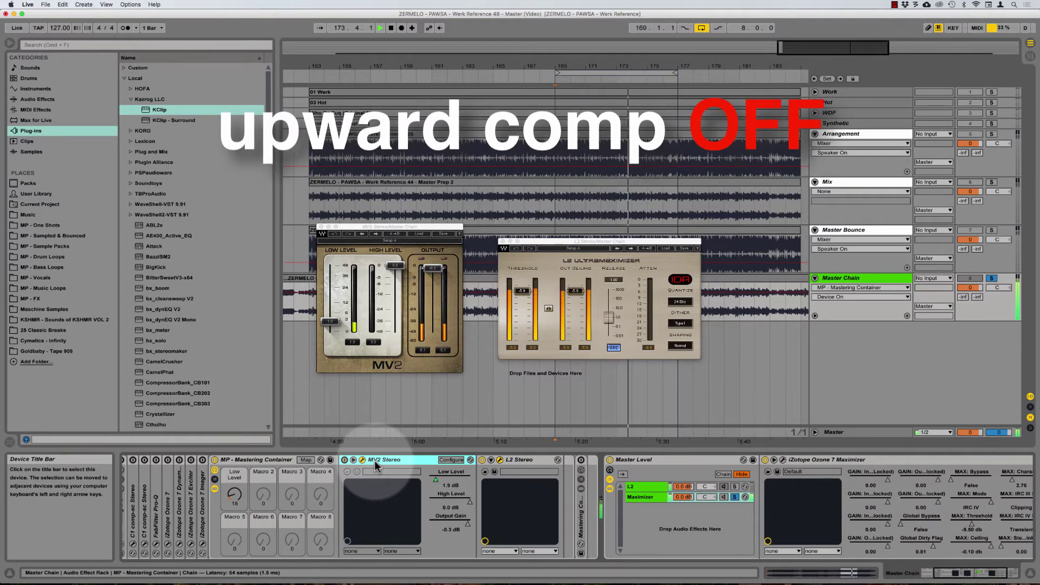
key(0)
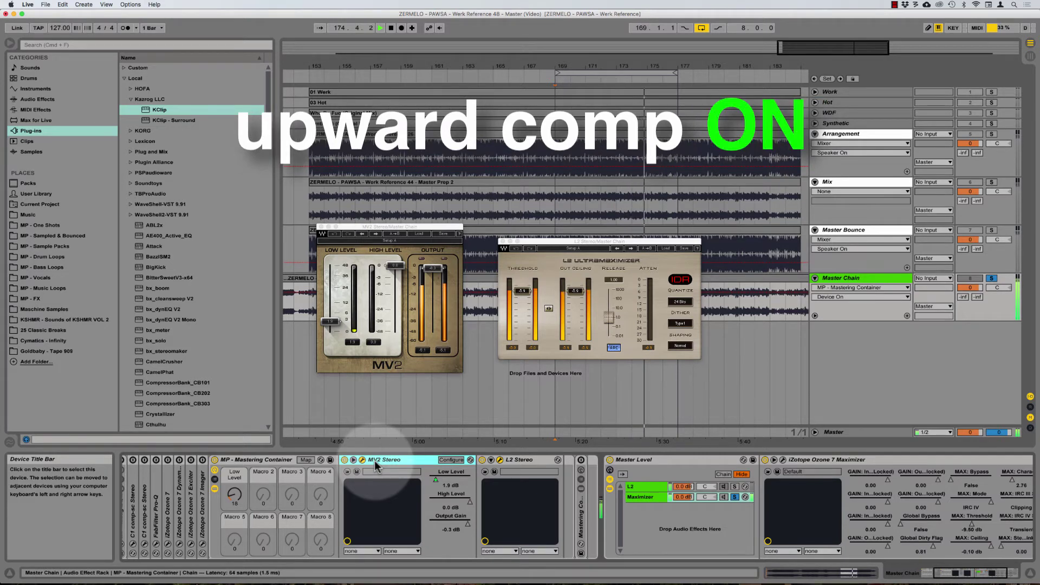
key(0)
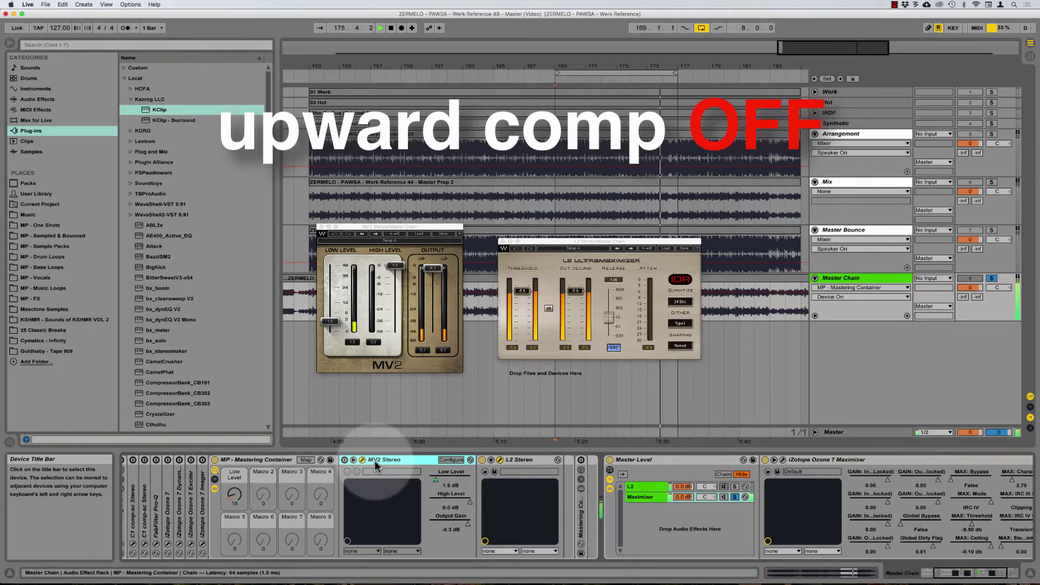
Re-enable MV2 Stereo to end the upward compression comparison, stop playback, and select the MP - Mastering Container rack.
key(0)
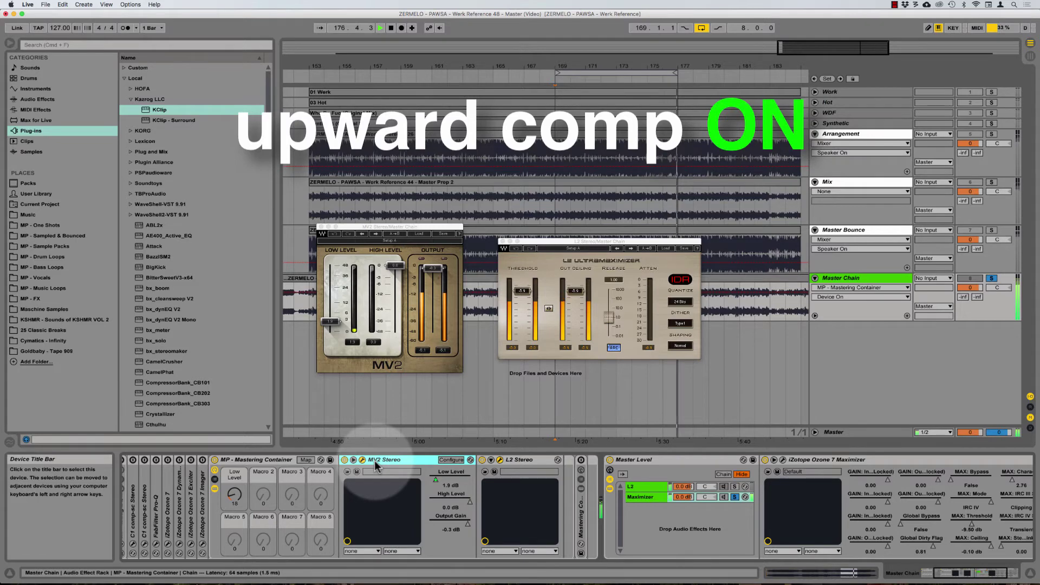
key(space)
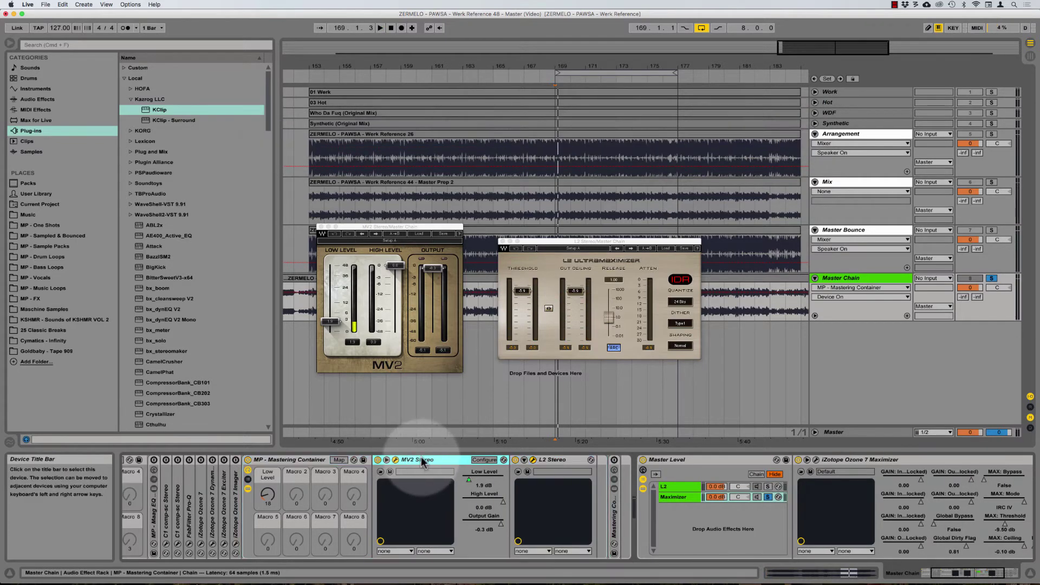
click(306, 460)
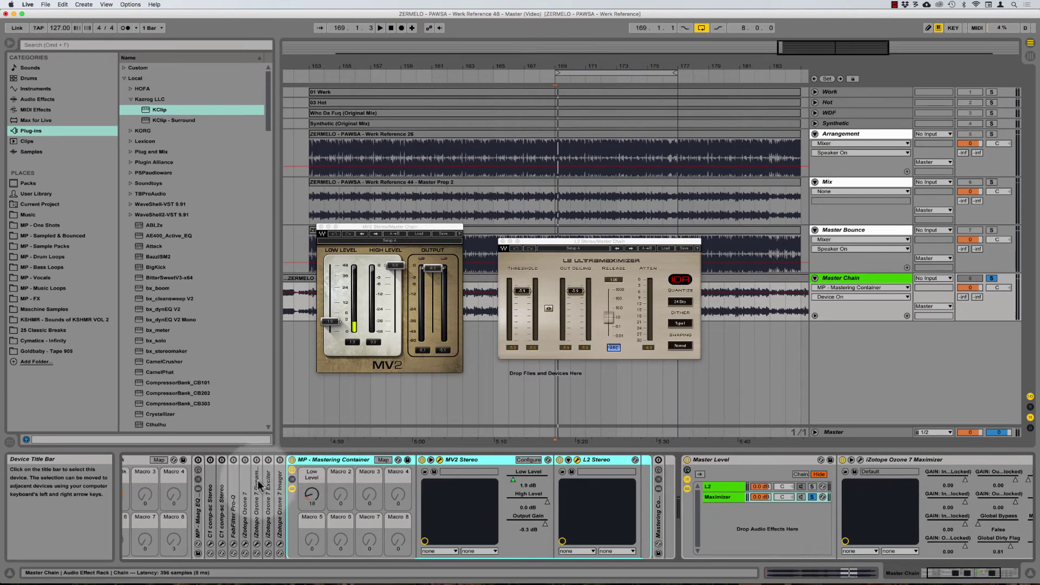
Unfold FabFilter Pro-Q and open its window, and hide the MV2 Stereo and L2 Stereo windows.
double_click(233, 496)
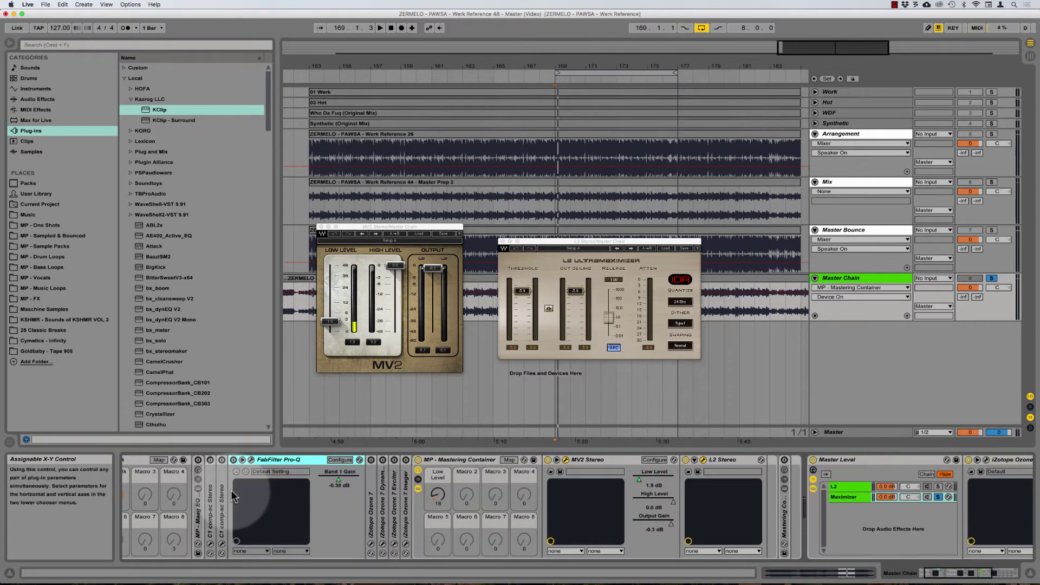
click(233, 460)
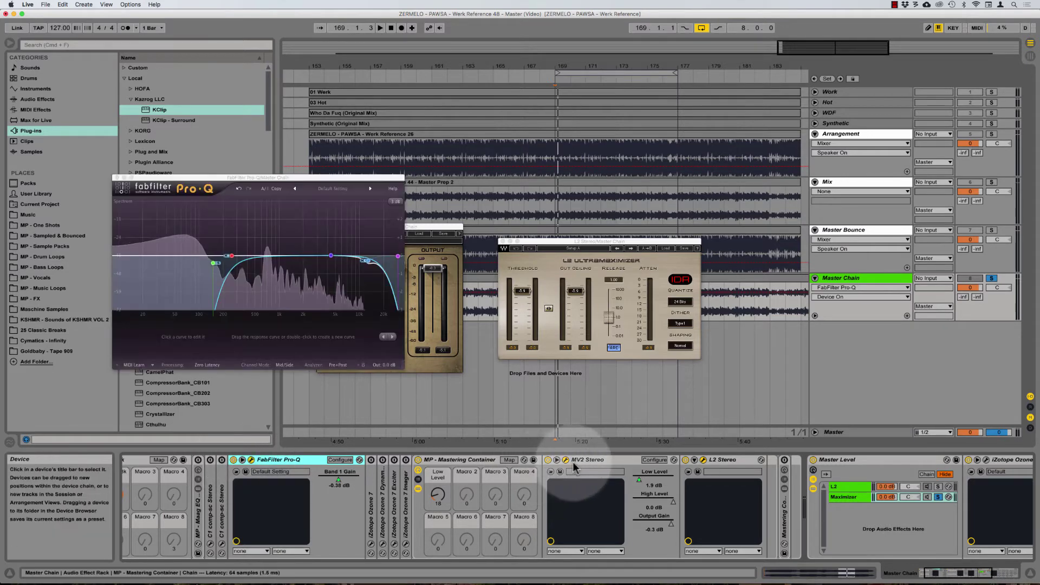
click(565, 459)
click(702, 459)
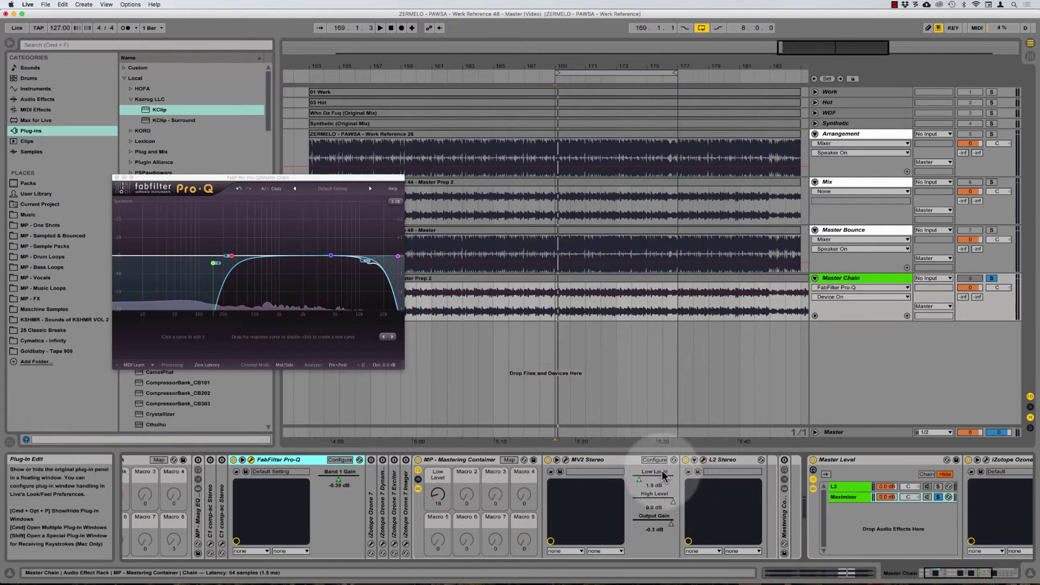
Unfold the iZotope Ozone 7 that follows Pro-Q, dismiss its Preset Manager, and place the two plug-in windows side by side.
double_click(371, 482)
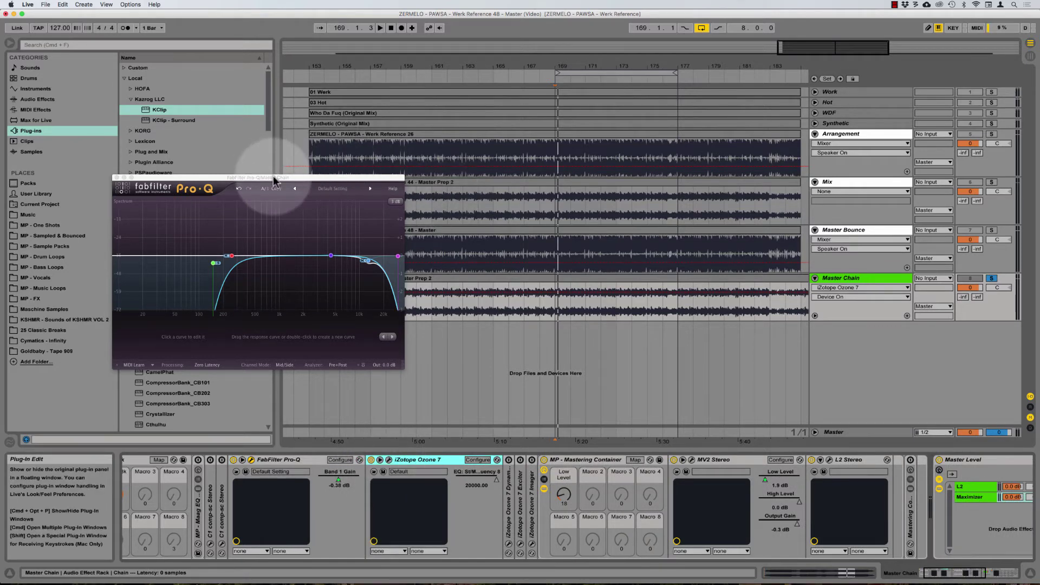
drag(274, 181, 225, 150)
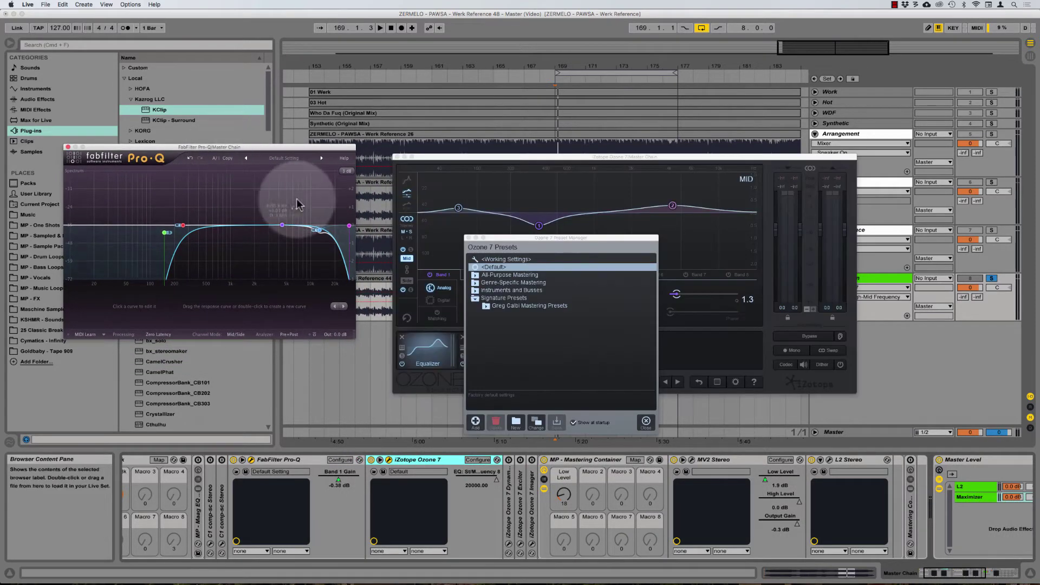
click(645, 423)
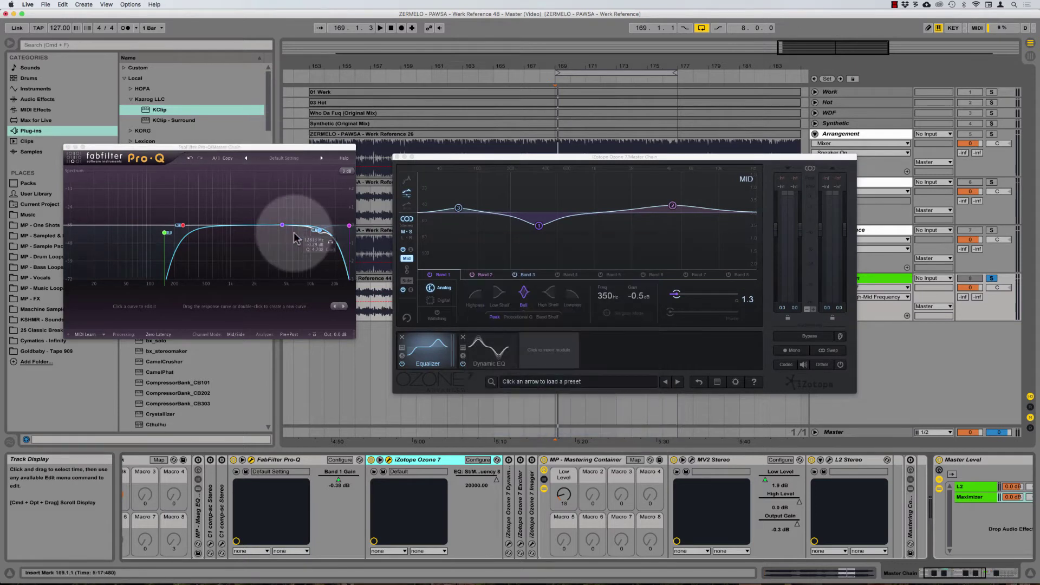
Move Pro-Q's middle band down to about 2 kHz and show Ozone 7's Dynamic EQ module.
click(282, 224)
mouse_move(282, 224)
mouse_down()
mouse_move(204, 213)
mouse_move(268, 212)
mouse_move(188, 213)
mouse_move(286, 212)
mouse_up()
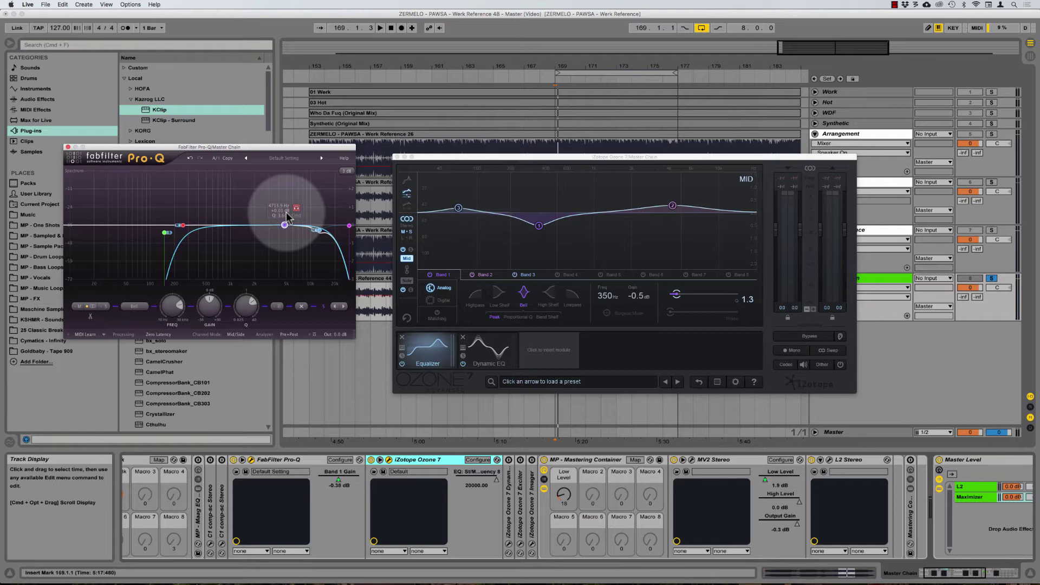
drag(288, 217, 260, 217)
click(466, 358)
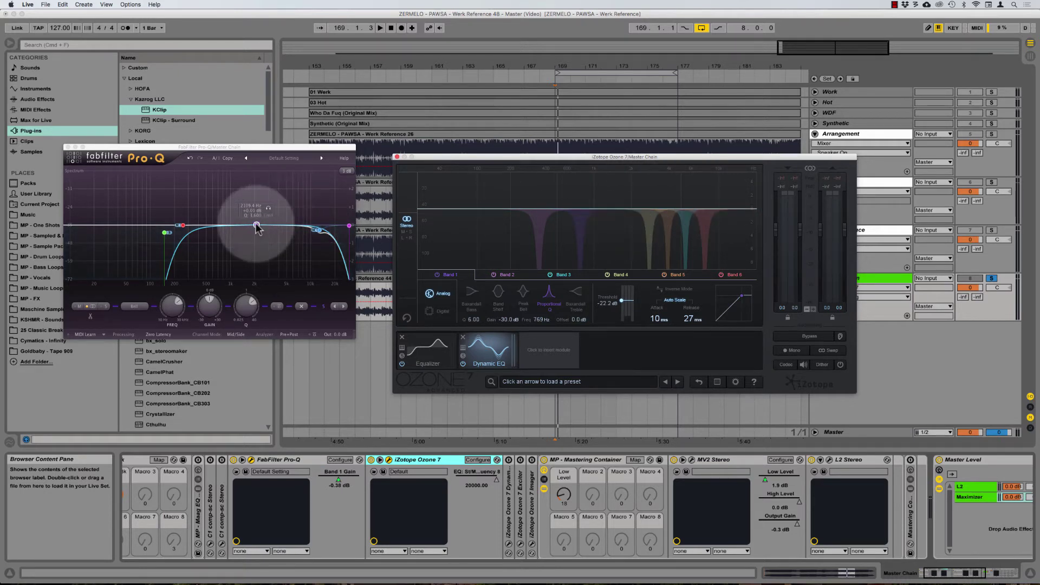
Try a gain change on Pro-Q's middle band and reset it.
drag(256, 225, 256, 237)
scroll(256, 237, up, 5)
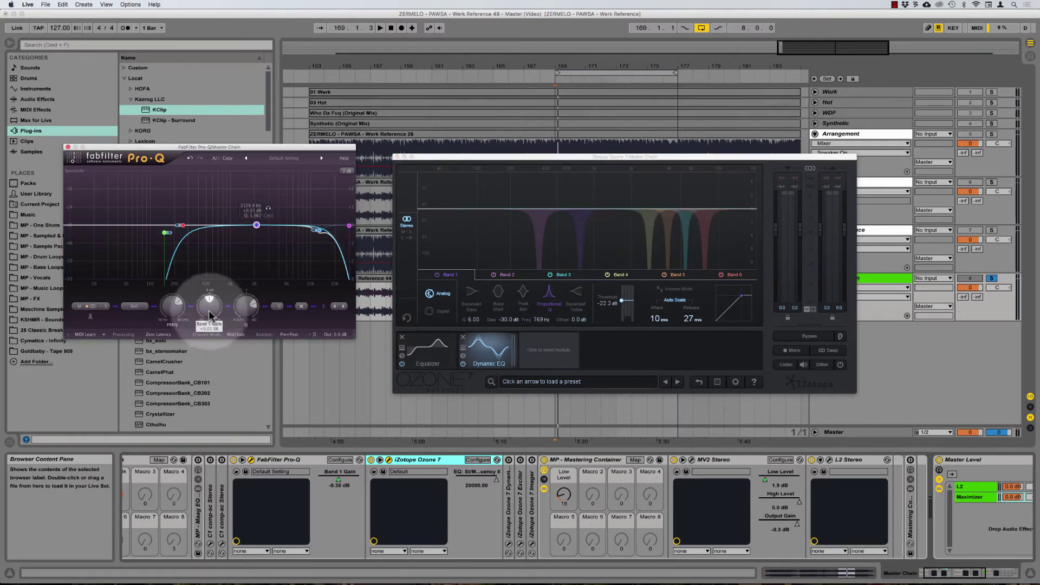
double_click(211, 323)
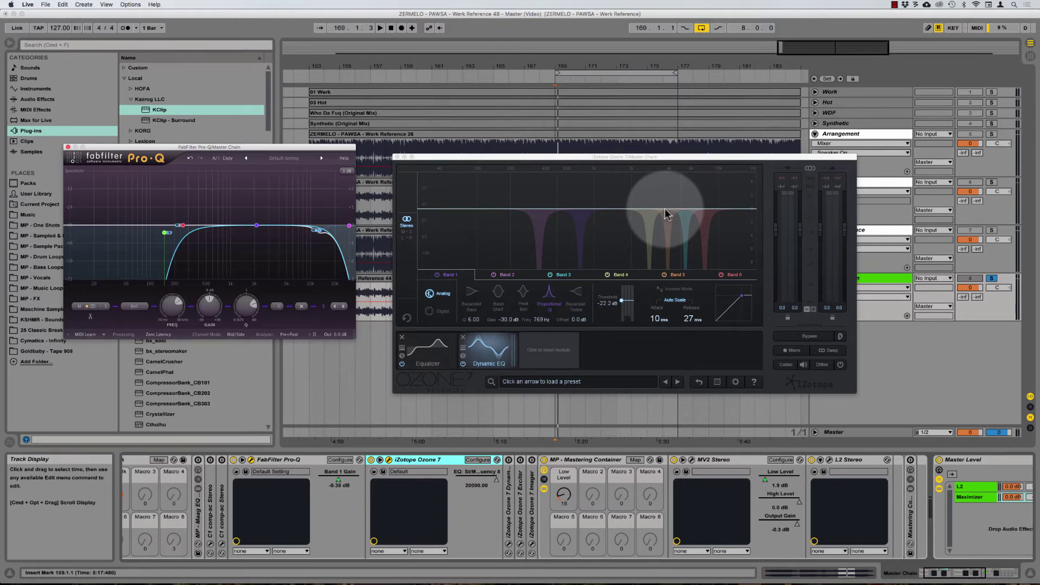
Play the loop and audition Dynamic EQ Band 4 at 2.77 kHz and Band 5 at 3.90 kHz with a temporary 15 dB offset.
click(617, 275)
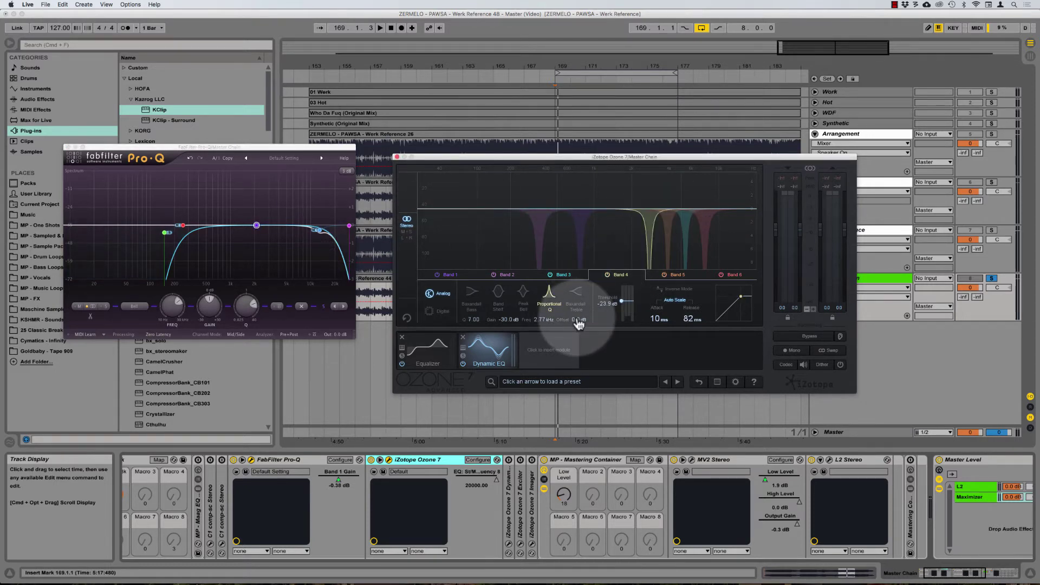
key(space)
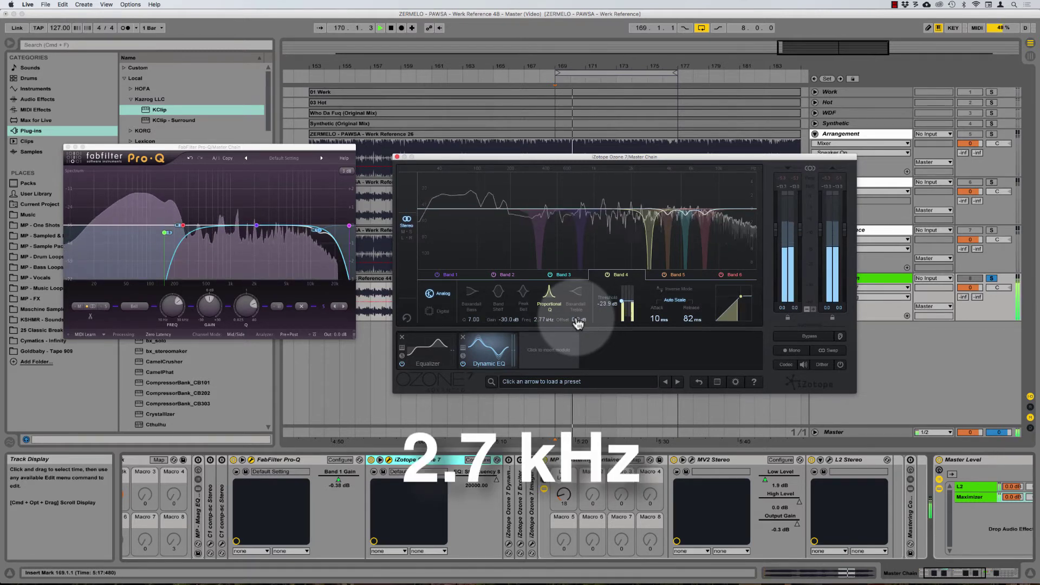
mouse_move(578, 323)
mouse_down()
mouse_move(564, 262)
mouse_move(580, 246)
mouse_move(576, 320)
mouse_up()
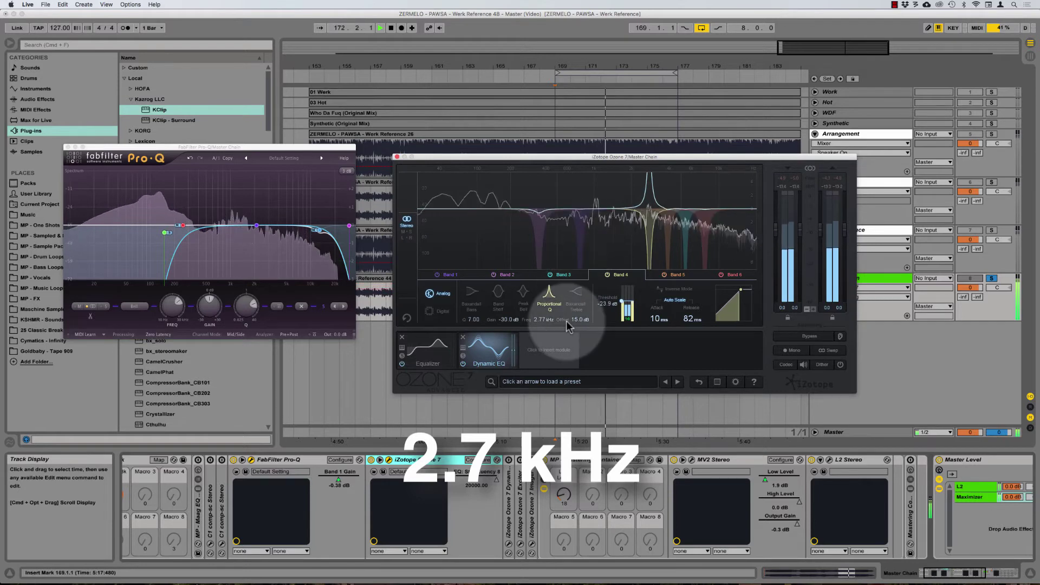
click(677, 275)
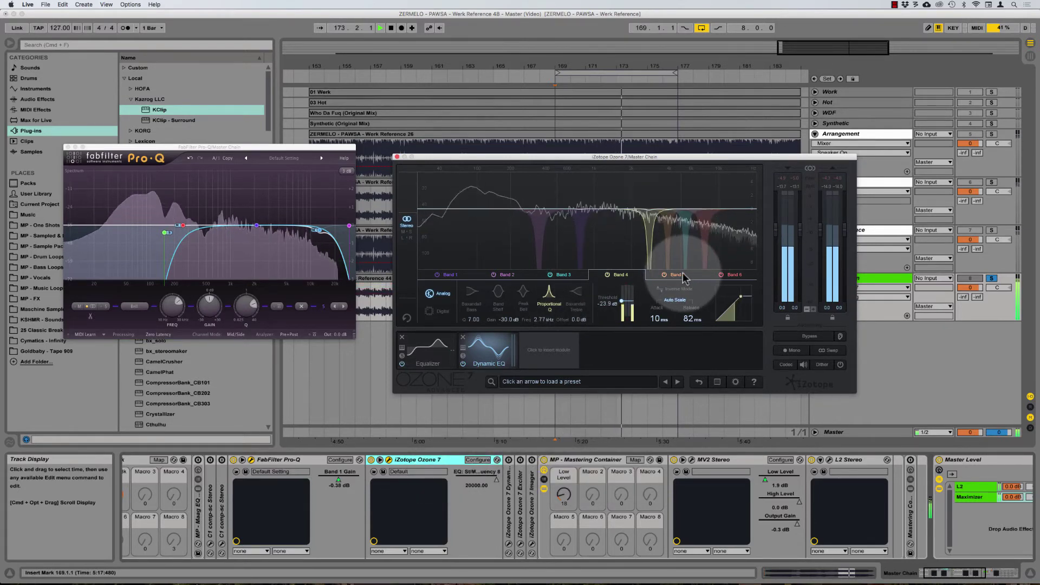
drag(598, 320, 585, 266)
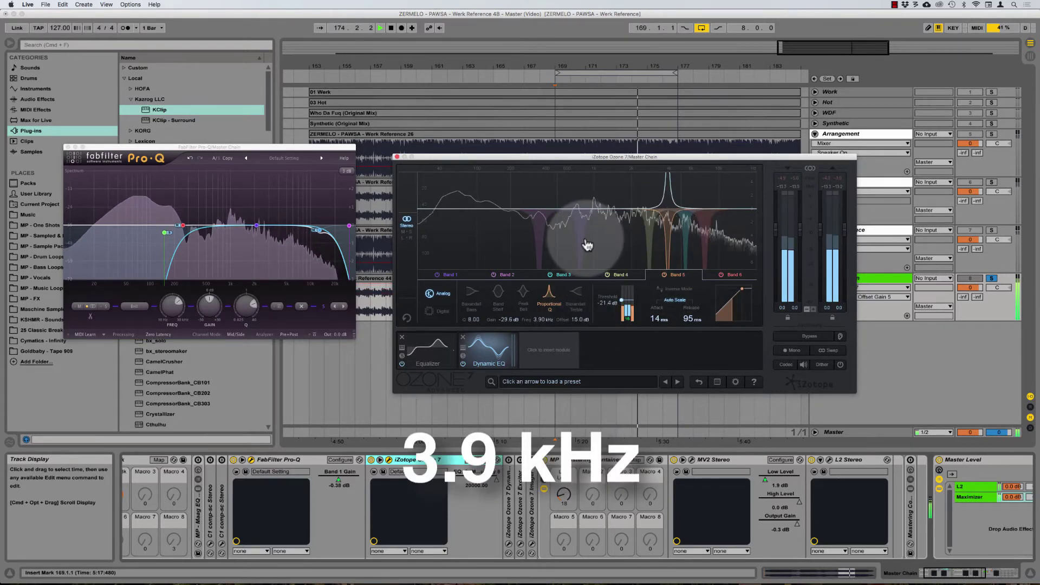
Audition Dynamic EQ Band 3 at 5.40 kHz and Band 6 at 7.70 kHz with a temporary 15 dB offset, resetting each.
click(560, 277)
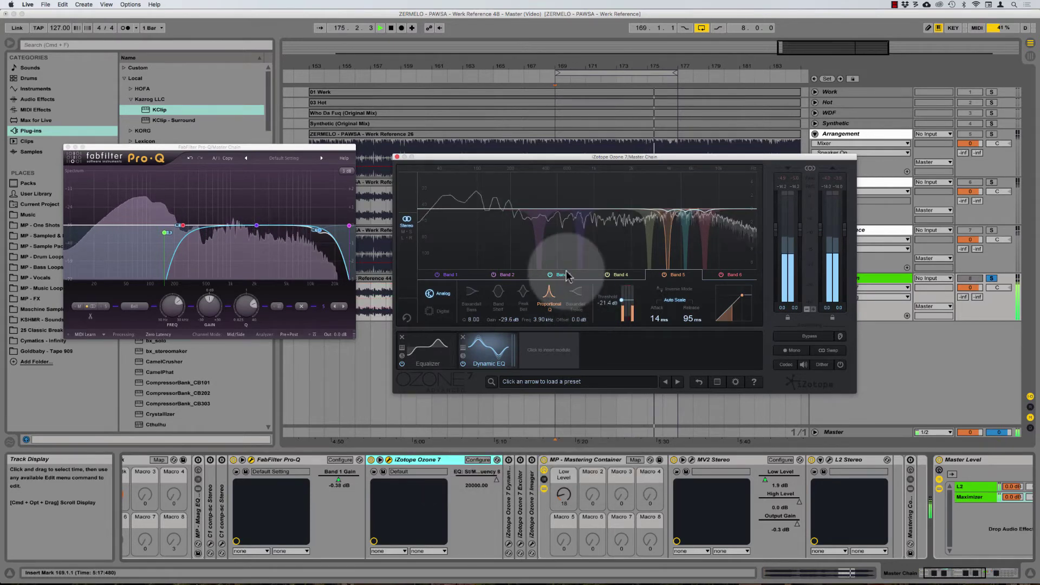
drag(585, 325, 590, 223)
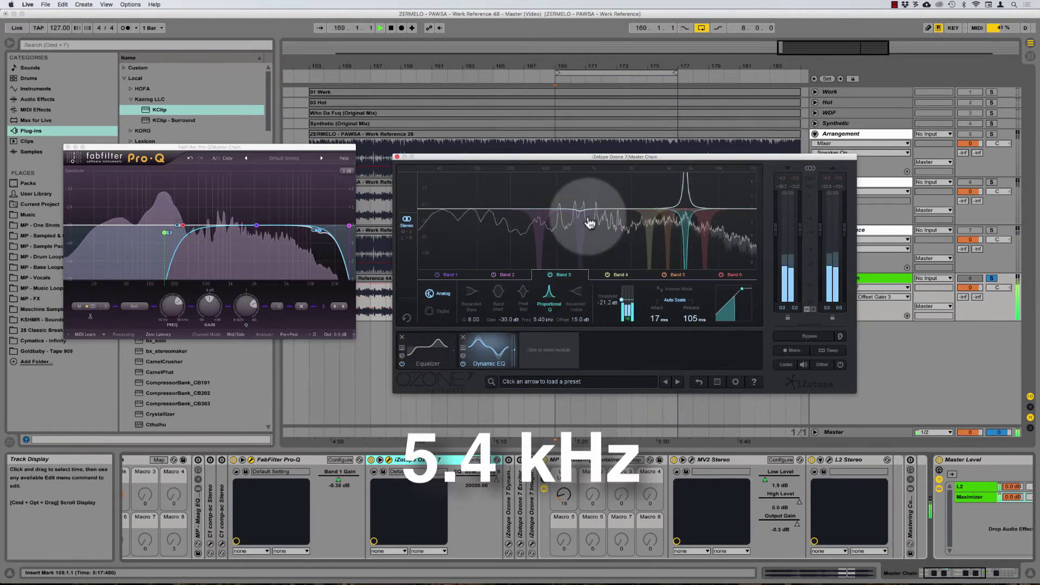
alt+click(578, 320)
click(728, 275)
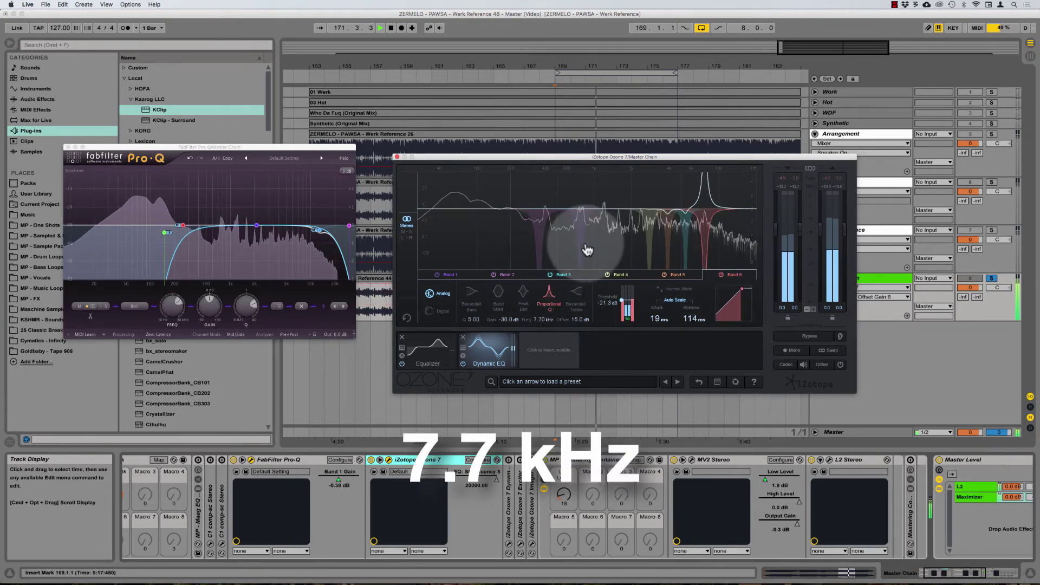
alt+click(579, 319)
Nudge the Ozone 7 window closer to Pro-Q and select Band 2 of the Dynamic EQ.
drag(653, 154, 643, 155)
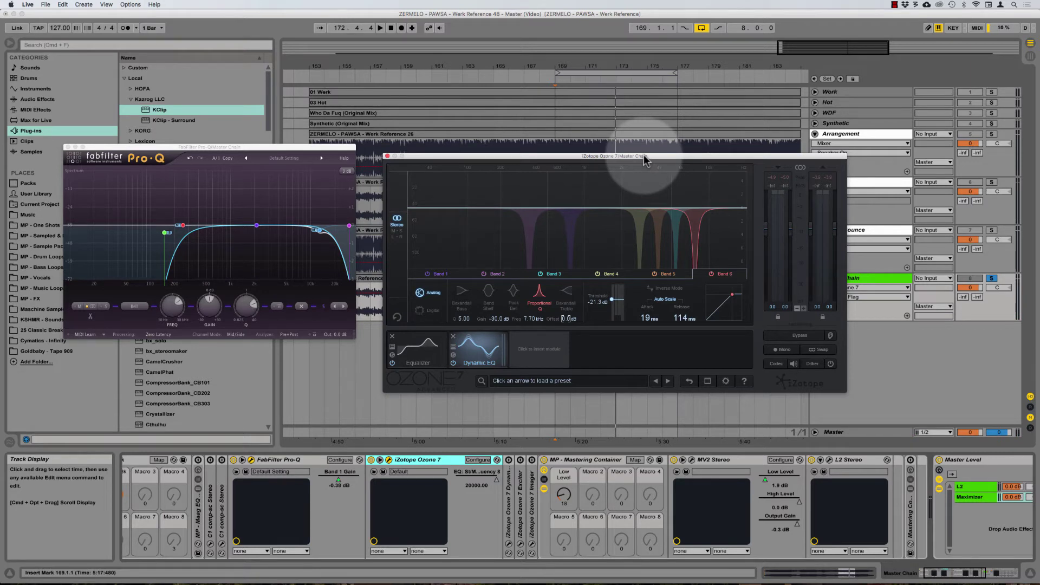
mouse_move(645, 160)
mouse_down()
mouse_move(655, 147)
mouse_move(647, 162)
mouse_up()
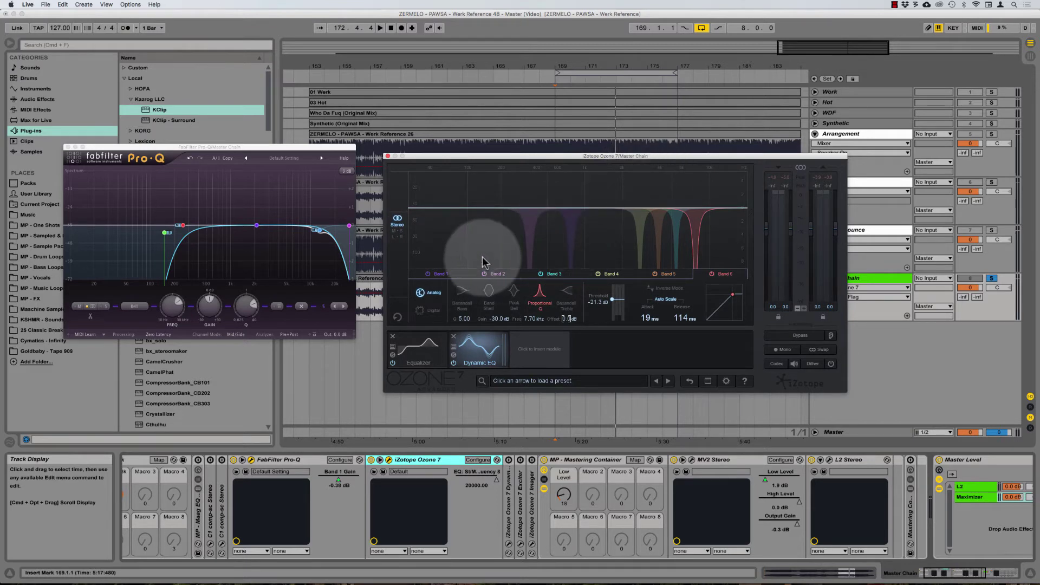
drag(449, 260, 562, 227)
click(490, 272)
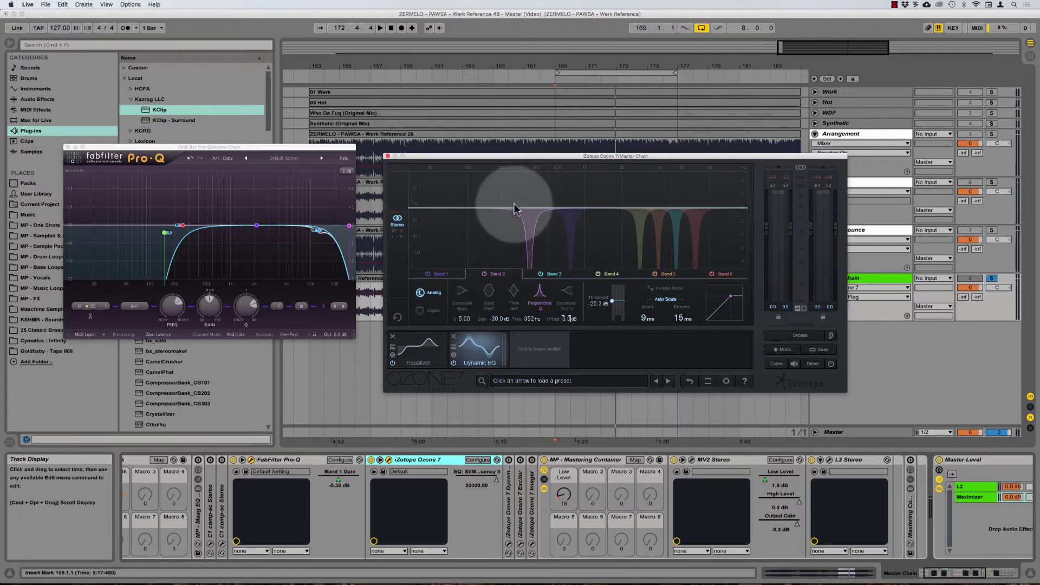
Select Pro-Q's low-cut band and inspect its frequency and filter settings.
click(174, 233)
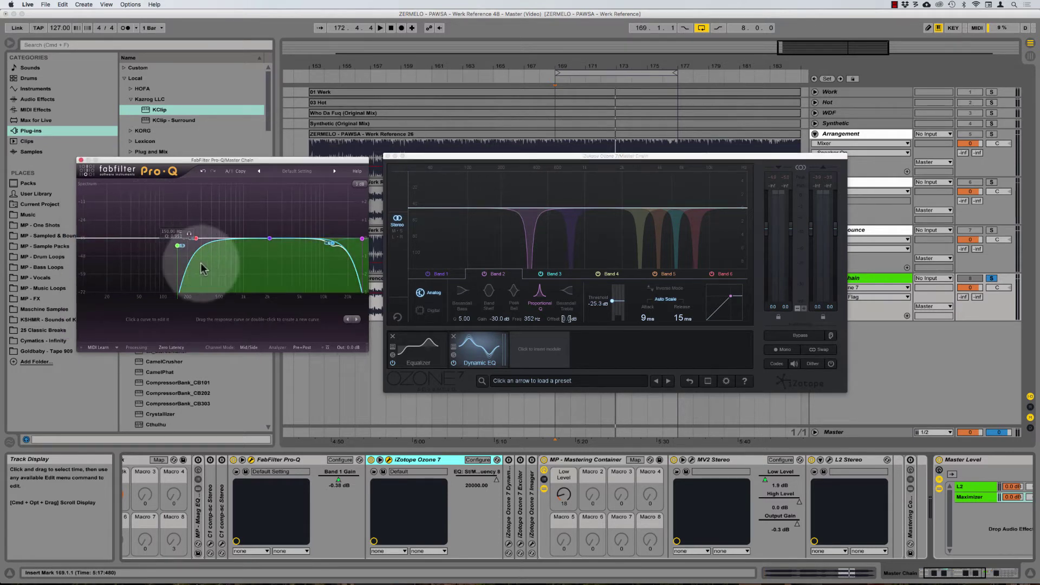
click(178, 247)
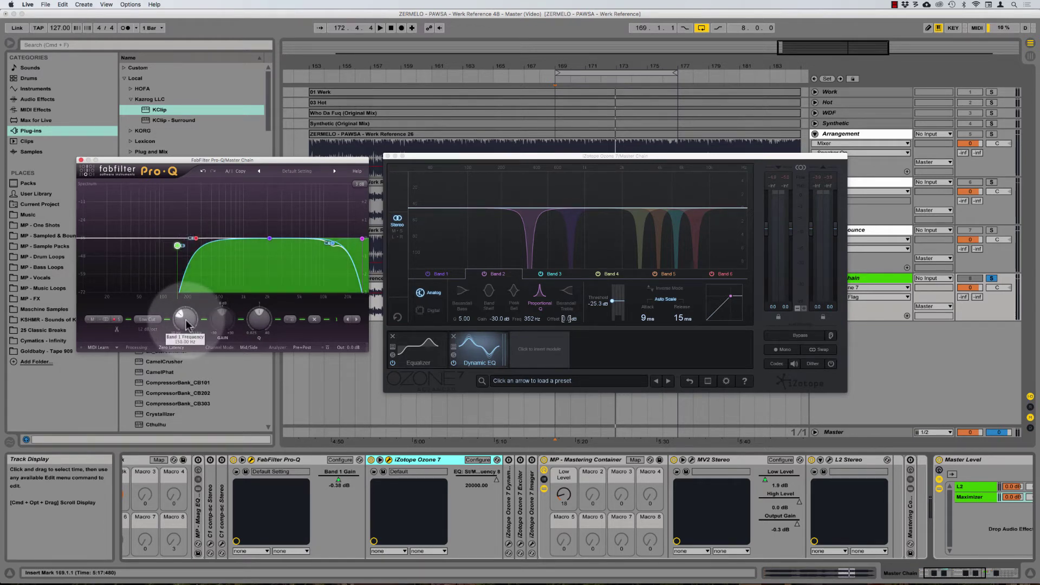
click(135, 211)
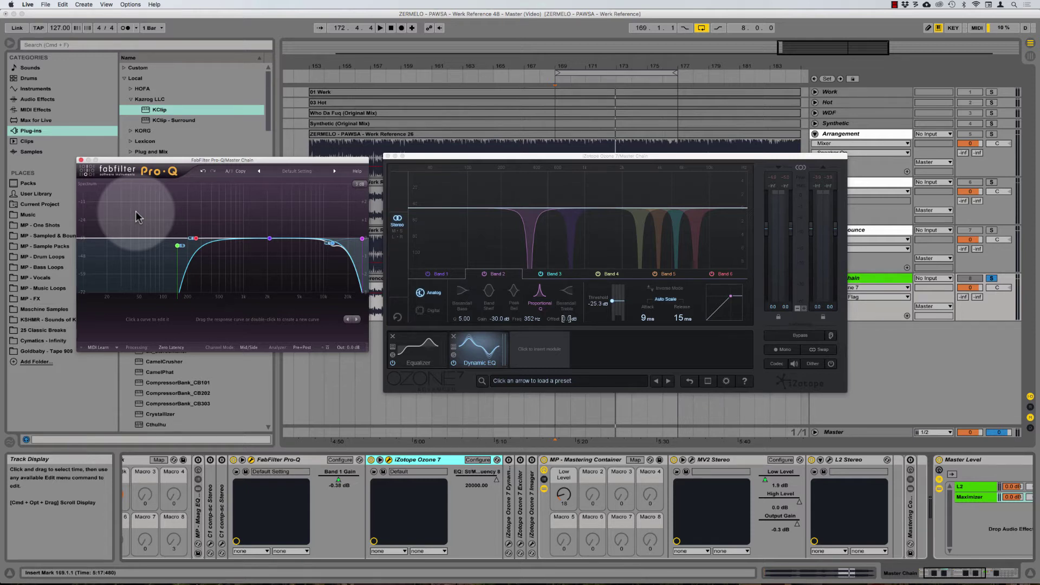
click(182, 258)
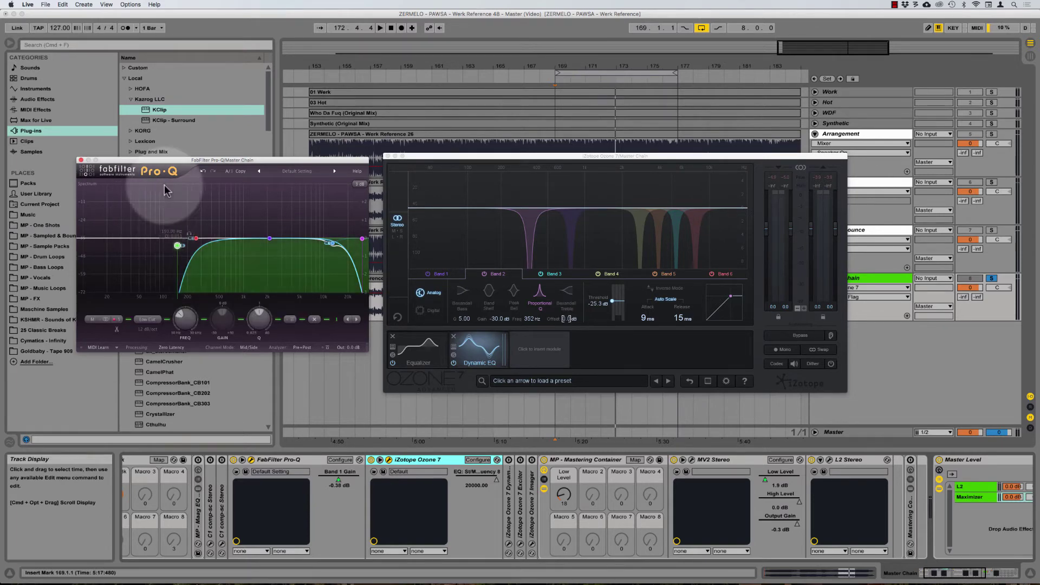
Rearrange the Pro-Q and Ozone 7 windows side by side with a small gap, and reselect Pro-Q's low-cut band.
drag(449, 156, 505, 147)
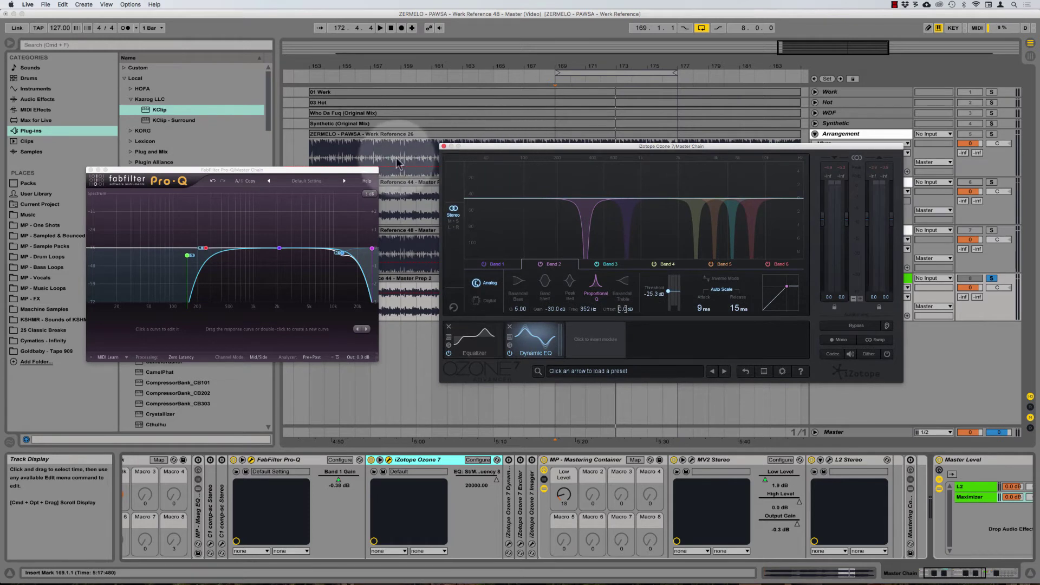
drag(340, 170, 395, 162)
click(706, 205)
drag(706, 205, 735, 196)
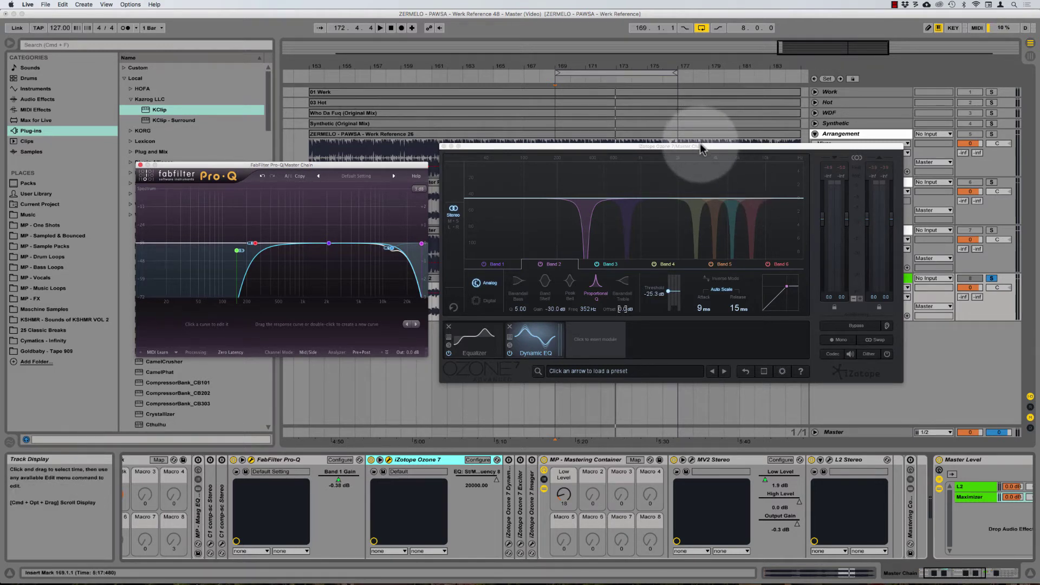
drag(700, 147, 717, 147)
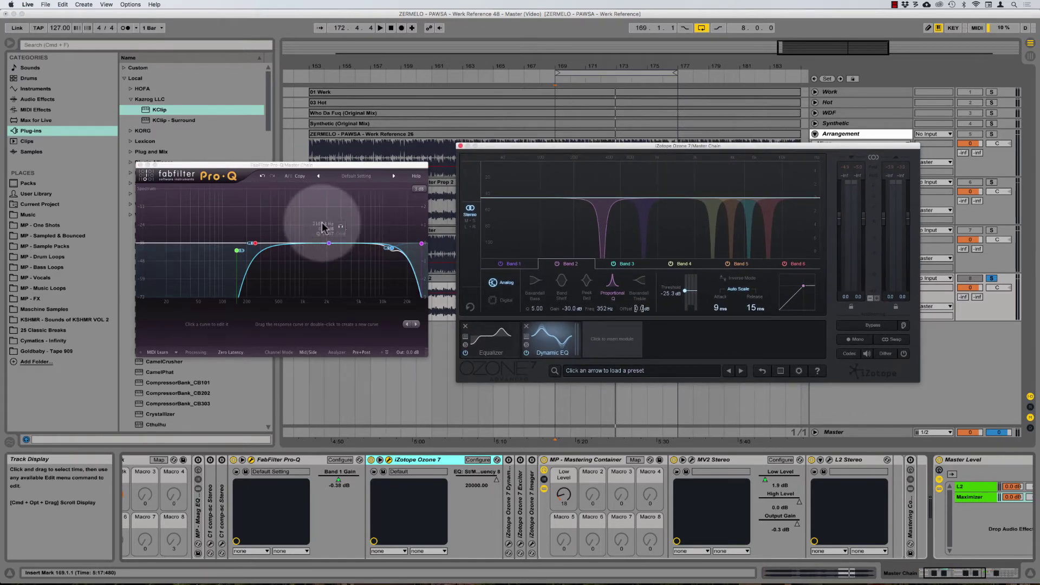
drag(202, 215, 233, 239)
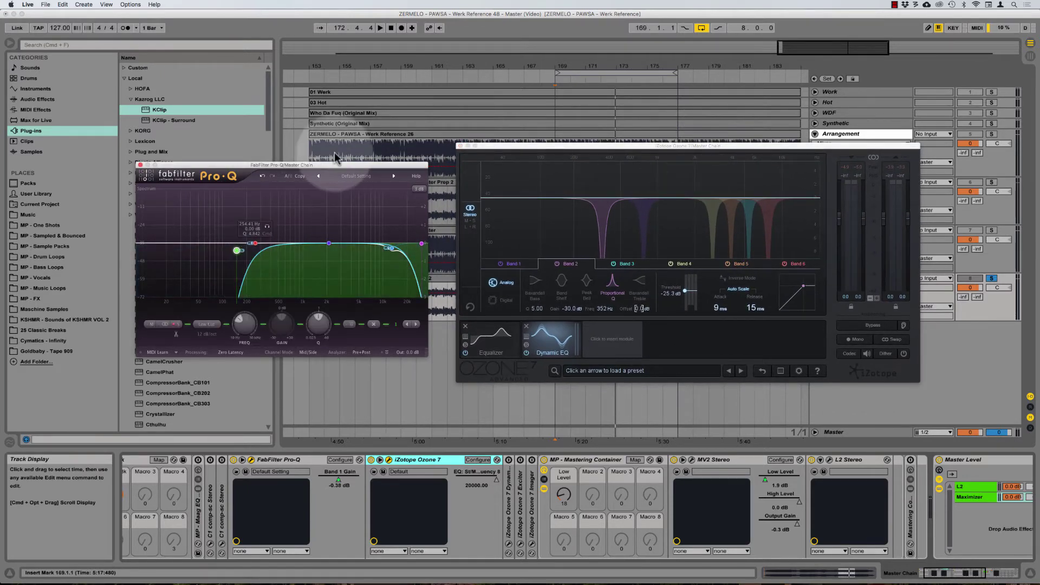
mouse_move(321, 167)
mouse_down()
mouse_move(339, 159)
mouse_move(329, 157)
mouse_up()
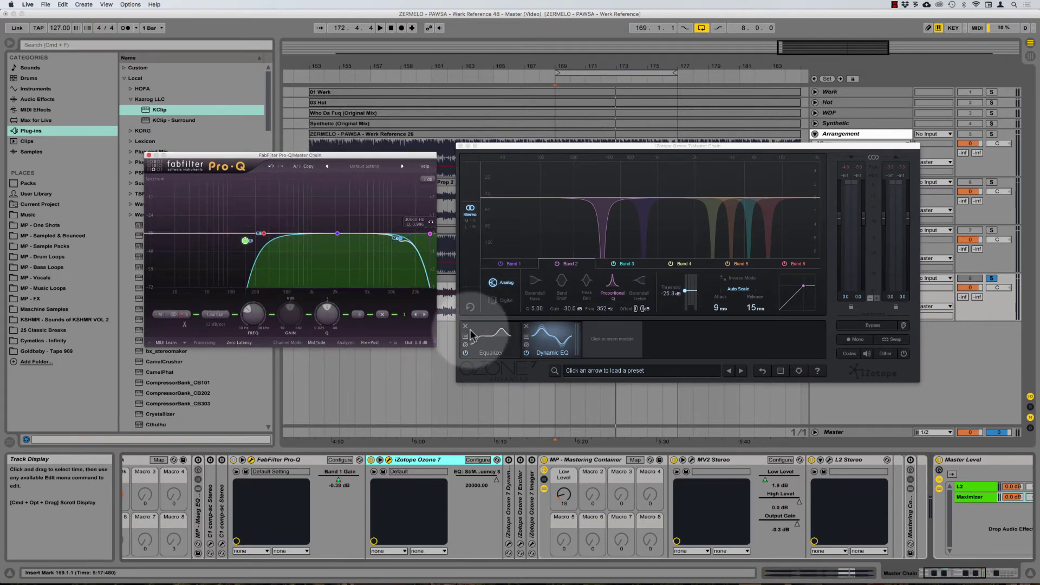
Switch Ozone 7 to its Equalizer module and move its window so that it partly overlaps Pro-Q.
click(487, 343)
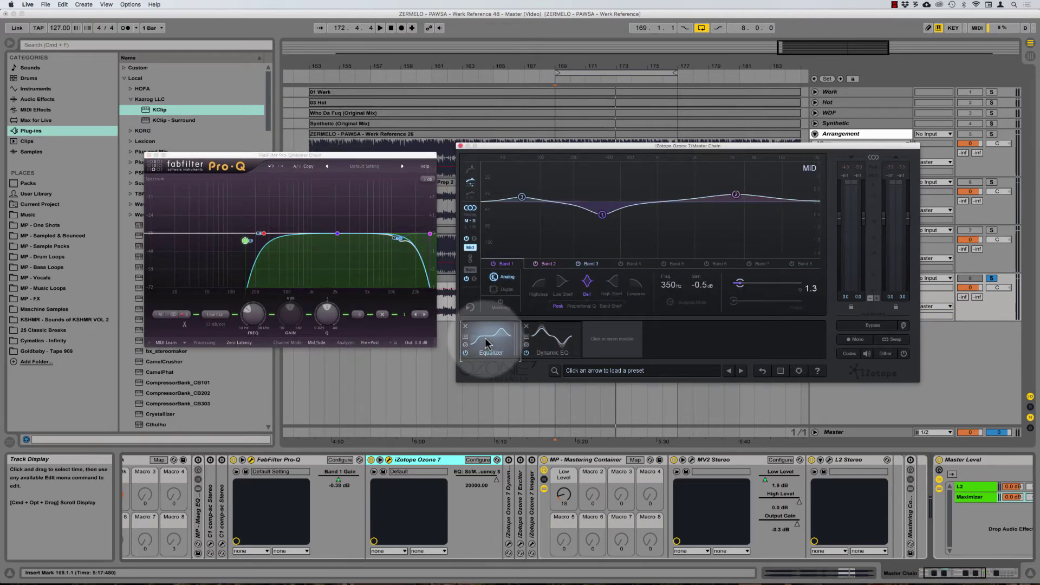
drag(596, 148, 507, 133)
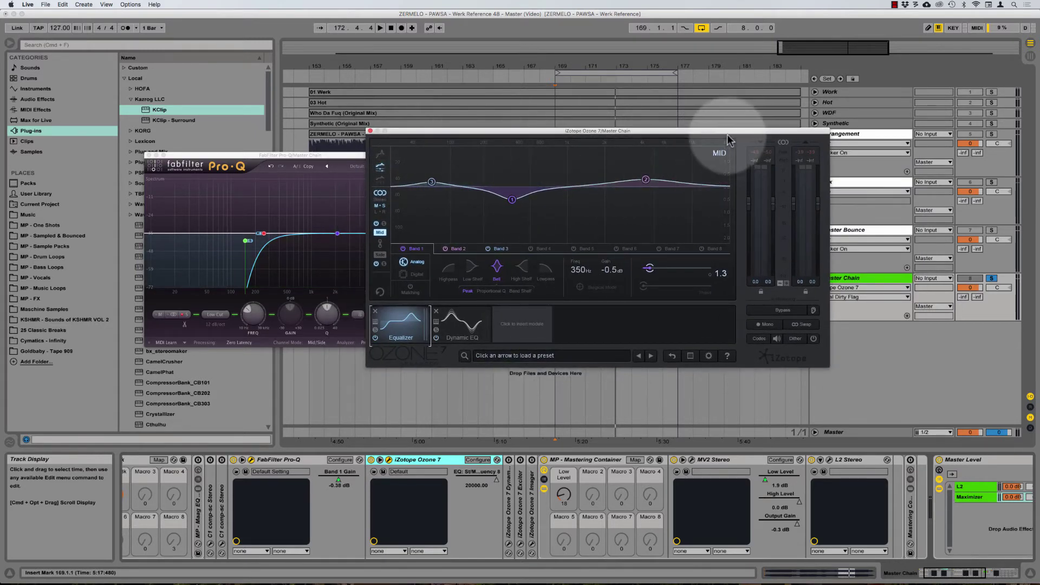
Shift the Ozone 7 window slightly and inspect the settings of Equalizer Bands 1, 2 and 3 on the mid channel.
drag(730, 173, 728, 196)
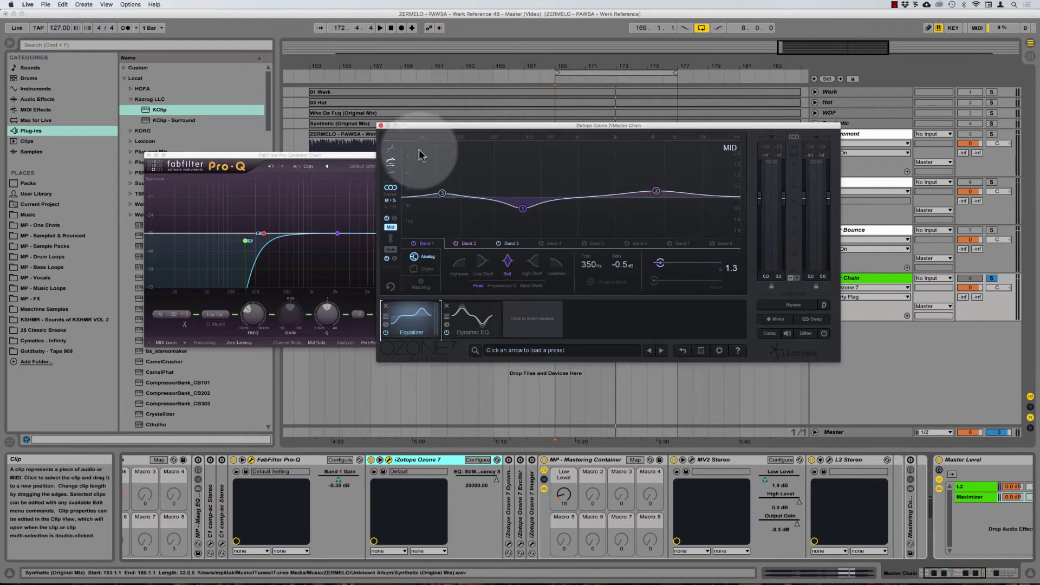
click(444, 196)
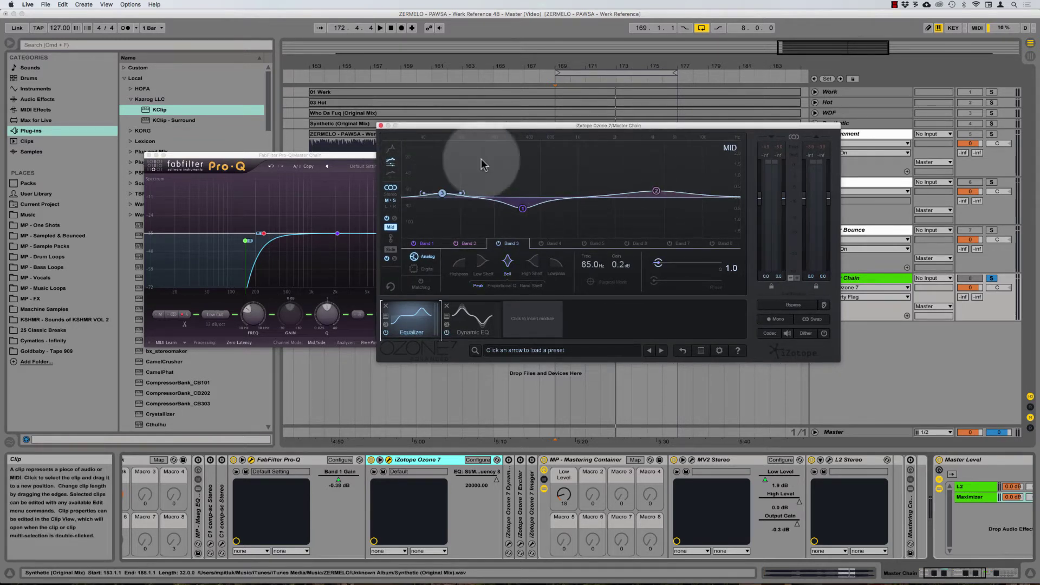
drag(615, 164, 691, 226)
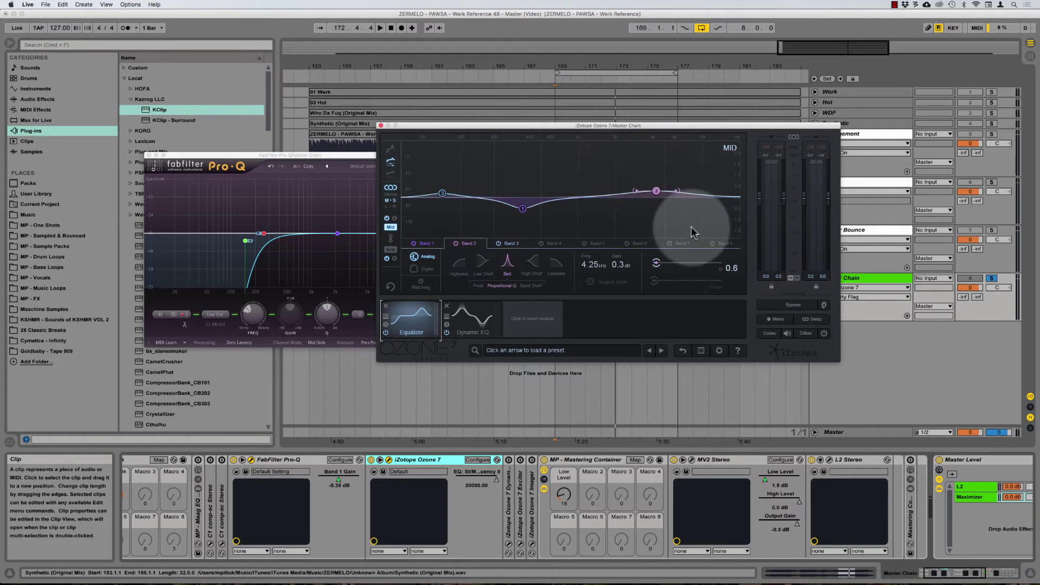
drag(483, 174, 547, 234)
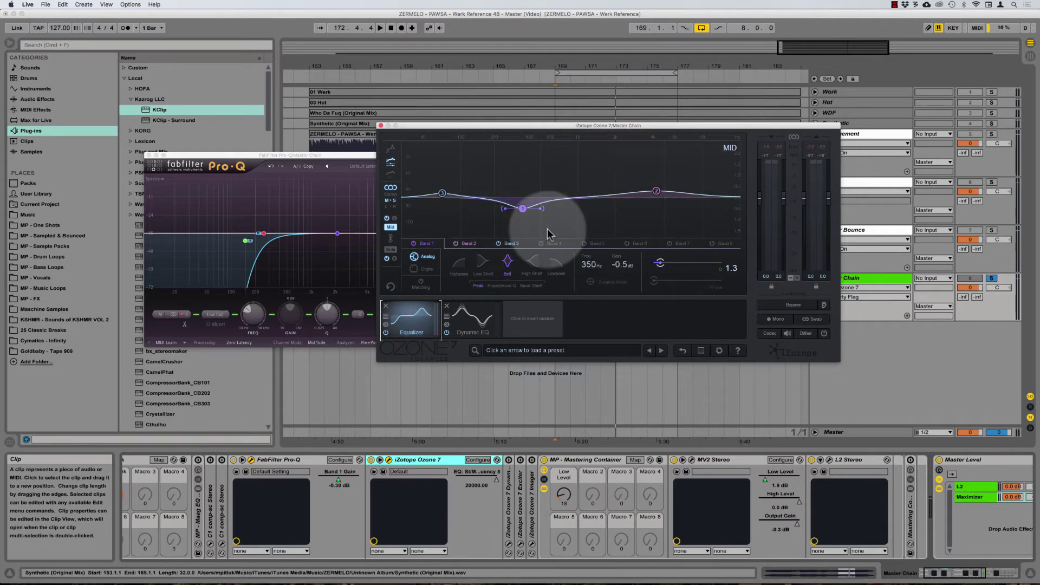
drag(476, 169, 541, 229)
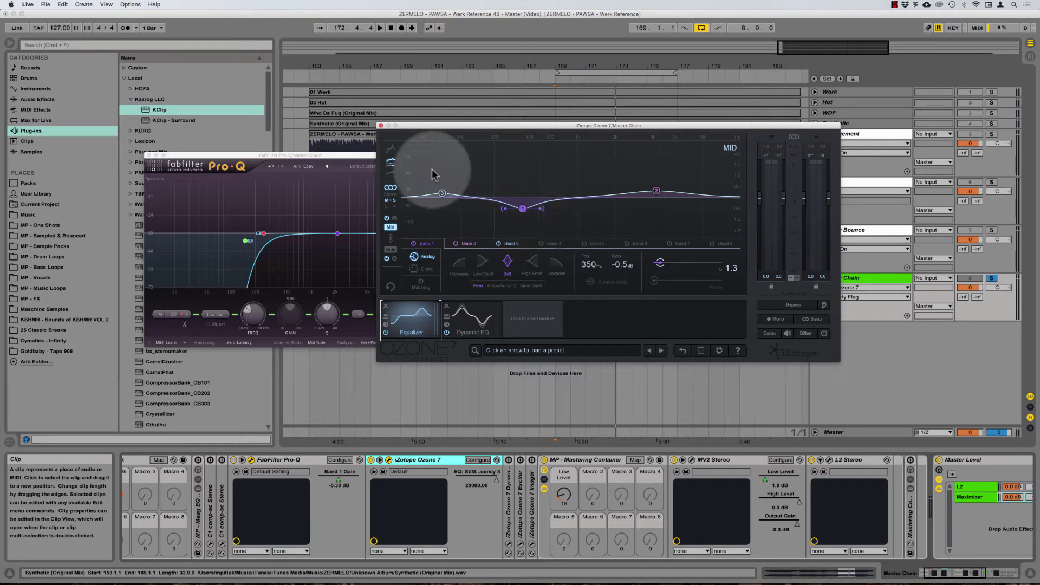
drag(418, 164, 462, 227)
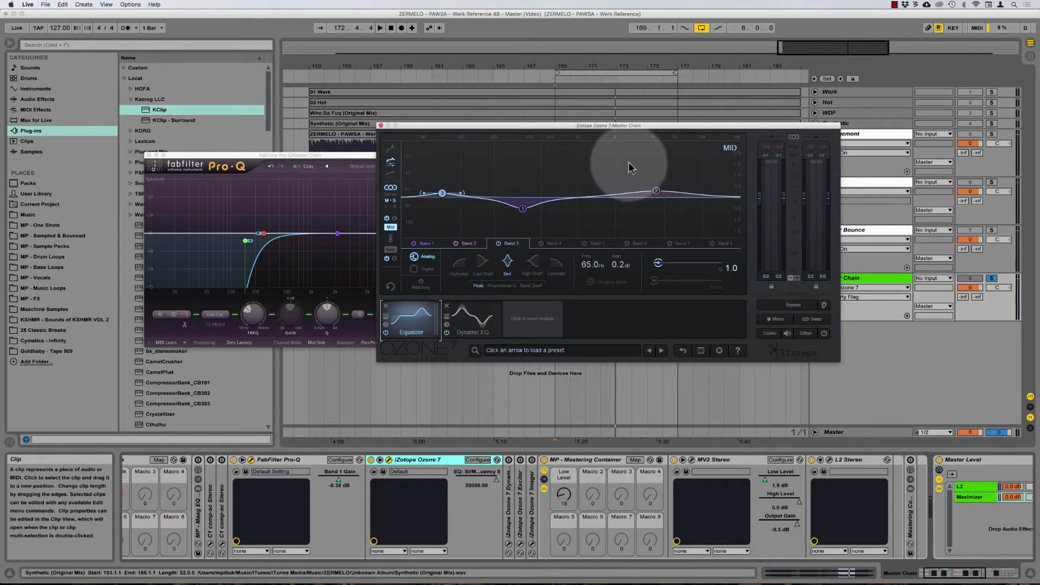
drag(628, 163, 698, 225)
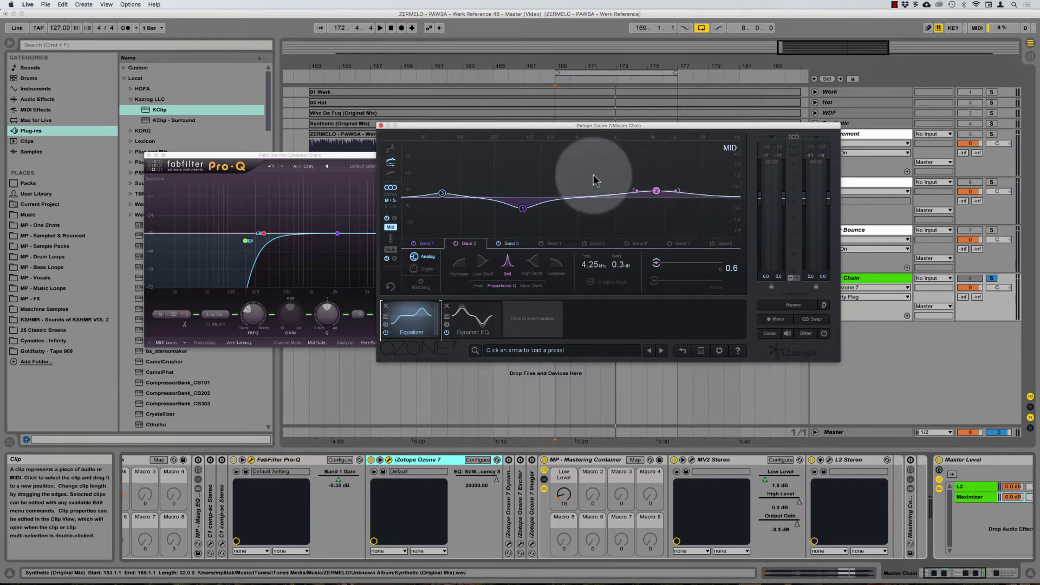
Select Ozone 7 together with Pro-Q in the device chain and view Ozone 7's Dynamic EQ module.
click(402, 459)
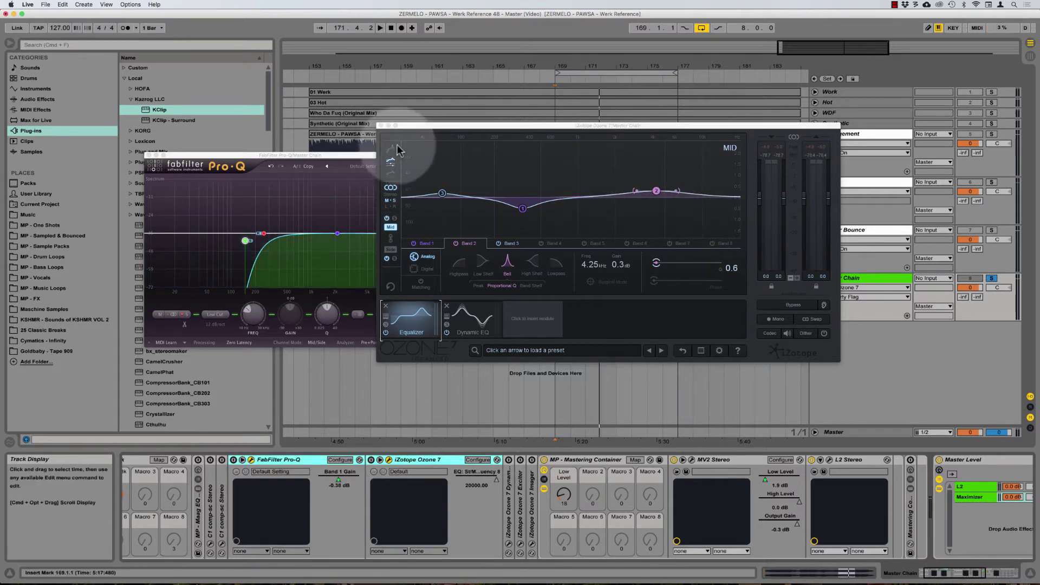
click(473, 317)
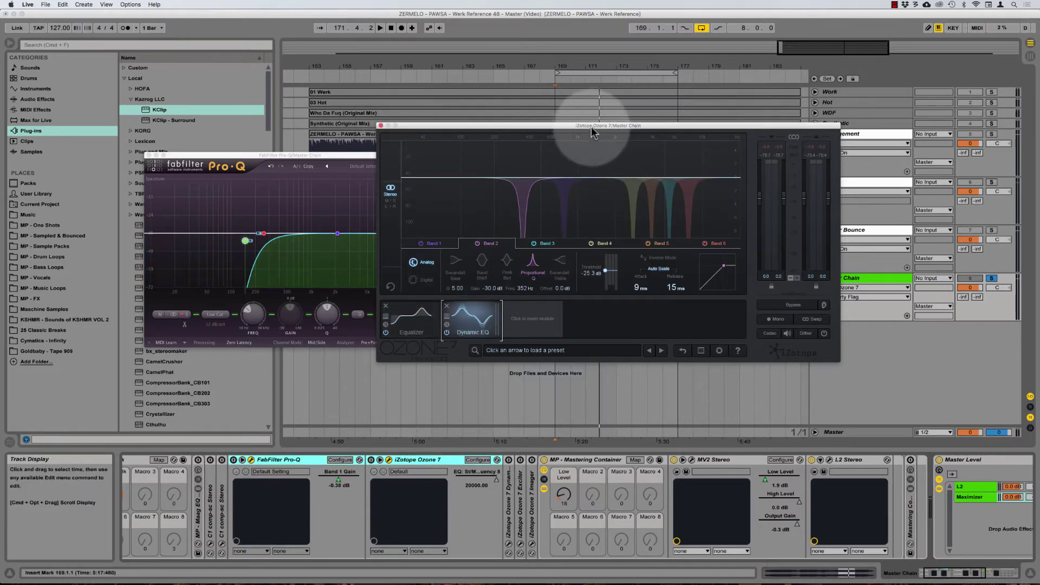
drag(580, 128, 563, 133)
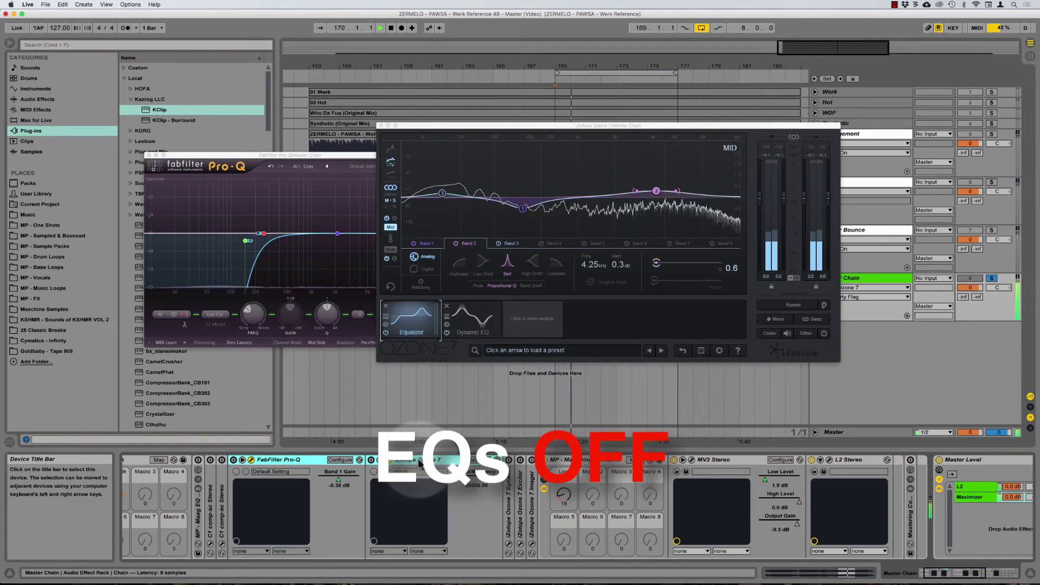
Compare the loop with Pro-Q and Ozone 7 switched off and on together, finishing with both on and playback stopped.
key(0)
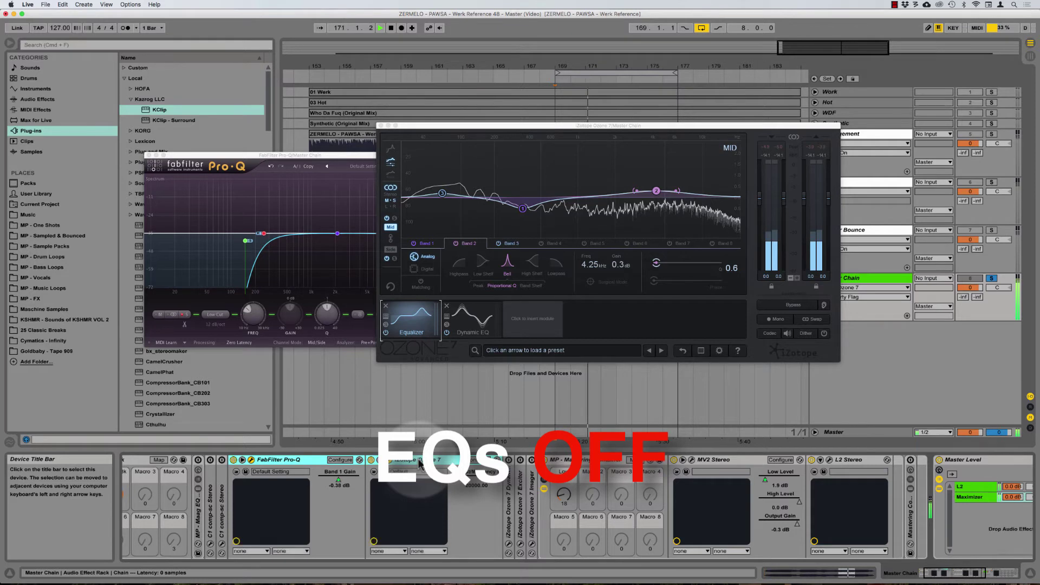
key(0)
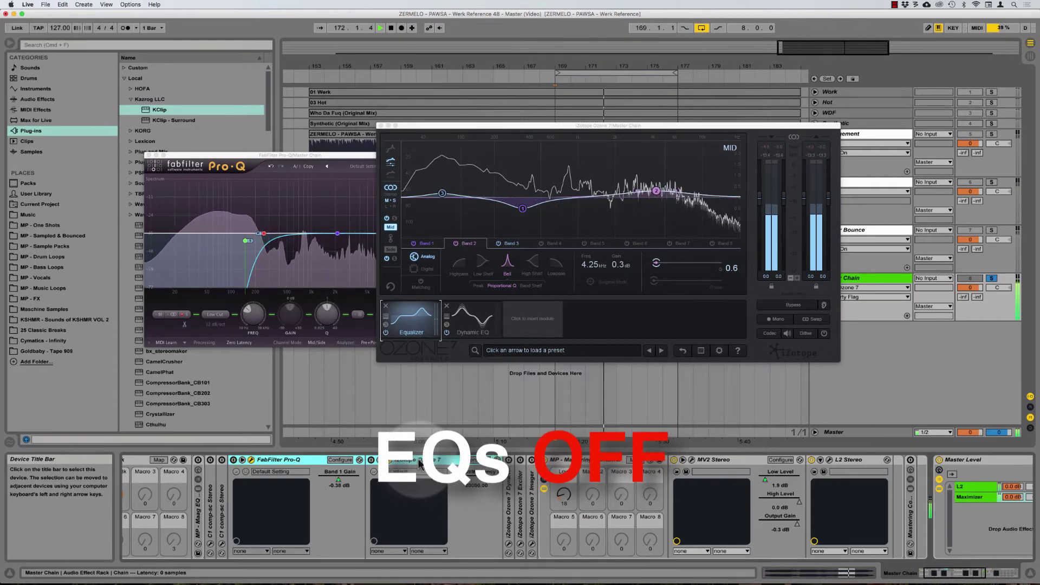
key(0)
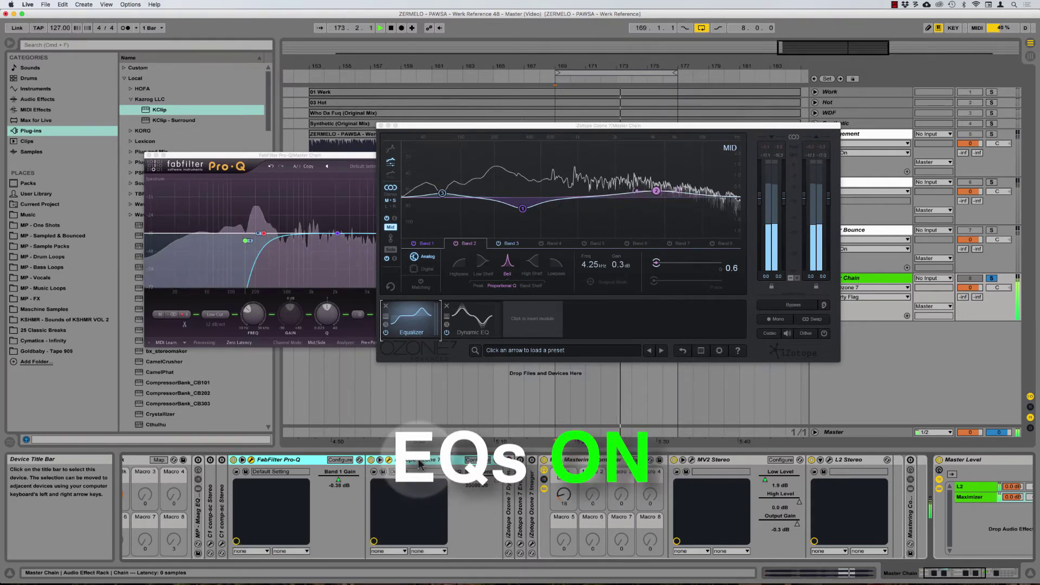
key(0)
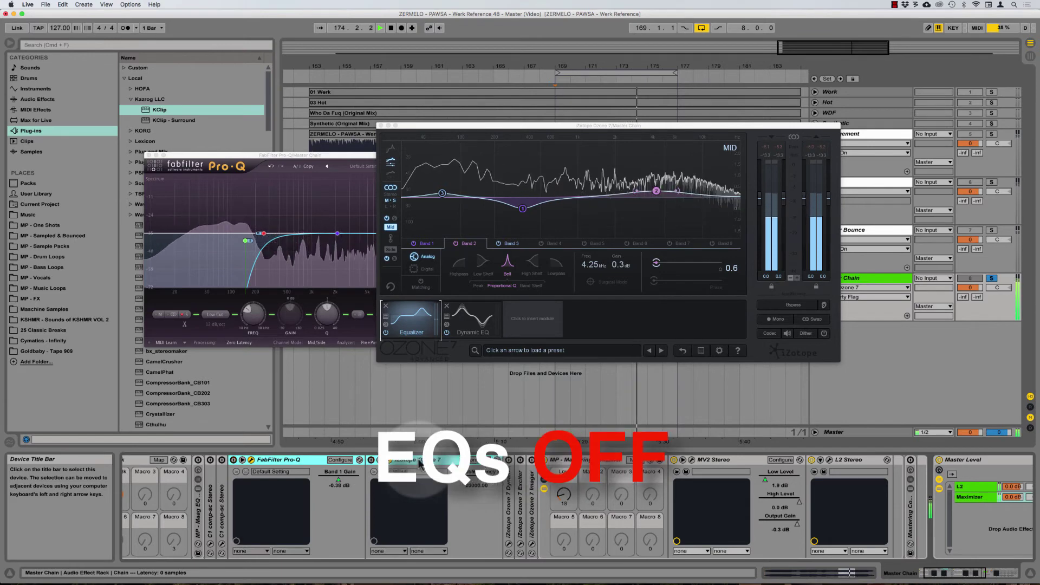
key(0)
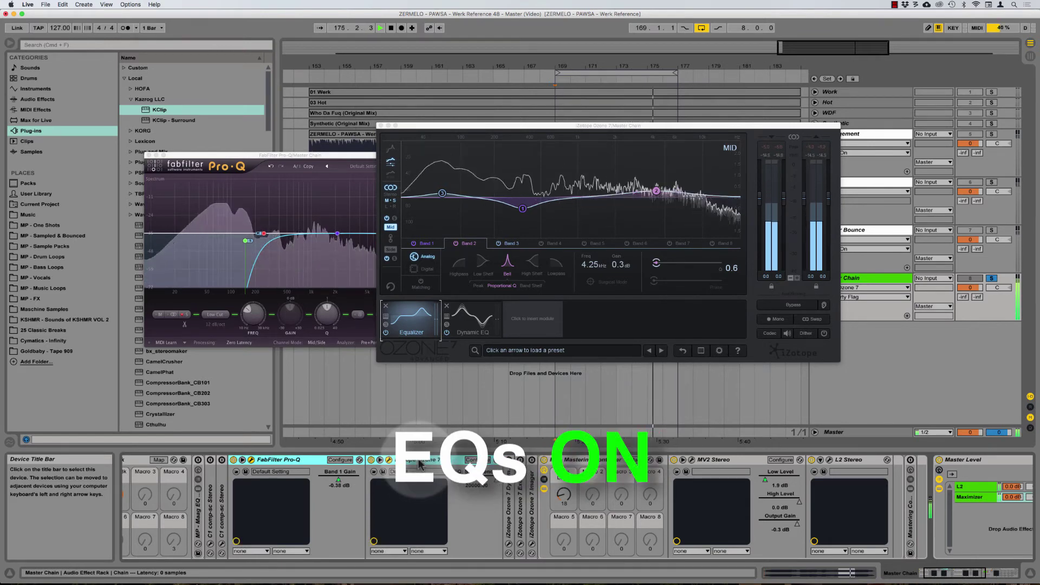
key(space)
Put away the two EQ plug-ins, unfold the Ozone 7 Dynamics device and open its plug-in window.
key(super+alt+p)
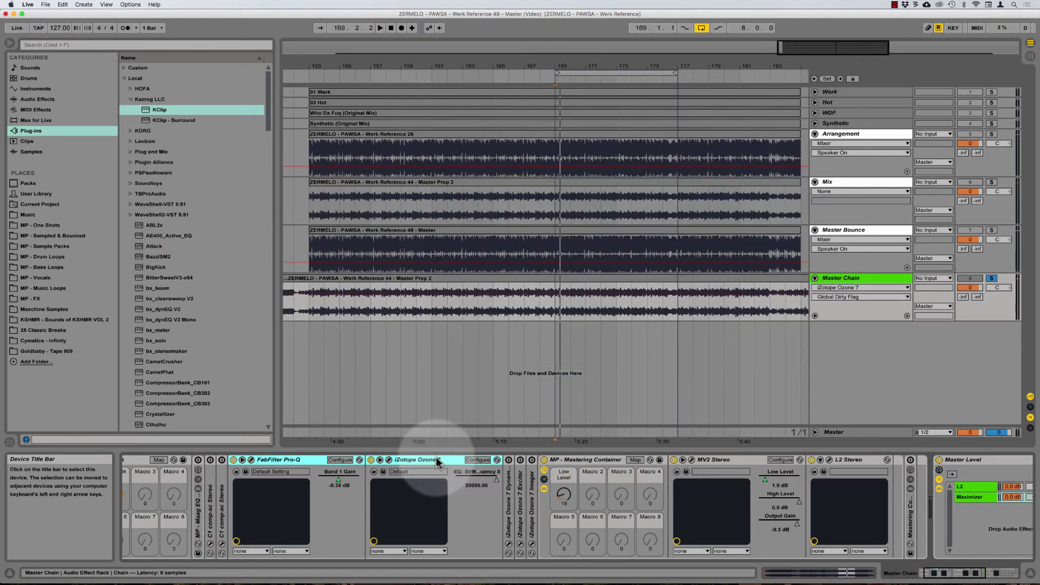
double_click(435, 456)
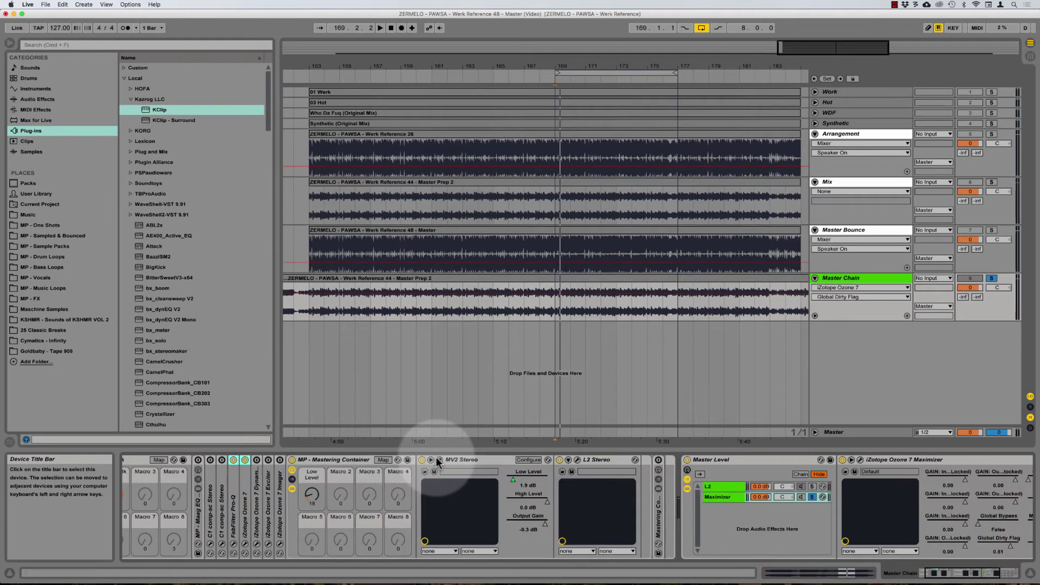
double_click(259, 485)
click(257, 460)
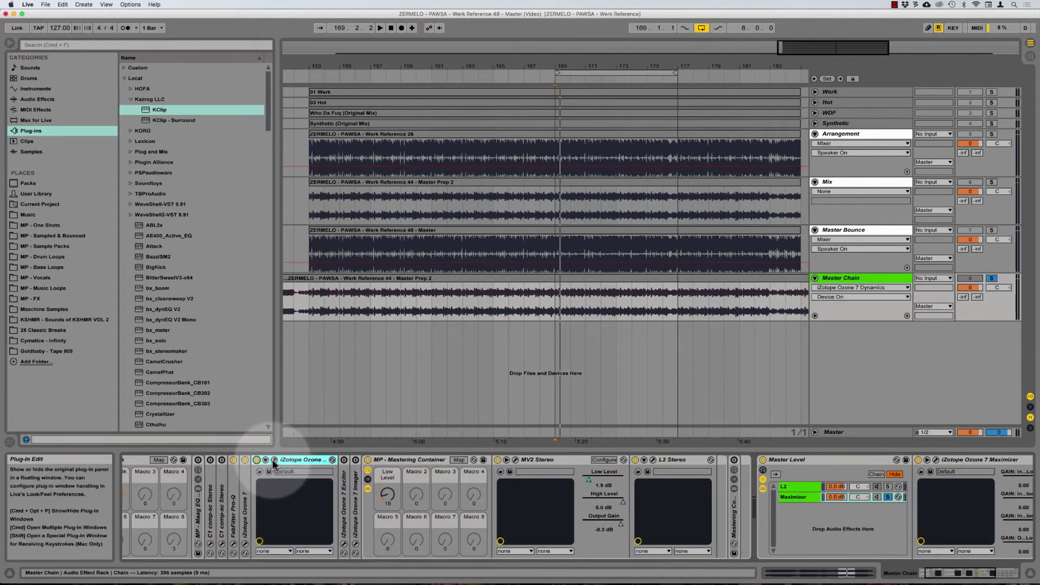
click(274, 461)
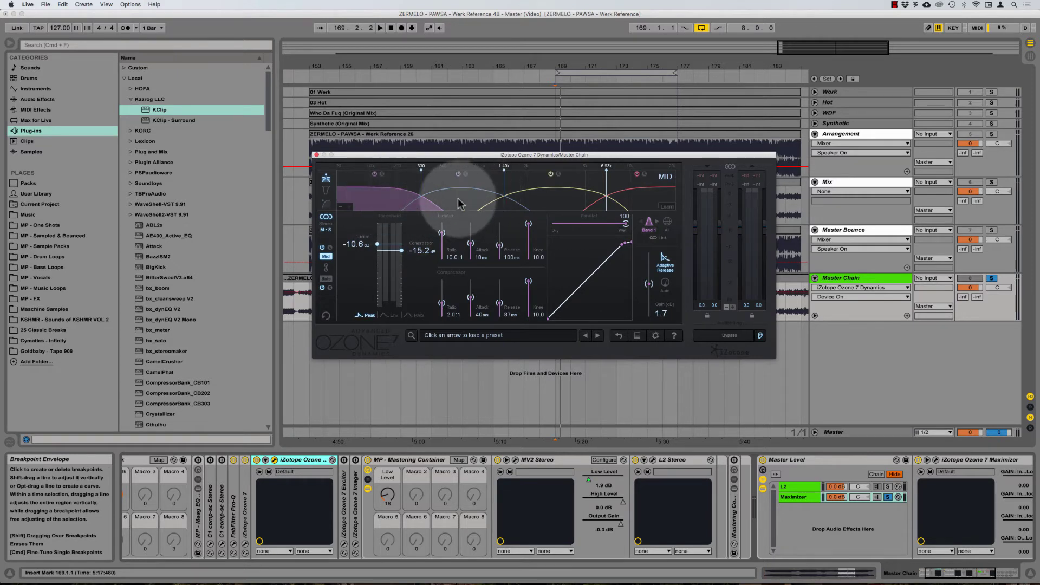
Inspect the threshold, compressor and limiter settings of the Dynamics bands, ending on the low band.
click(528, 198)
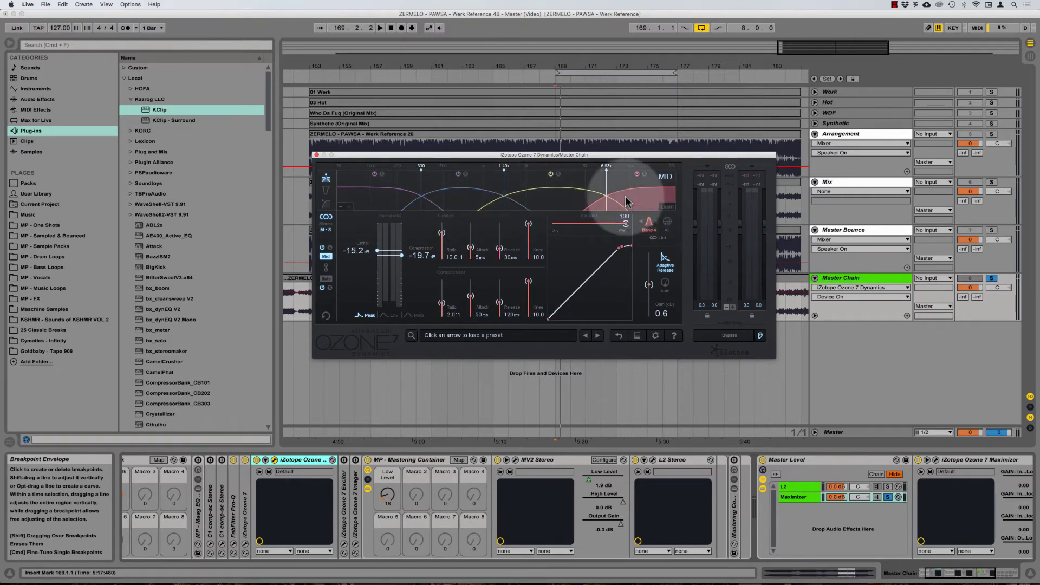
click(425, 199)
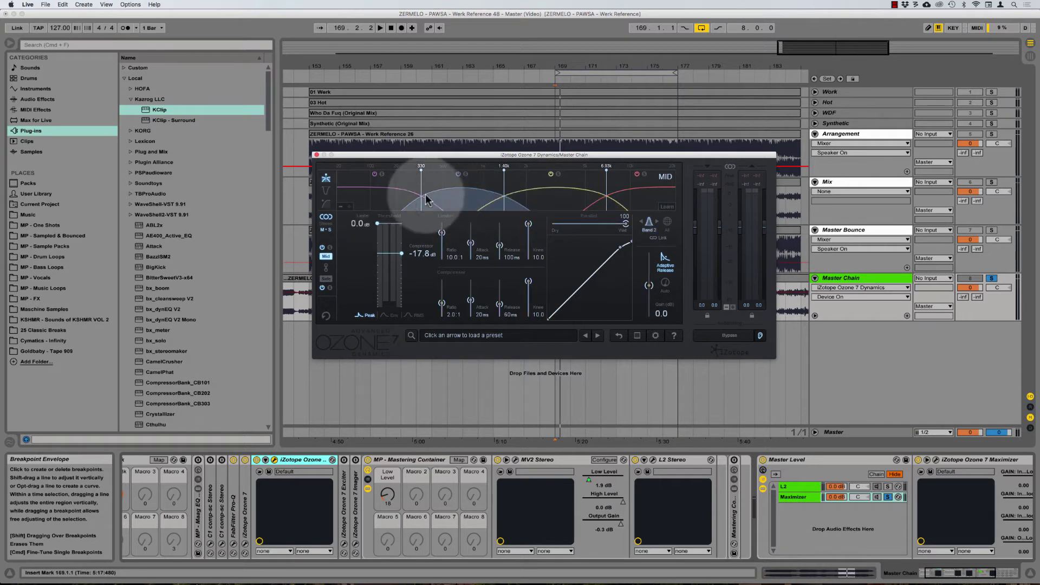
click(370, 200)
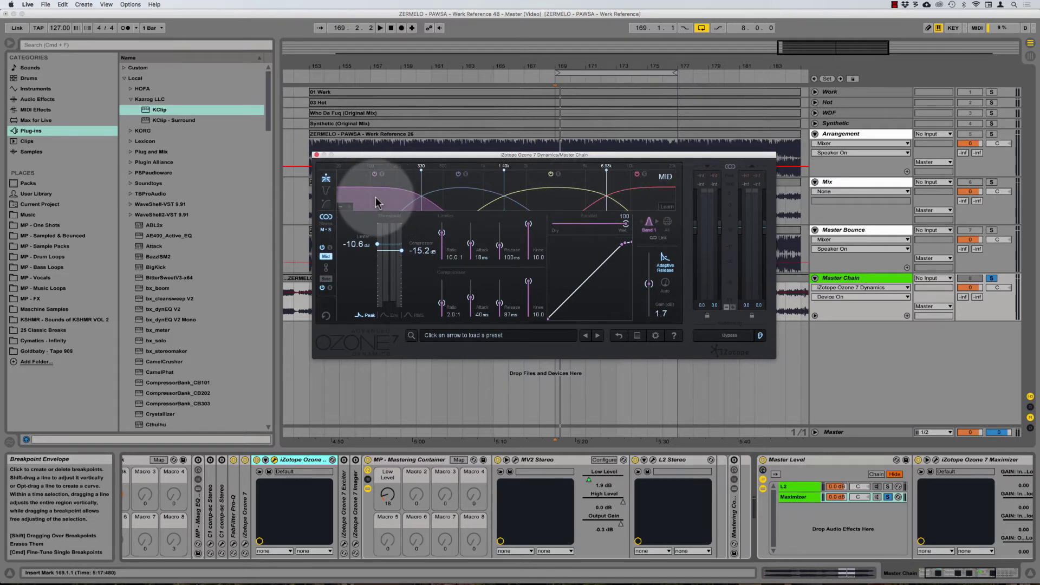
click(365, 248)
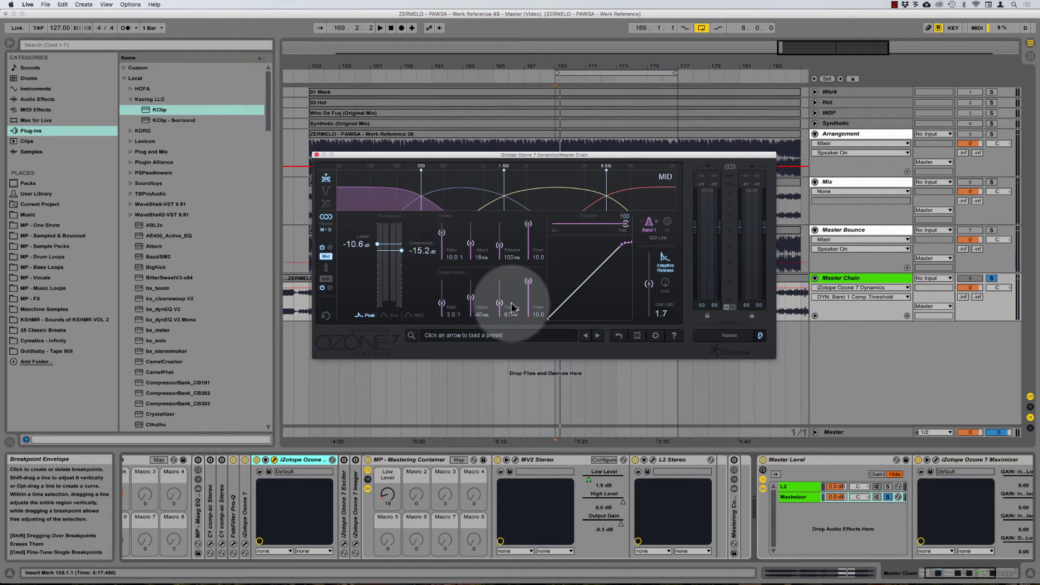
Move the Dynamics window slightly and compare the playing loop with low Band 1 bypassed and active, ending with playback stopped.
drag(469, 156, 464, 156)
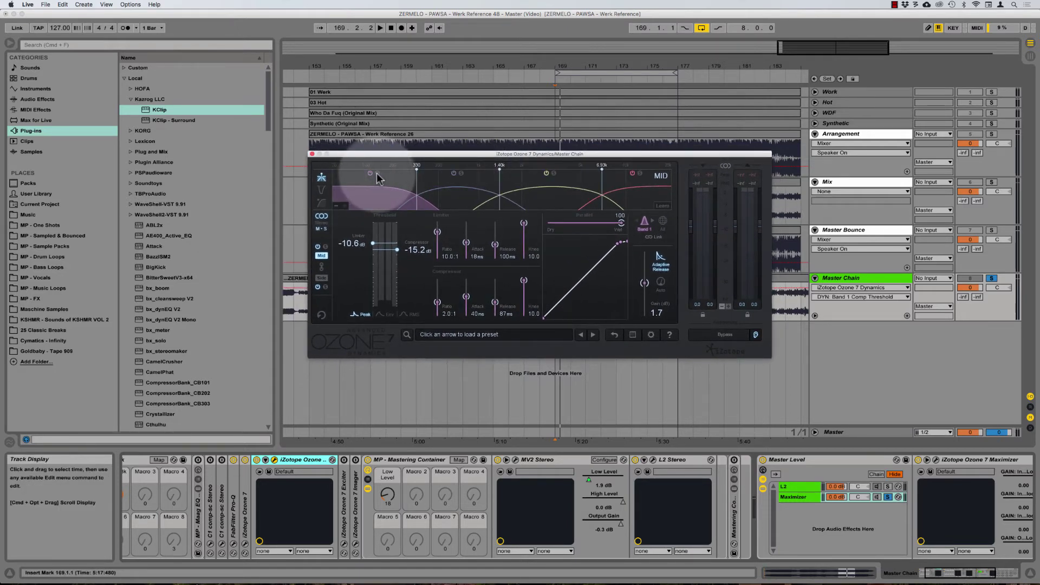
drag(378, 157, 363, 159)
key(space)
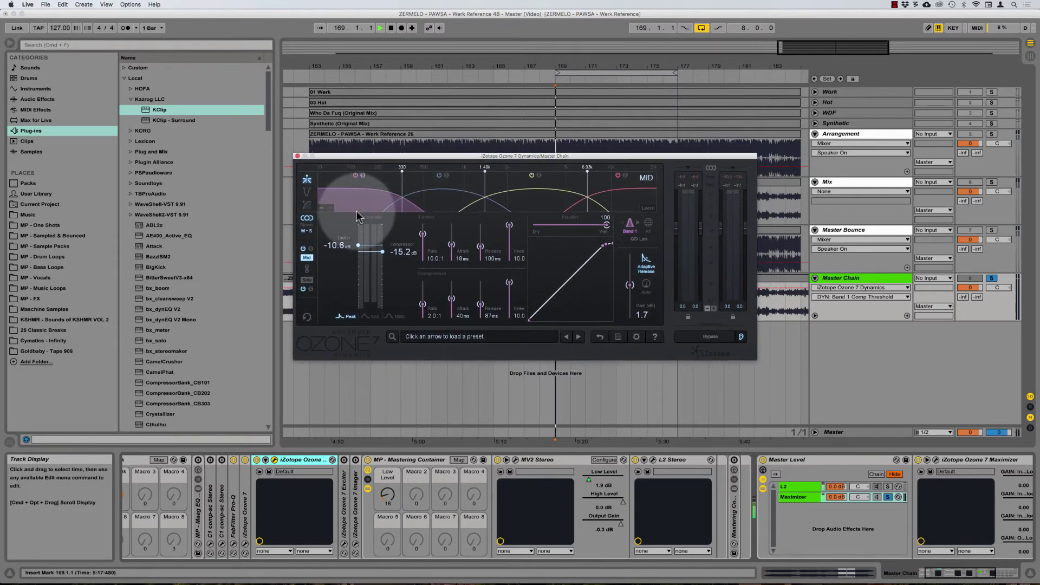
click(356, 175)
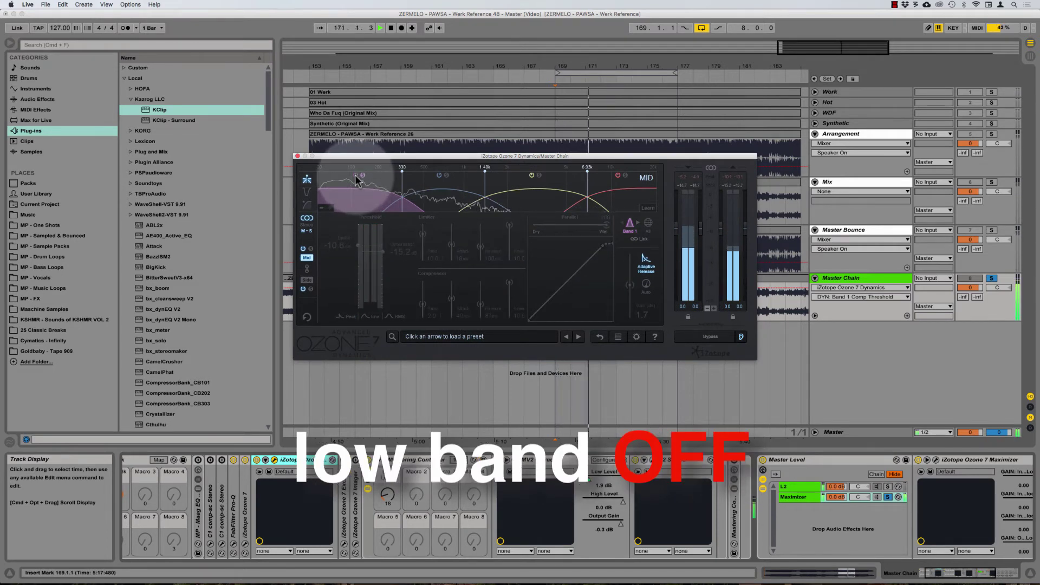
click(356, 175)
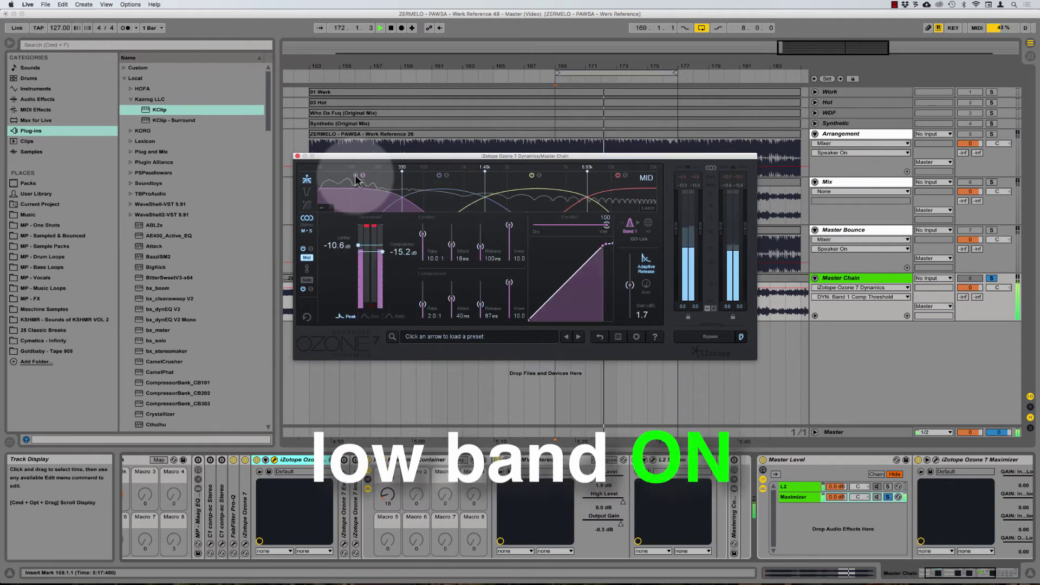
key(space)
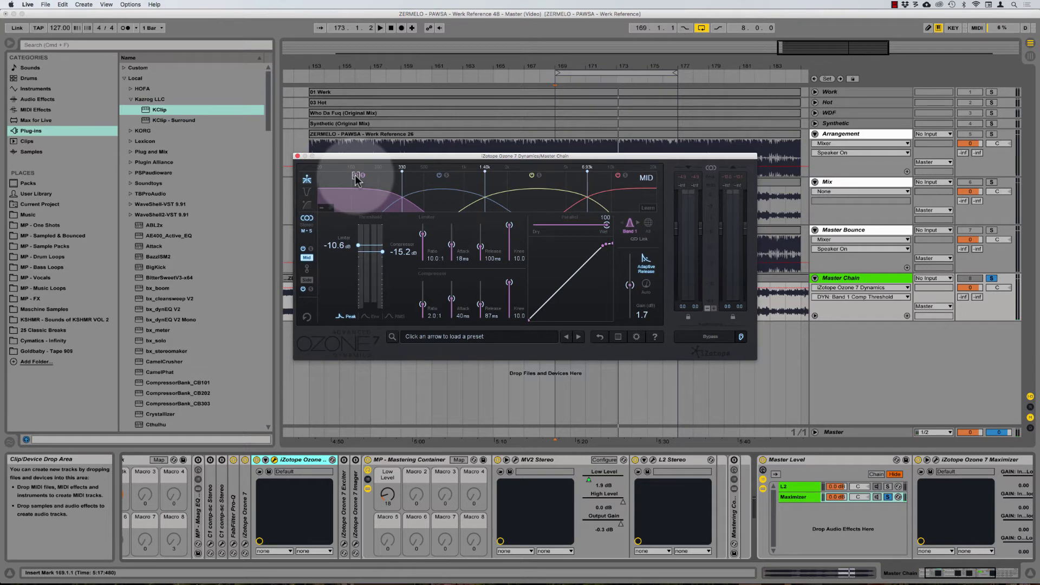
Bypass Band 1 before restarting the loop, and re-enable it during playback to hear its compression engage.
click(357, 177)
drag(361, 161, 361, 165)
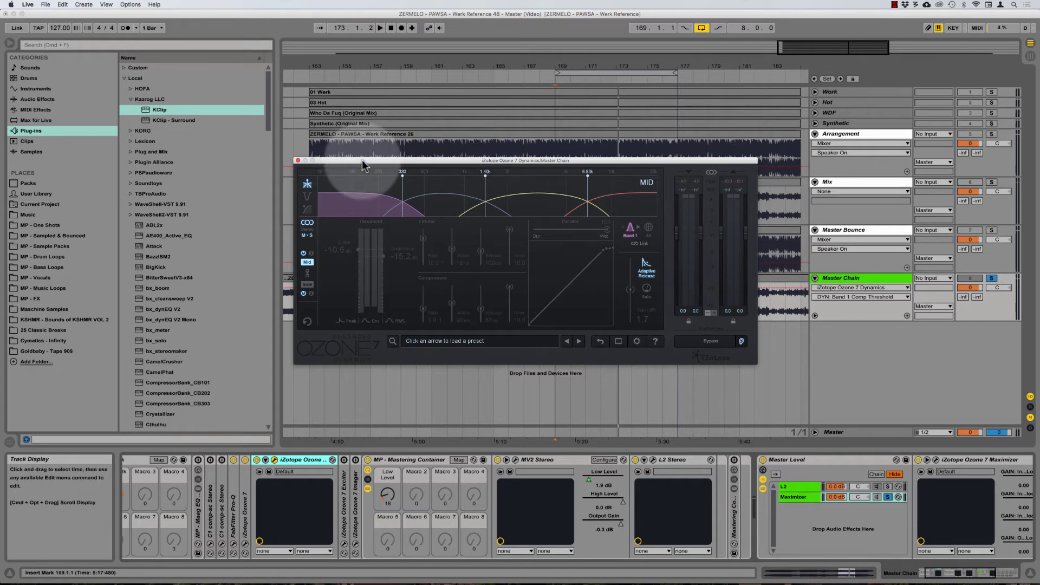
key(space)
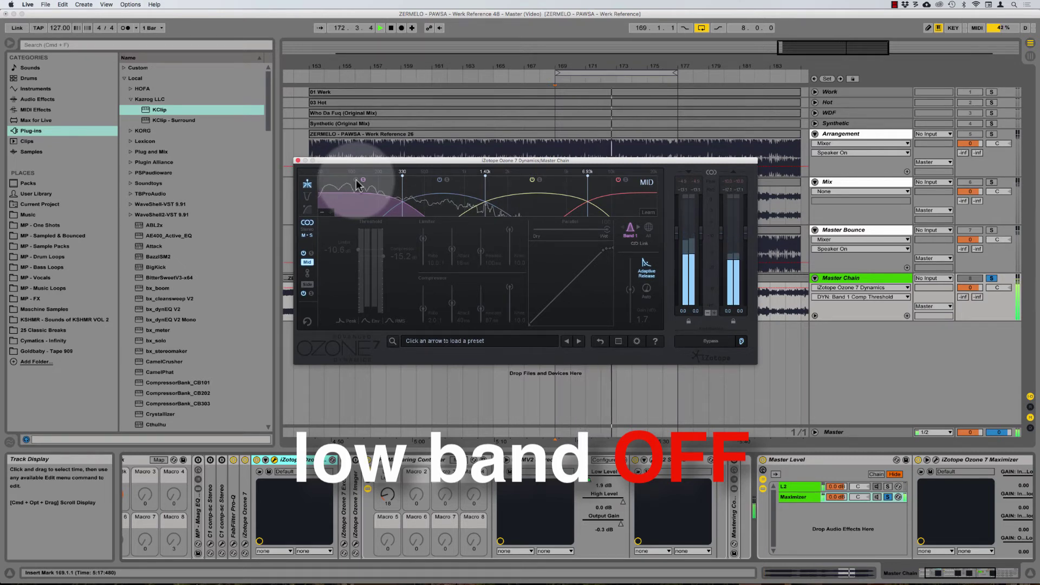
click(357, 180)
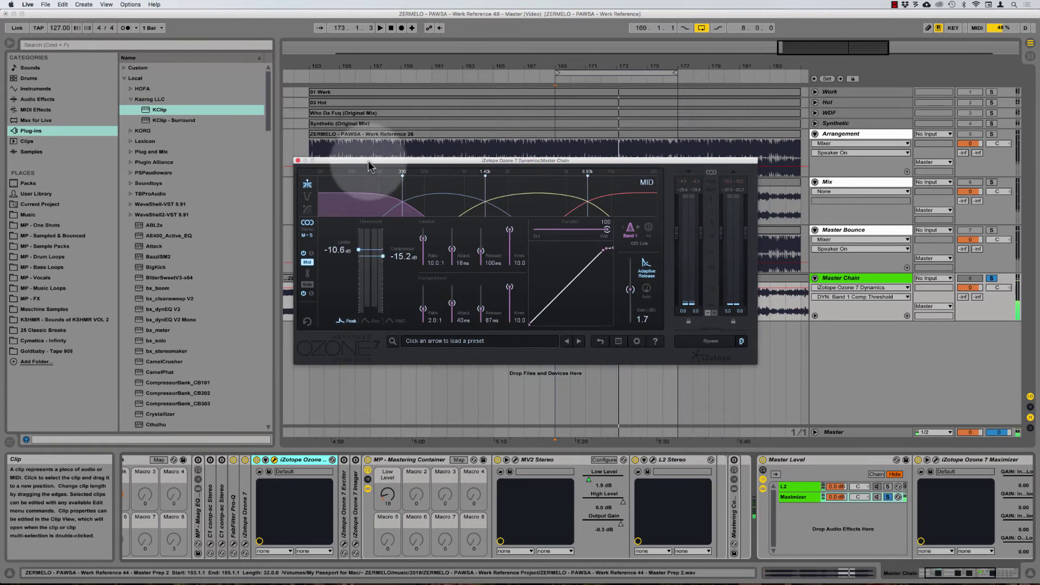
Replay the loop with Band 1 active, bypassed and active again, stop playback and select Band 2 of the Dynamics.
key(space)
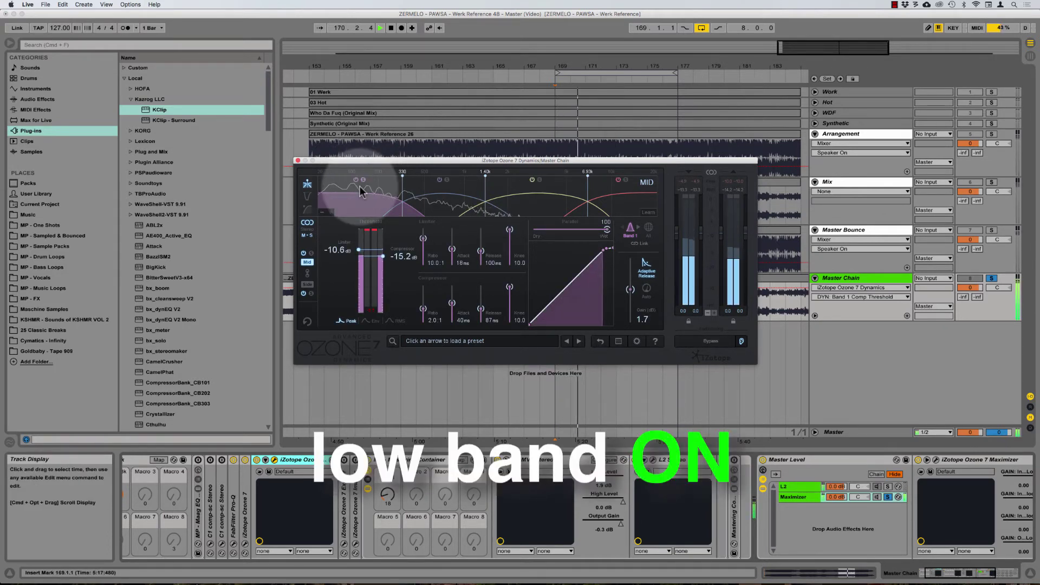
click(356, 180)
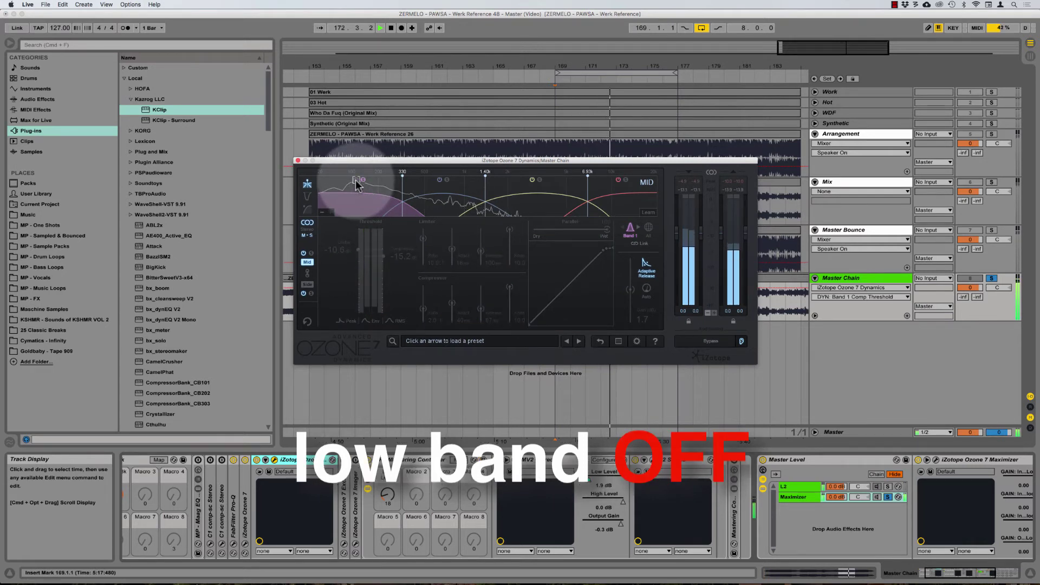
click(355, 180)
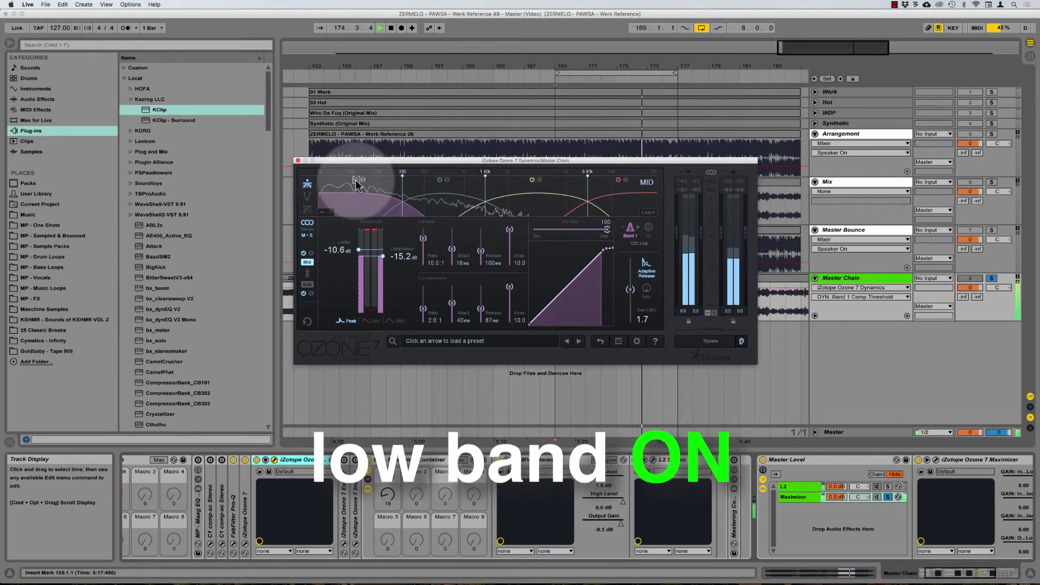
key(space)
click(424, 204)
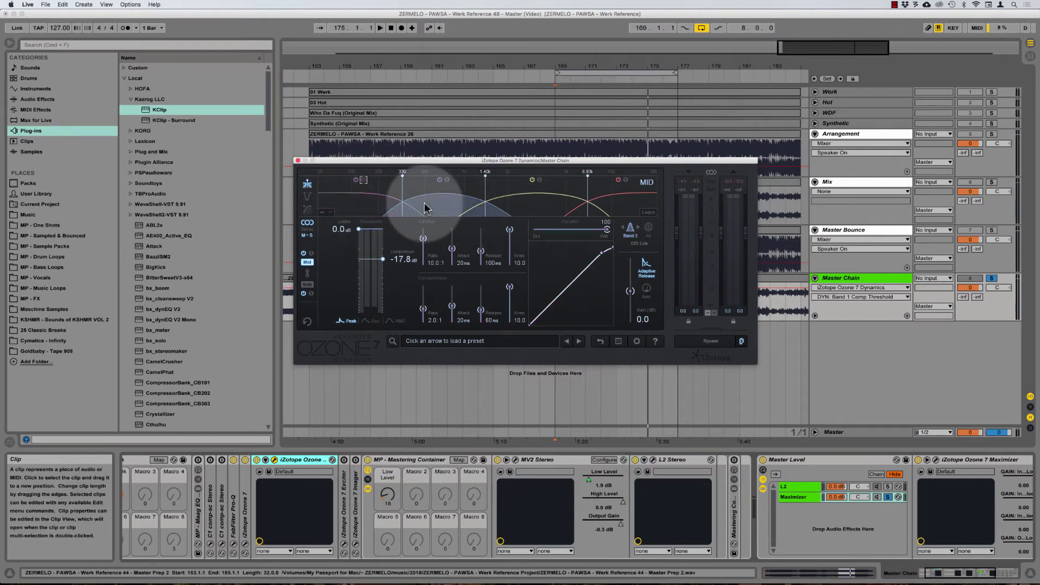
Select Band 3 of the Dynamics and play the loop to watch its limiter and compressor thresholds, ending with playback stopped.
click(535, 204)
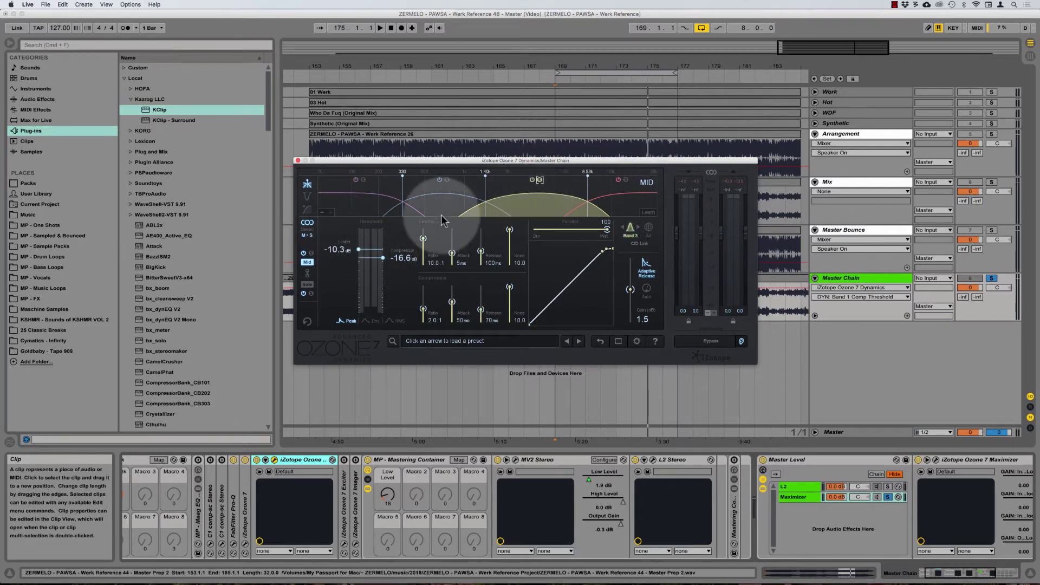
key(space)
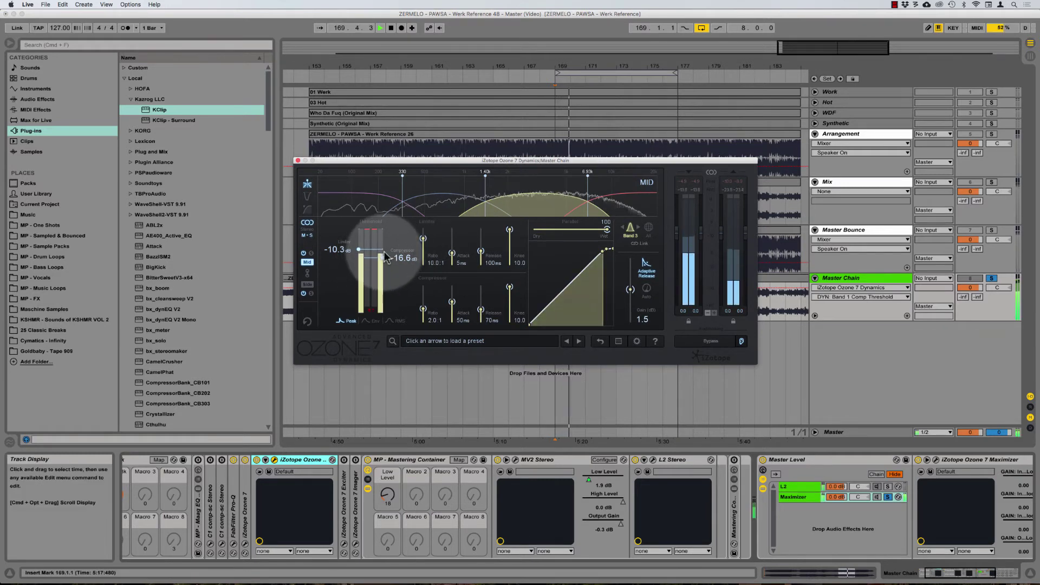
key(space)
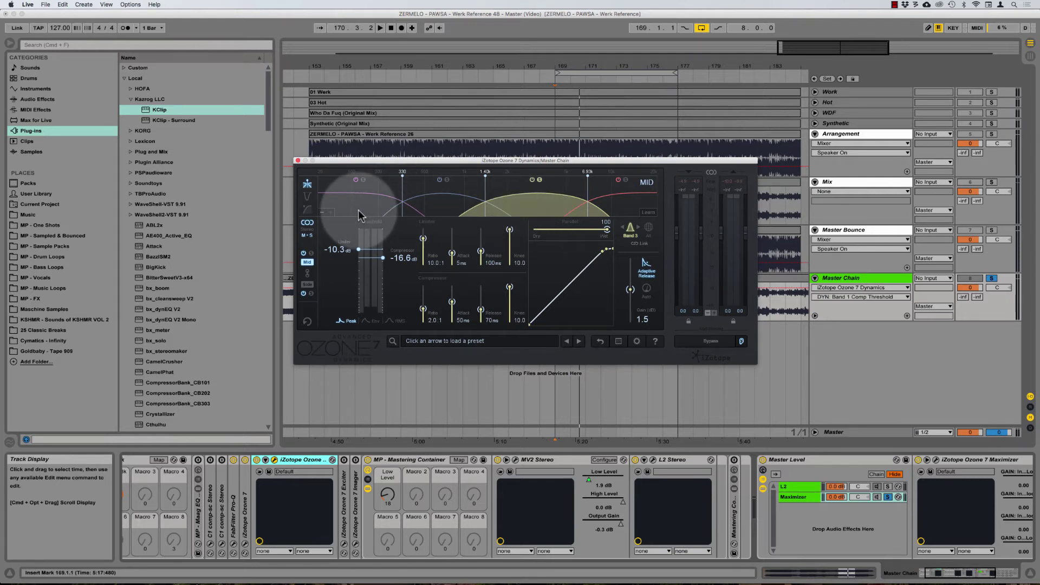
Review the settings of Bands 1 and 3, and audition the loop twice with high Band 4 selected, ending with playback stopped.
click(347, 200)
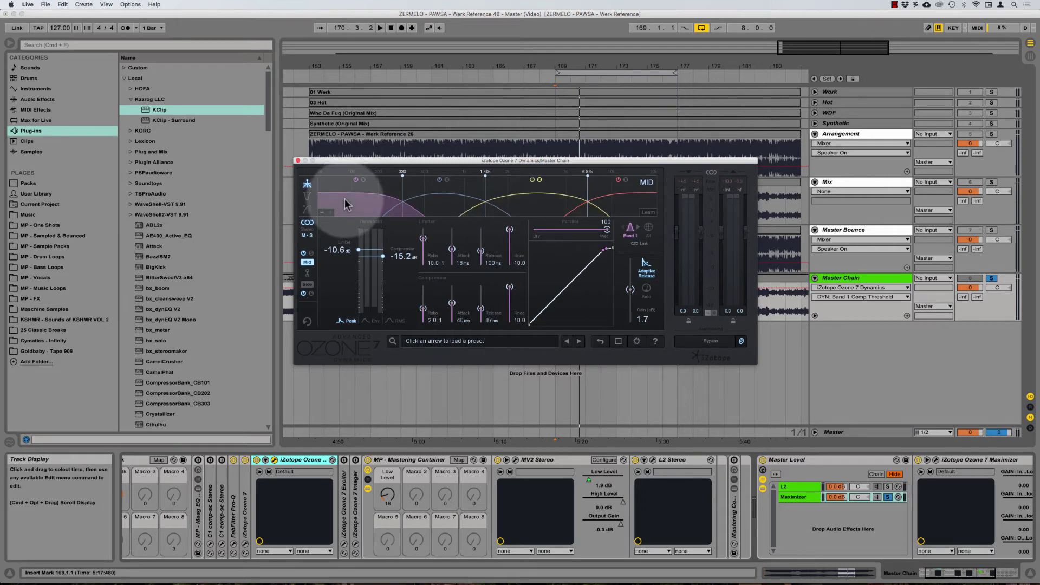
click(543, 211)
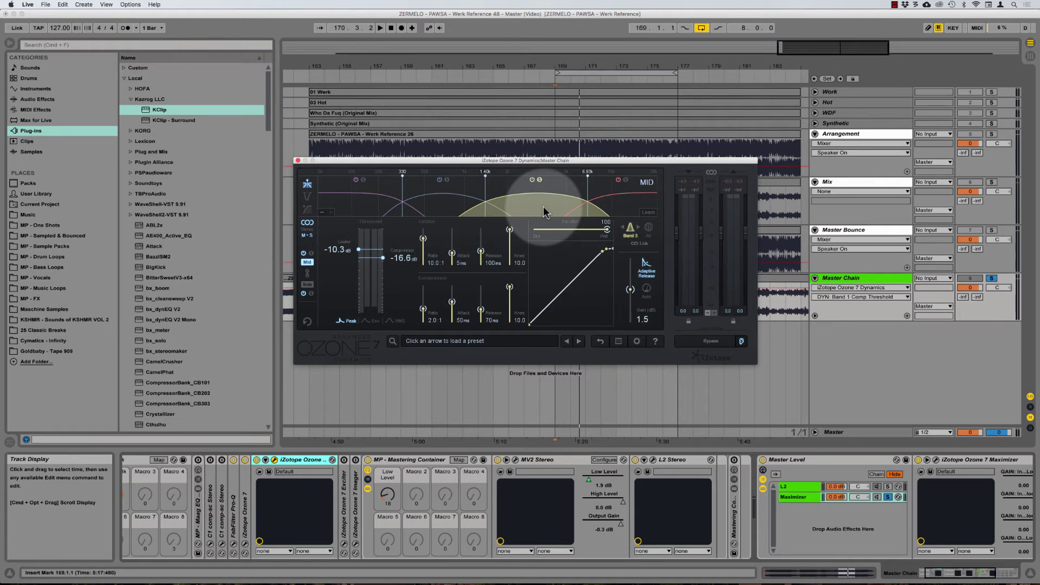
click(628, 206)
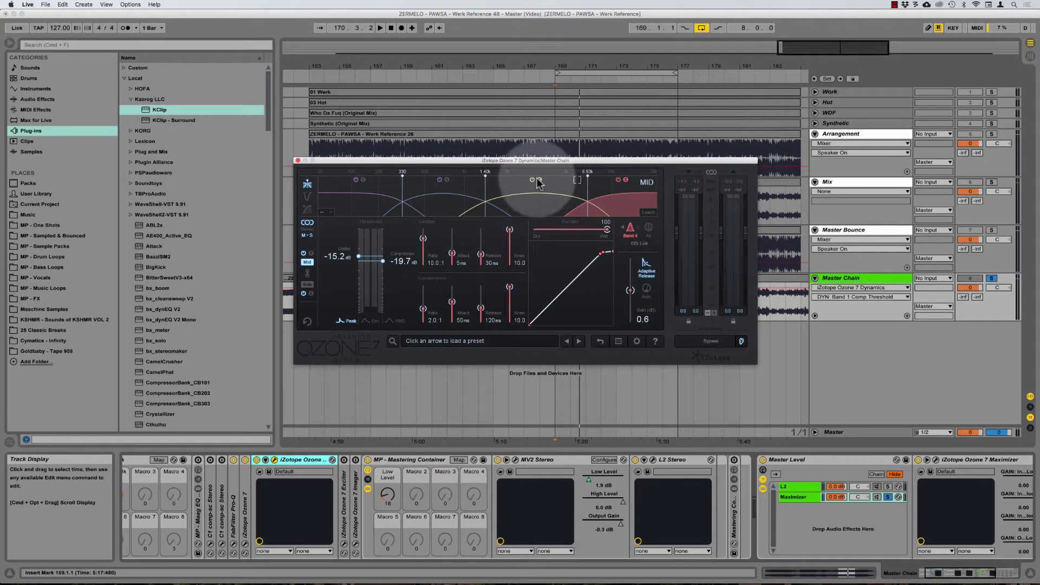
key(space)
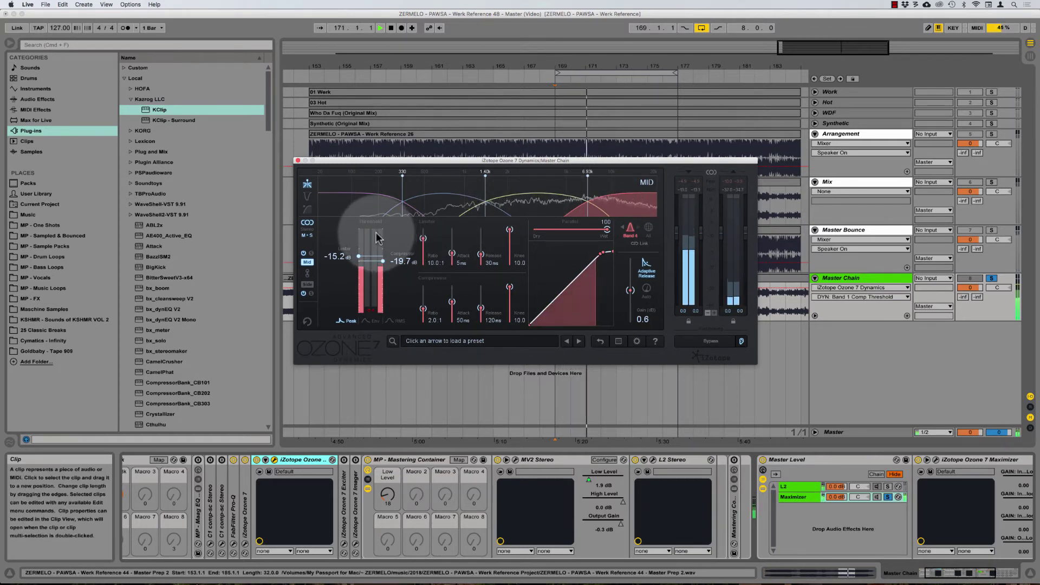
key(space)
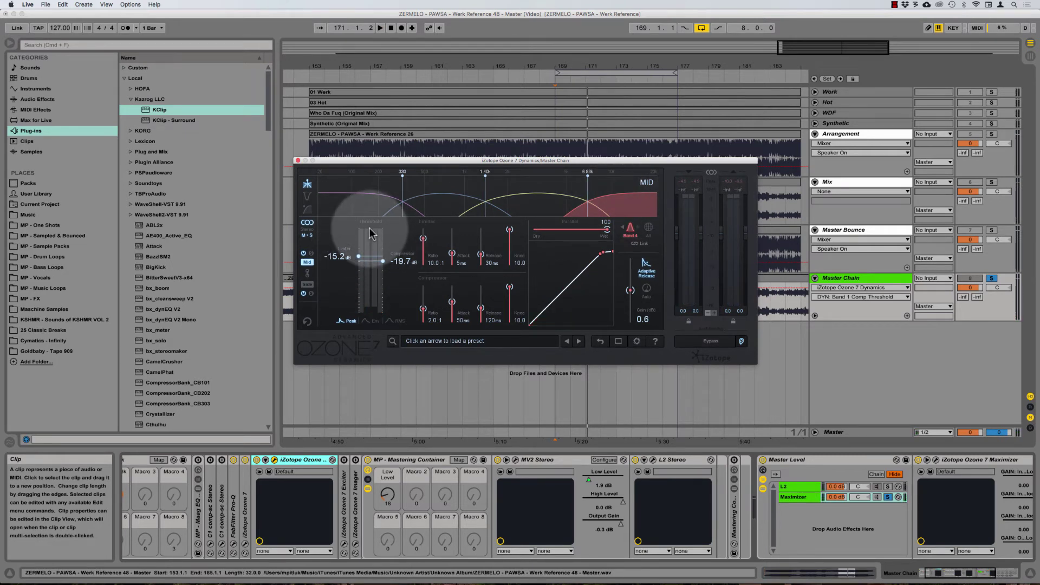
key(space)
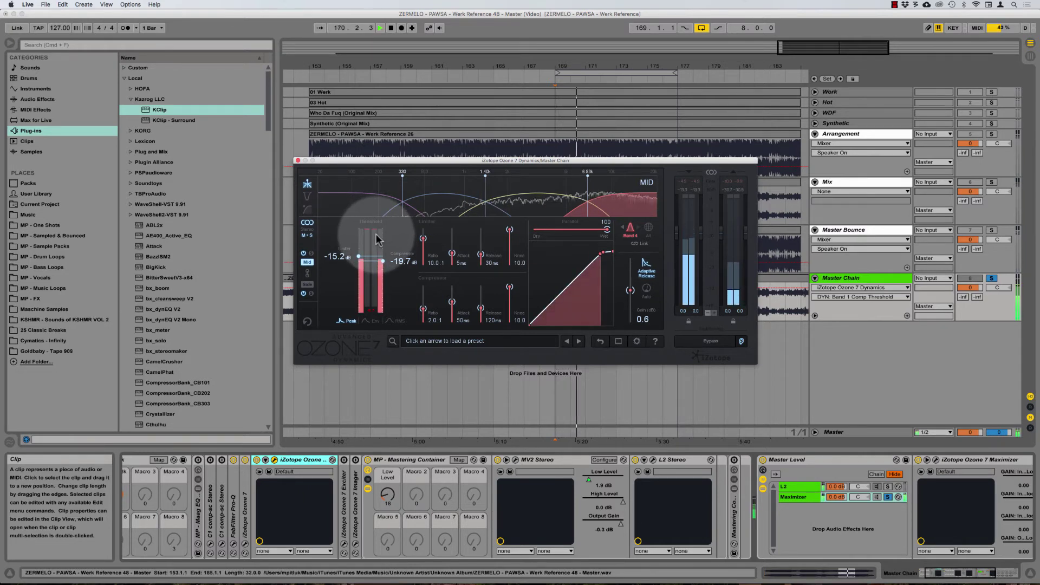
key(space)
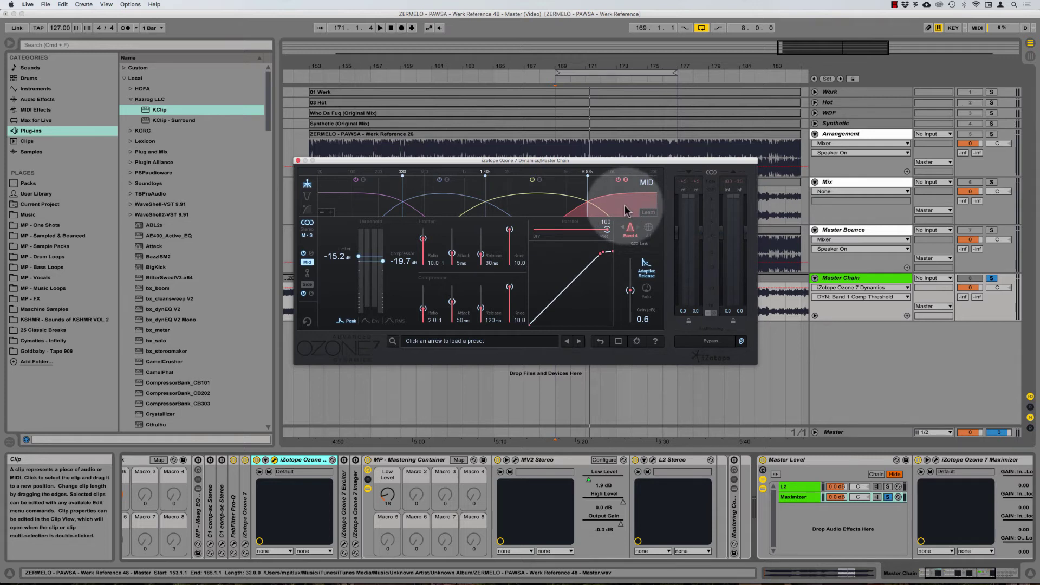
Select Band 2 of the Dynamics and play the loop briefly to check its compressor threshold, ending with playback stopped.
click(441, 205)
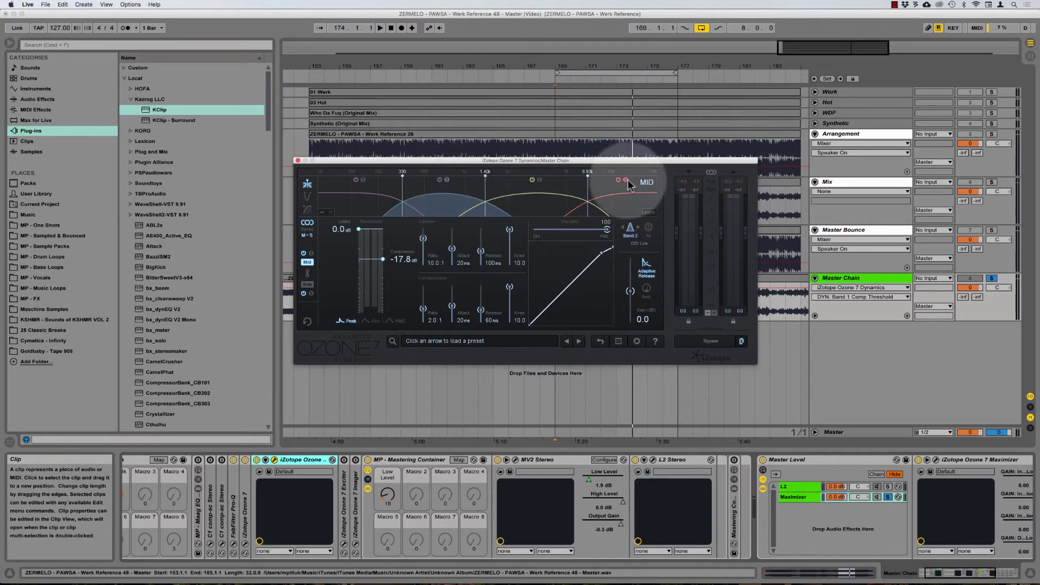
key(space)
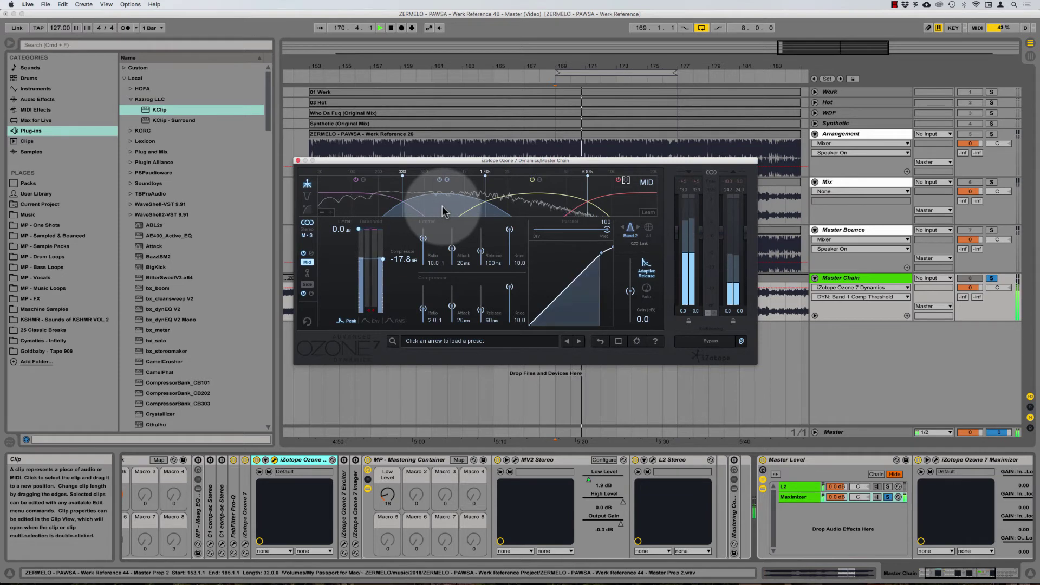
key(space)
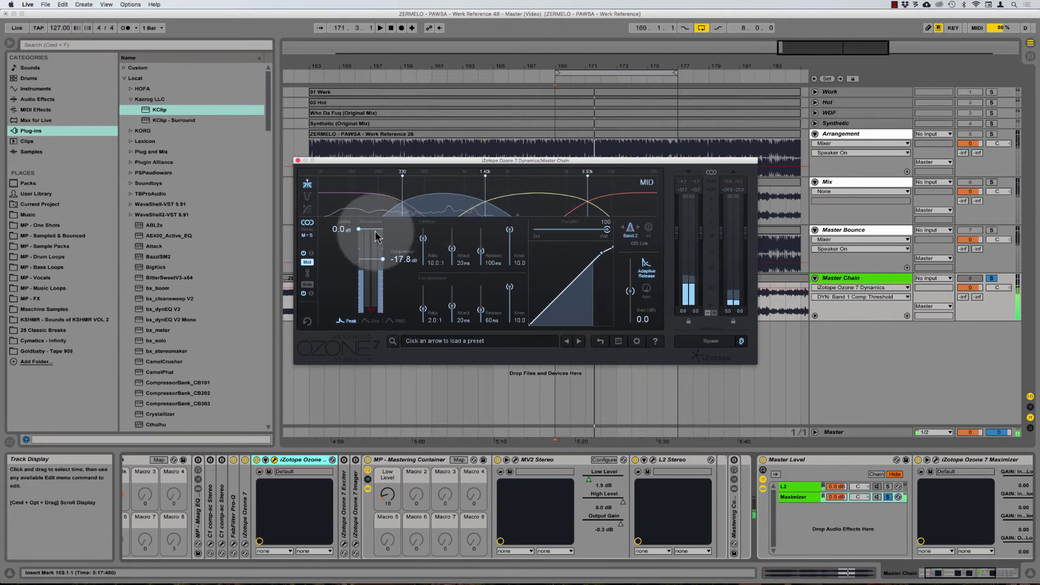
mouse_move(441, 205)
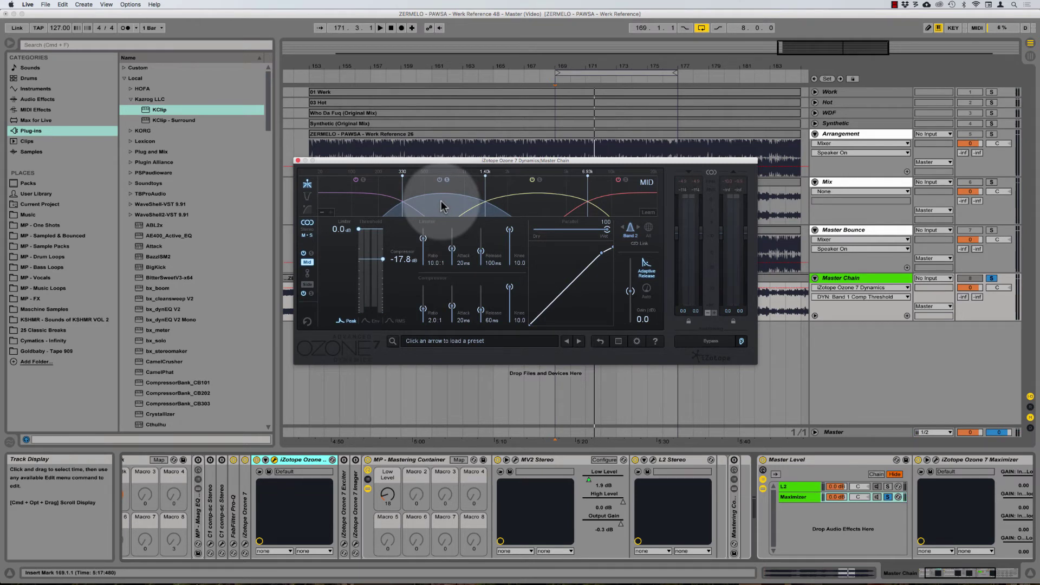
Compare the gain settings of Dynamics Bands 1 and 2, and audition the loop with Band 1 selected, ending with playback stopped.
click(348, 203)
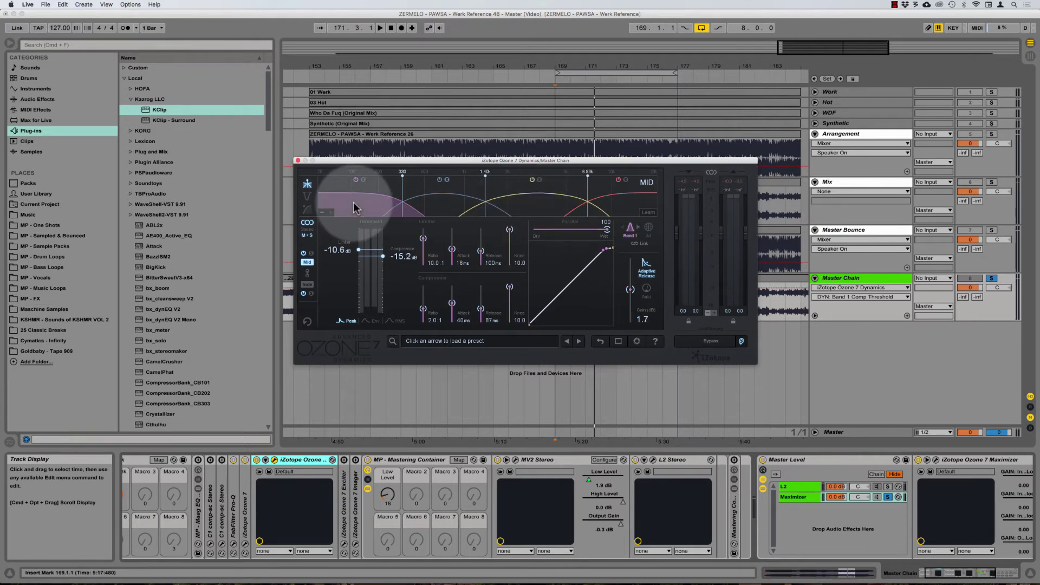
click(433, 204)
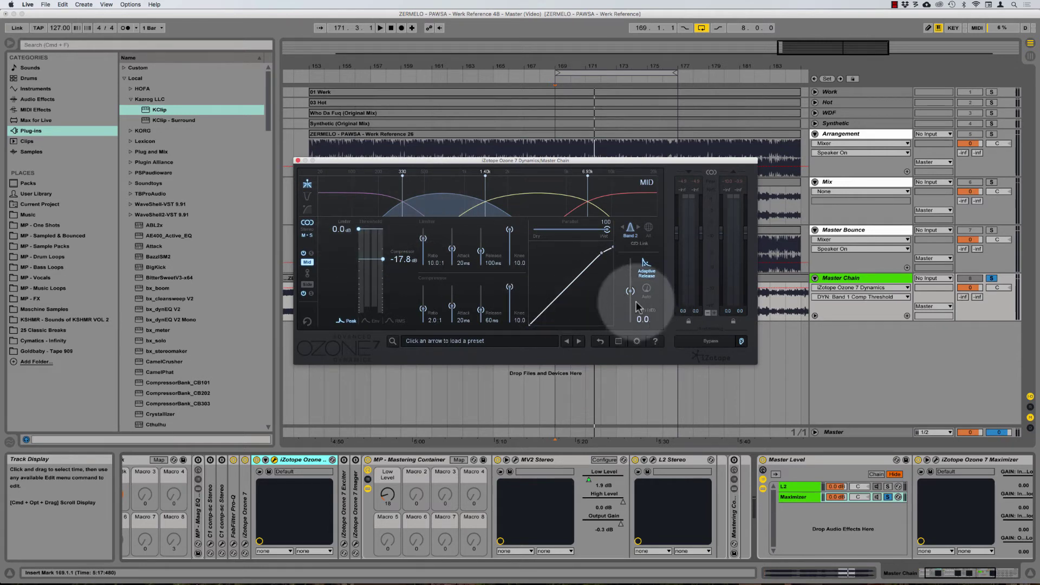
click(353, 209)
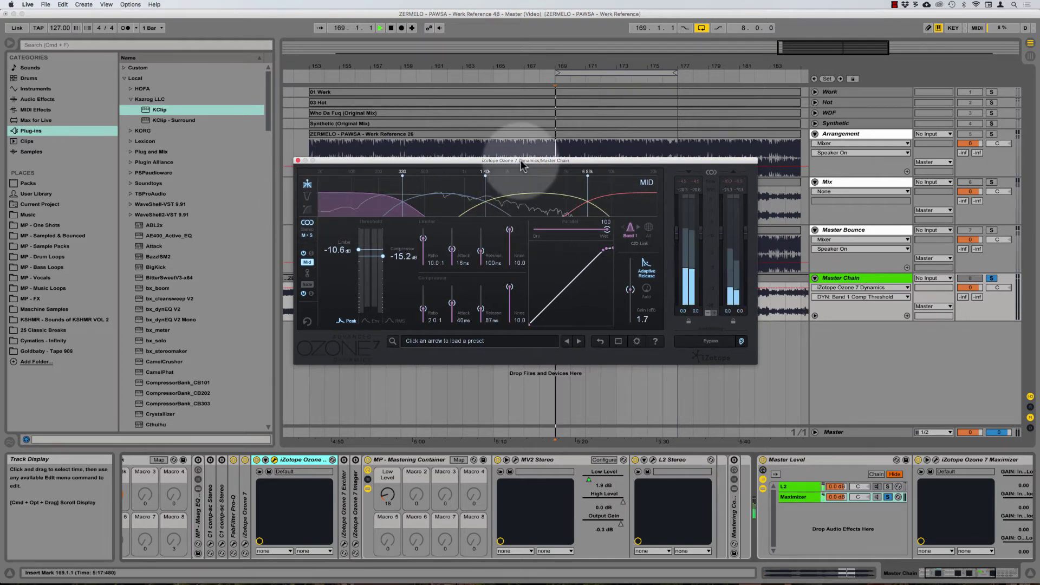
click(306, 460)
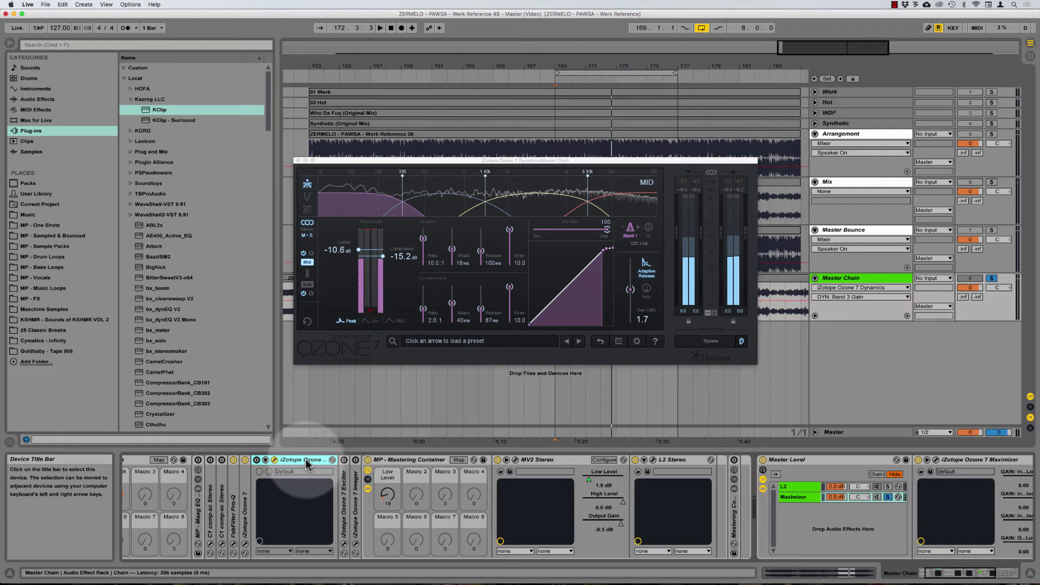
key(space)
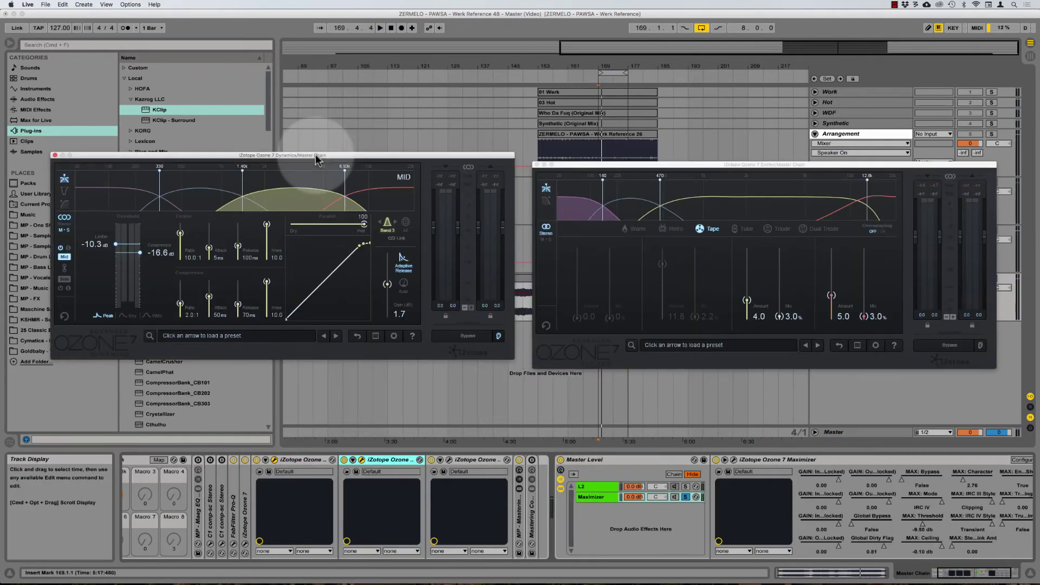
Shift the Dynamics window slightly and review the settings of Bands 2, 3 and 4 beside the Exciter.
mouse_move(325, 155)
mouse_down()
mouse_move(342, 155)
mouse_move(319, 157)
mouse_move(327, 163)
mouse_up()
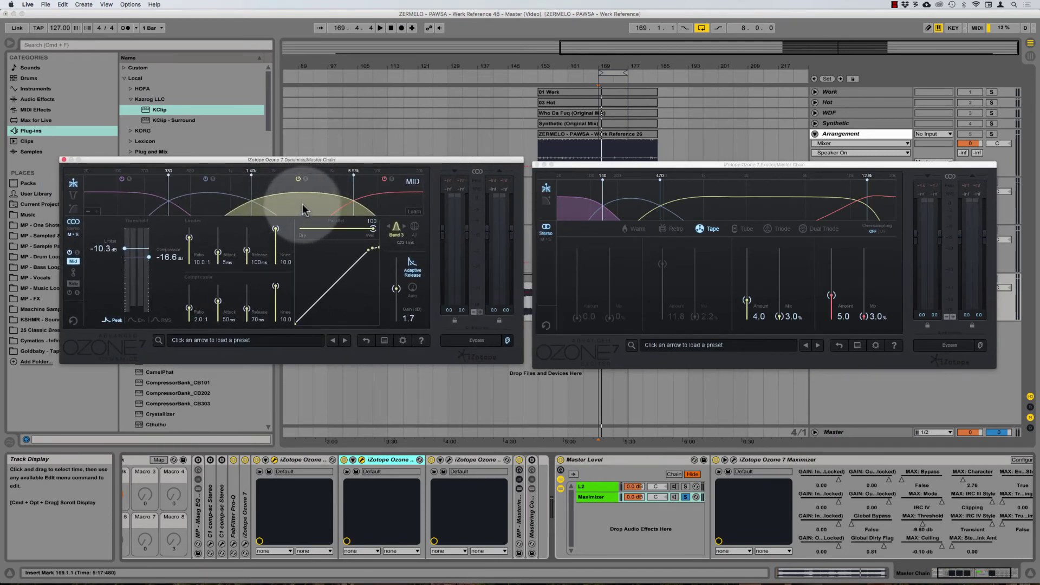
click(197, 208)
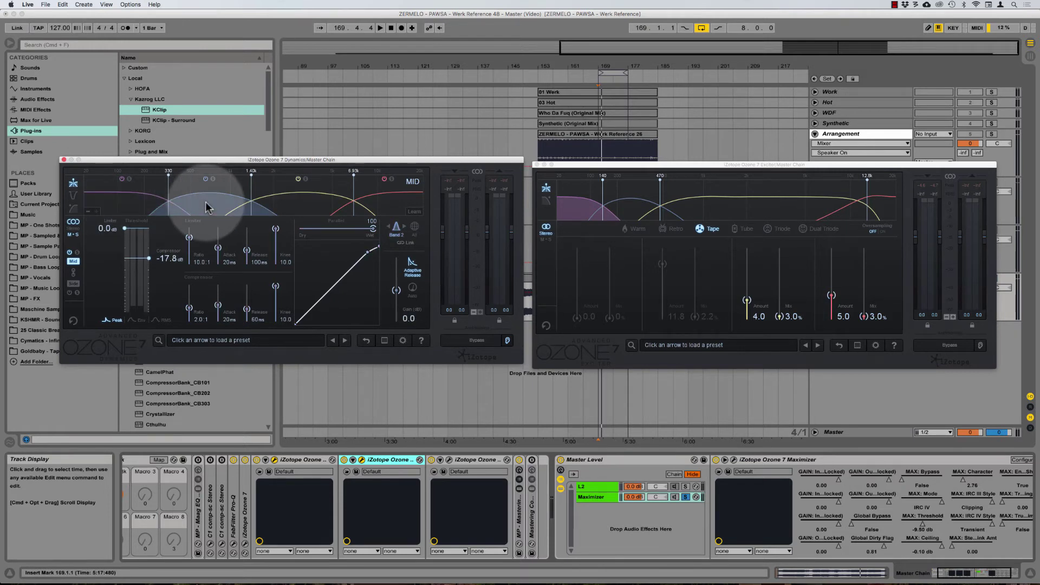
click(295, 210)
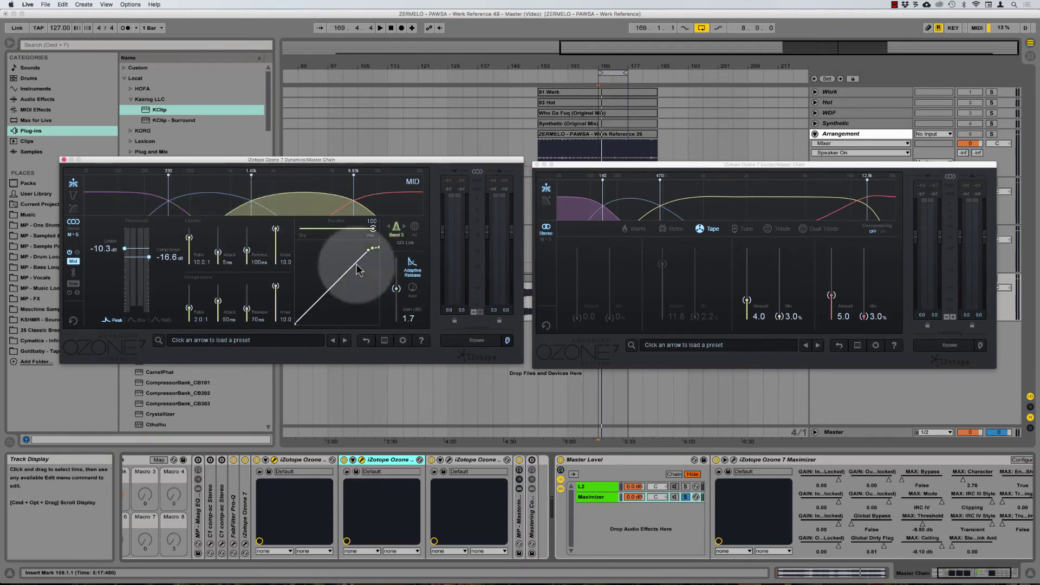
click(402, 196)
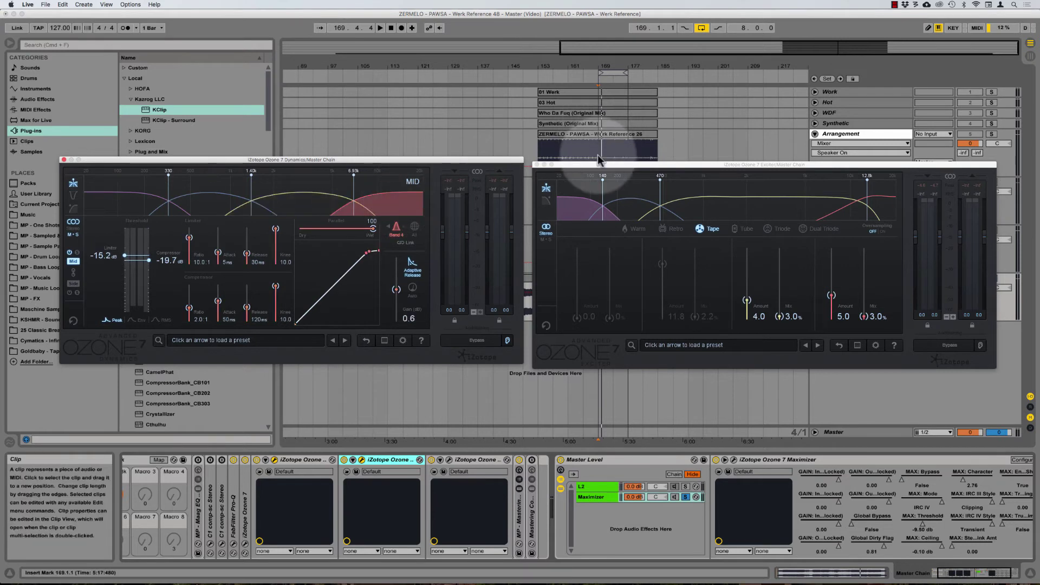
Close the Dynamics window and reposition the Exciter window centrally with its third band selected.
drag(597, 164, 596, 160)
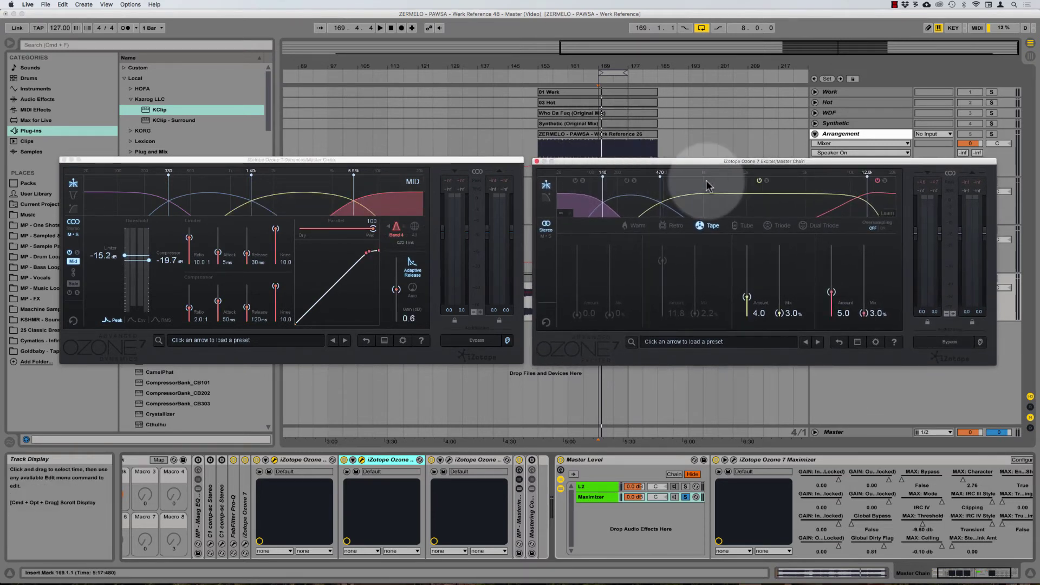
click(699, 209)
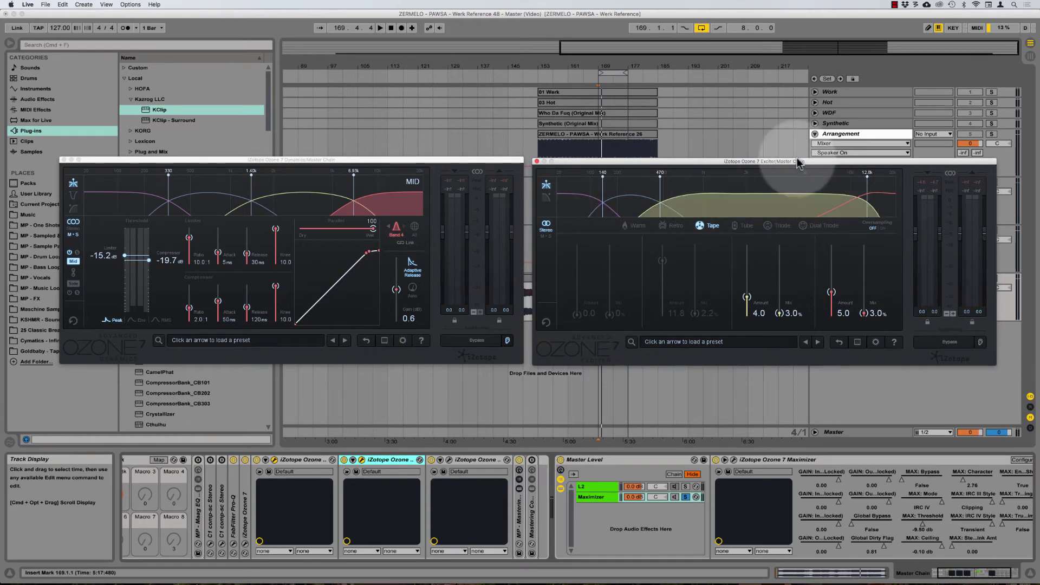
drag(798, 162, 692, 163)
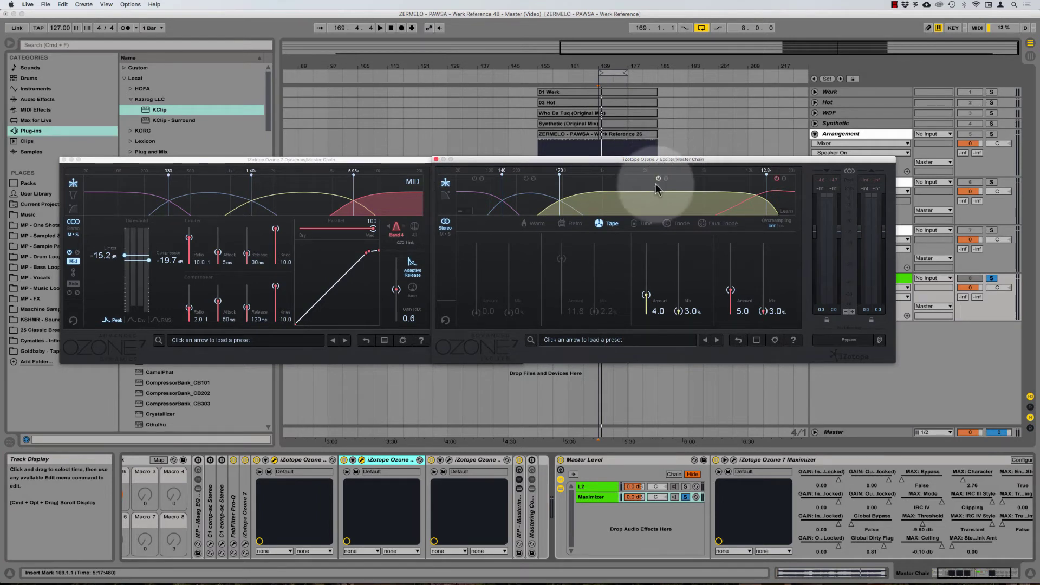
click(63, 159)
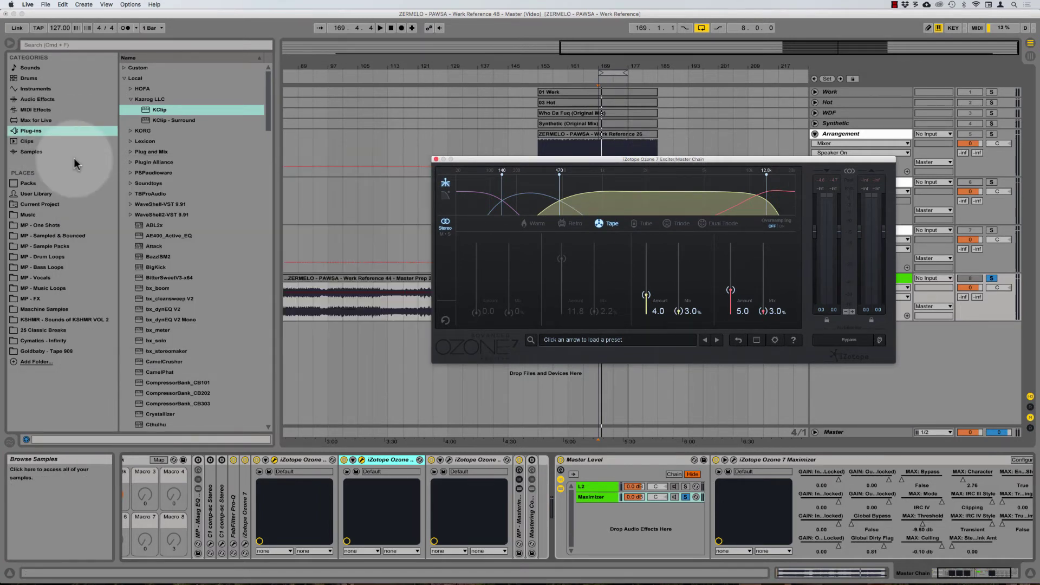
drag(571, 162, 430, 180)
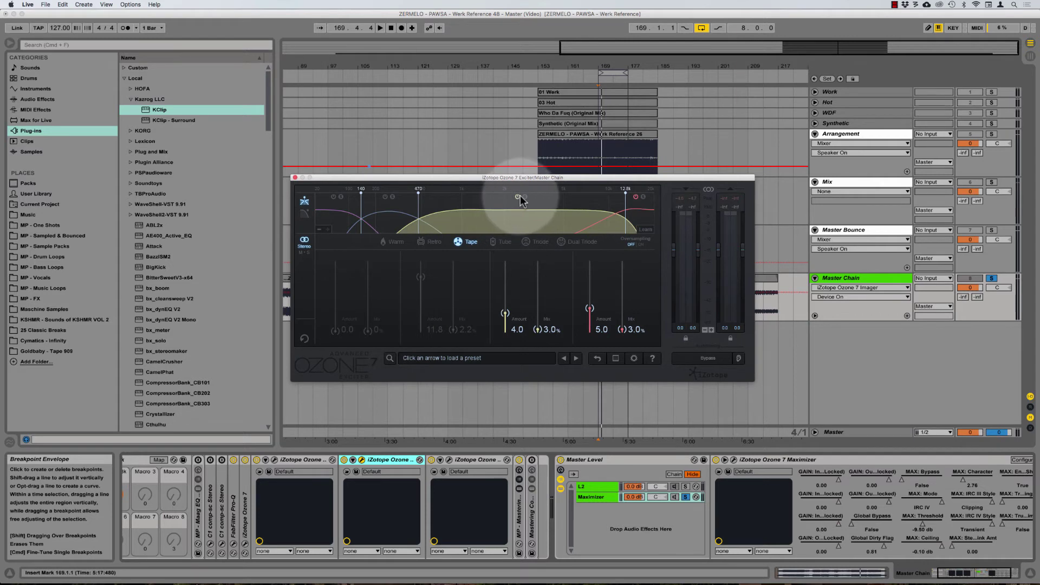
drag(523, 181, 506, 175)
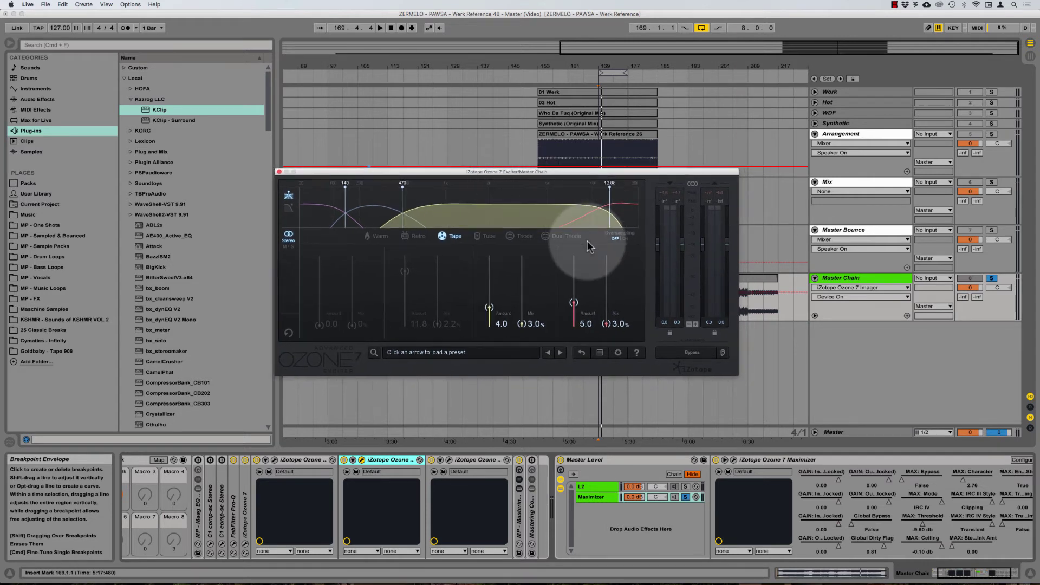
Audition the loop through the Exciter, set the third band's Mix to 100% and restart playback.
key(space)
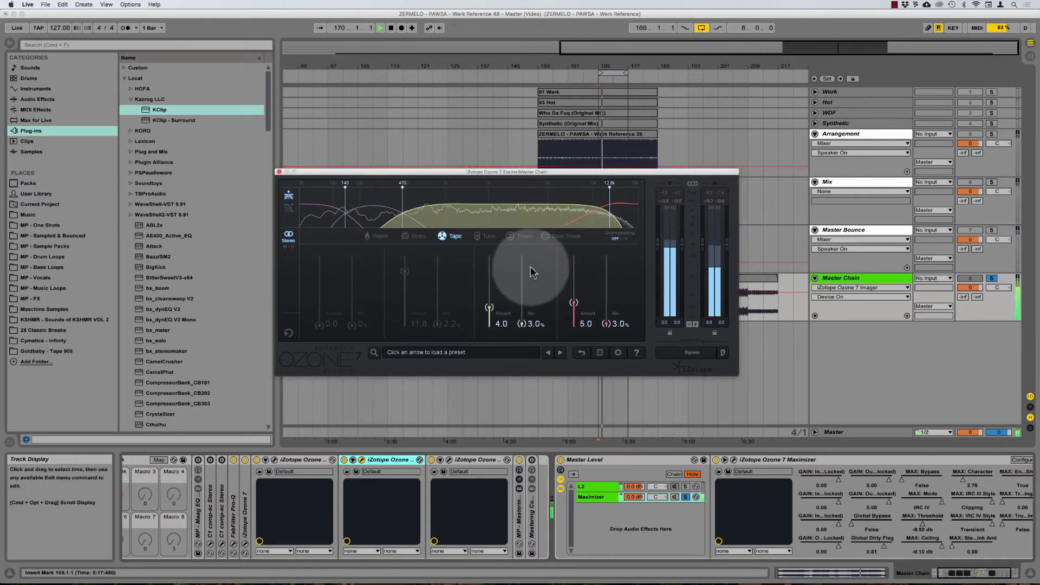
key(space)
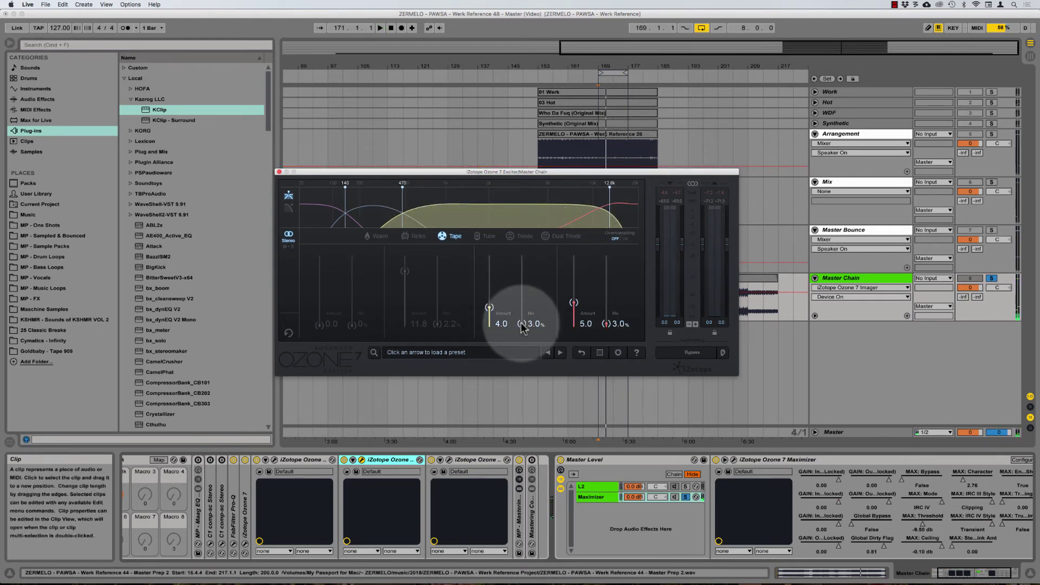
drag(520, 324, 540, 120)
key(space)
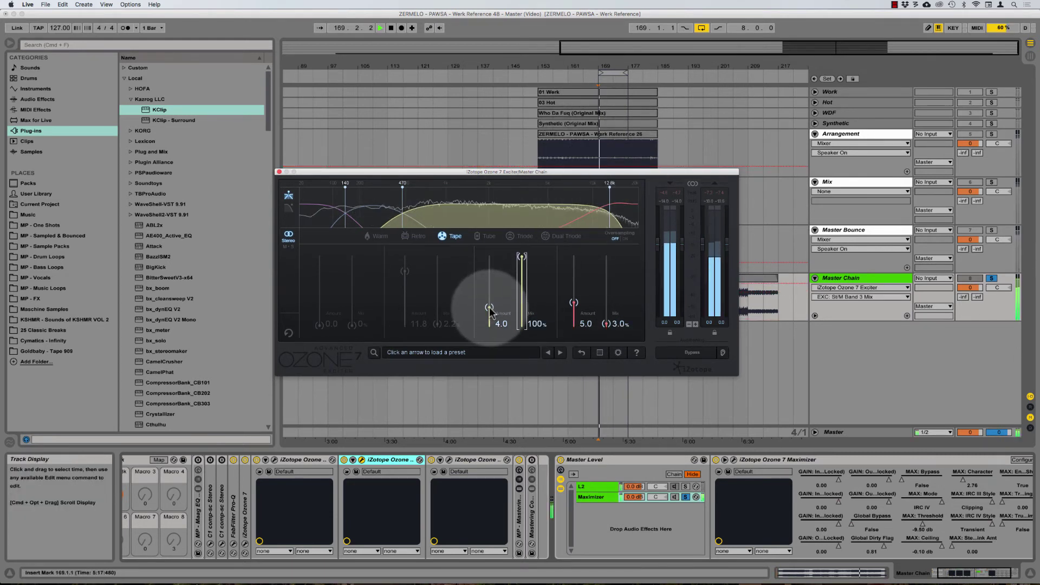
Try the third Exciter band's Amount at up to 12.0 while auditioning the loop, and return it to 4.0 with playback stopped.
click(489, 308)
key(space)
scroll(489, 307, up, 1)
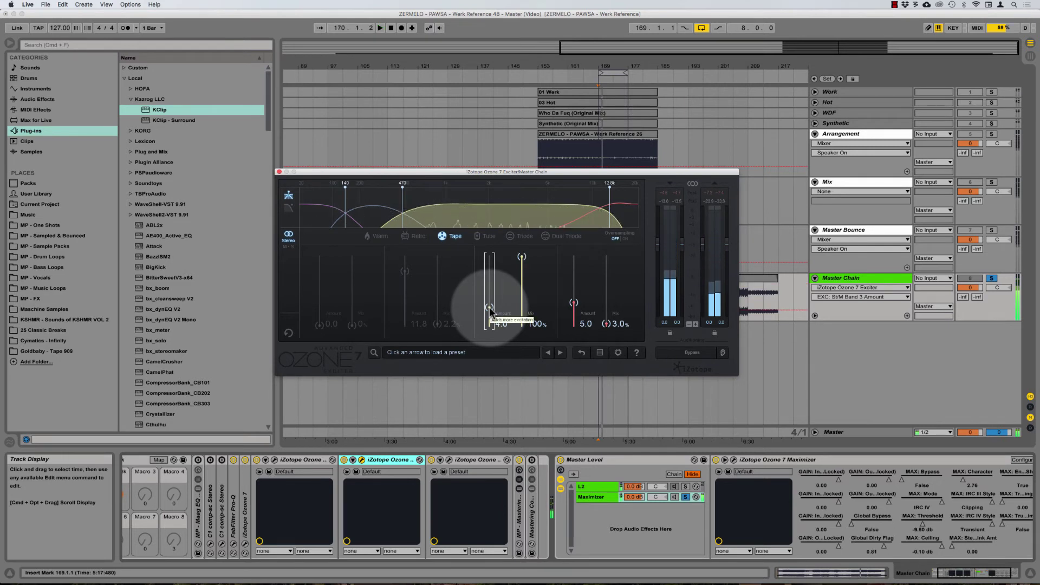
scroll(489, 307, up, 1)
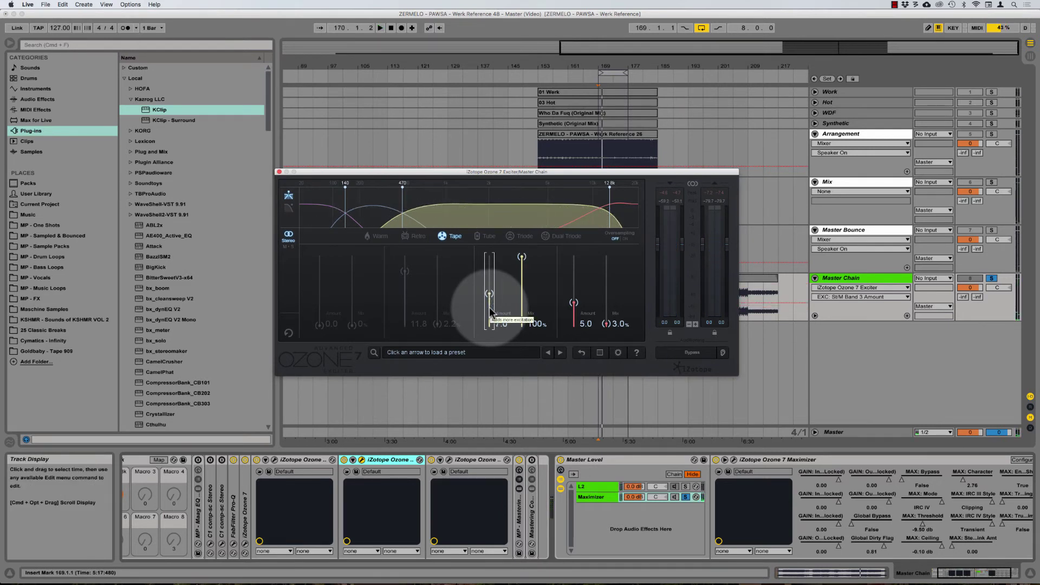
key(space)
scroll(489, 307, up, 2)
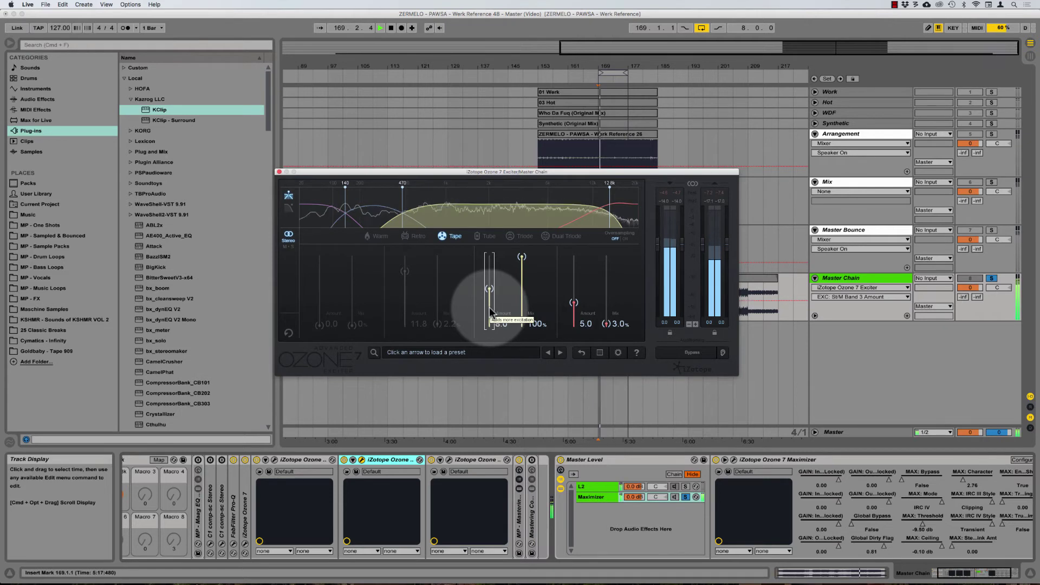
scroll(489, 307, up, 3)
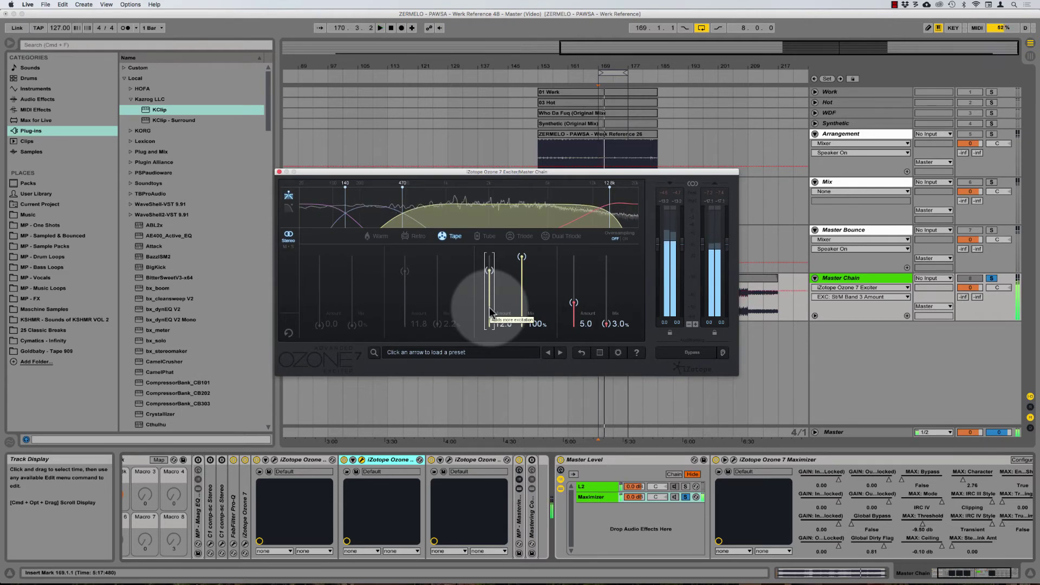
key(space)
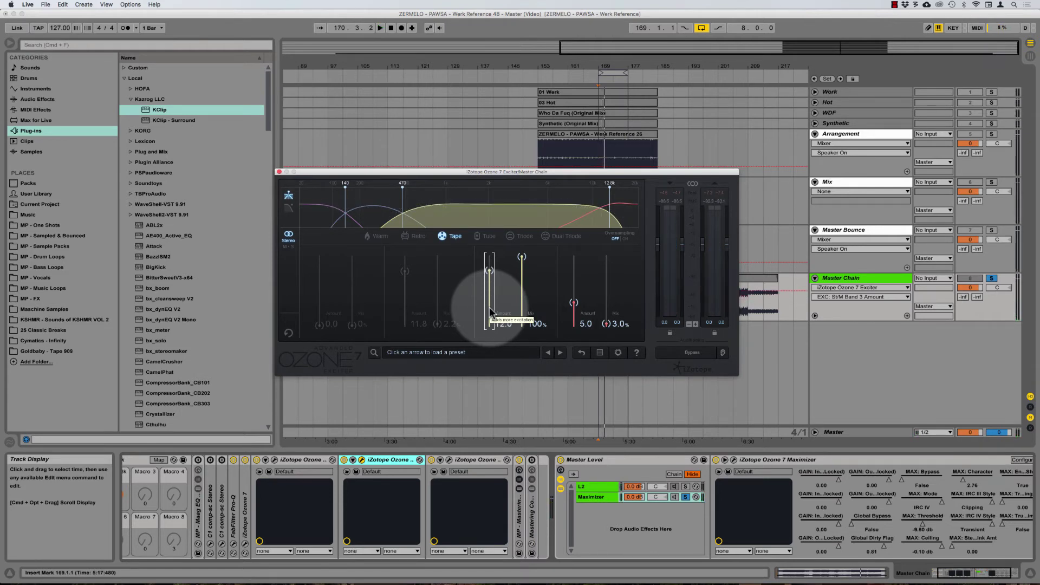
drag(505, 174, 505, 175)
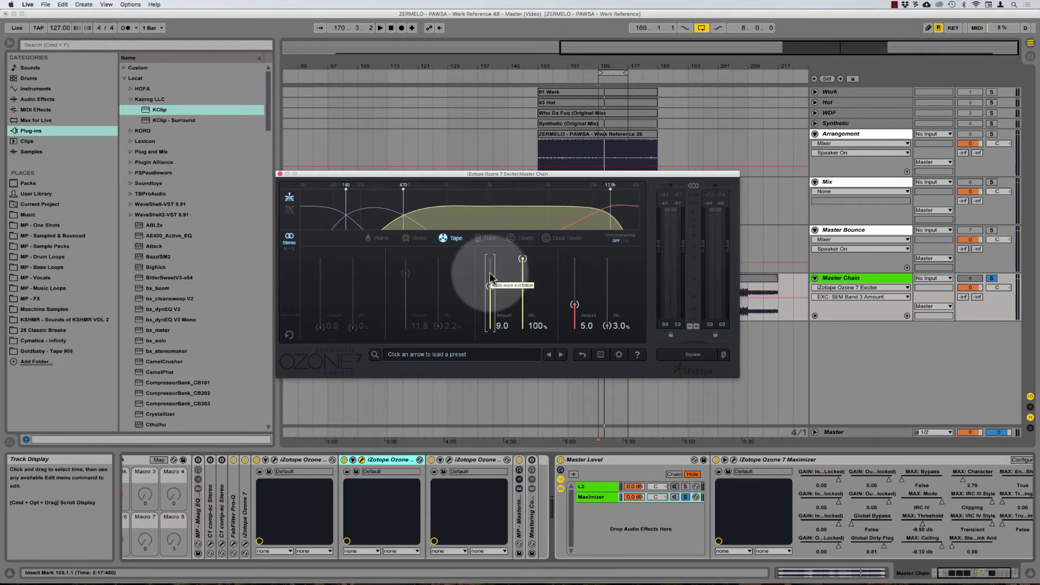
drag(490, 272, 489, 272)
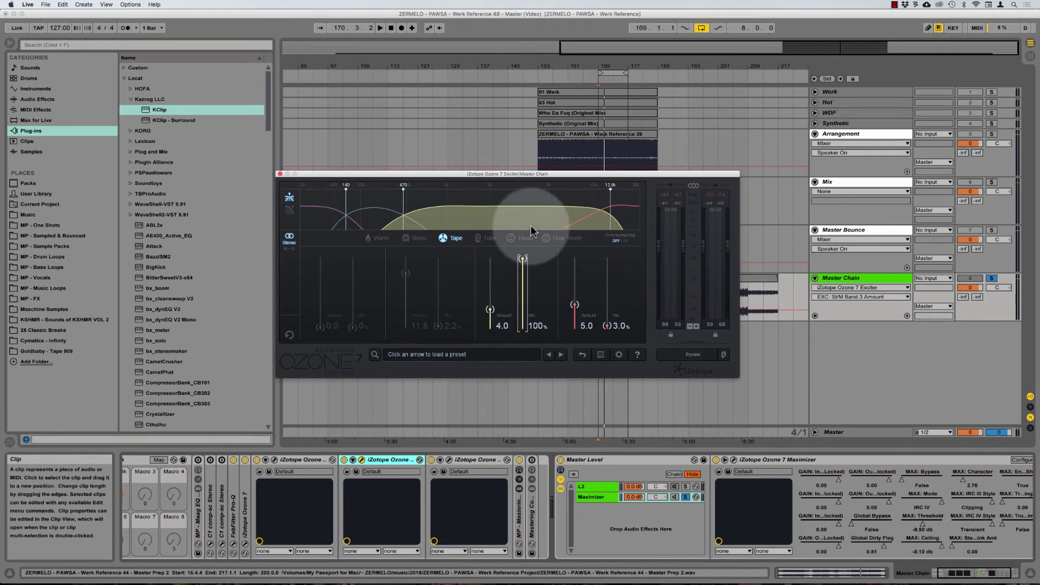
Compare the loop with the third Exciter band bypassed and active at 100% Mix, ending with playback stopped and the band active.
key(space)
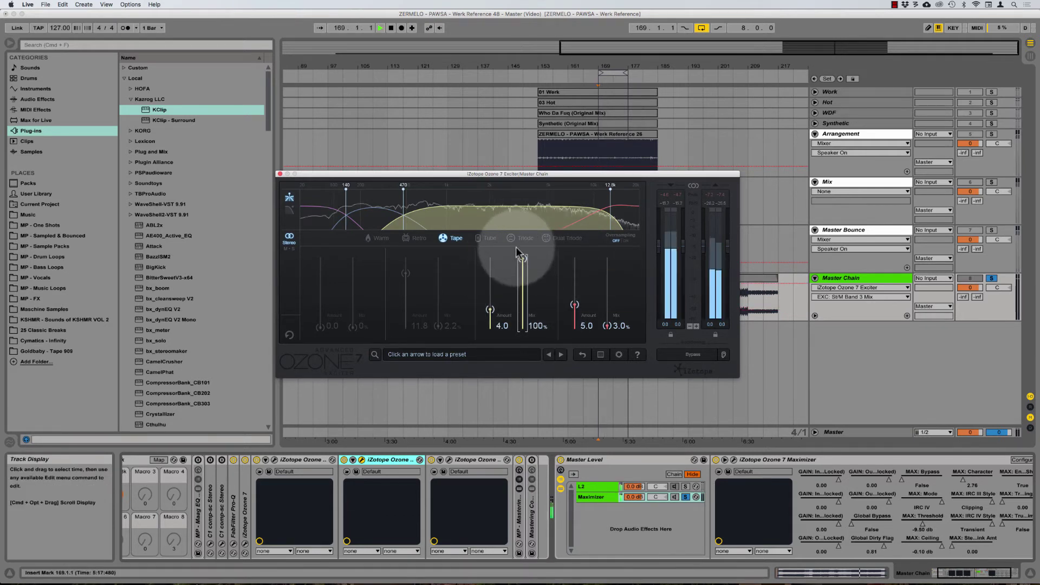
click(502, 192)
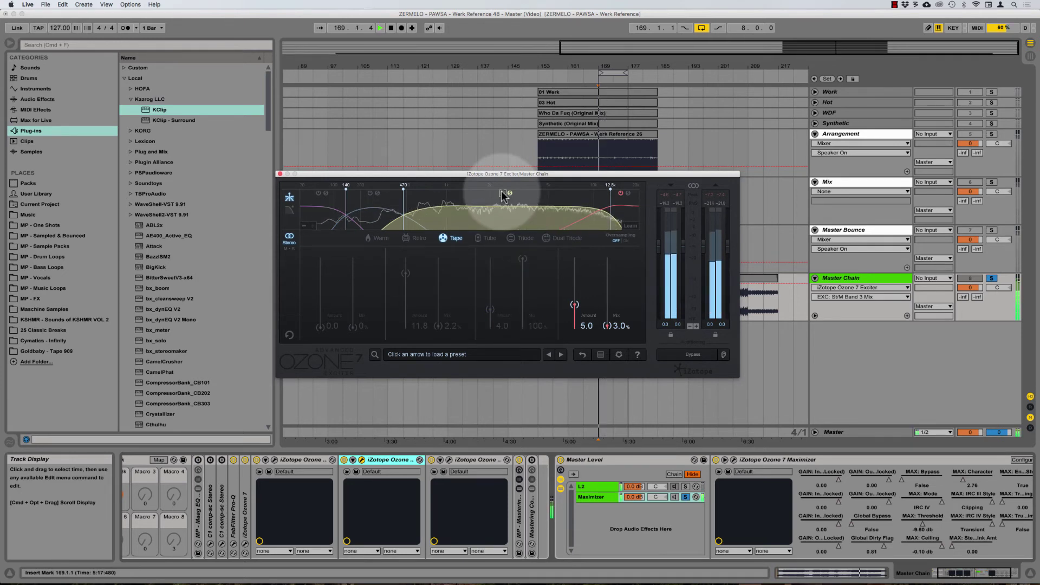
key(space)
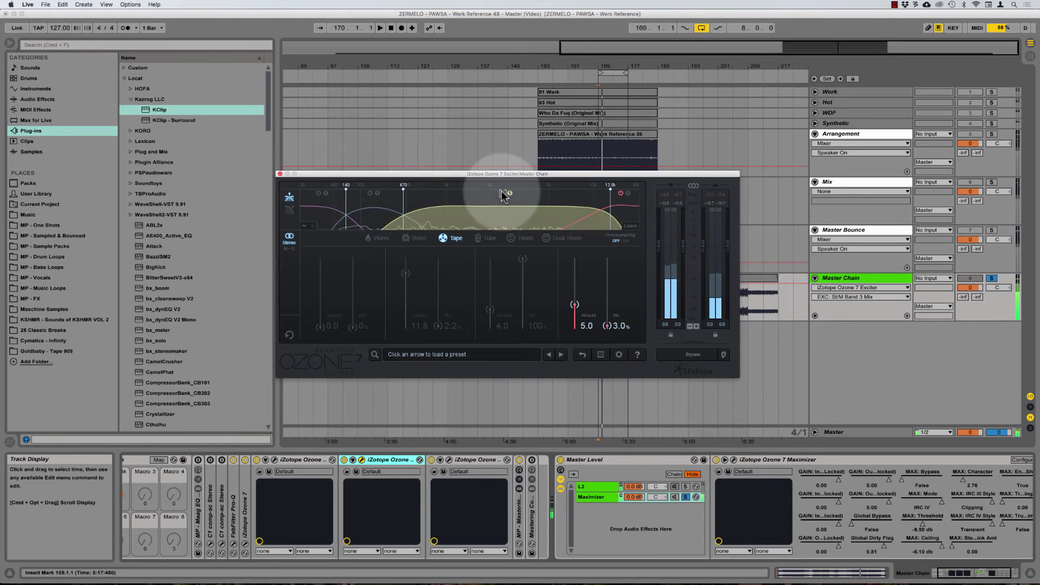
click(502, 192)
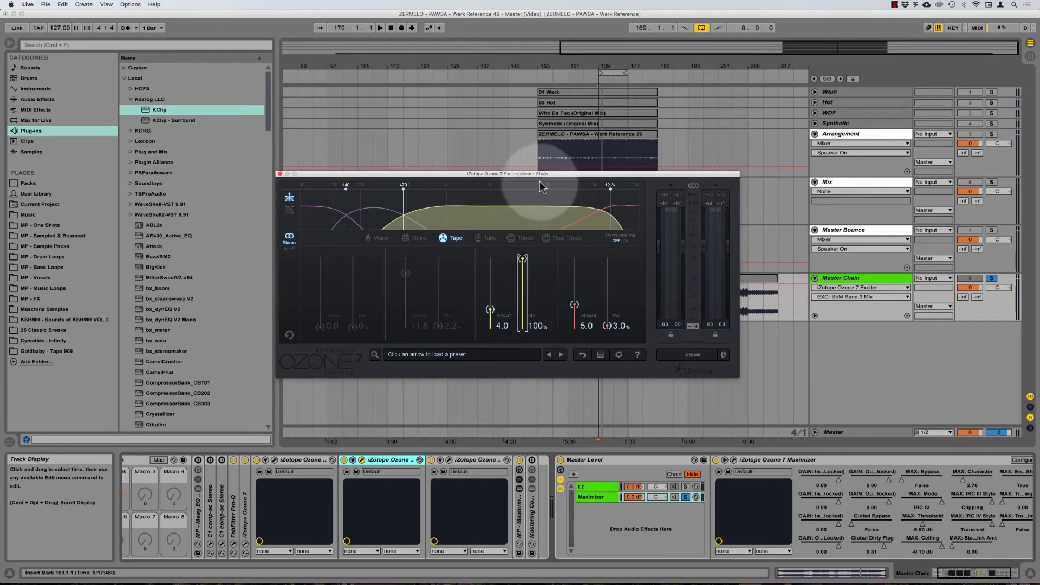
key(space)
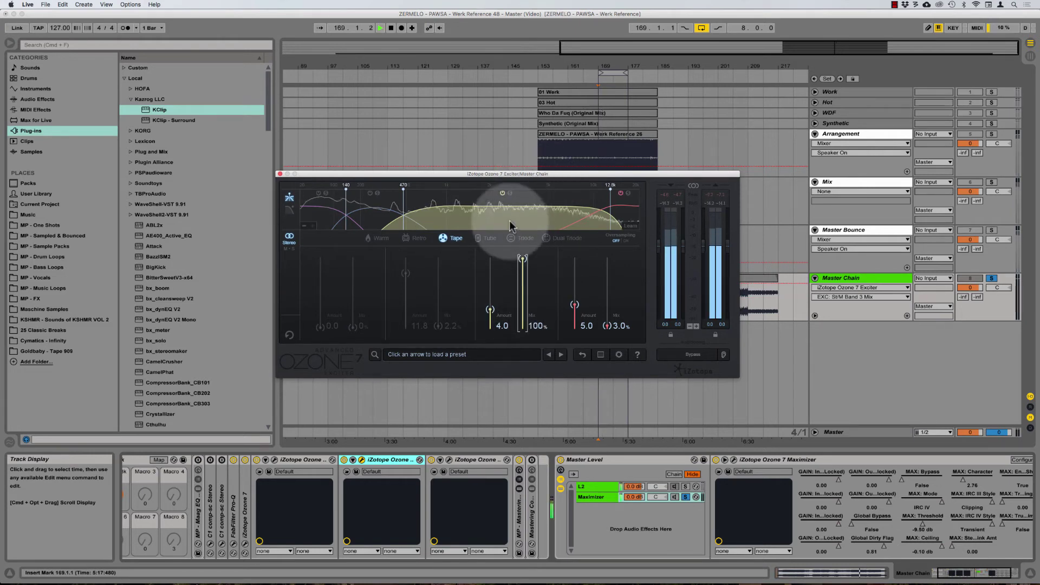
click(501, 193)
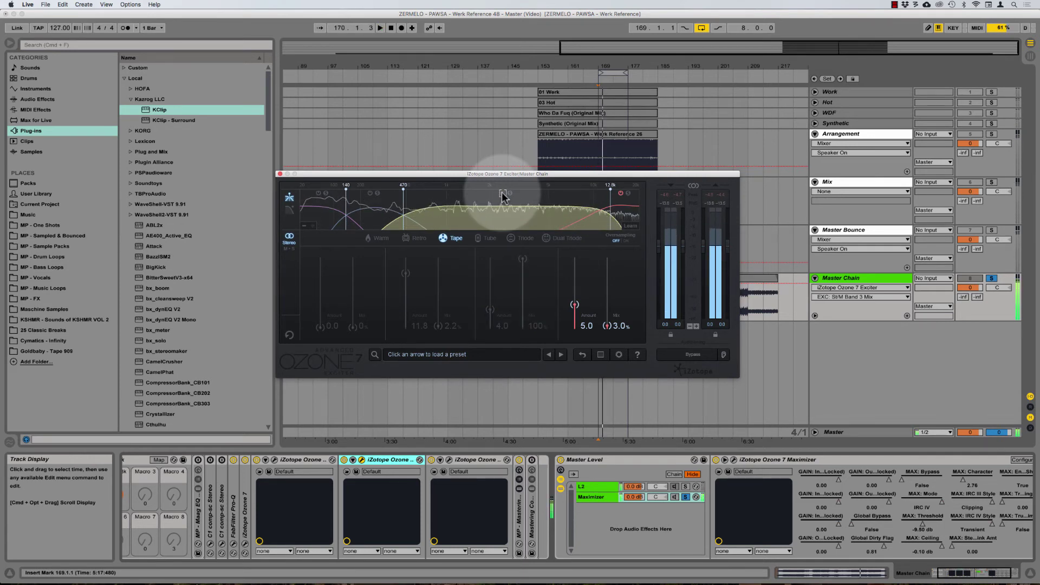
key(space)
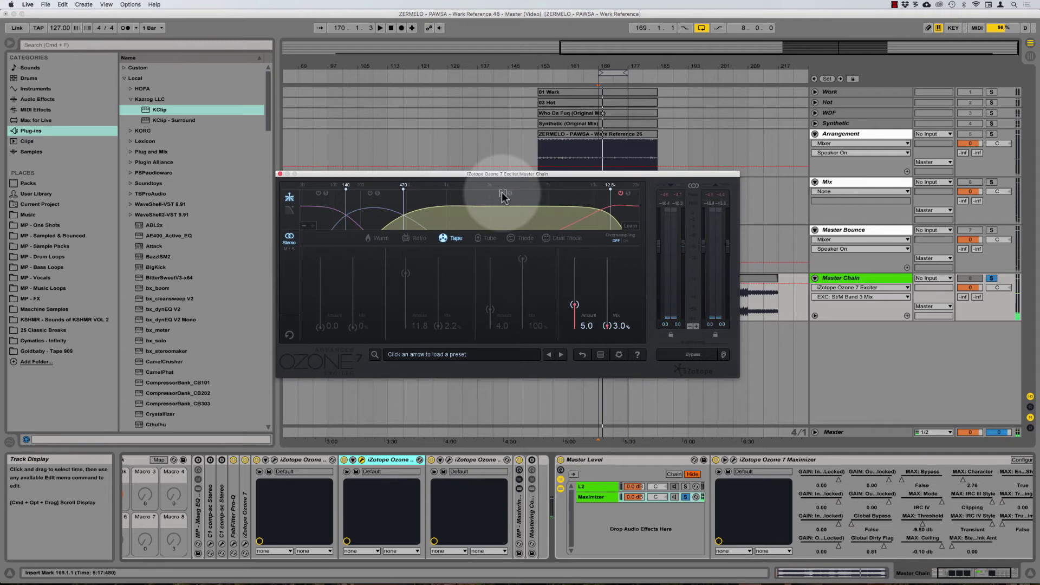
click(502, 194)
Set the third Exciter band's Mix to 3.0% and highlight the fourth band in the spectrum display.
drag(523, 258, 525, 407)
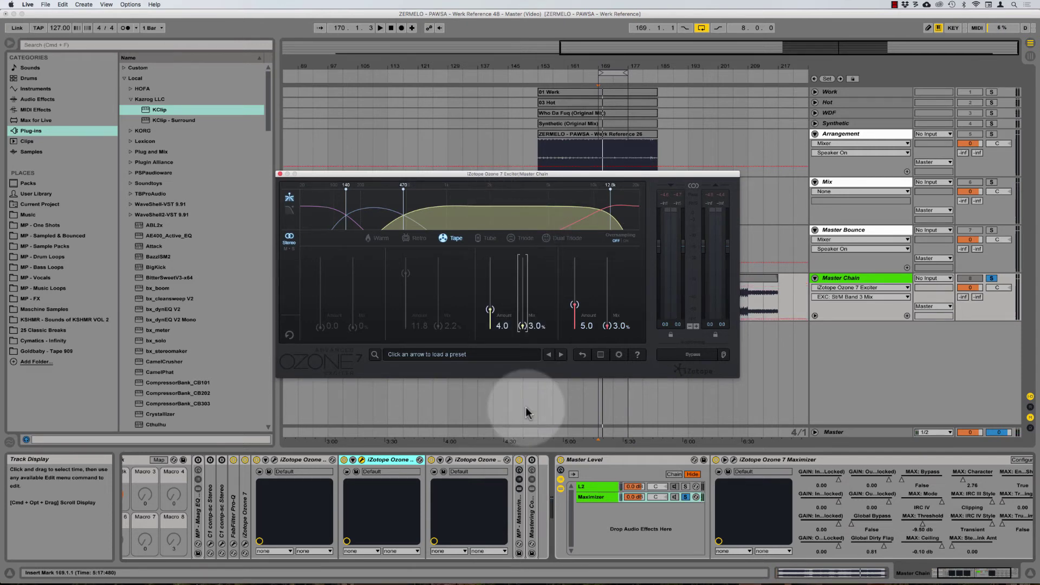
click(632, 127)
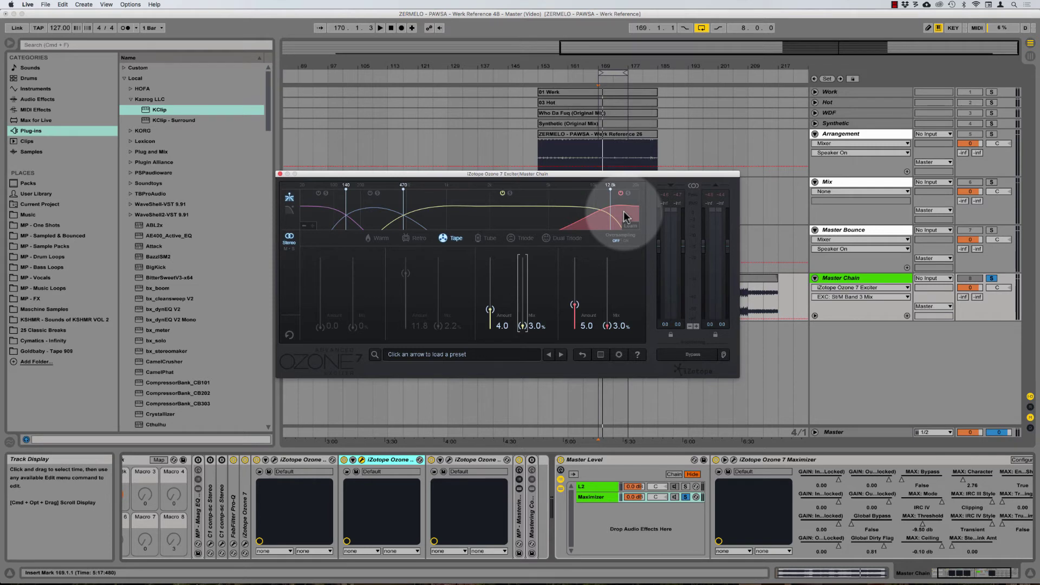
Enable the folded Maag EQ Air Band rack and arrange its EQ4 window beside the Exciter window.
double_click(199, 517)
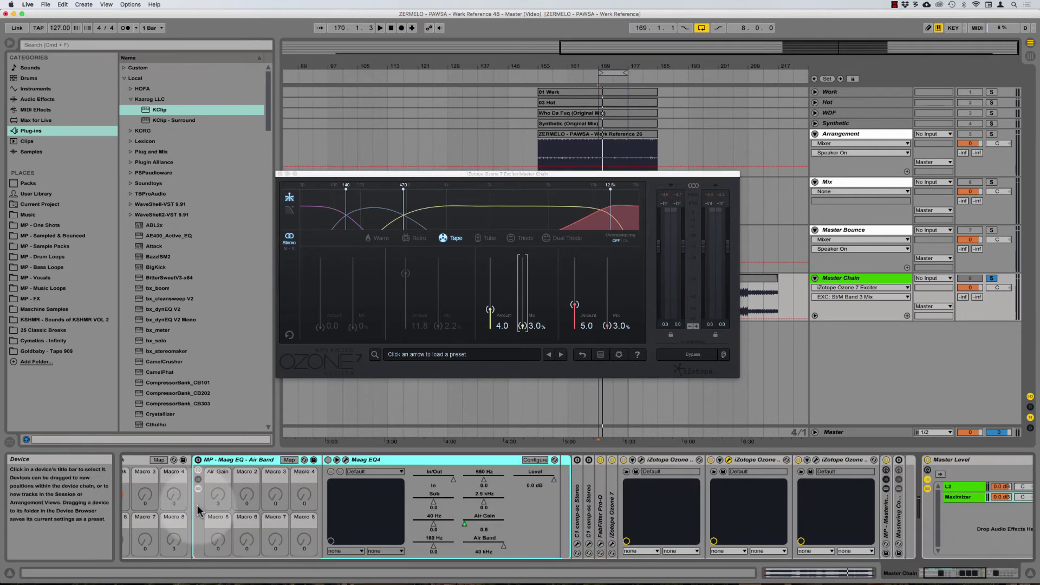
click(198, 460)
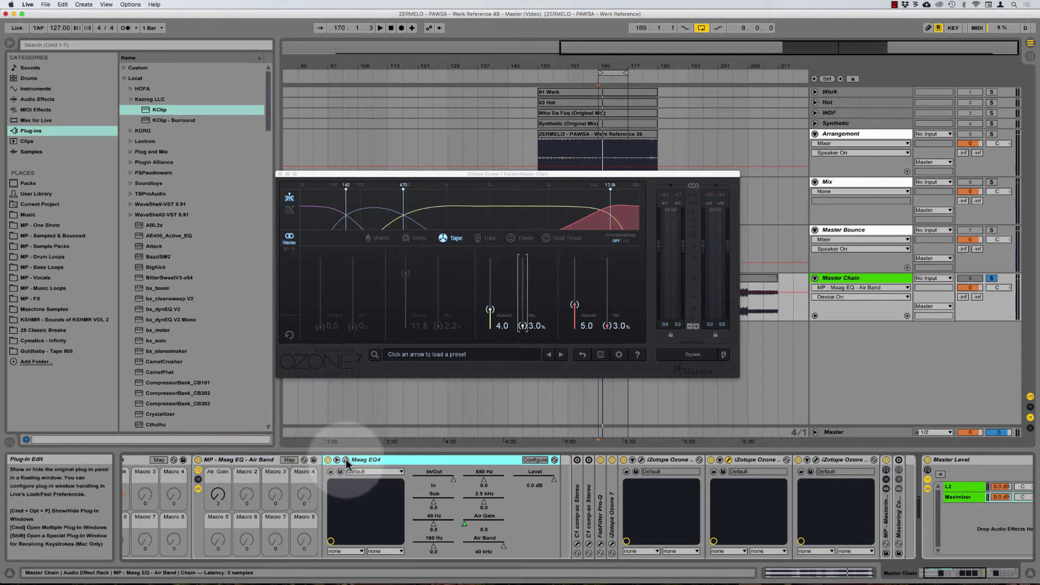
drag(279, 128, 263, 156)
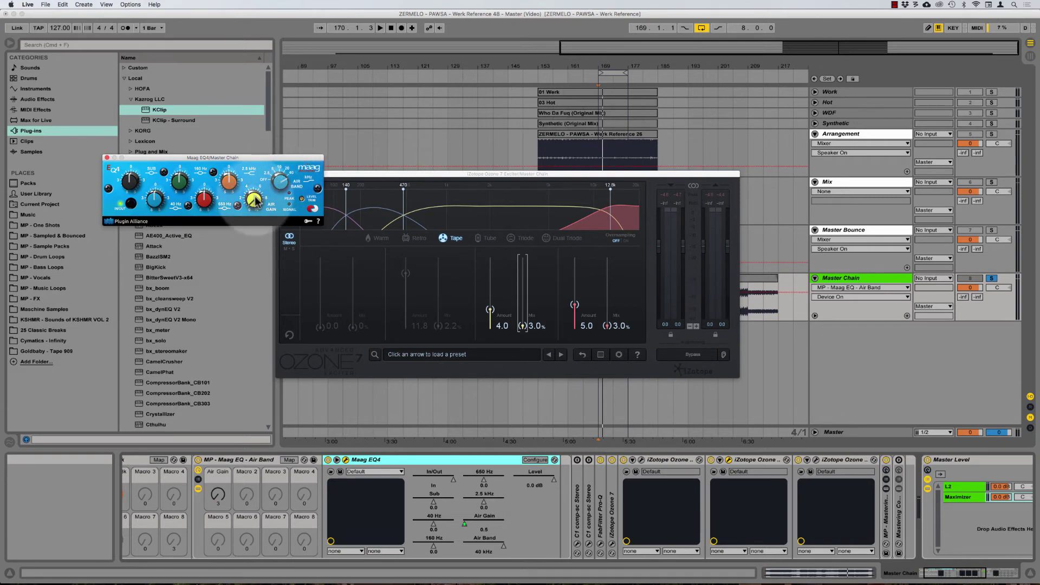
drag(415, 173, 375, 168)
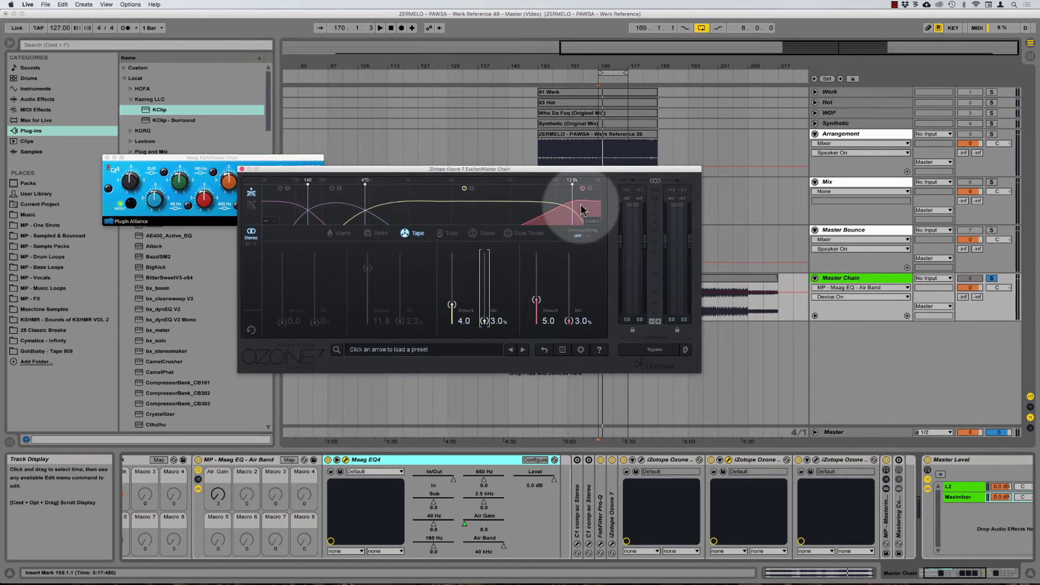
Open FabFilter Pro-Q with its high-cut band selected and arrange its window beside the Maag EQ4 to review the high-frequency settings.
scroll(413, 514, right, 2)
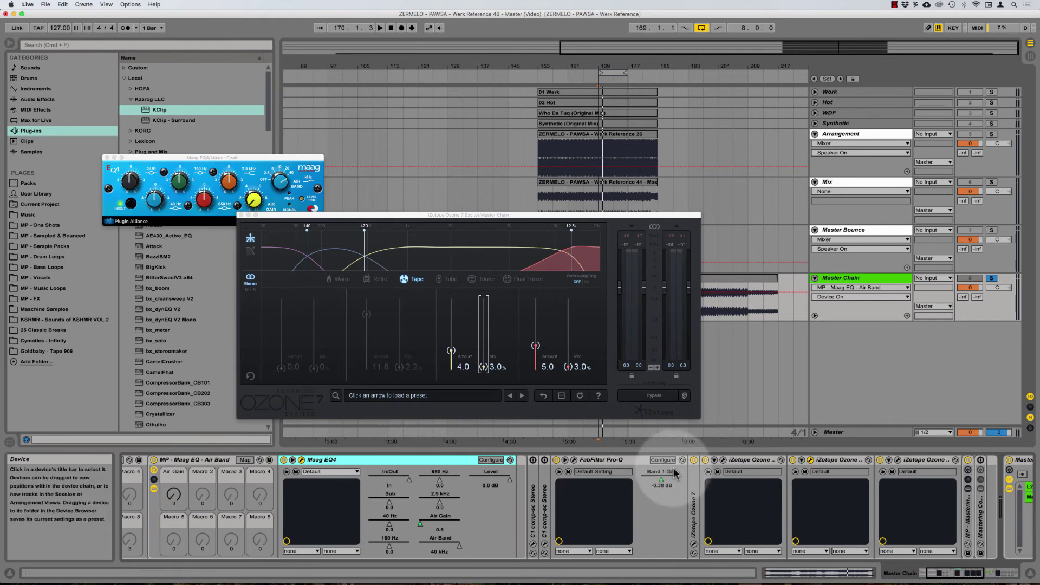
click(573, 459)
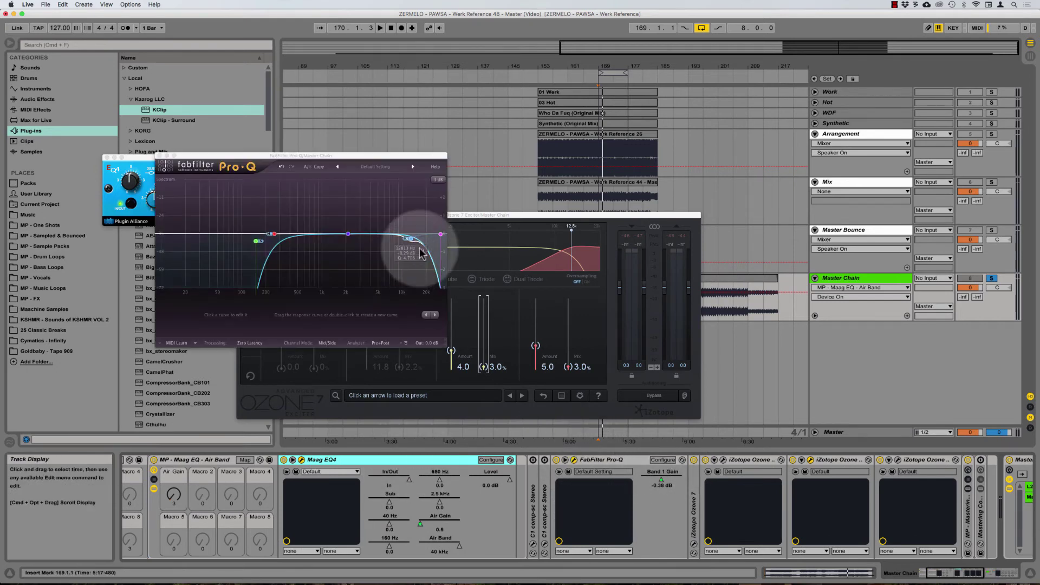
click(441, 234)
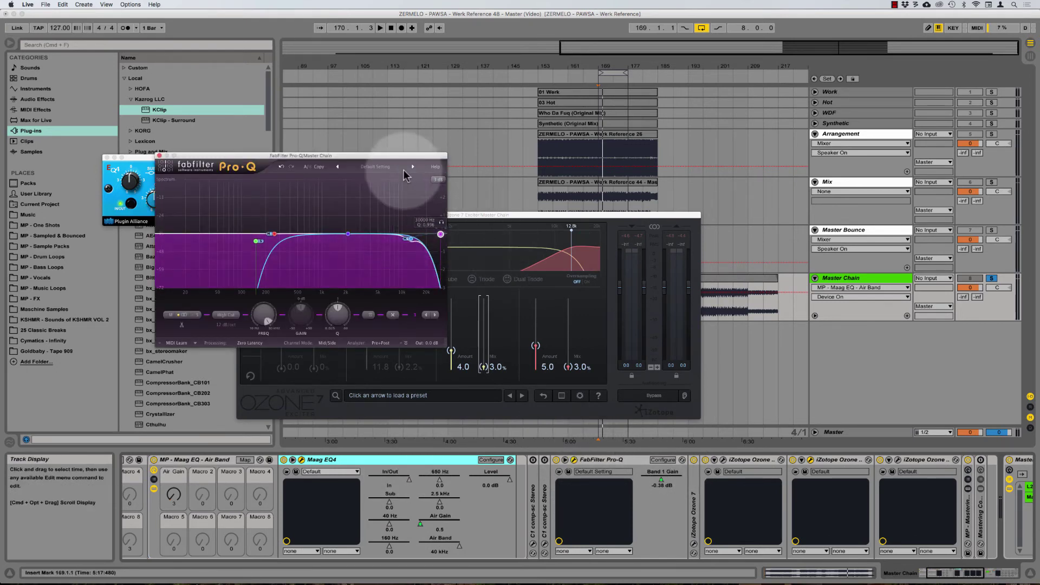
drag(393, 159, 571, 160)
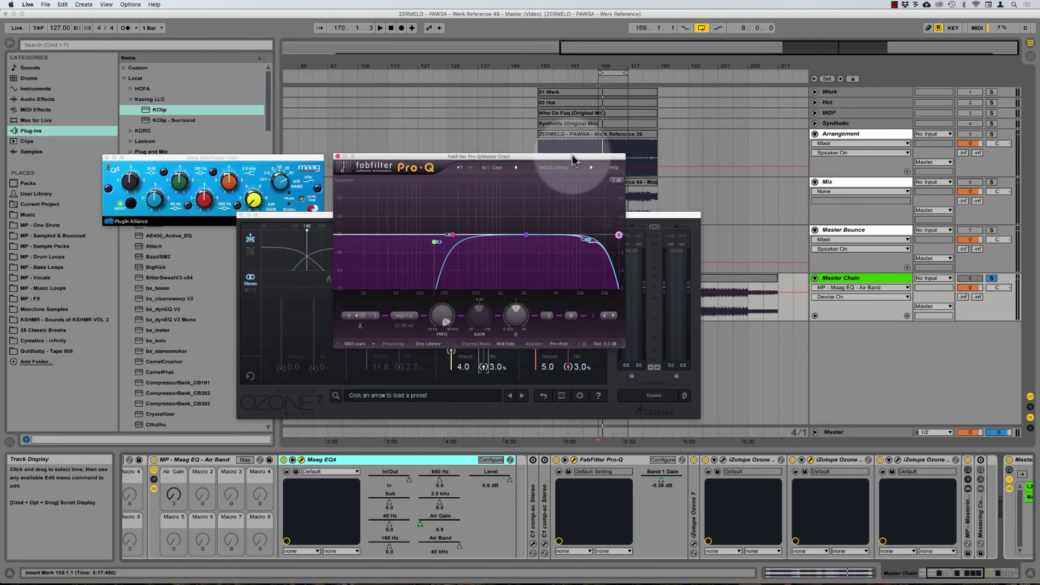
click(291, 162)
drag(289, 160, 282, 166)
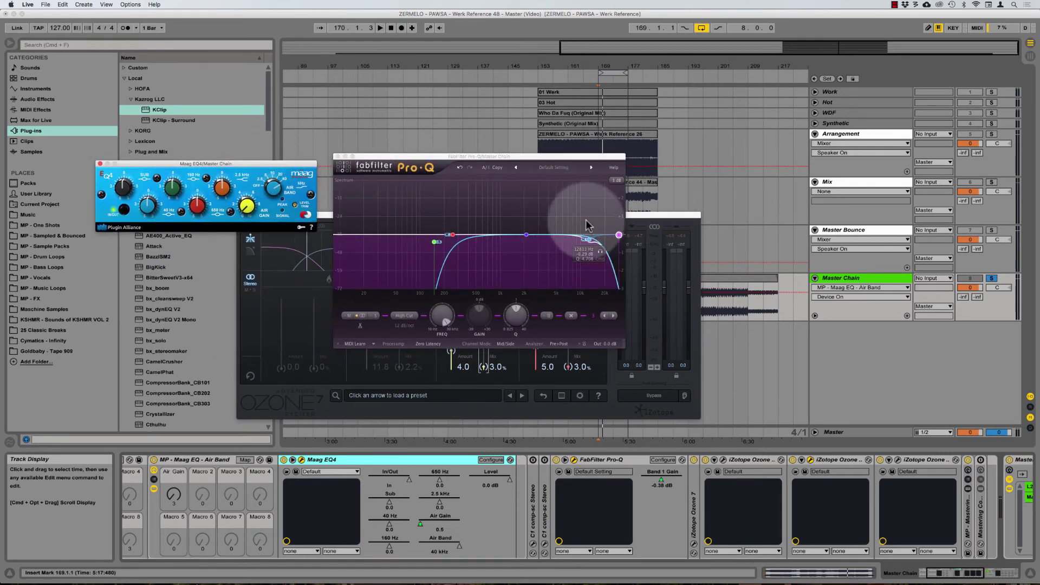
click(602, 213)
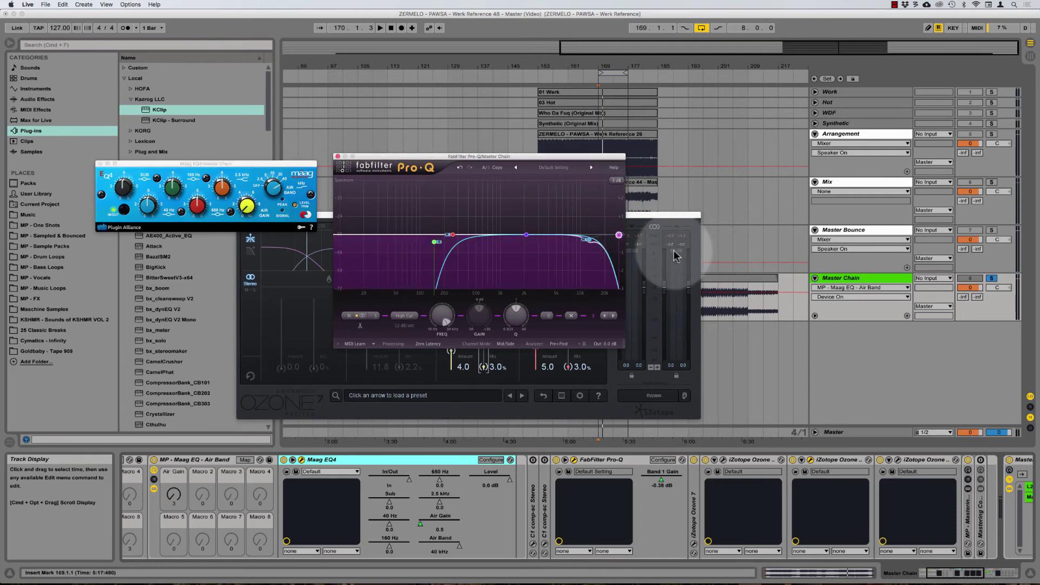
mouse_move(520, 198)
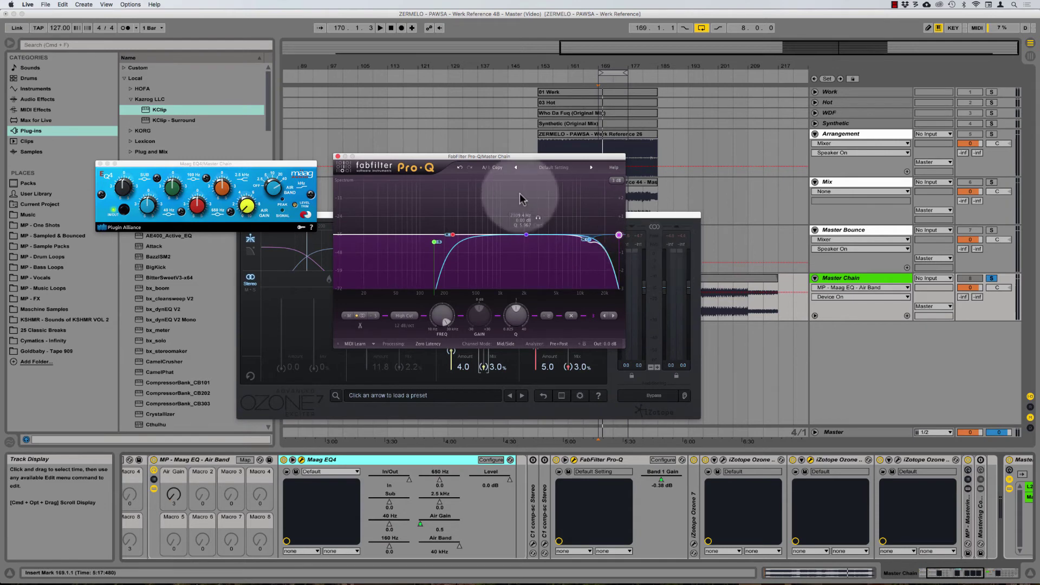
Deactivate the Ozone 7 Imager and compare the playing loop with the Exciter off and on, leaving the Exciter on.
scroll(623, 504, right, 5)
click(633, 458)
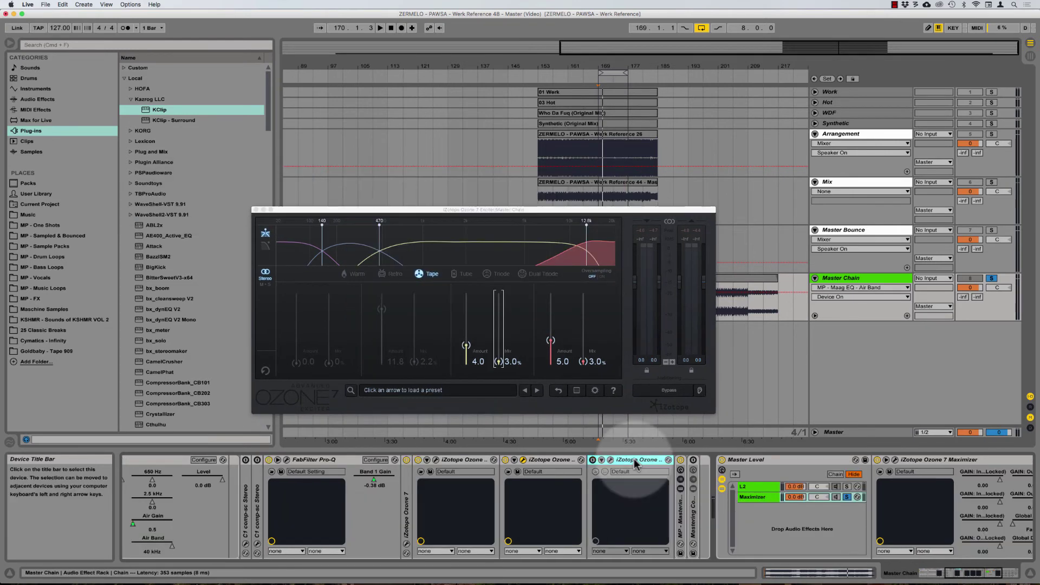
click(548, 458)
key(0)
key(space)
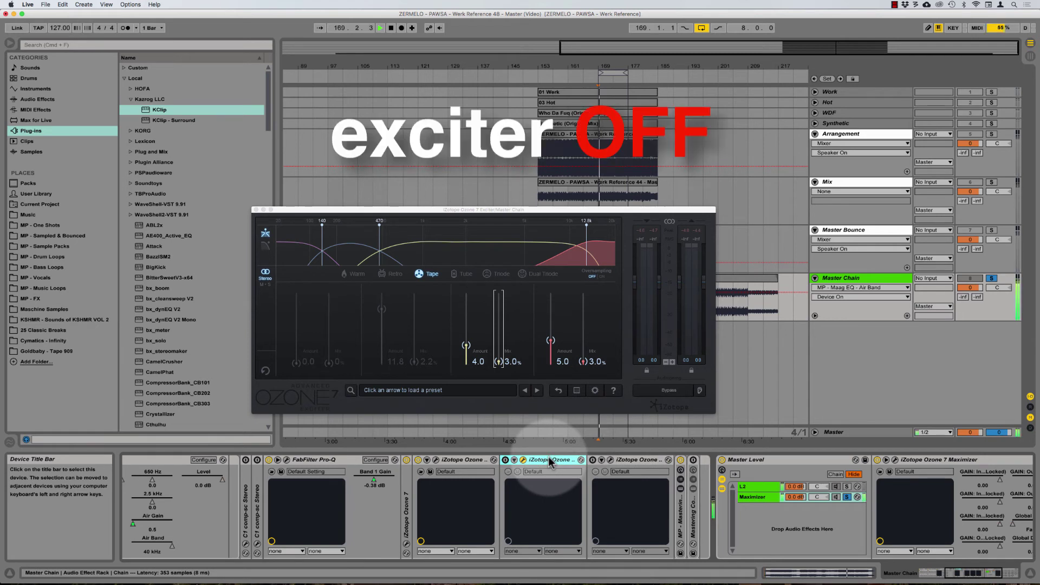
key(0)
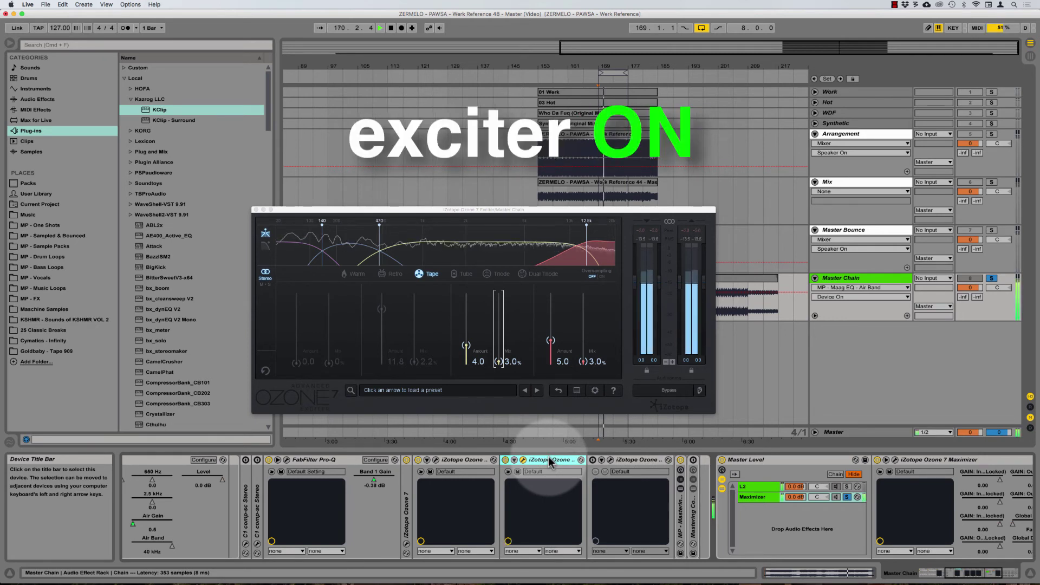
key(0)
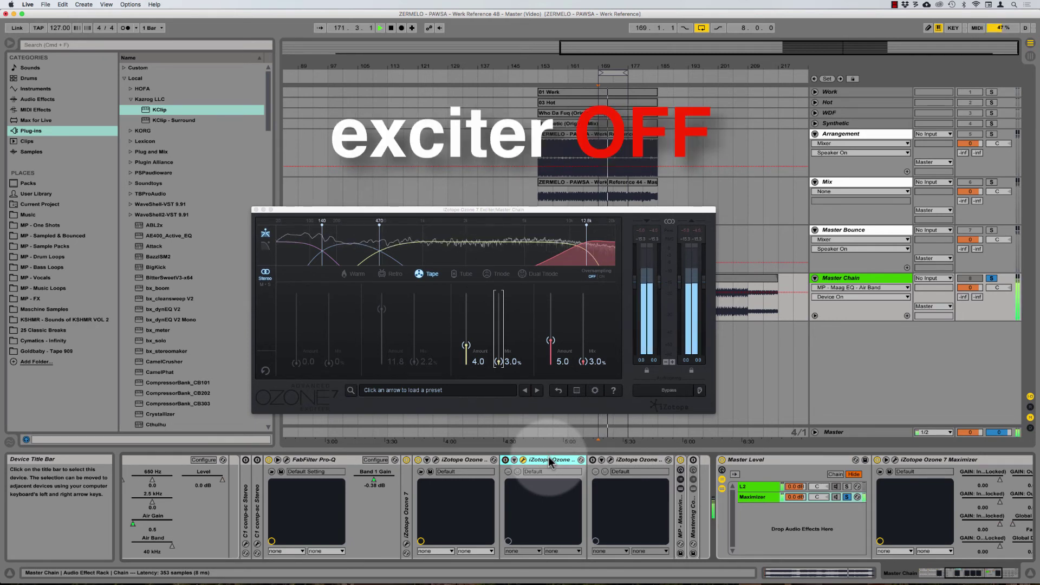
key(0)
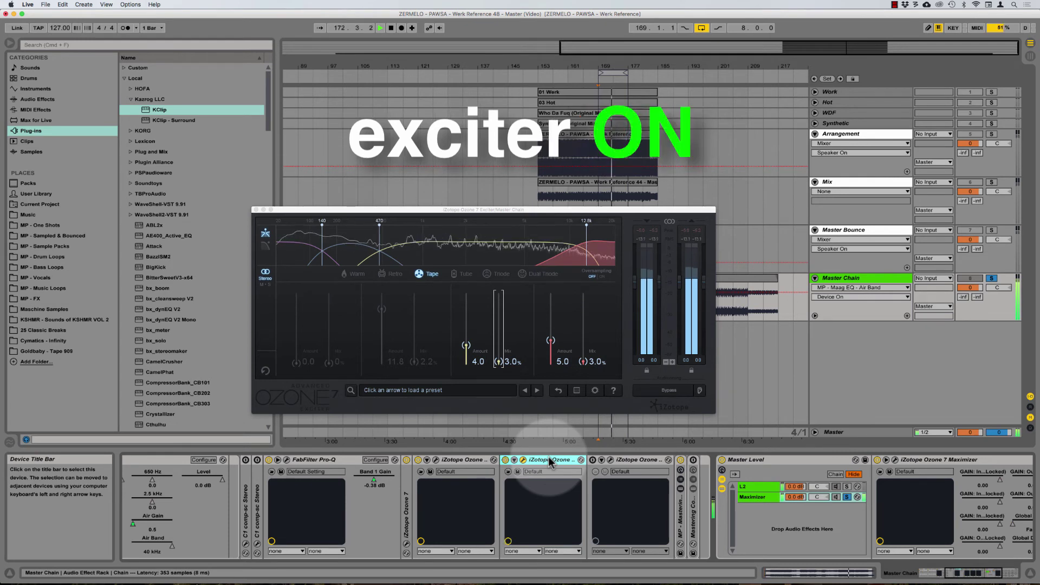
Reactivate the Ozone 7 Imager and open its window, dismissing the Preset Manager.
key(Right)
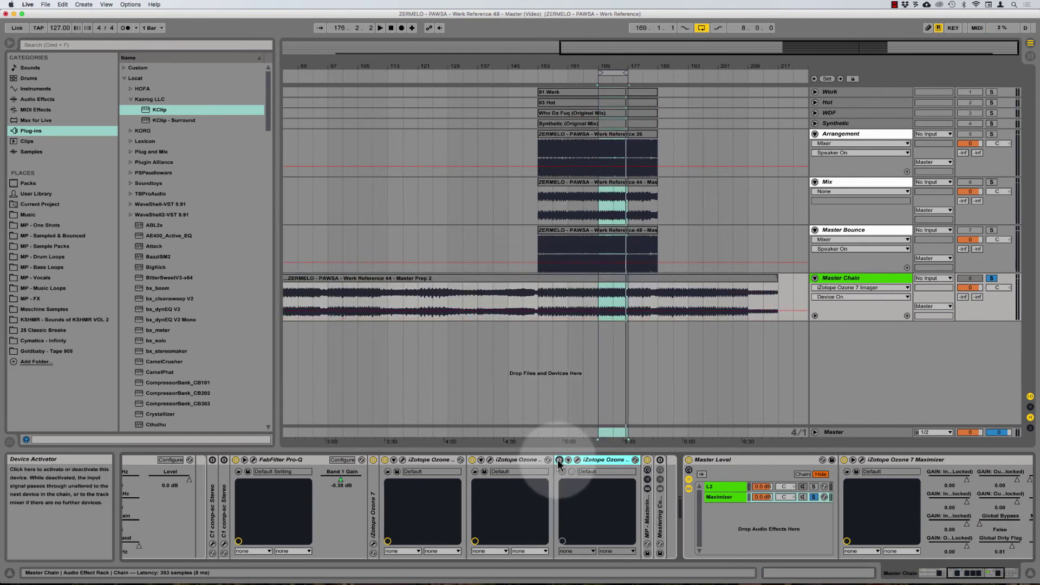
click(558, 460)
click(577, 460)
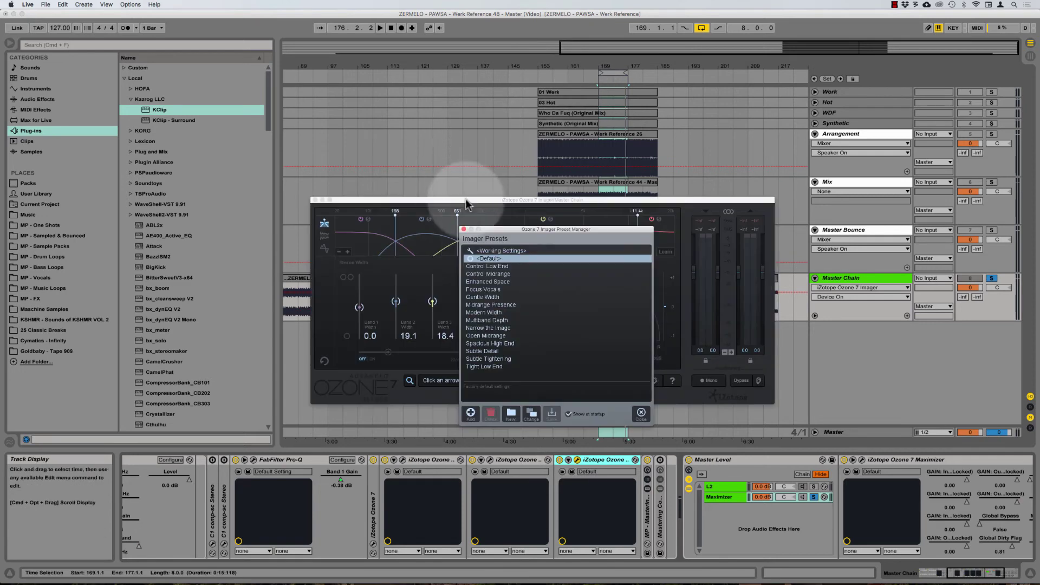
click(641, 413)
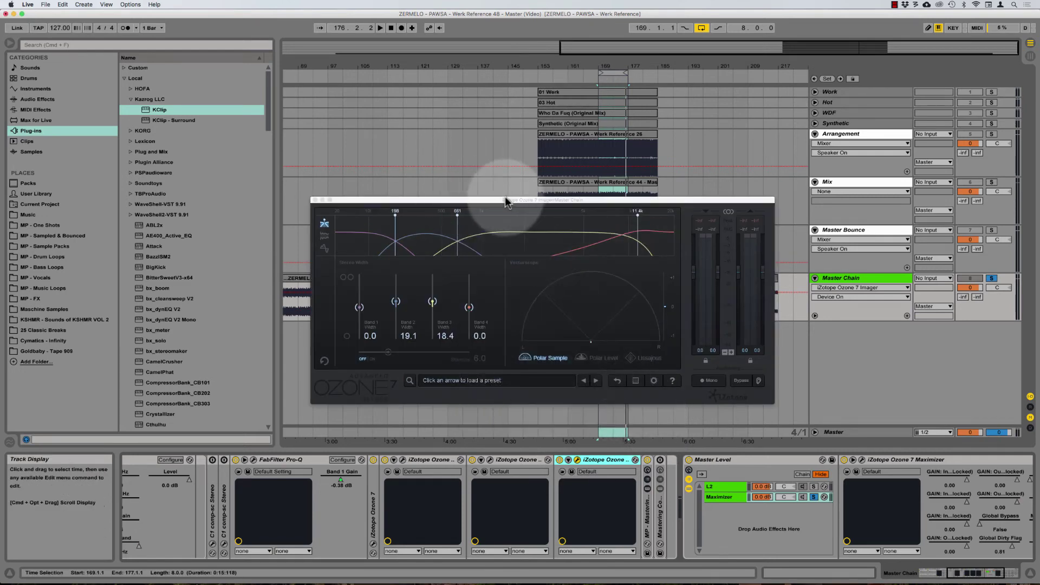
Open the Ozone 7 Exciter window and arrange it beside the Imager window to compare their crossover bands.
drag(530, 204, 658, 126)
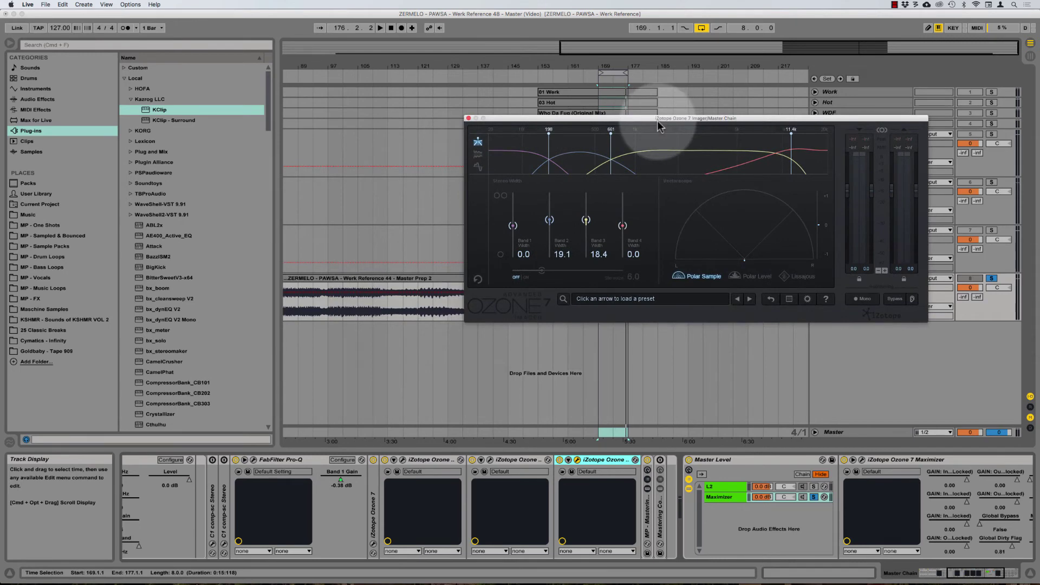
click(489, 459)
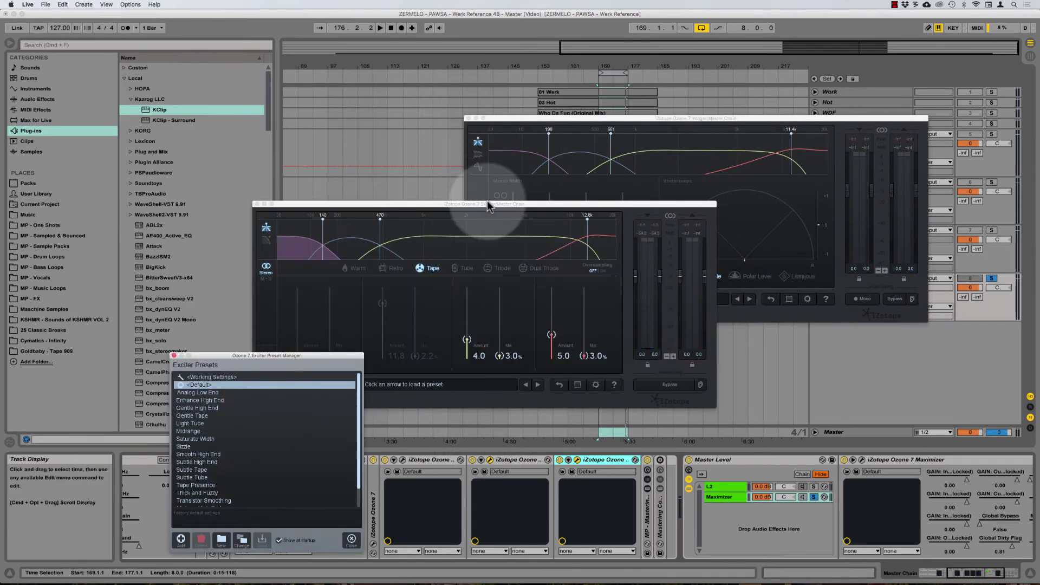
drag(487, 213, 238, 102)
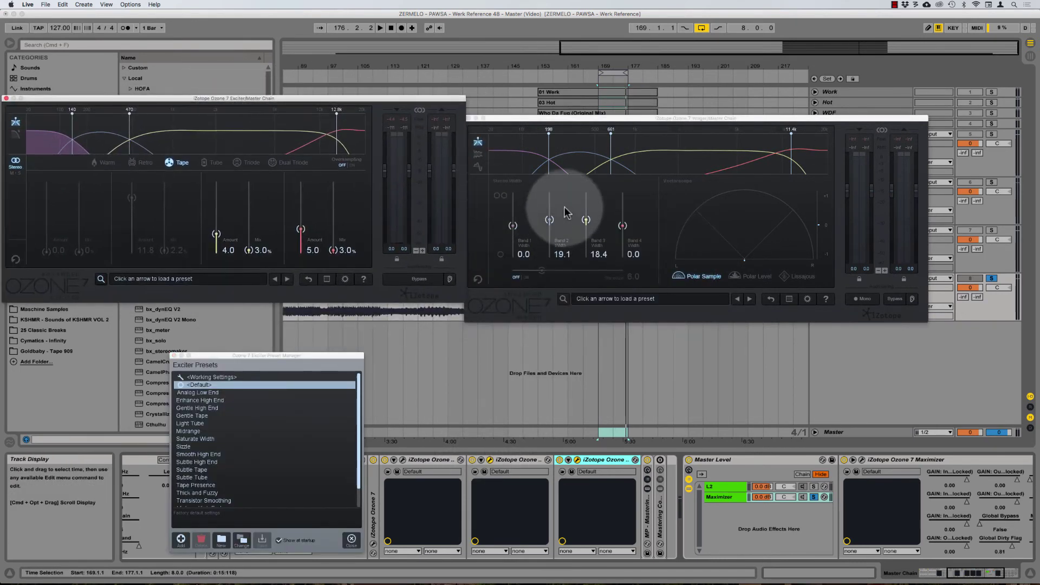
click(575, 121)
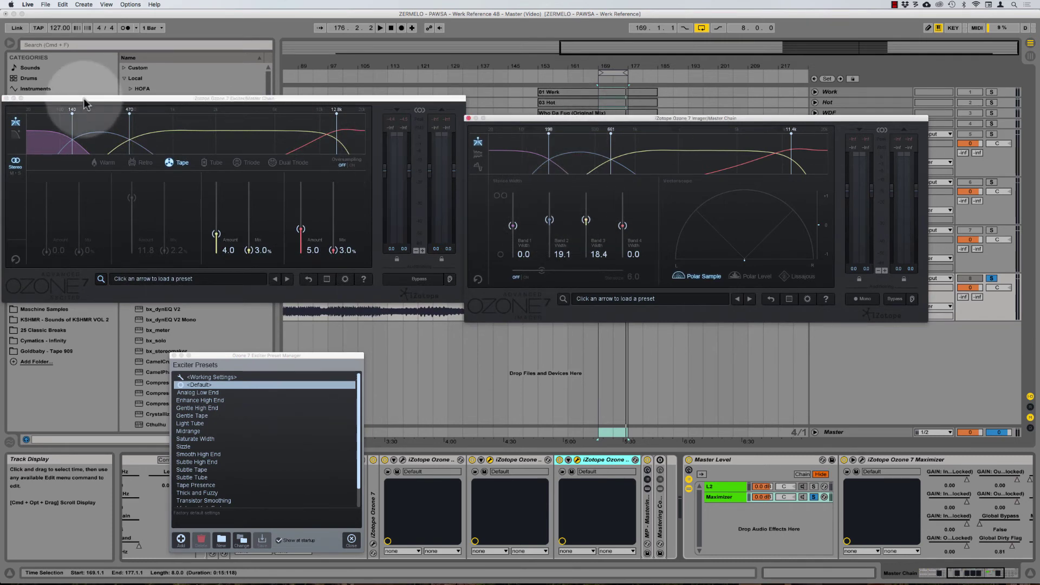
drag(81, 98, 126, 116)
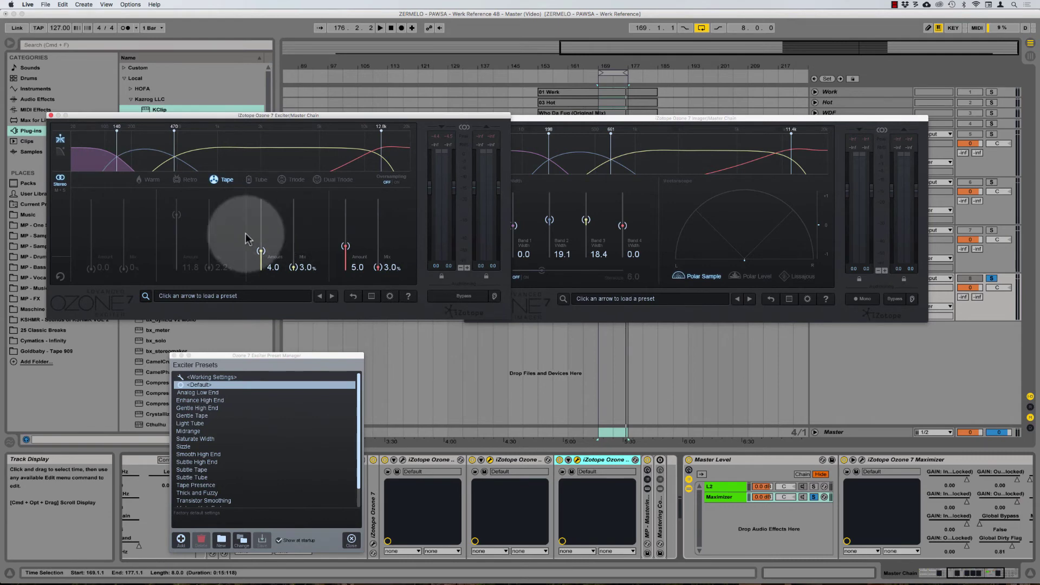
Close the Exciter window and reposition the Ozone 7 Imager window to clear the arrangement's track headers.
click(52, 115)
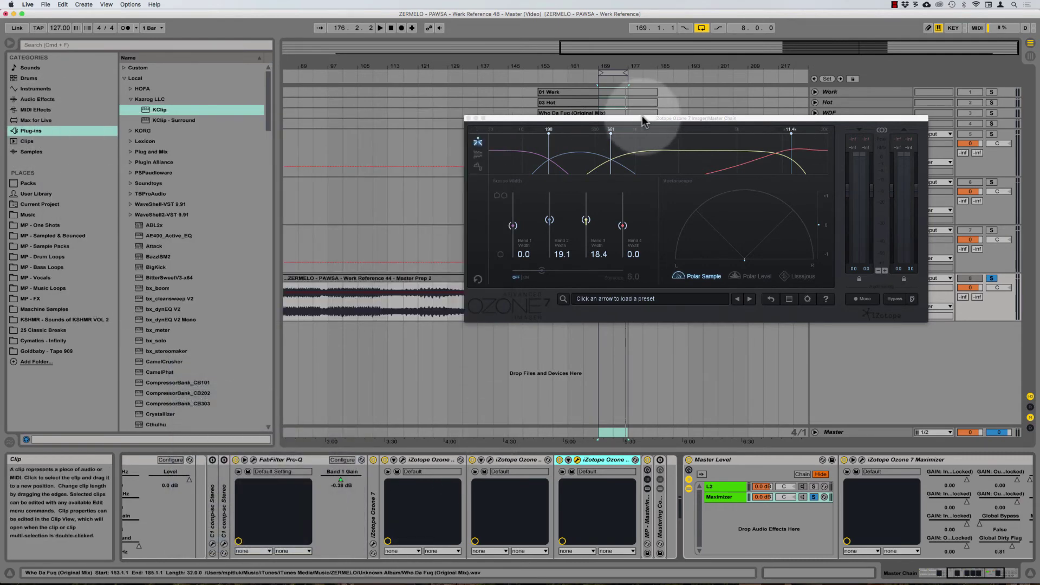
drag(600, 118, 298, 165)
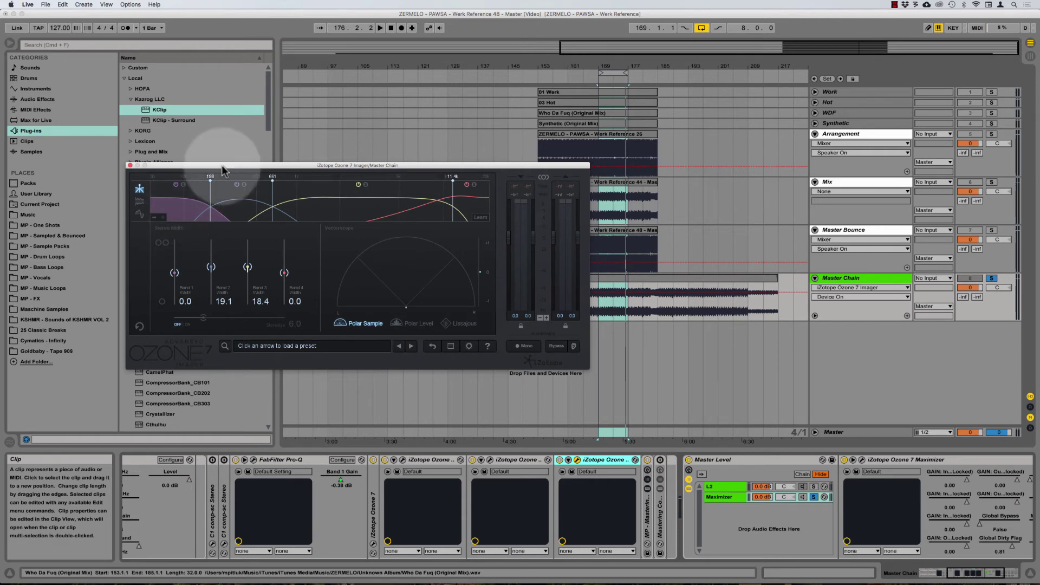
drag(226, 164, 254, 165)
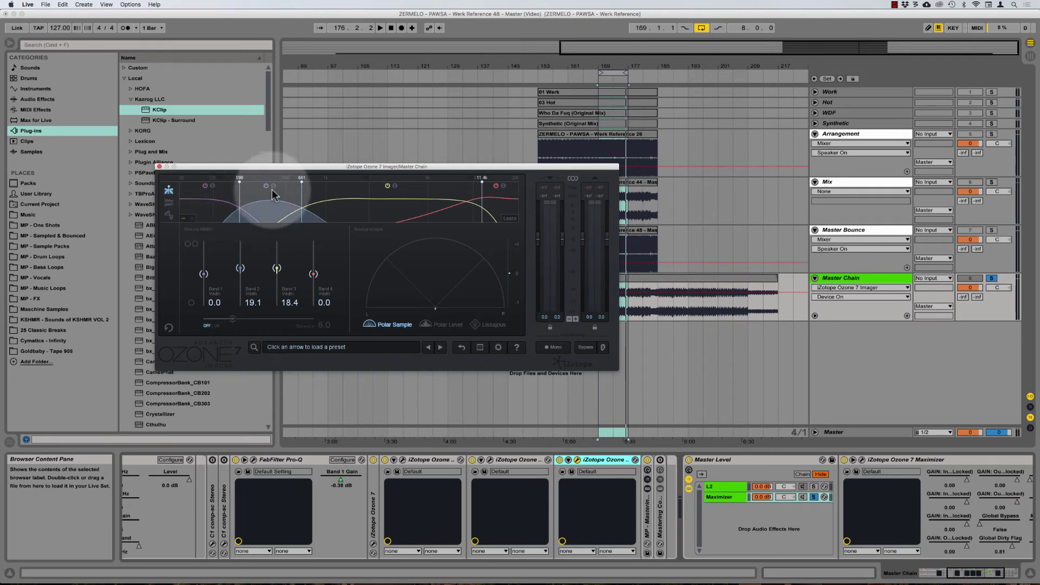
Play the loop and try widening the Imager's Band 2 to 100.0, undoing the change and stopping playback.
key(space)
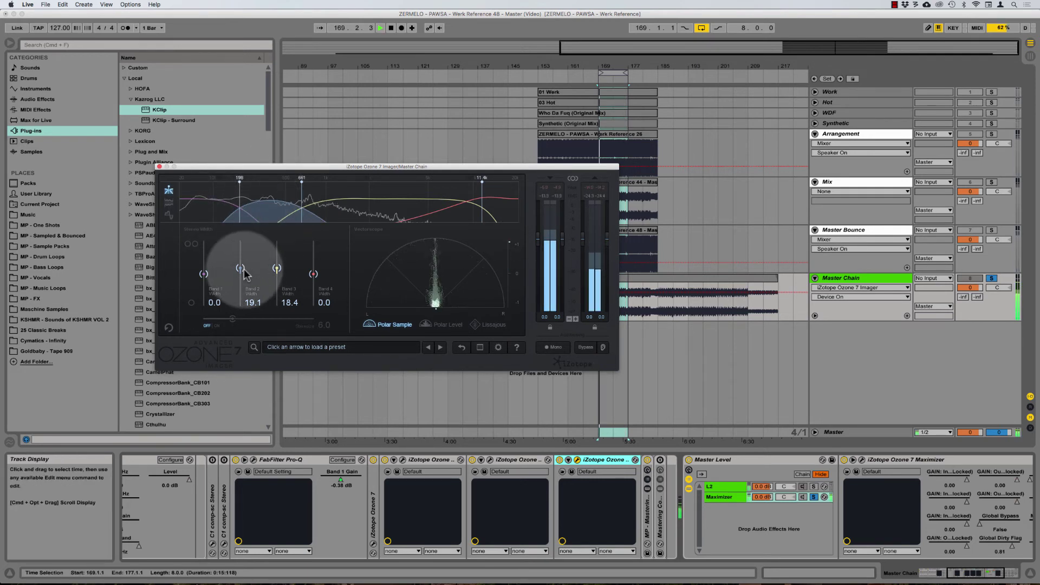
drag(240, 269, 250, 188)
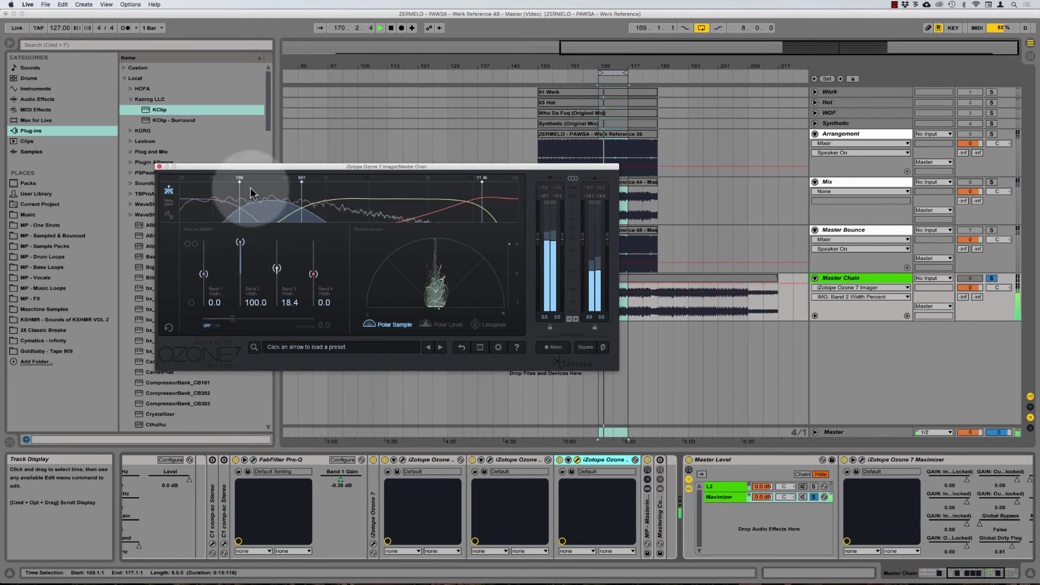
drag(276, 268, 274, 241)
key(super+z)
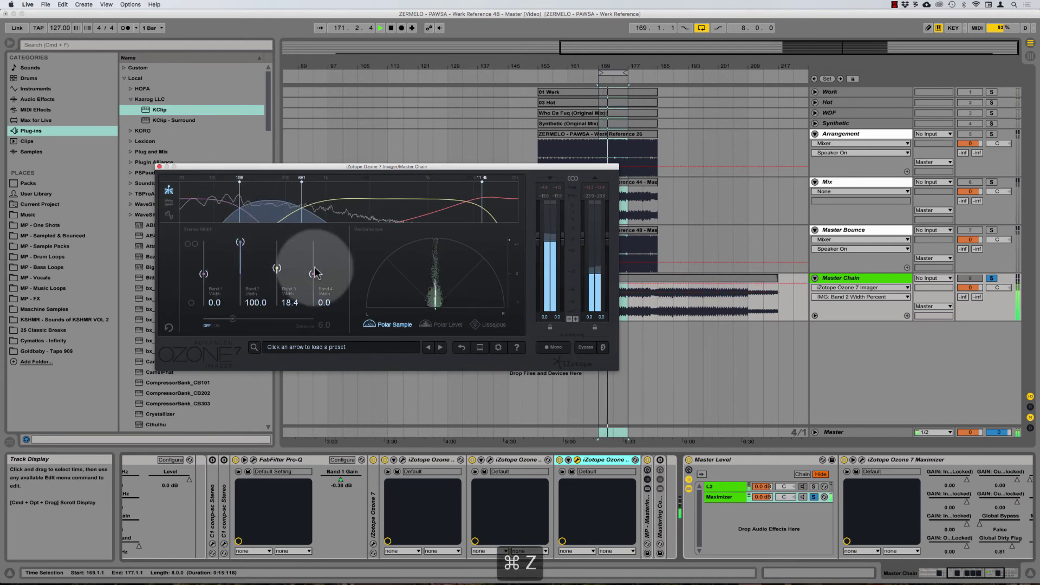
key(super+z)
key(space)
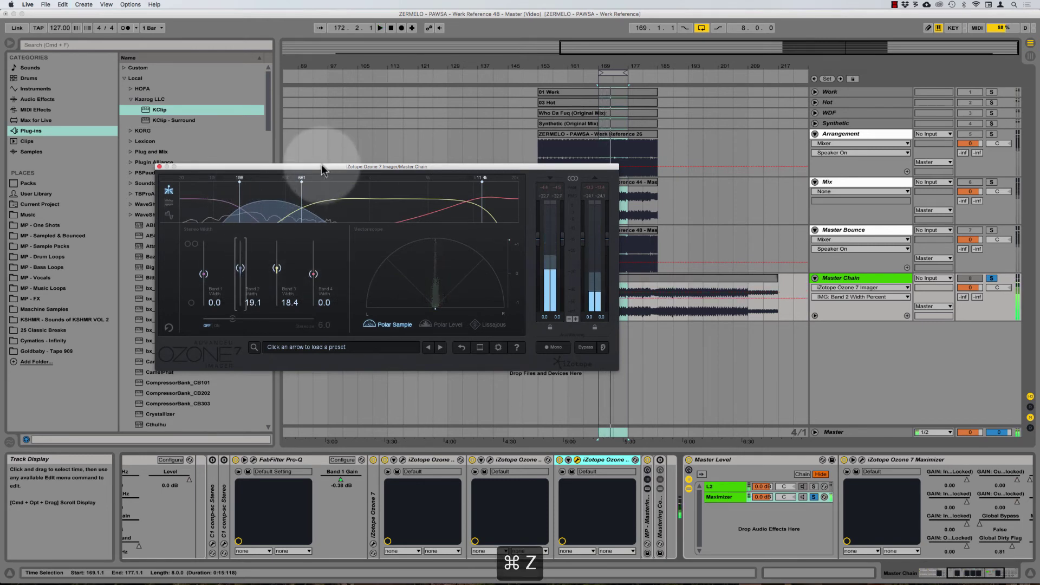
Reset the Imager's Band 2 width to 0.0, play the loop and raise the width to 100.0 to hear the extreme setting.
drag(321, 167, 352, 166)
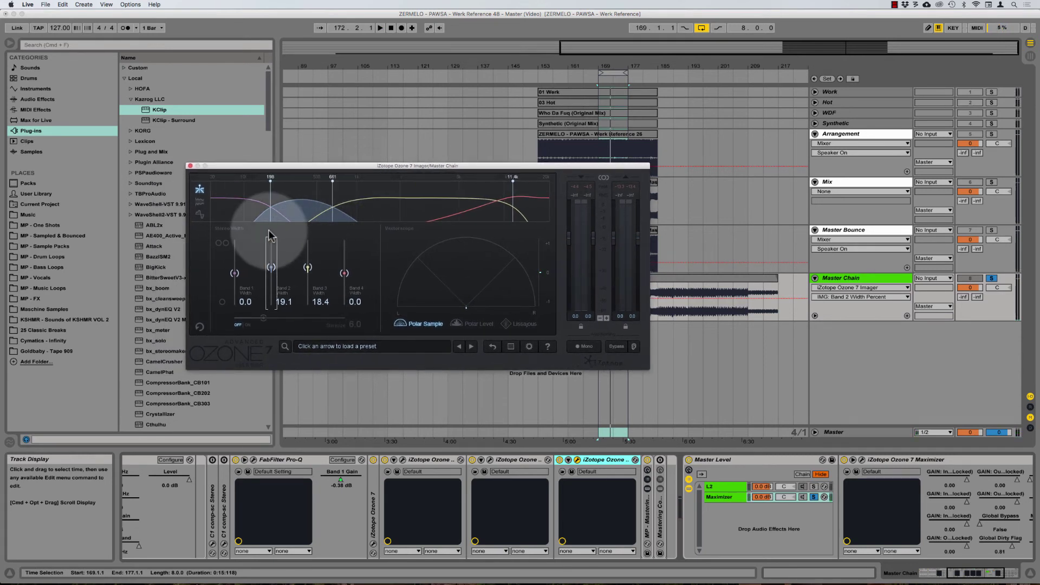
alt+click(272, 272)
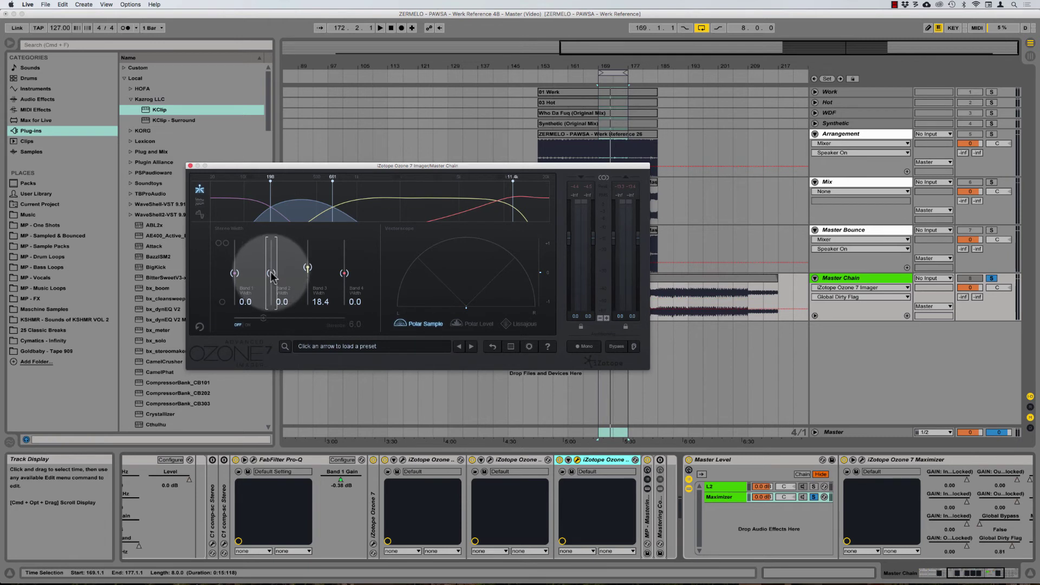
key(space)
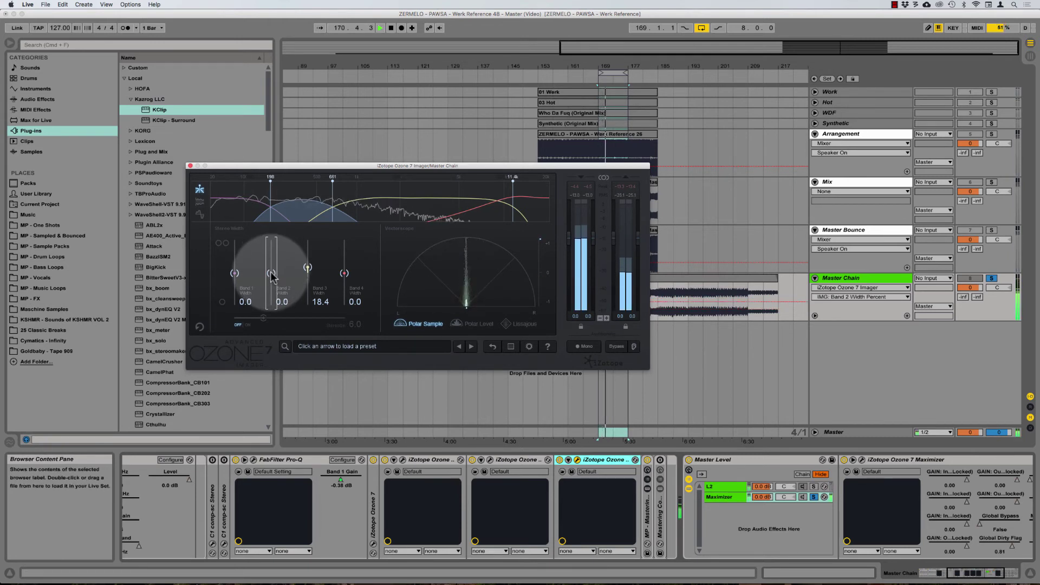
drag(273, 275, 282, 239)
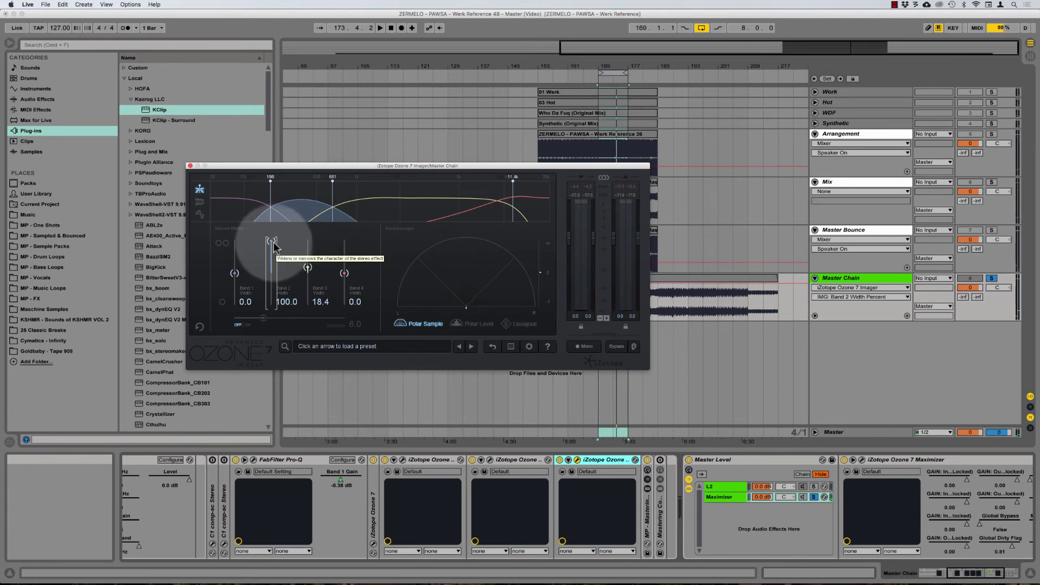
Set the Imager's Band 2 width to 19.2 and play the loop.
alt+click(274, 244)
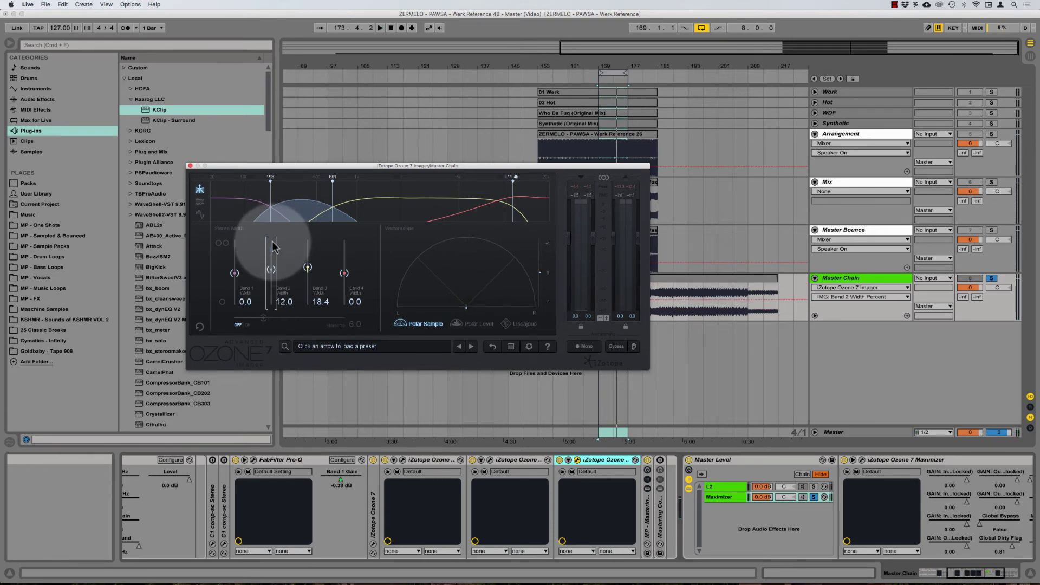
key(super+Down)
key(super+Down)
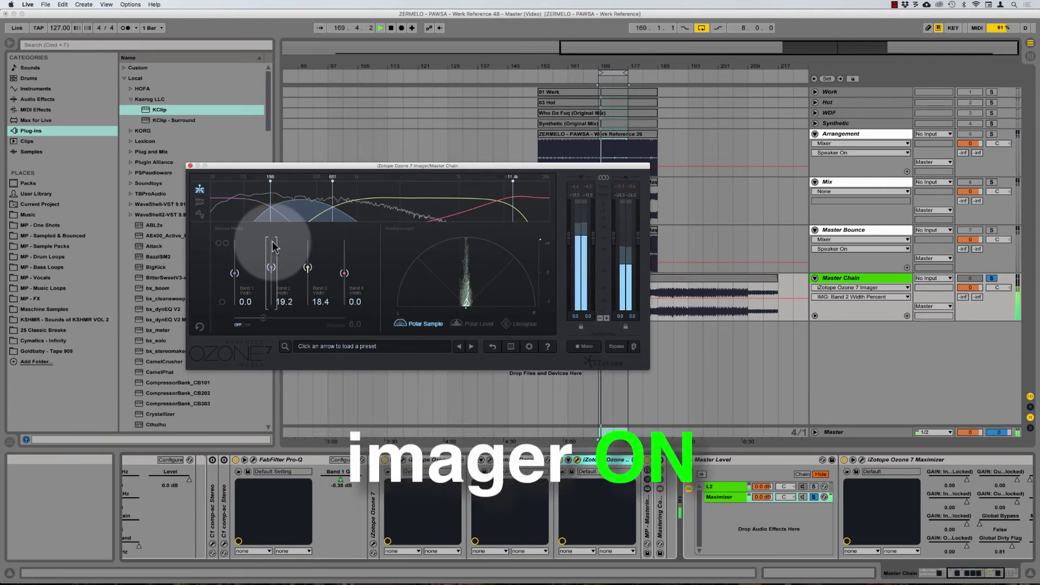
key(super+Up)
key(super+Down)
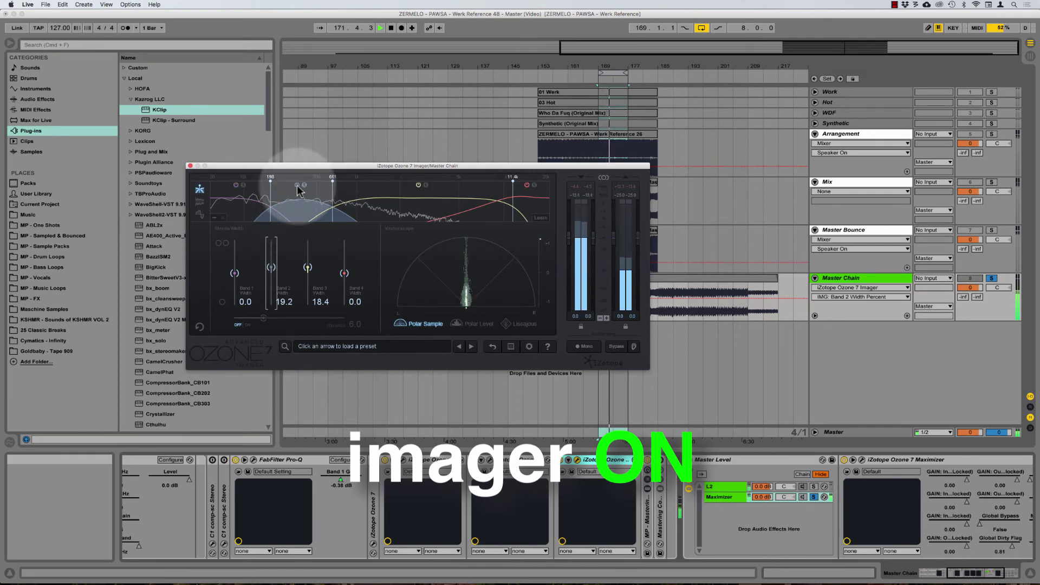
Compare the playing loop with the Imager's Band 2 off and on, leaving the band on.
click(296, 185)
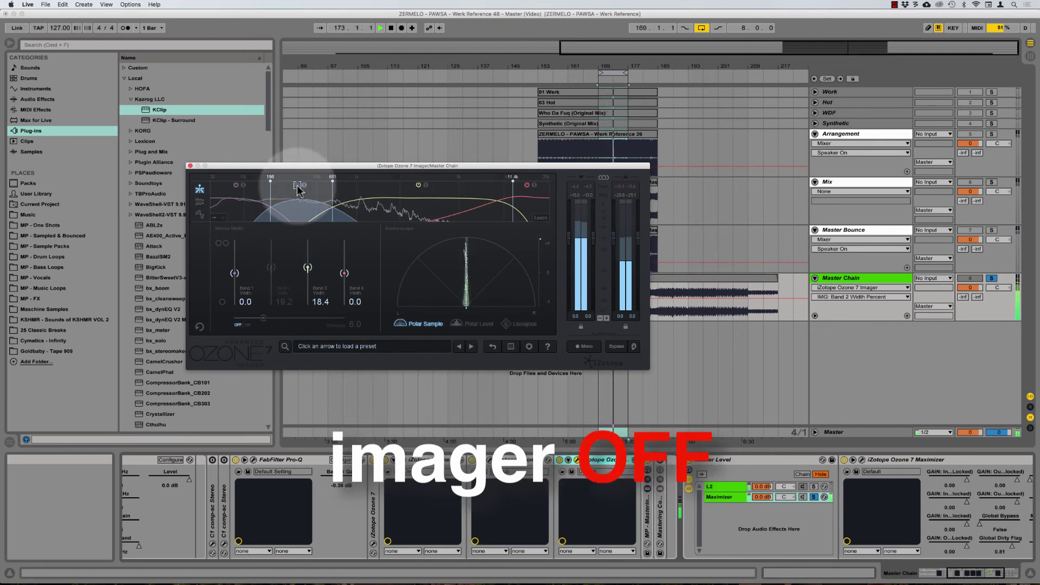
click(296, 186)
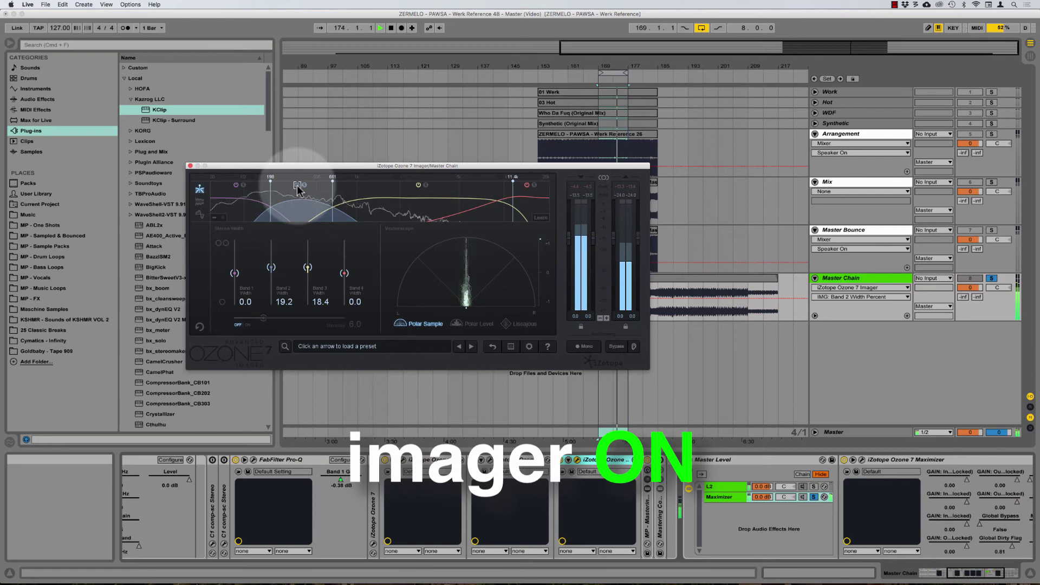
click(297, 186)
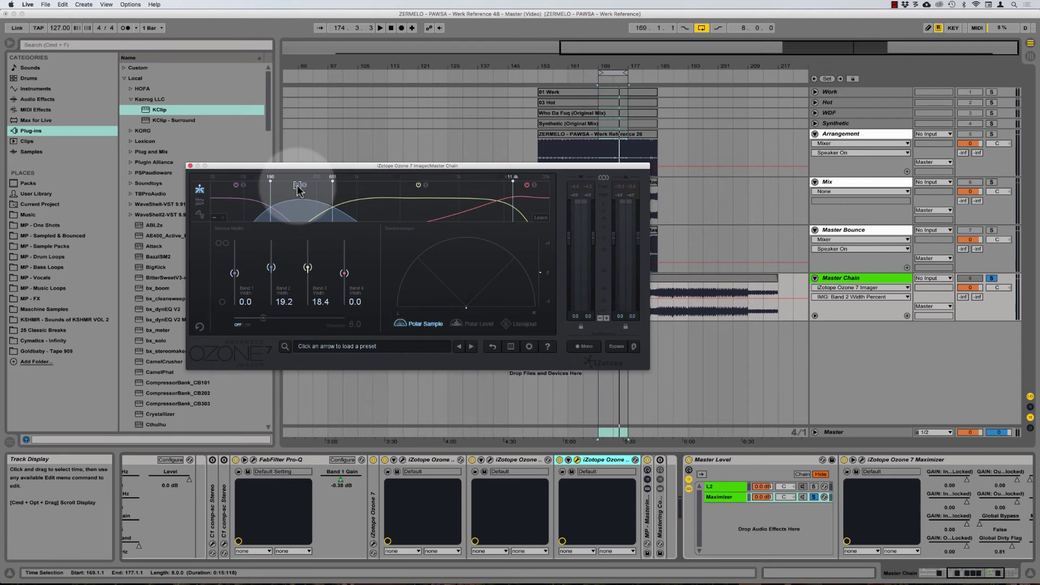
Solo the Imager's Band 3 and compare the loop with its widening on and off, stopping playback.
click(426, 185)
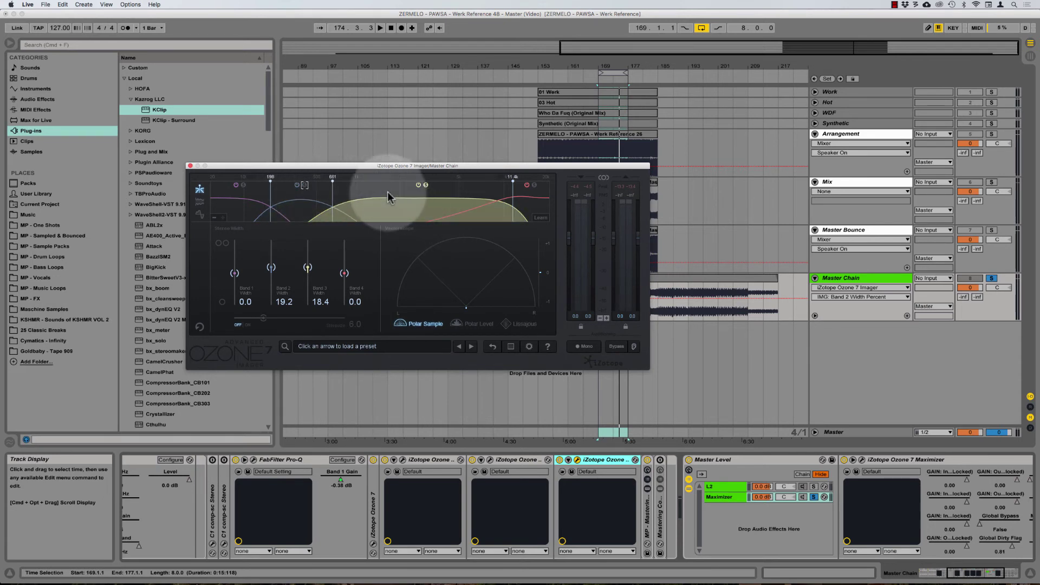
key(space)
click(318, 265)
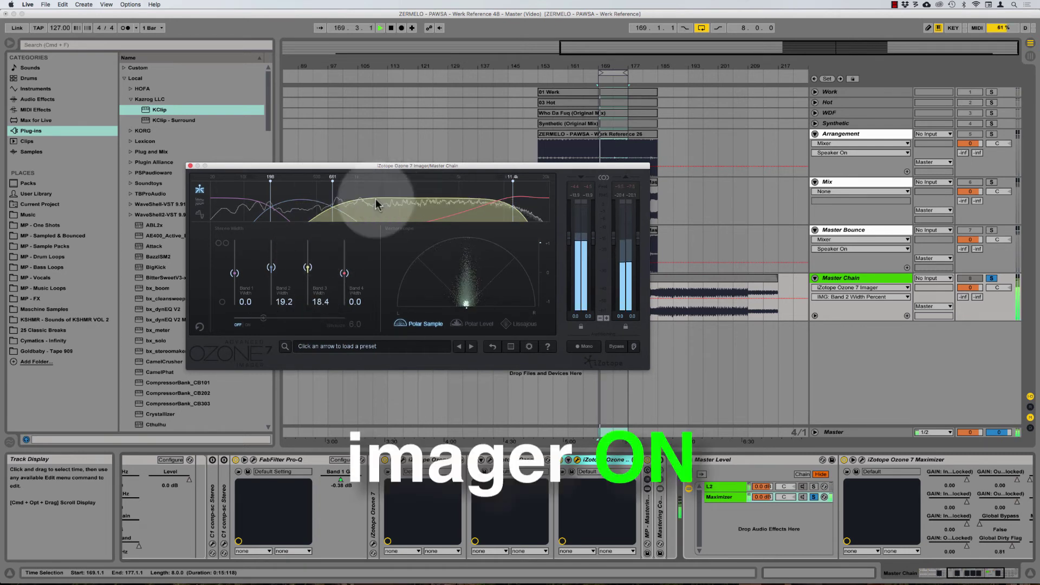
click(418, 184)
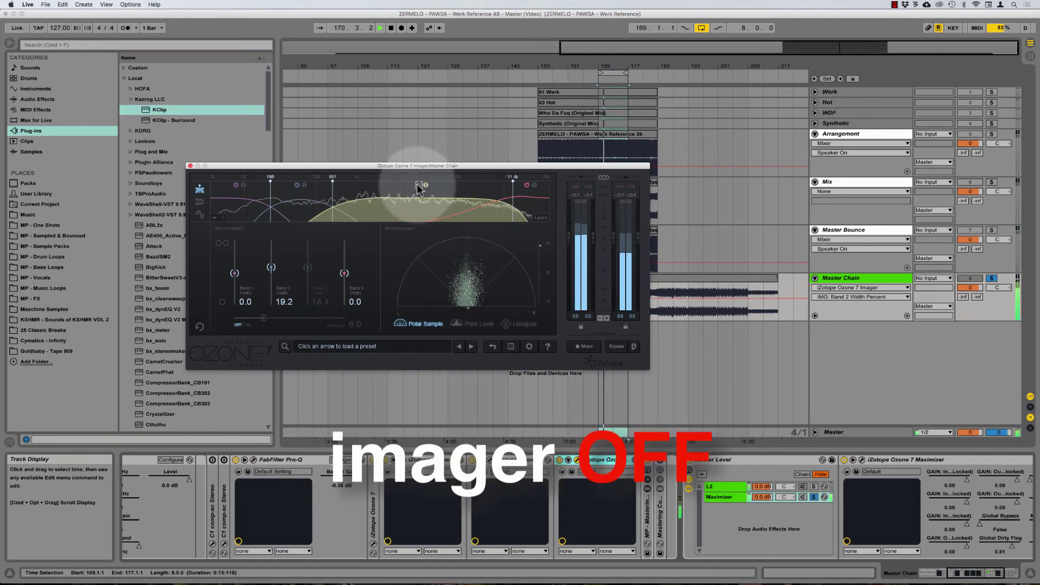
click(418, 184)
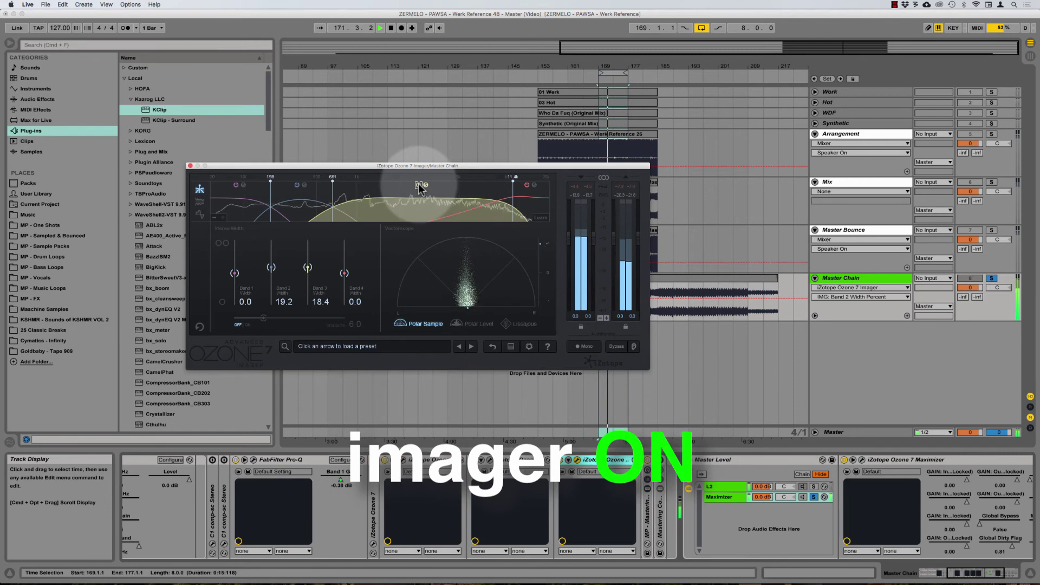
click(418, 185)
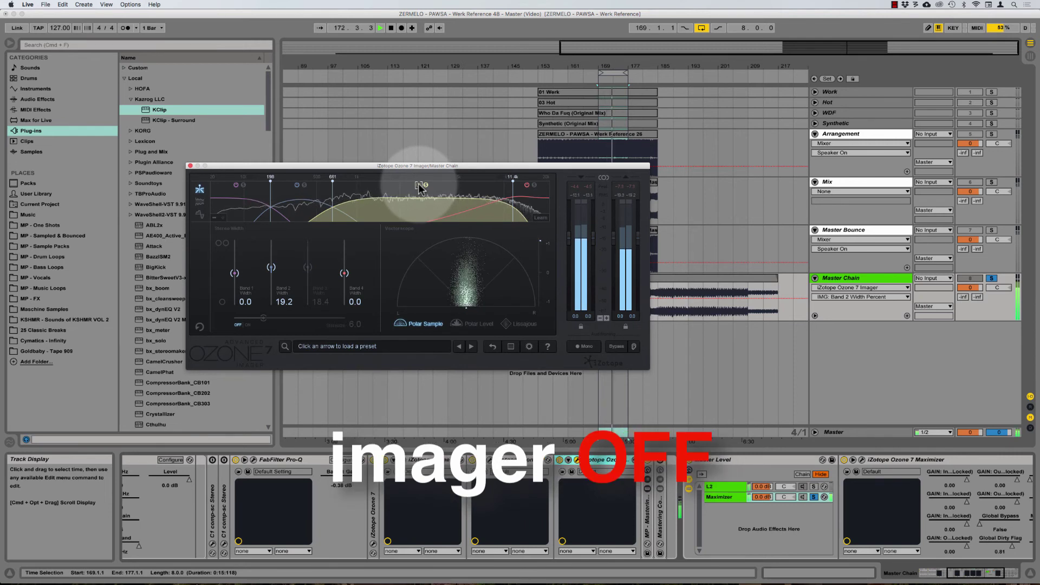
click(418, 185)
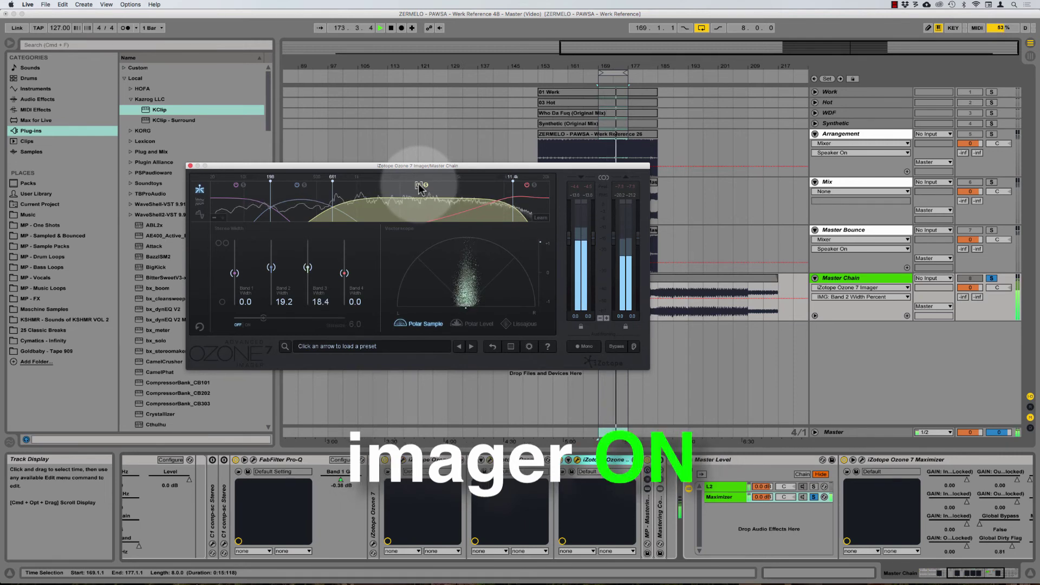
click(418, 185)
key(space)
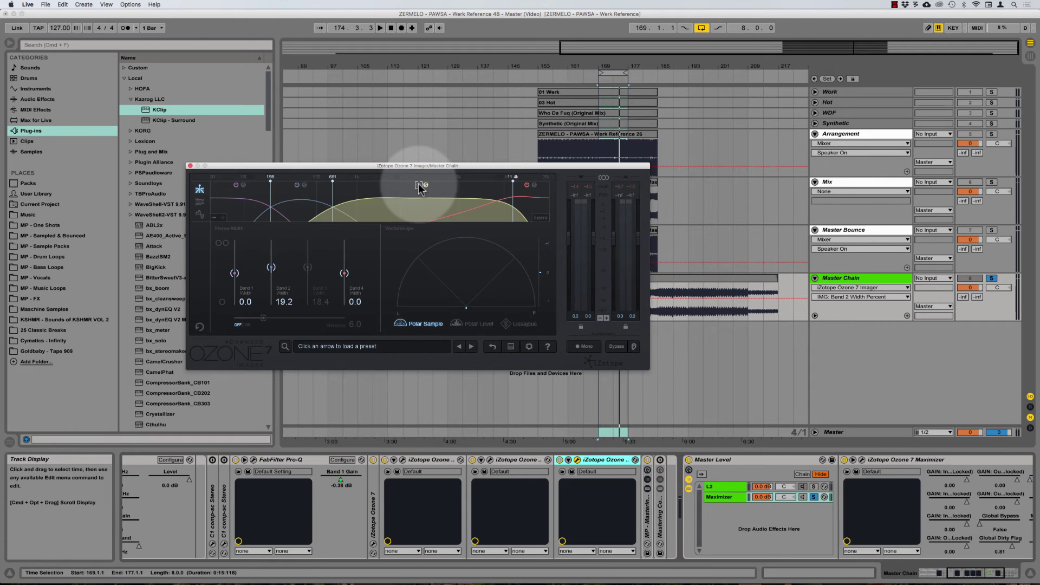
Play the loop and compare it with the Imager's Band 3 on and off, leaving the band on.
click(419, 187)
key(space)
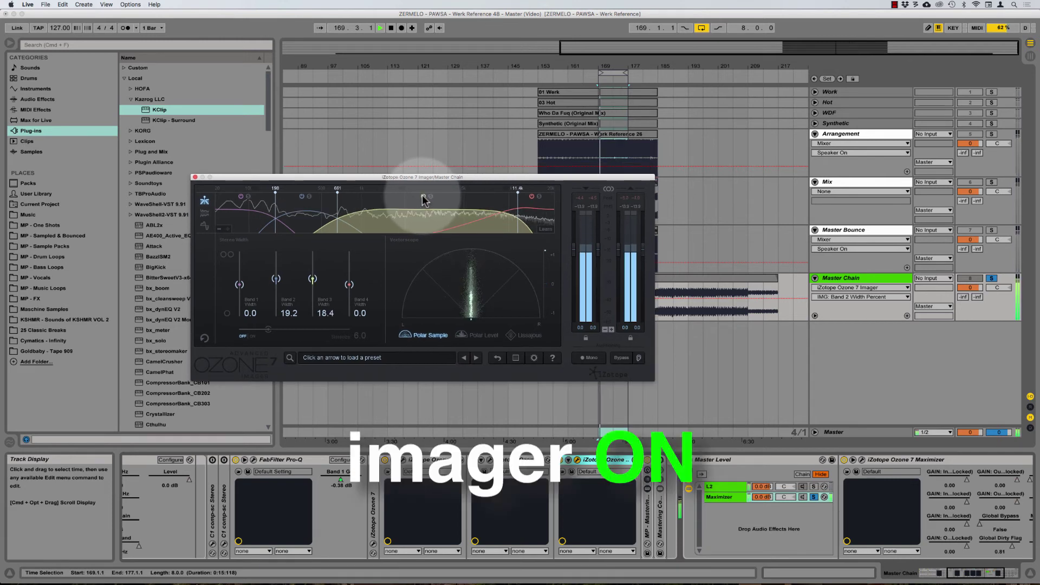
click(423, 197)
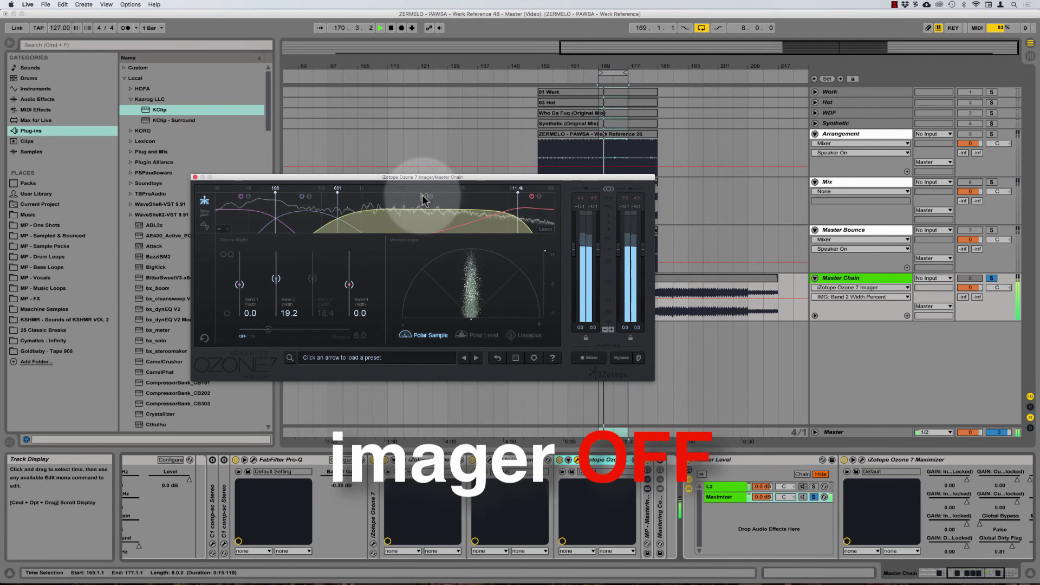
click(423, 197)
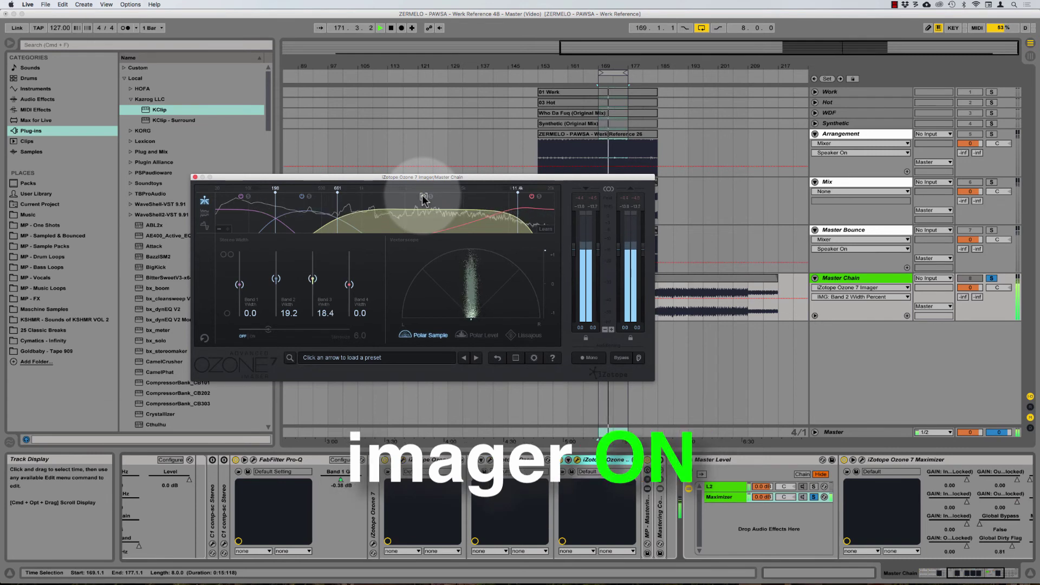
click(423, 196)
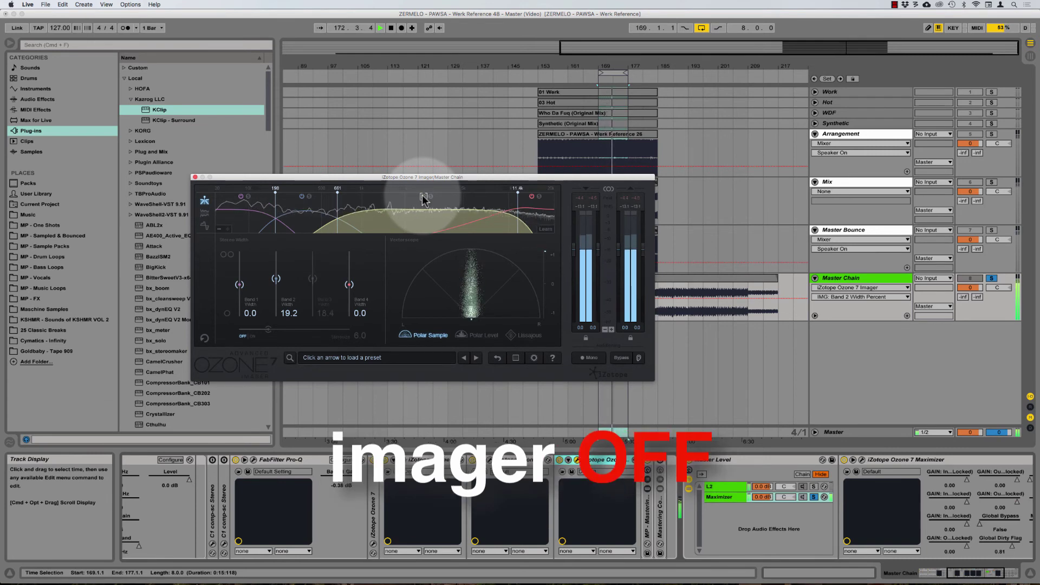
click(422, 196)
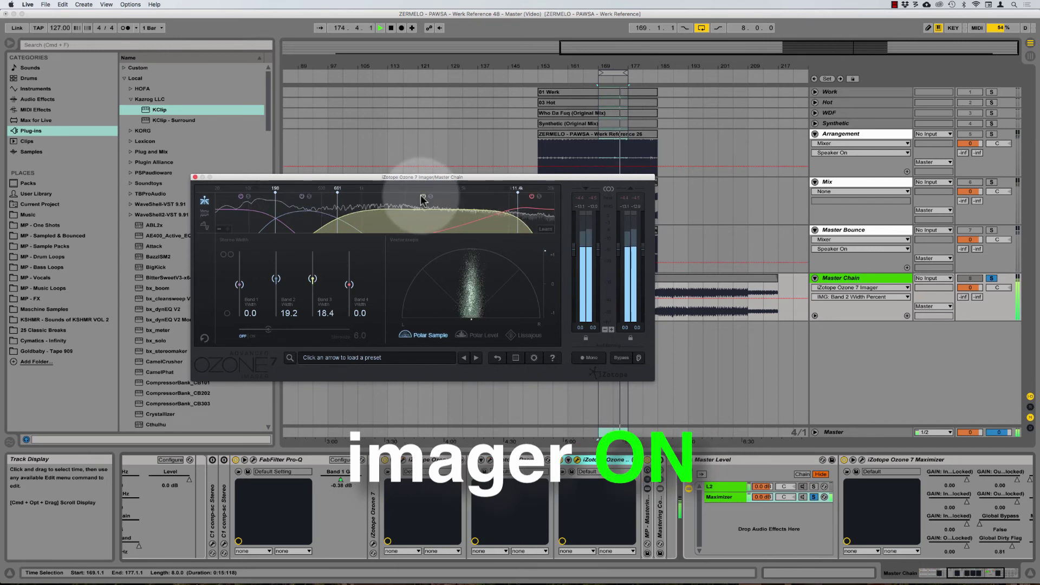
click(423, 196)
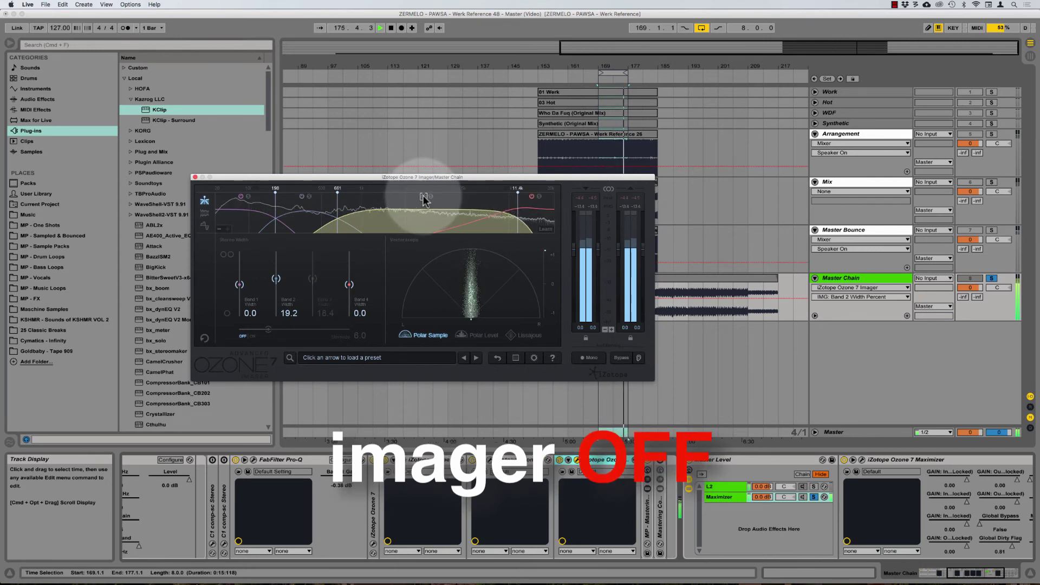
click(423, 196)
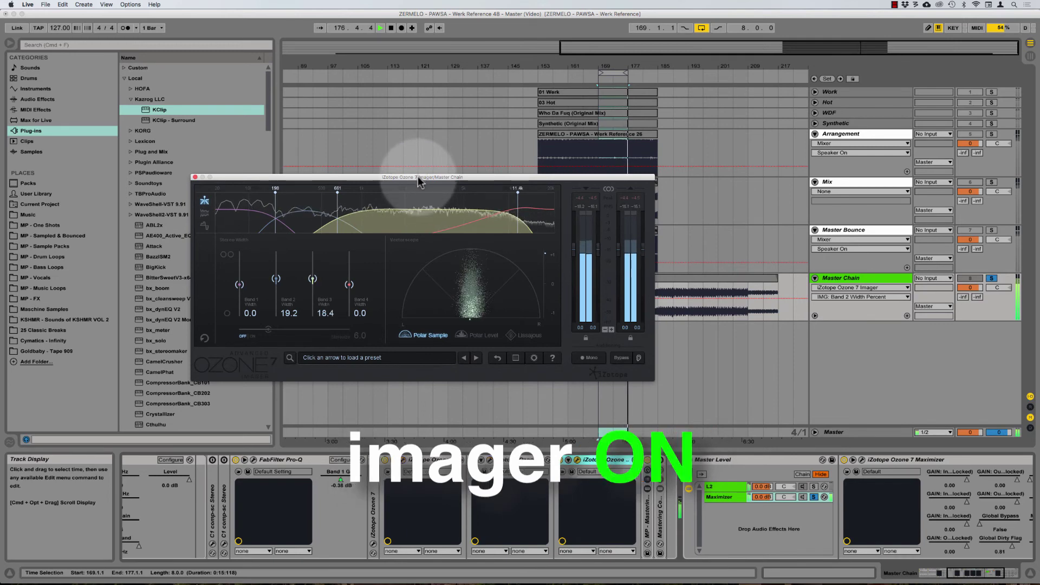
Turn on the Mastering Compressor rack in the Master Chain.
click(370, 459)
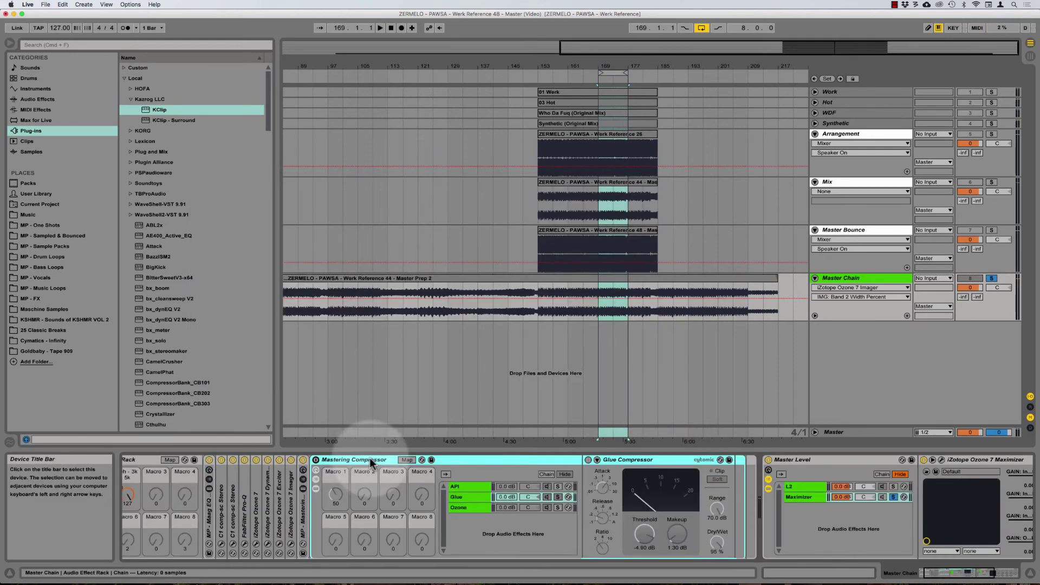
key(0)
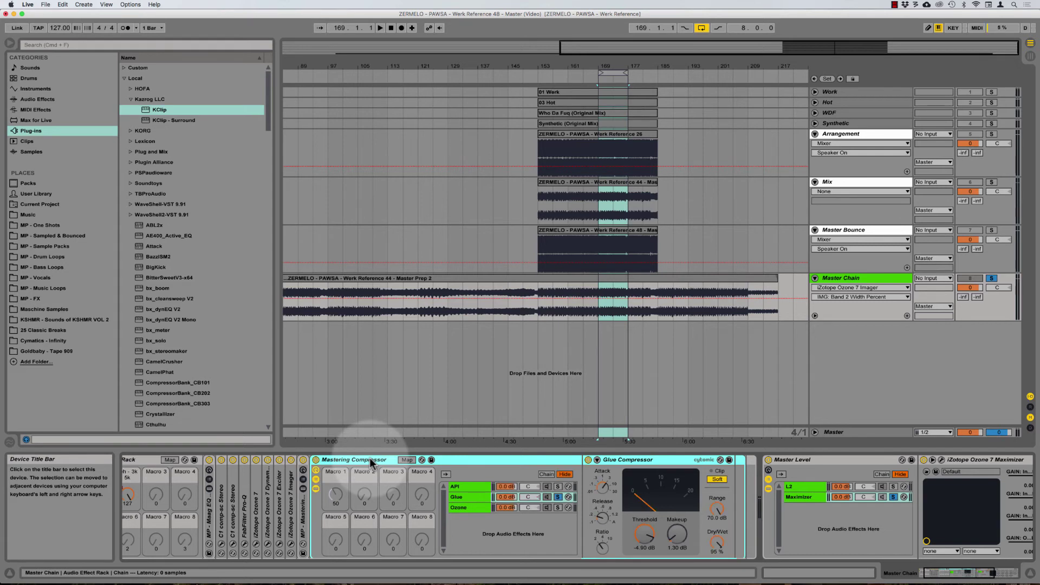
scroll(369, 457, right, 3)
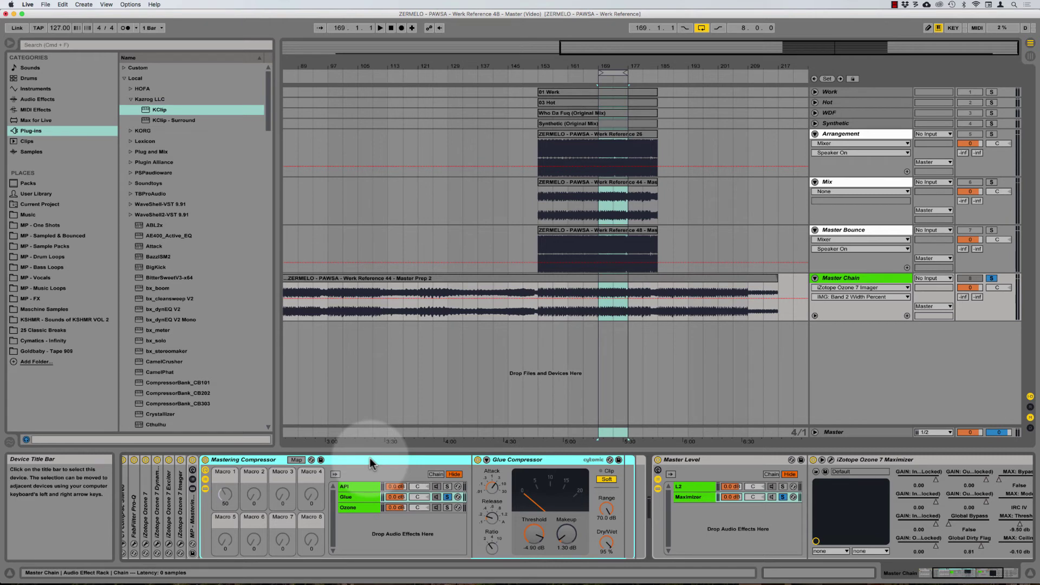
Examine the devices in the Mastering Compressor's API, Glue and Ozone chains, returning to the Glue chain.
click(359, 486)
click(355, 497)
click(352, 506)
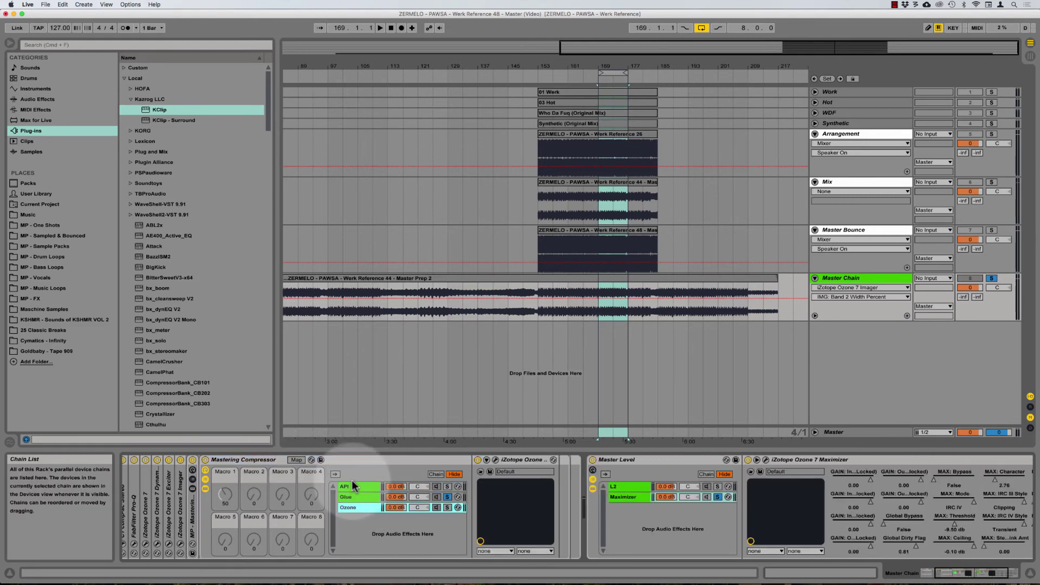
click(352, 486)
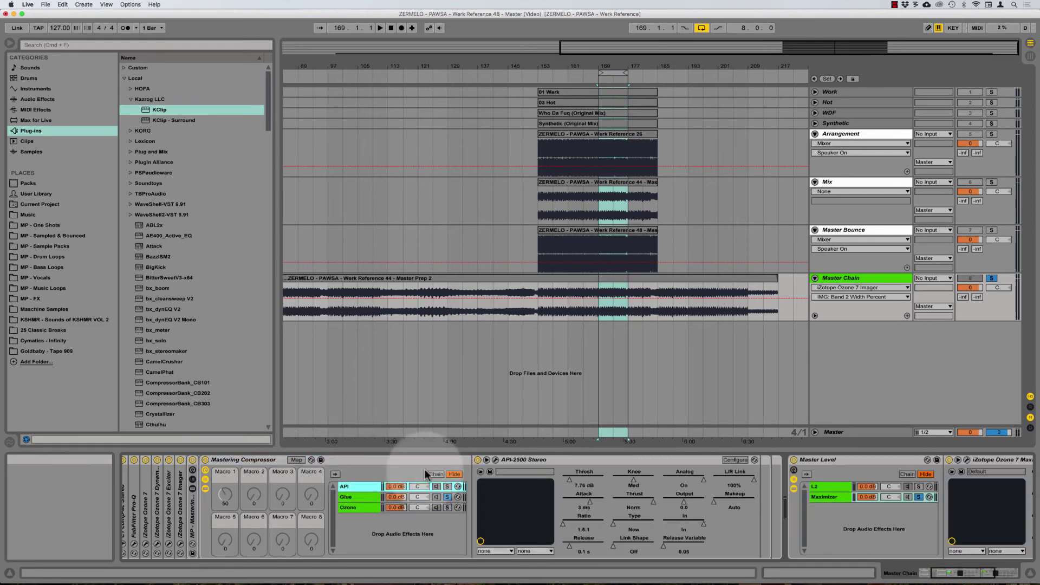
click(495, 459)
click(495, 460)
click(345, 496)
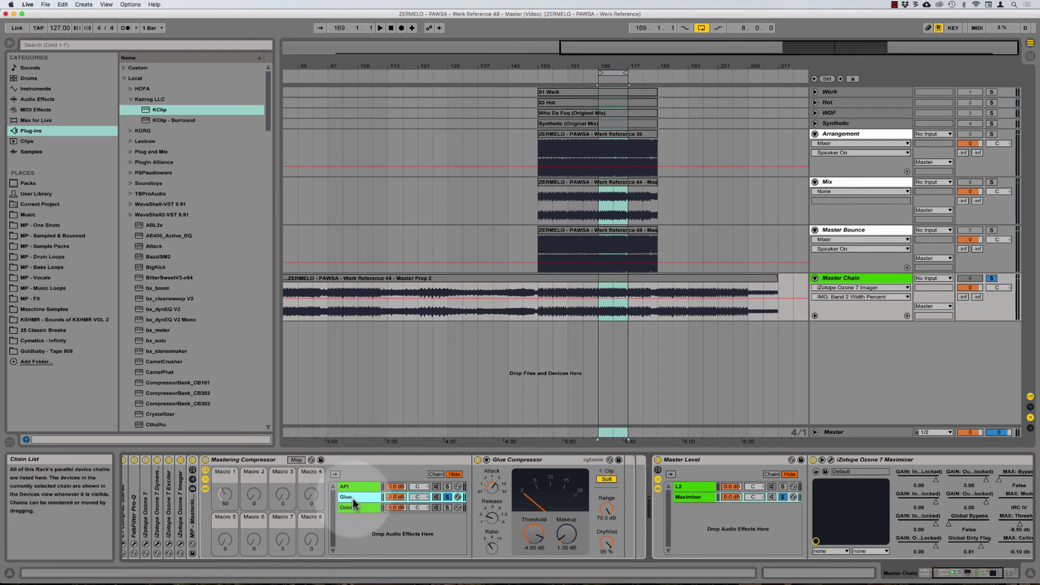
Examine the Glue Compressor's attack and release settings.
scroll(352, 501, right, 3)
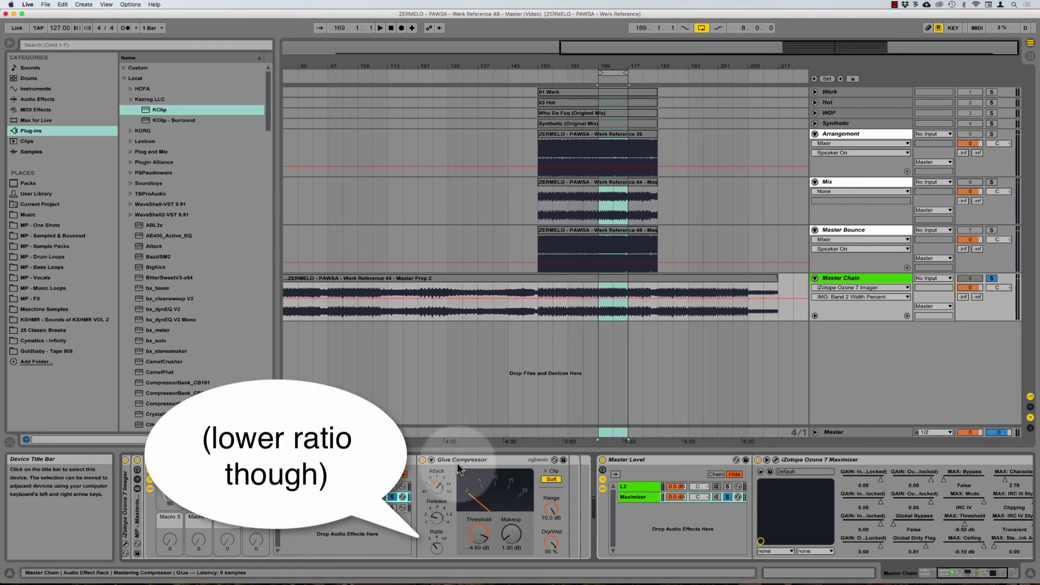
click(436, 481)
mouse_move(440, 487)
mouse_down()
mouse_move(439, 512)
mouse_move(441, 467)
mouse_move(440, 498)
mouse_move(440, 479)
mouse_up()
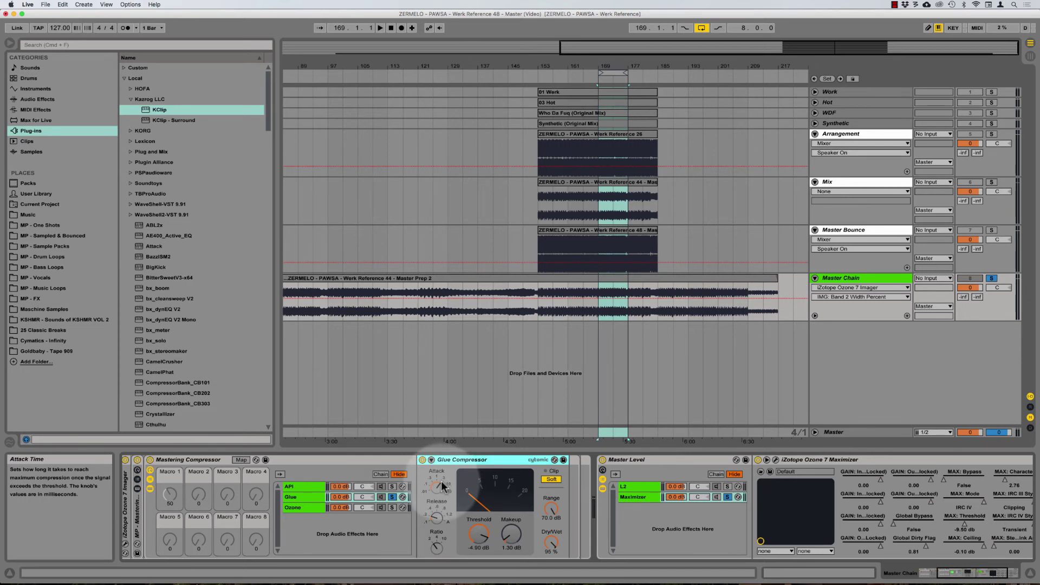
click(434, 520)
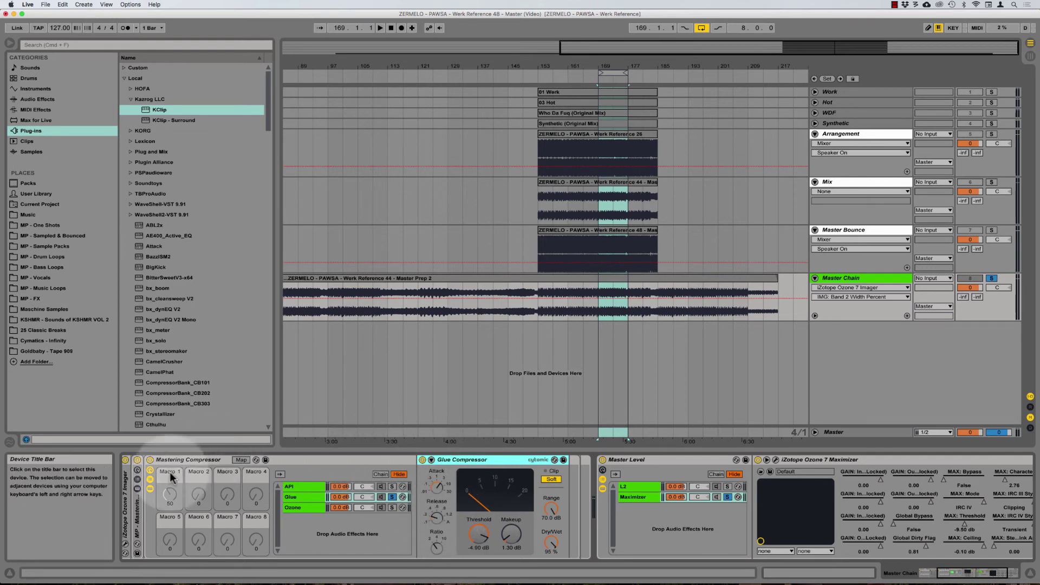
Play the loop and compare it with the Mastering Compressor rack off and on, leaving the rack on.
click(150, 459)
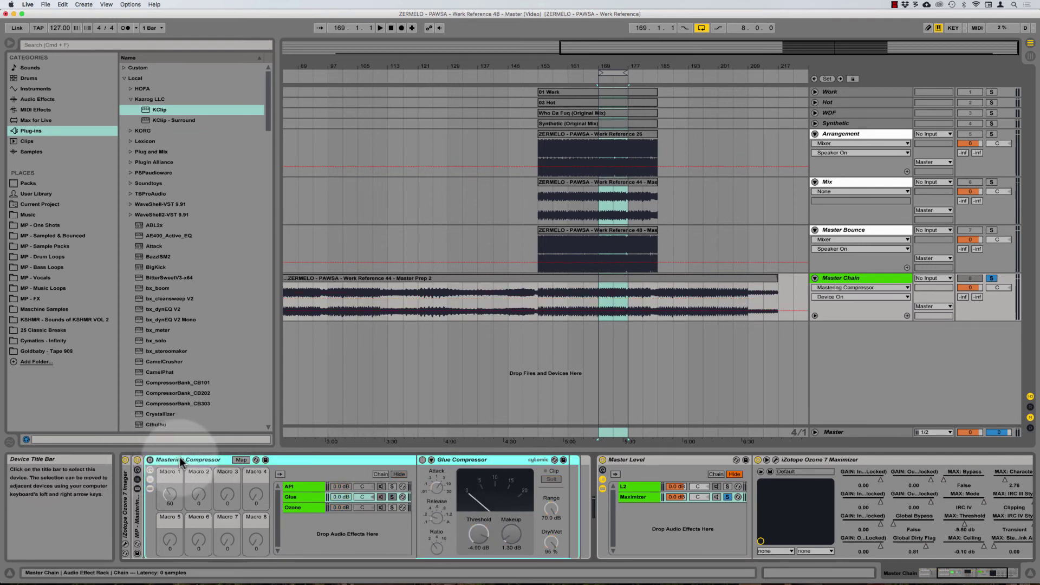
key(space)
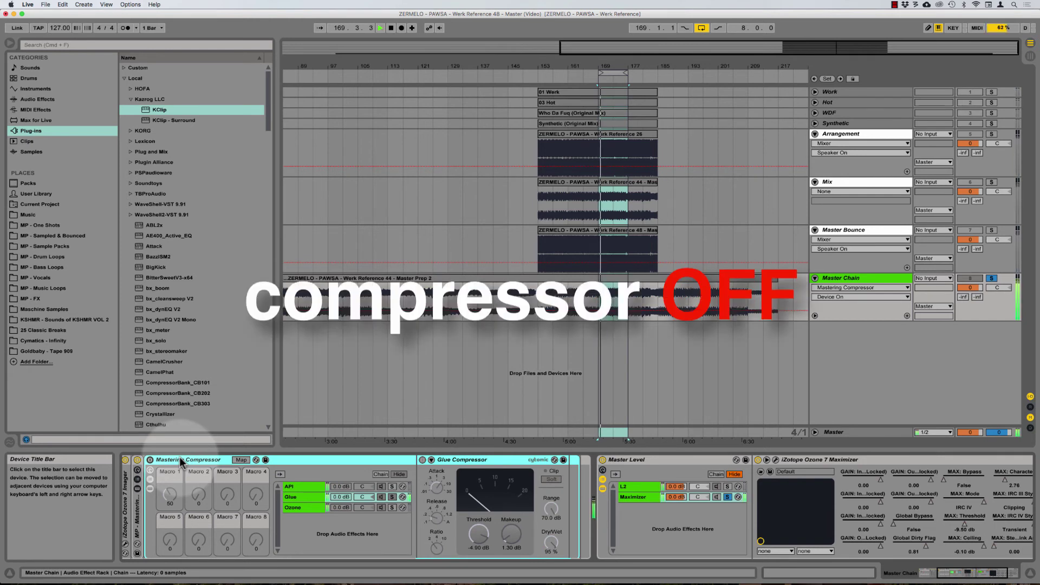
key(0)
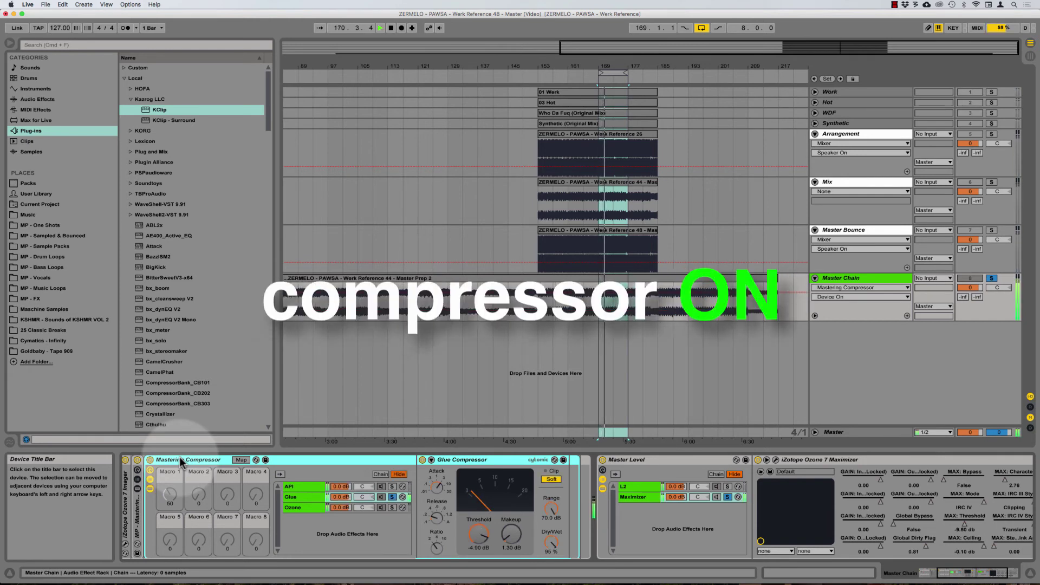
key(0)
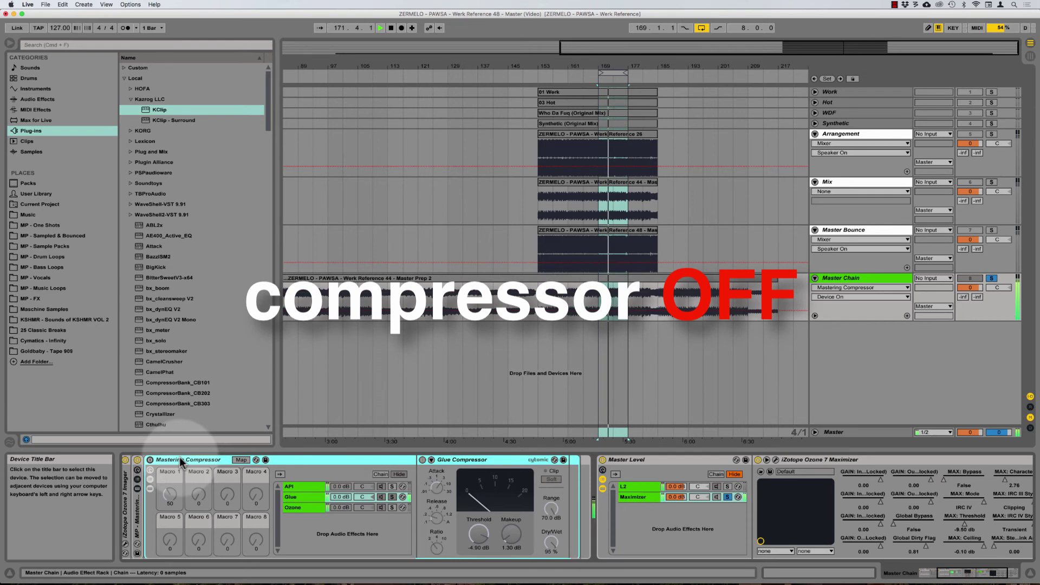
key(0)
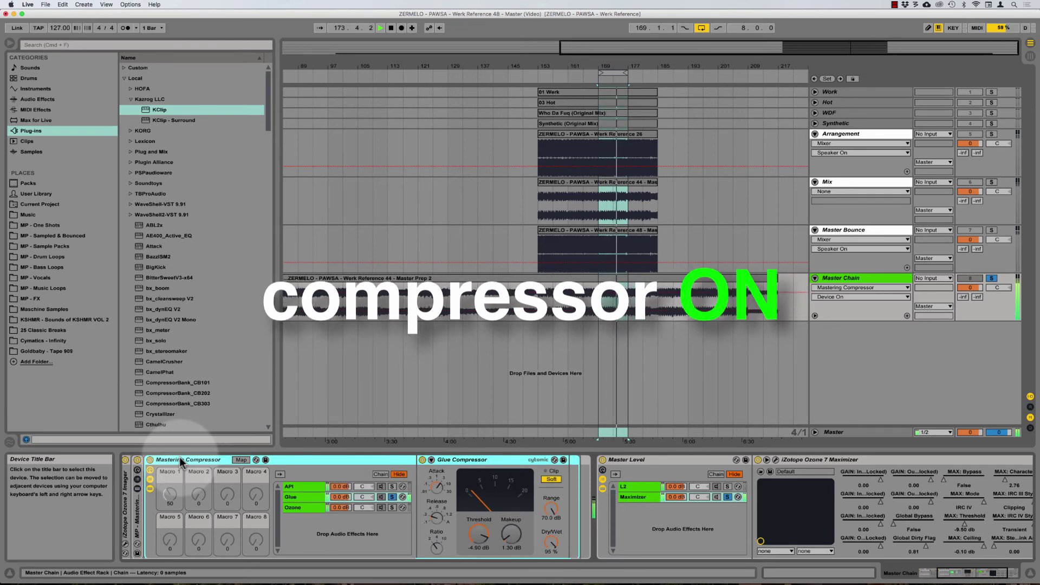
key(0)
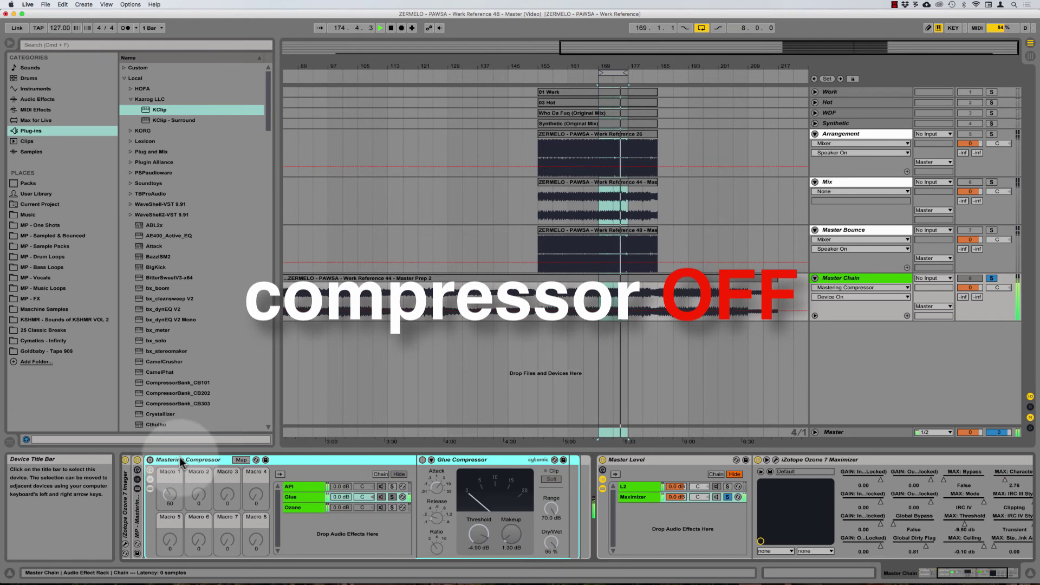
key(0)
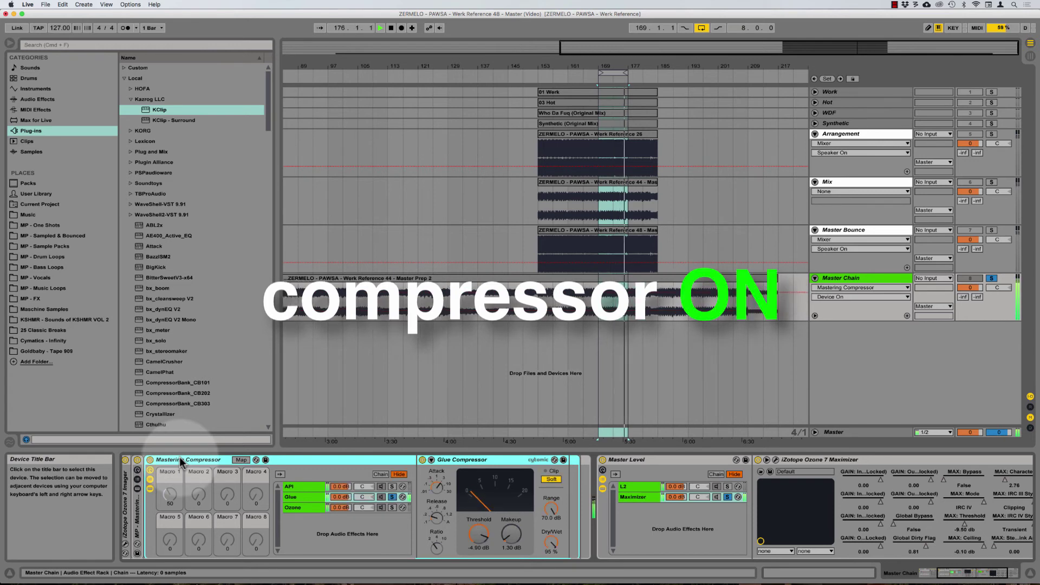
key(0)
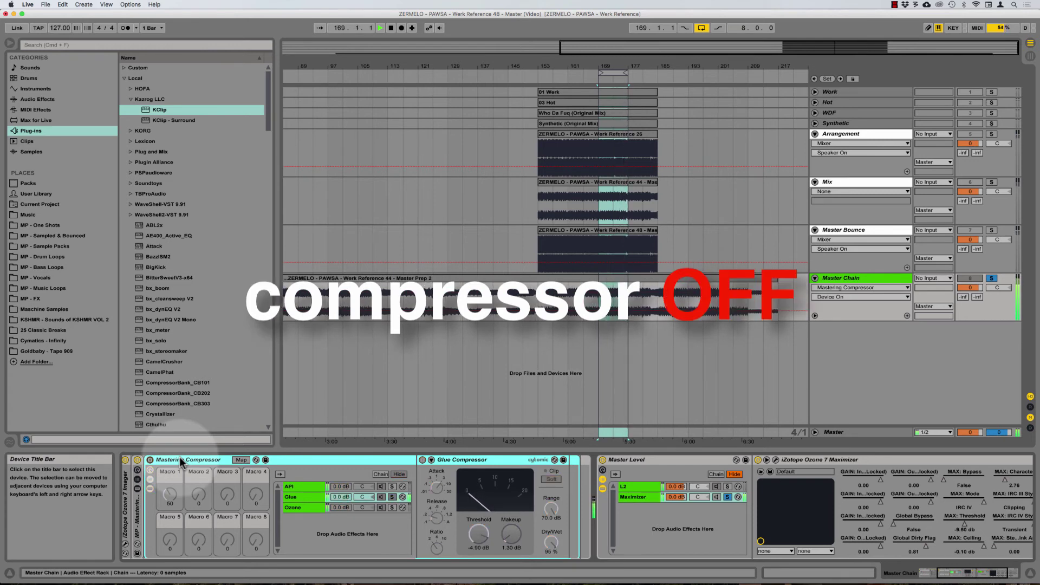
key(0)
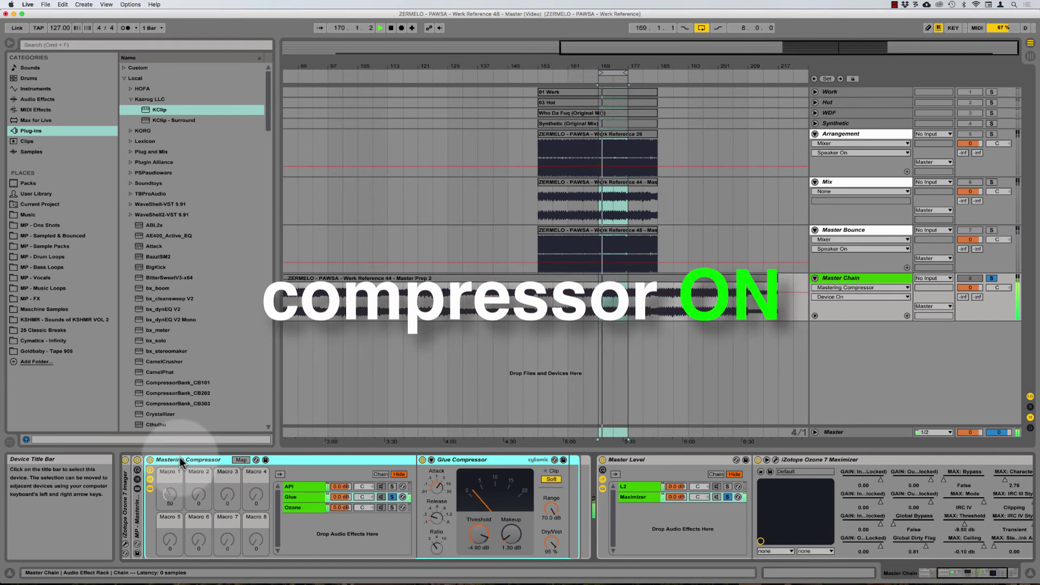
key(0)
key(0)
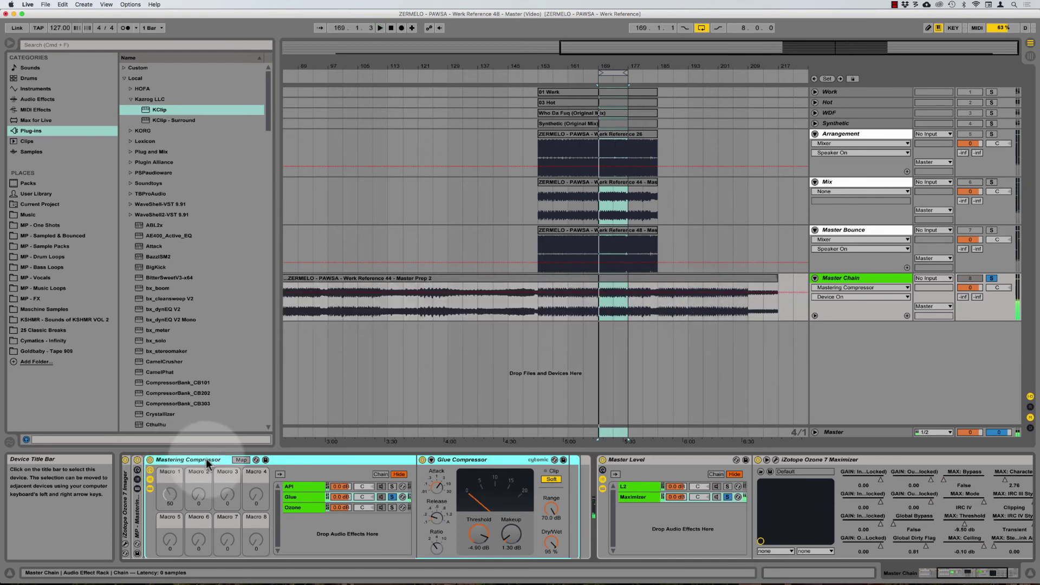
Fold the Mastering Compressor rack and compare the playing loop with all the folded mastering devices ahead of Master Level off and on.
double_click(205, 460)
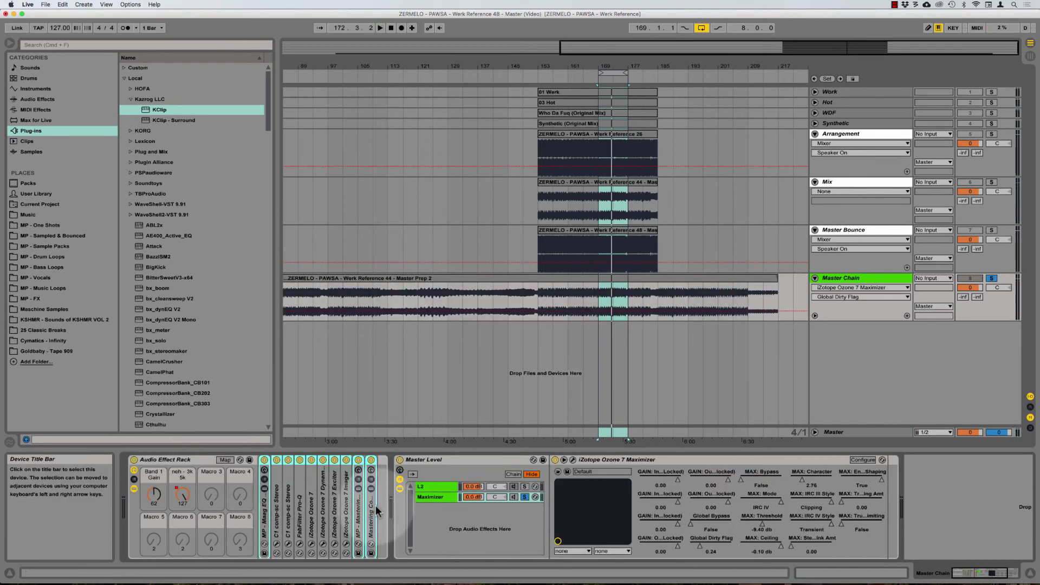
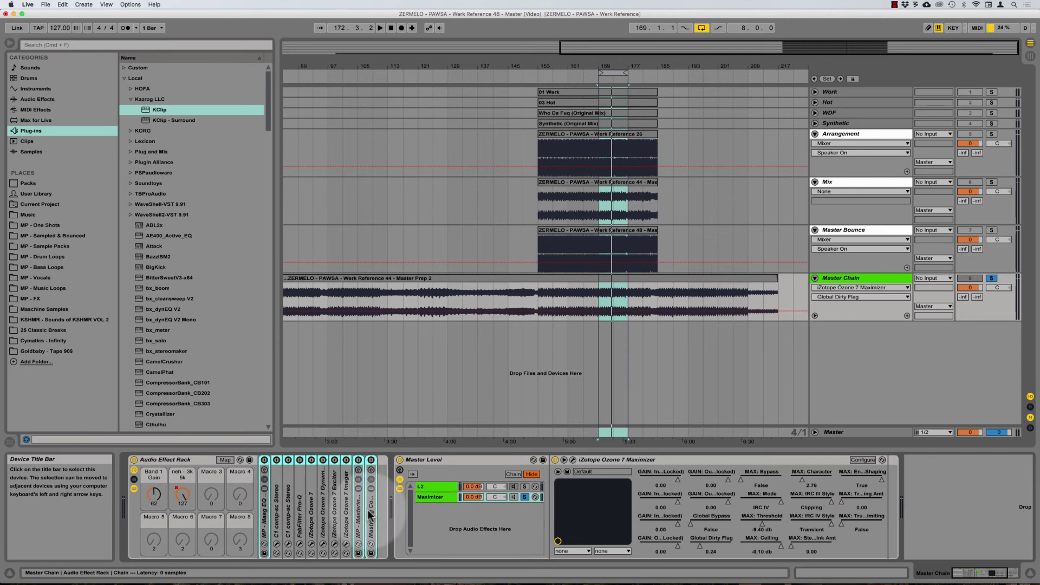
key(z)
key(space)
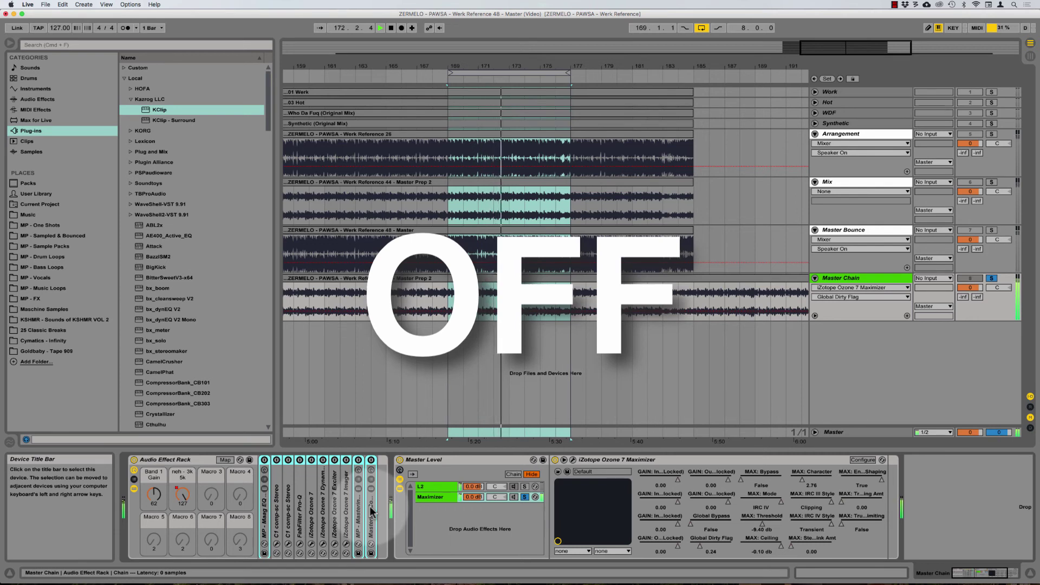
key(0)
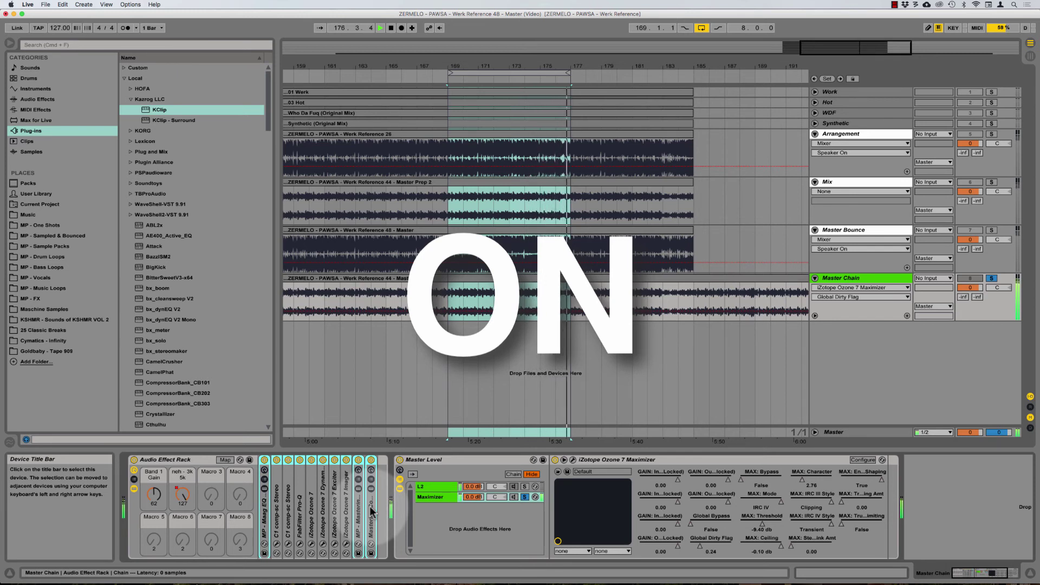
key(0)
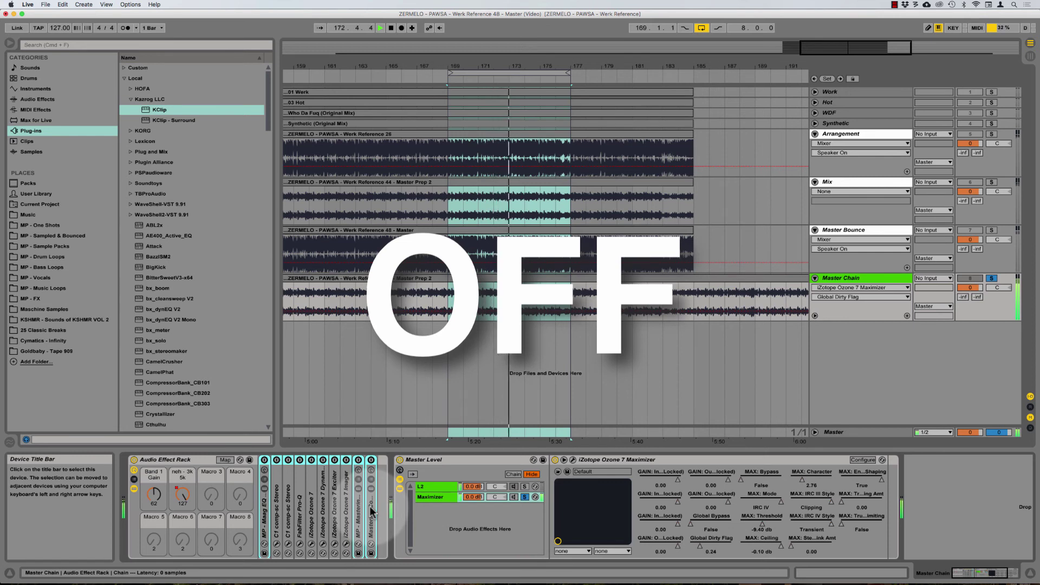
key(0)
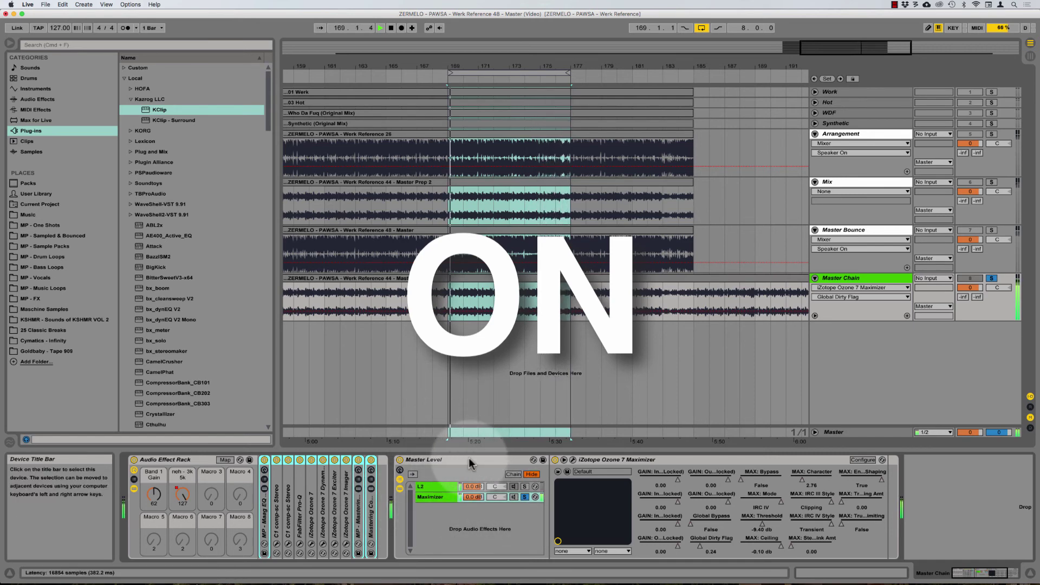
click(743, 172)
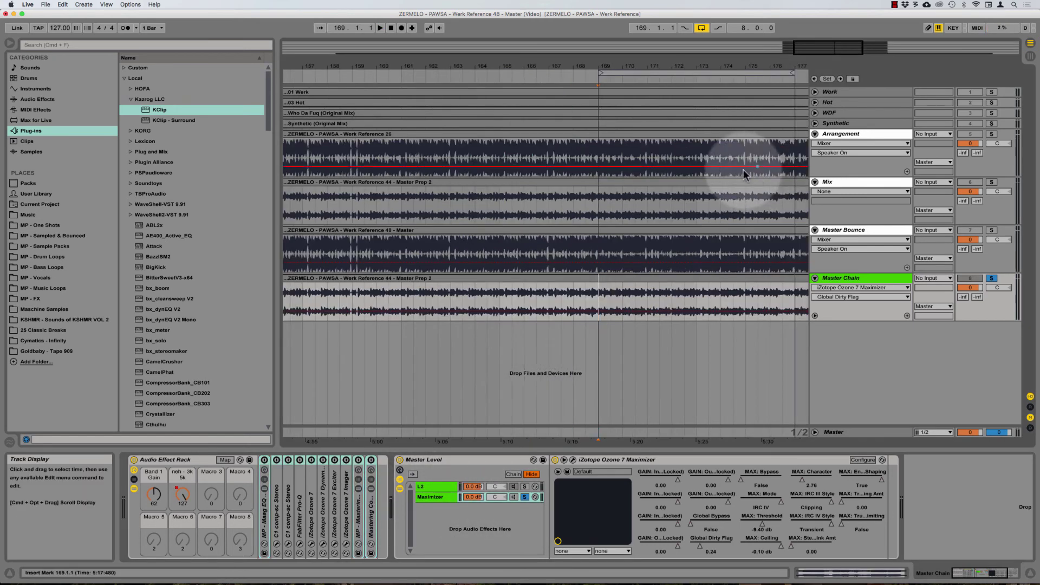
Inspect the Ozone 7 Maximizer and show the L2 Stereo limiter in the Master Level rack's L2 chain.
click(596, 460)
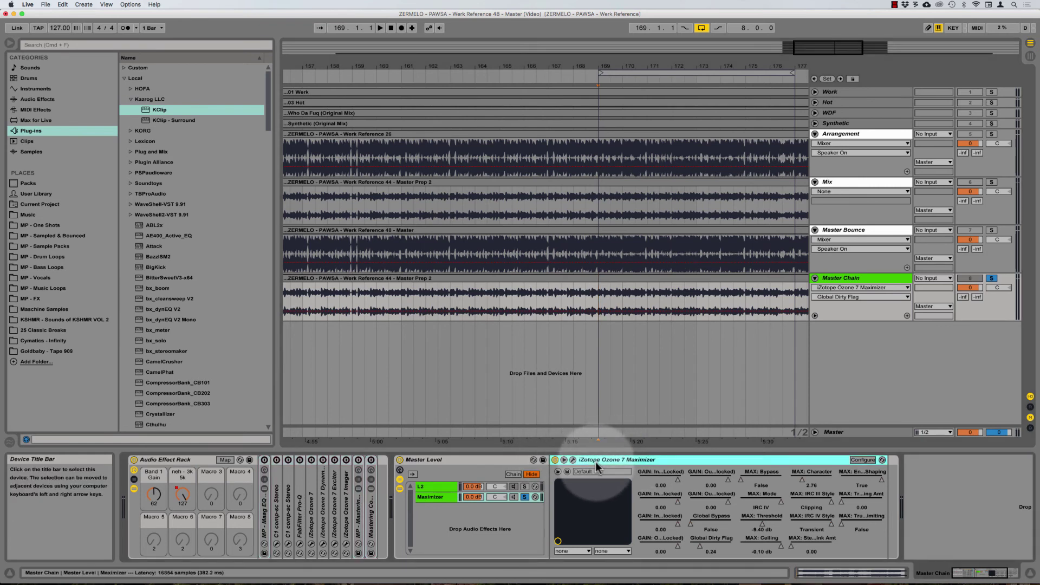
click(424, 490)
click(437, 461)
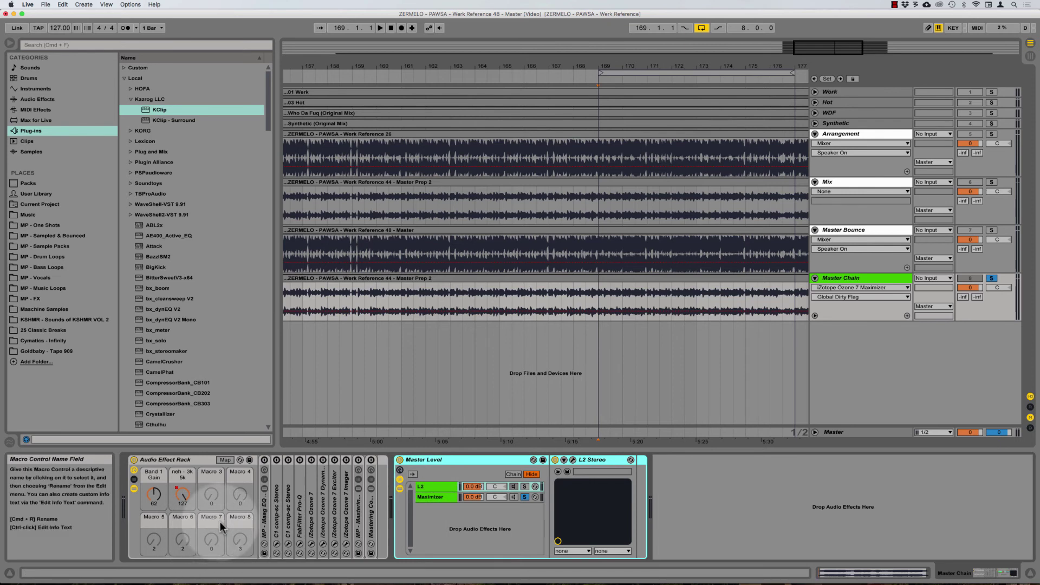
Highlight all the folded mastering devices ahead of Master Level, and select the Master Level rack.
click(268, 515)
shift+click(370, 510)
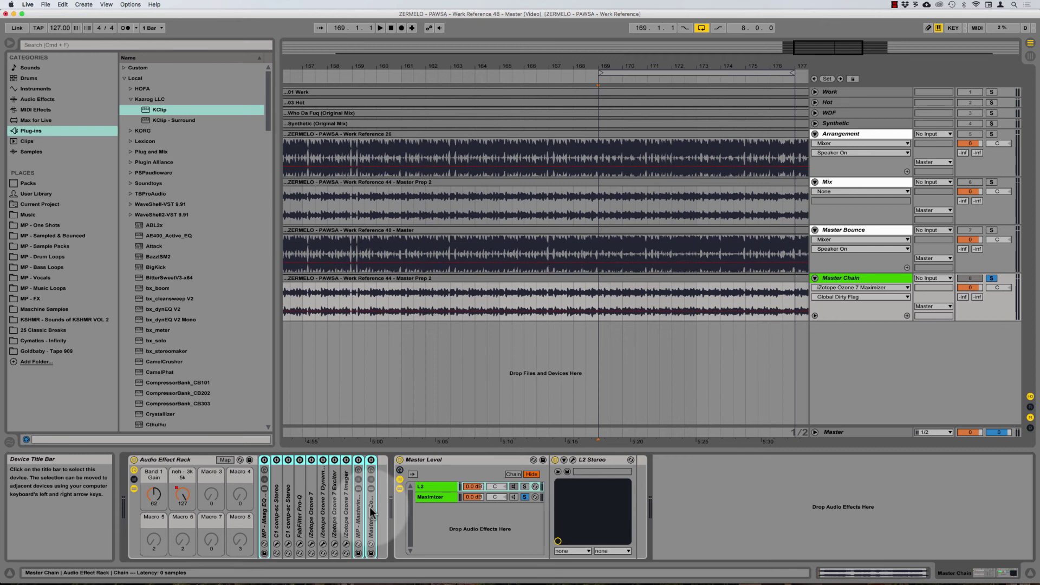
click(462, 460)
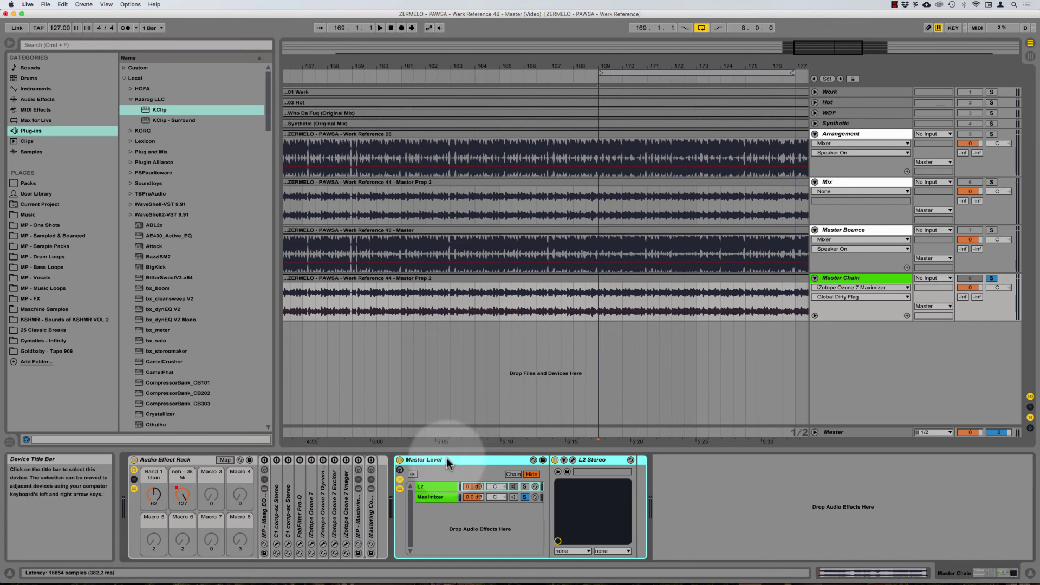
Solo the L2 chain in the Master Level rack and show the L2 Ultramaximizer's settings window.
click(434, 487)
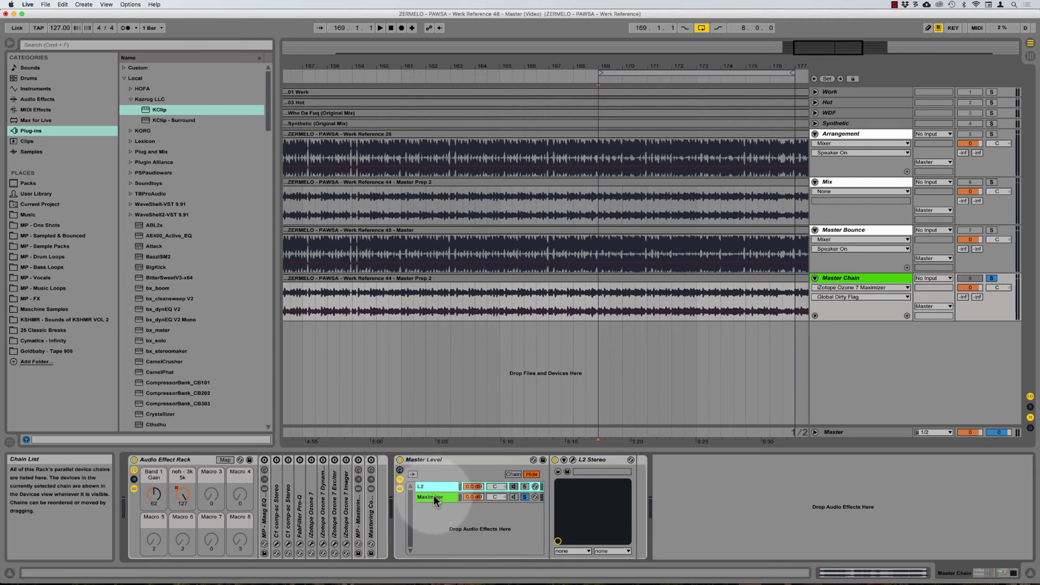
click(524, 486)
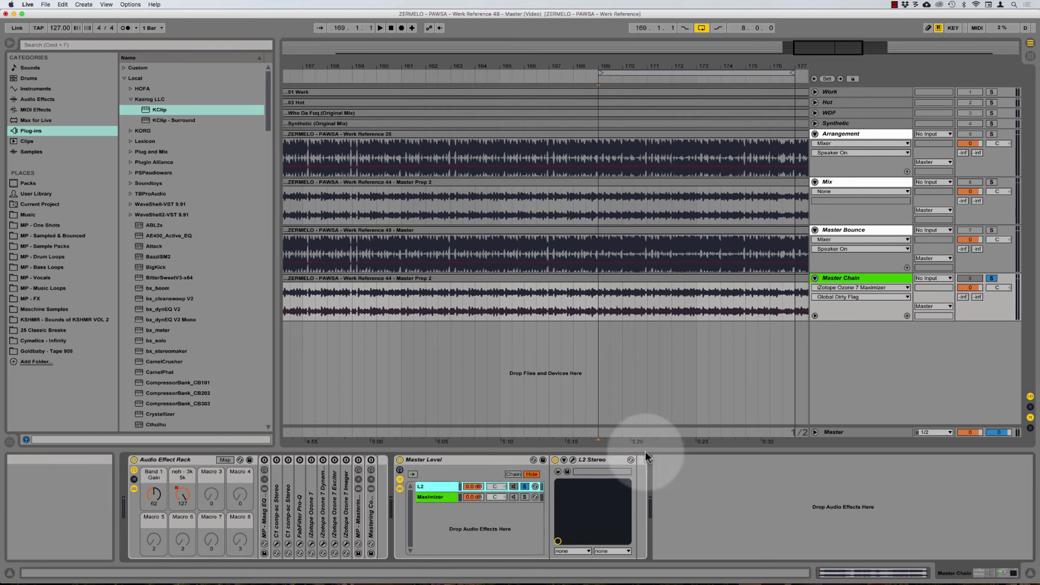
click(586, 459)
click(573, 459)
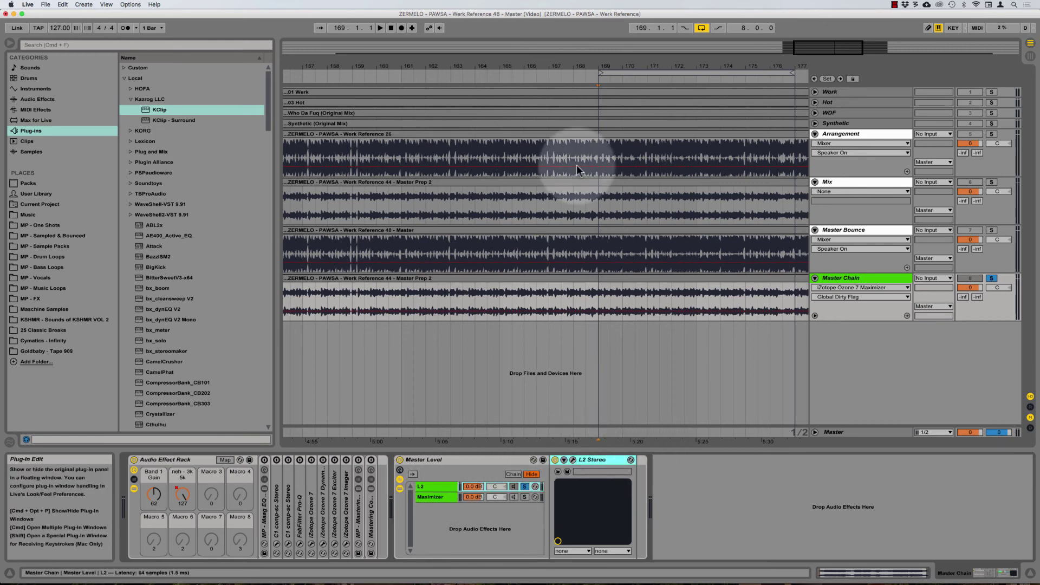
drag(398, 88, 498, 169)
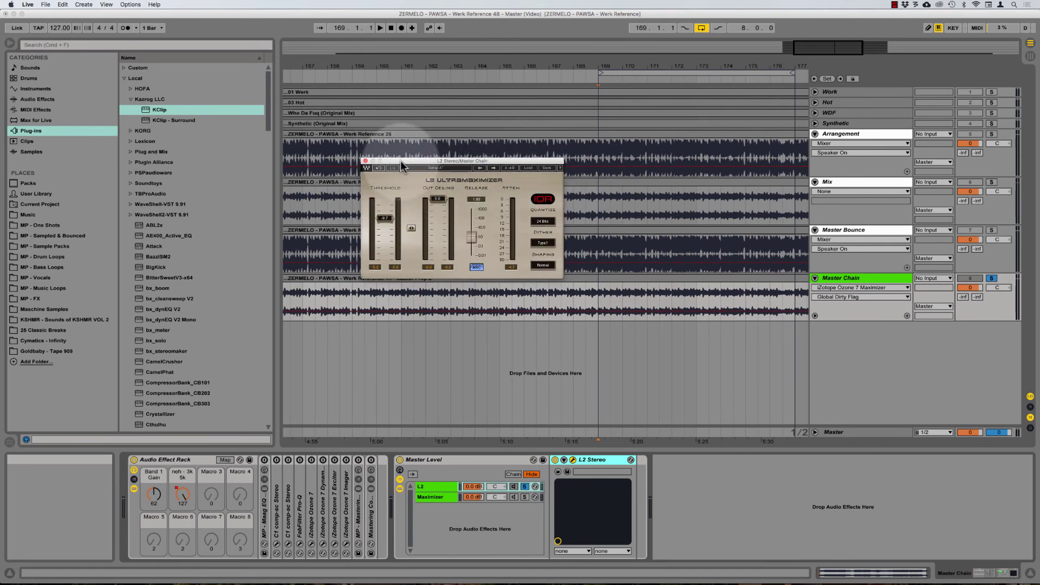
drag(402, 162, 393, 159)
Solo the Maximizer chain and open its Ozone 7 Maximizer, dismissing the preset manager and closing the L2 window.
click(428, 496)
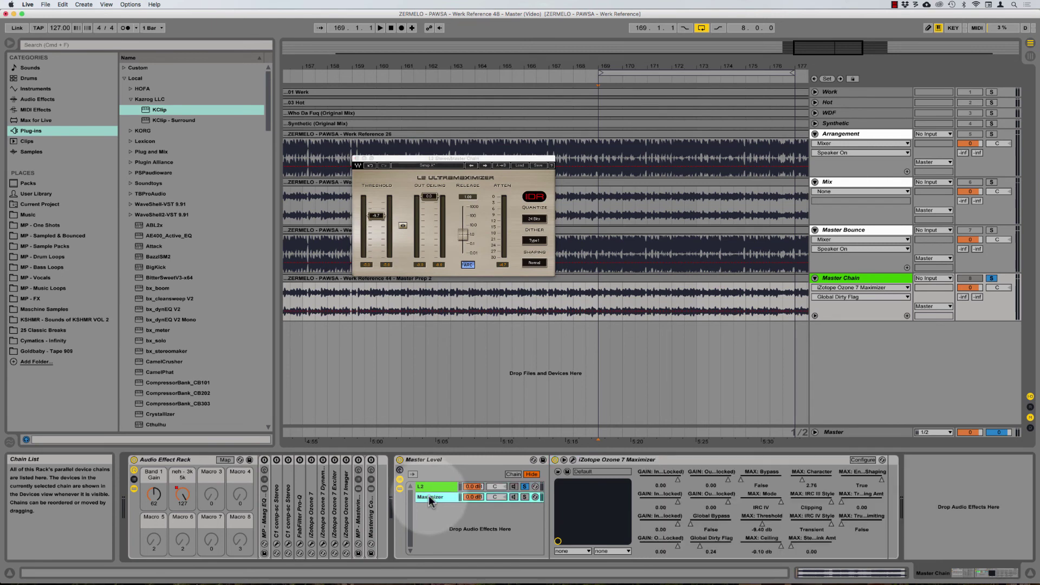
click(523, 497)
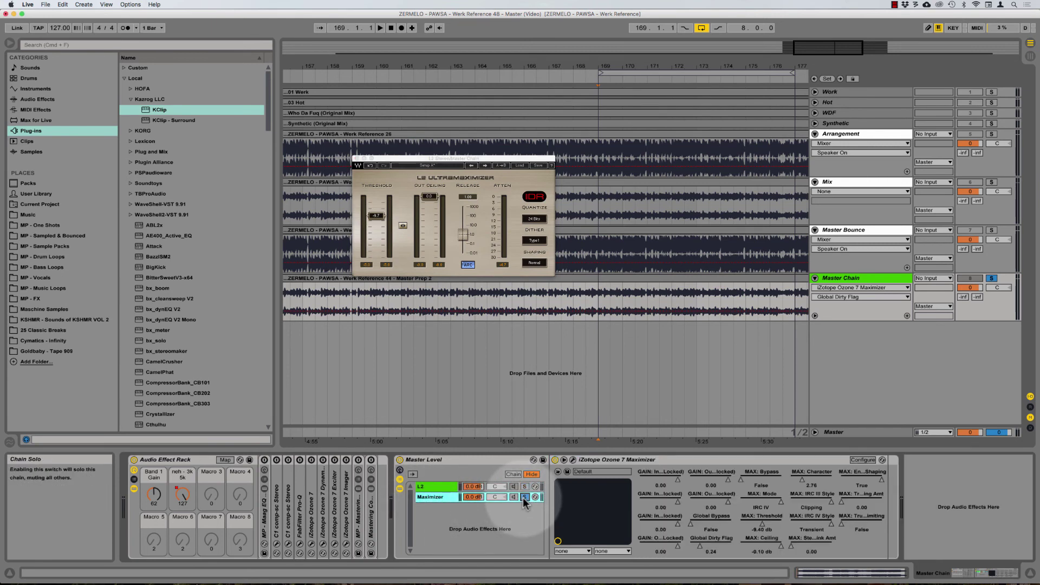
click(573, 459)
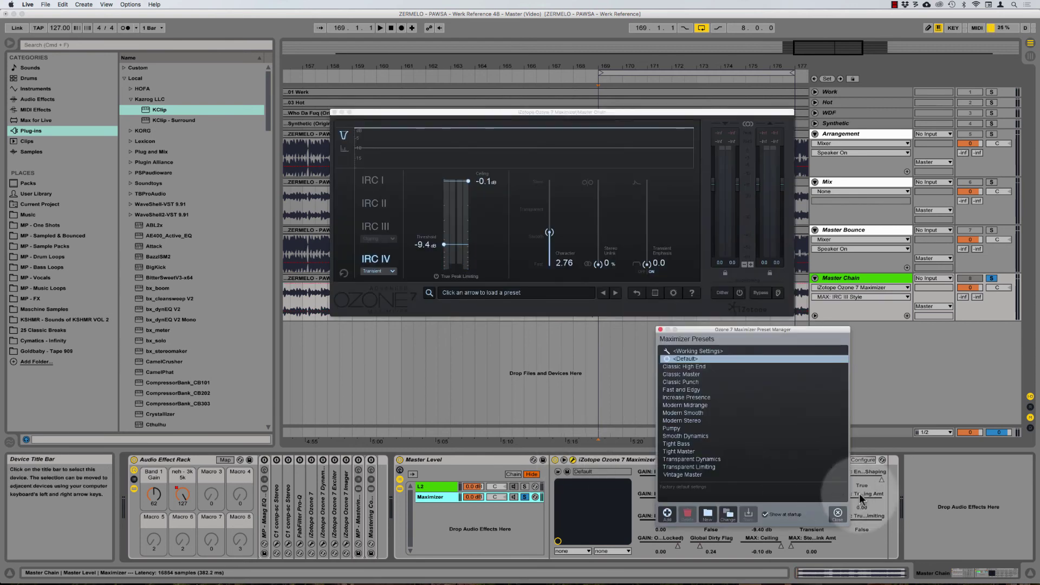
click(837, 514)
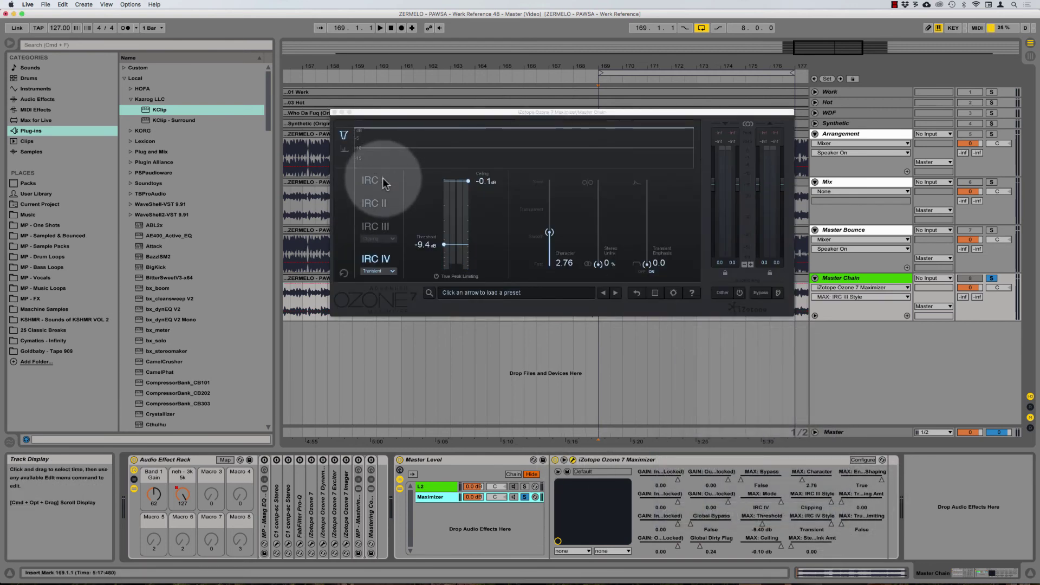
drag(418, 109, 366, 196)
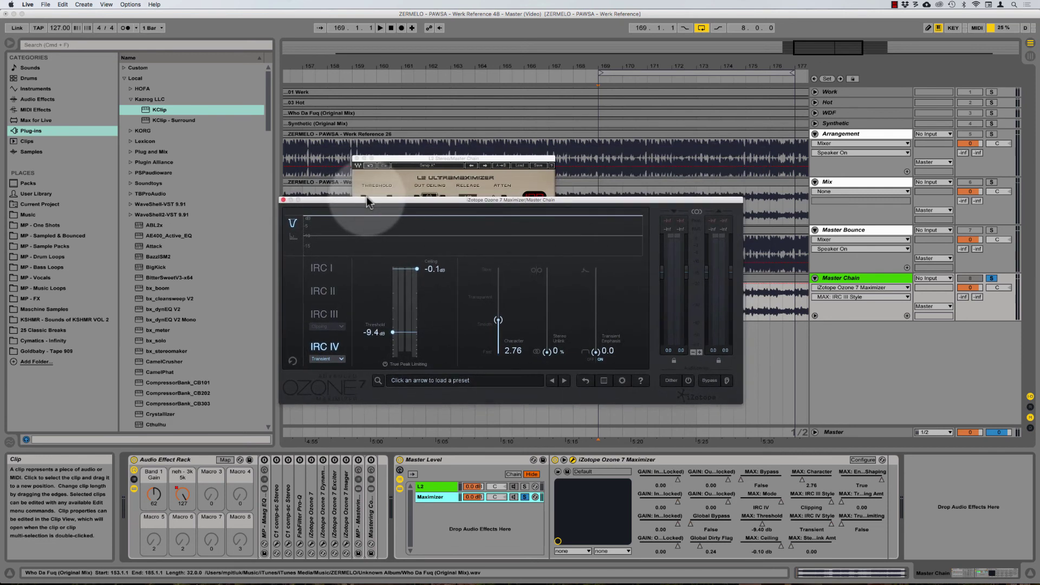
click(387, 162)
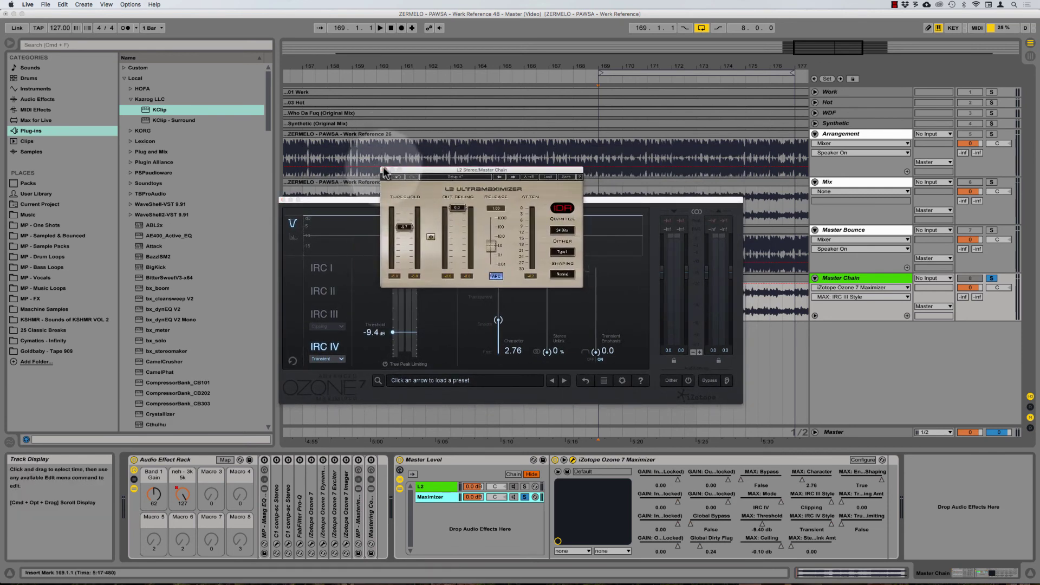
click(384, 170)
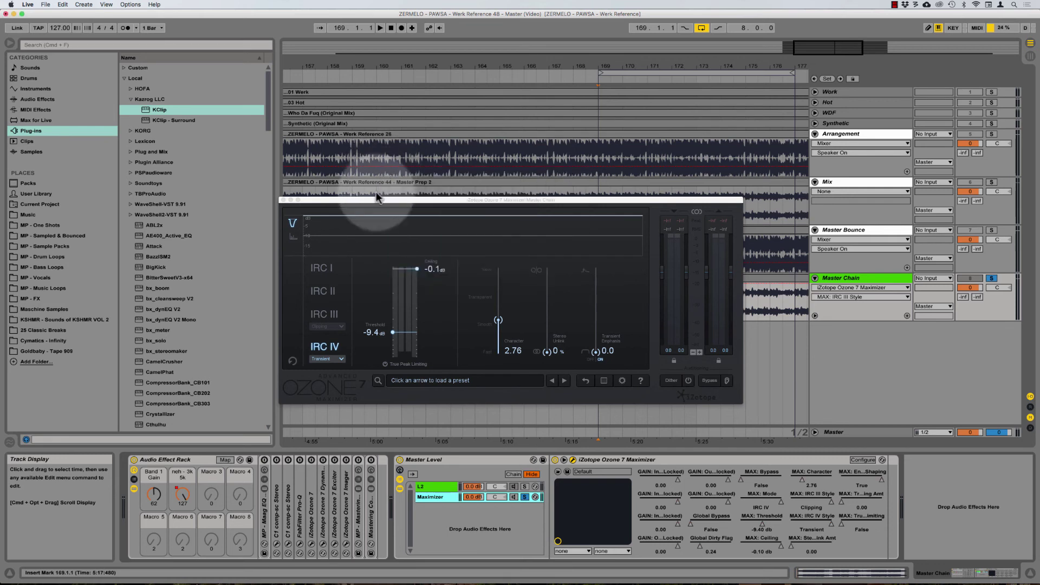
Choose Transient as the Maximizer's IRC IV style, and switch the limiting mode to IRC I.
click(325, 358)
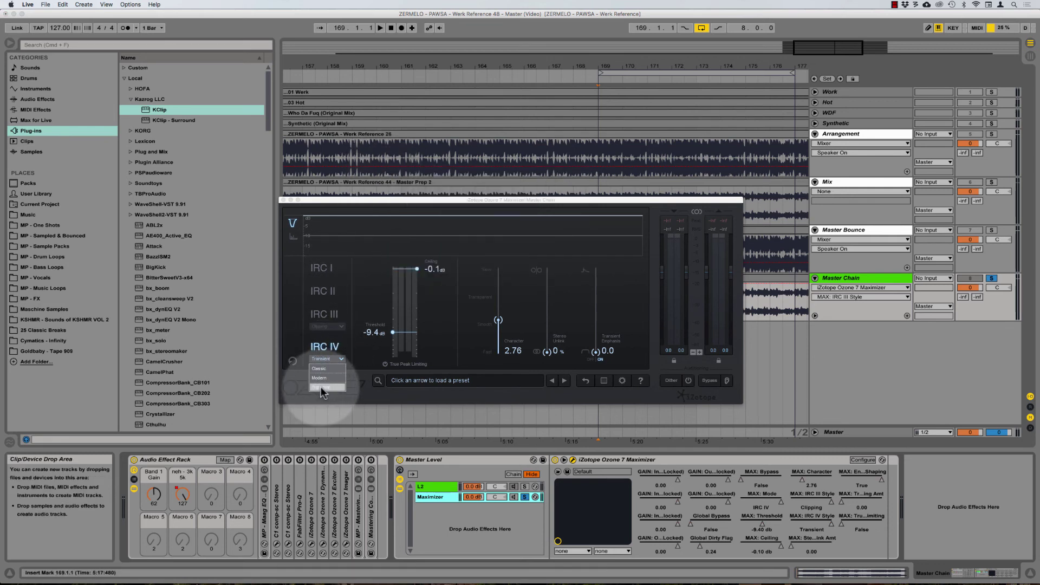
click(321, 386)
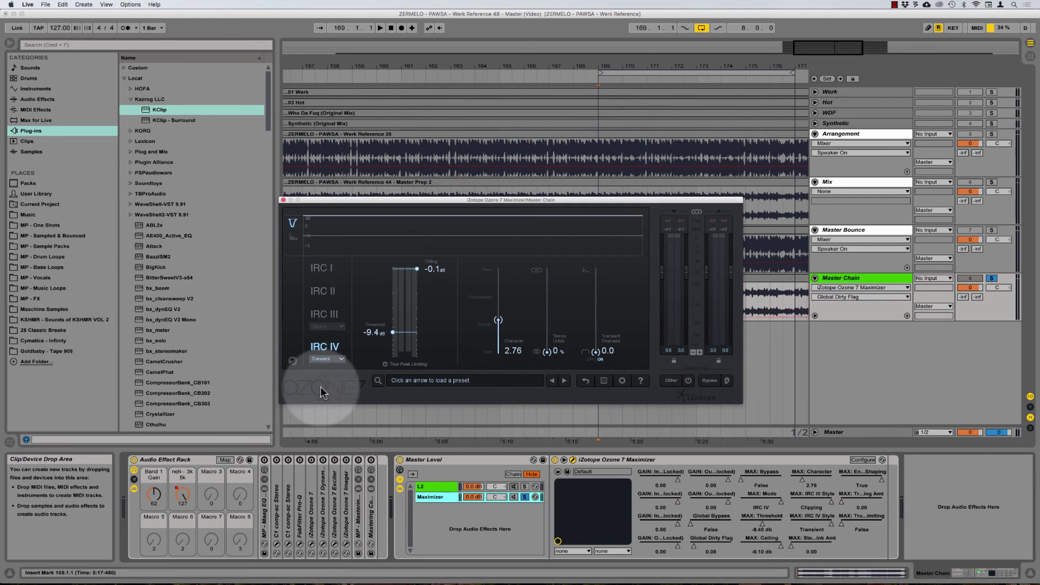
click(316, 268)
drag(371, 200, 388, 206)
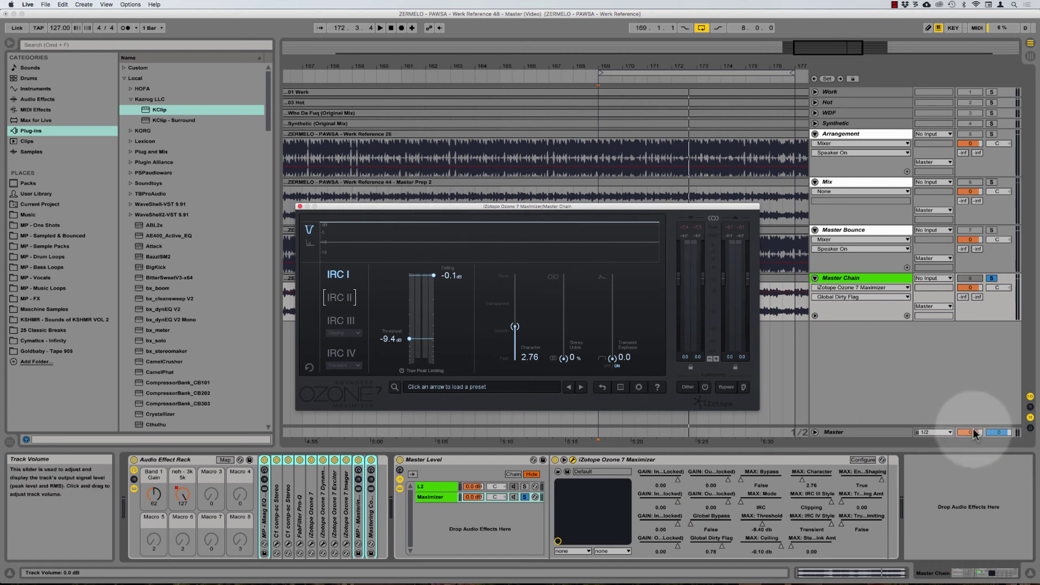
Lower the Master track volume to about -12 dB, and play the loop through IRC I with the Maximizer threshold at -14.8 dB.
drag(973, 428, 973, 430)
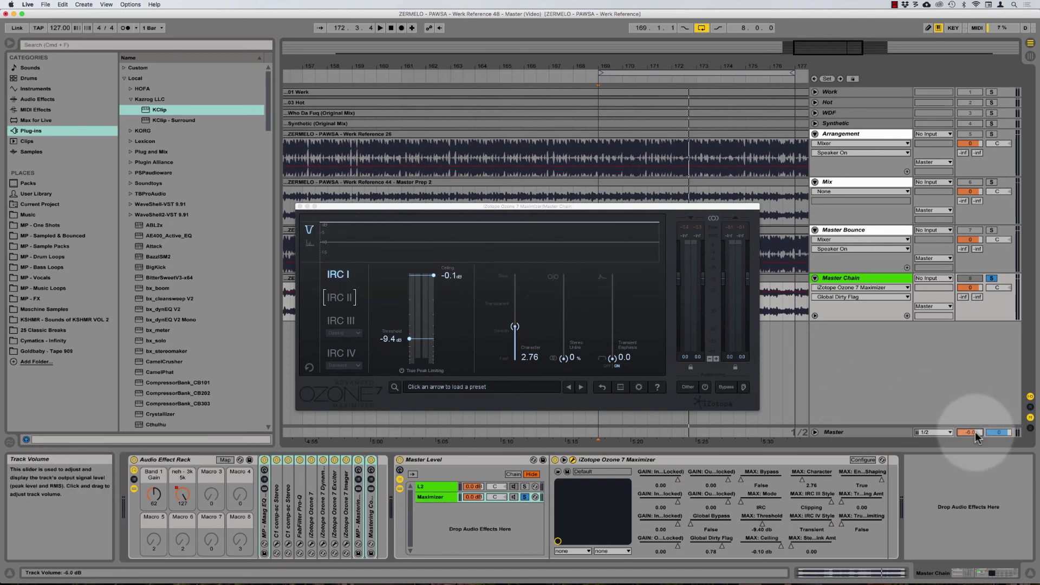
drag(976, 431, 976, 433)
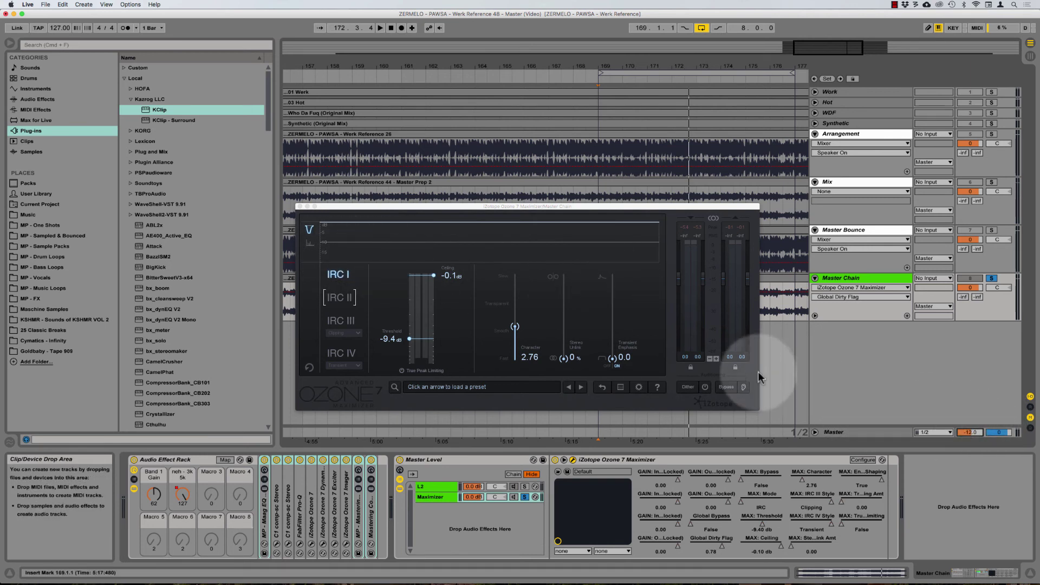
click(337, 275)
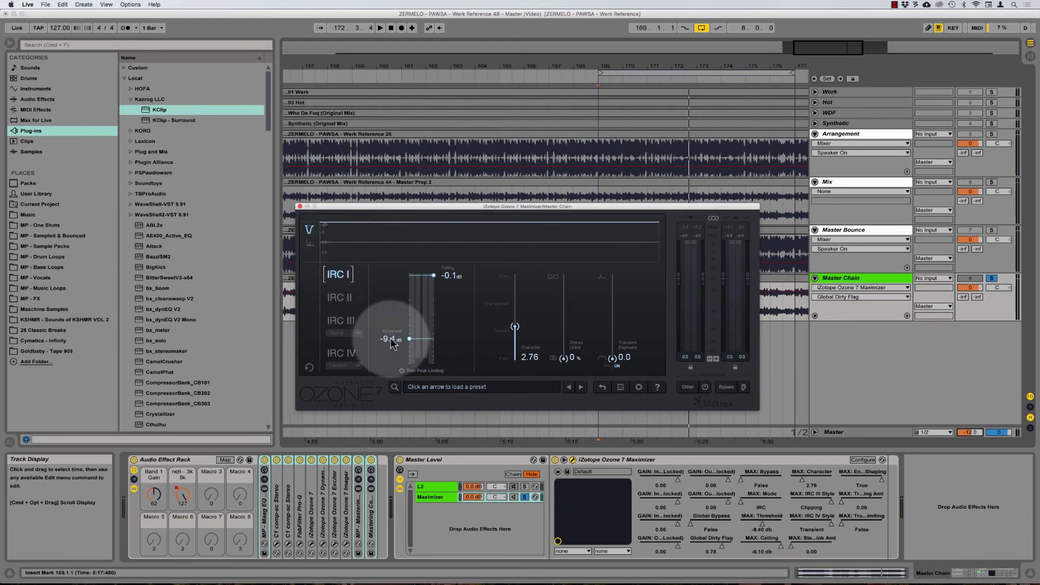
key(space)
drag(391, 343, 389, 359)
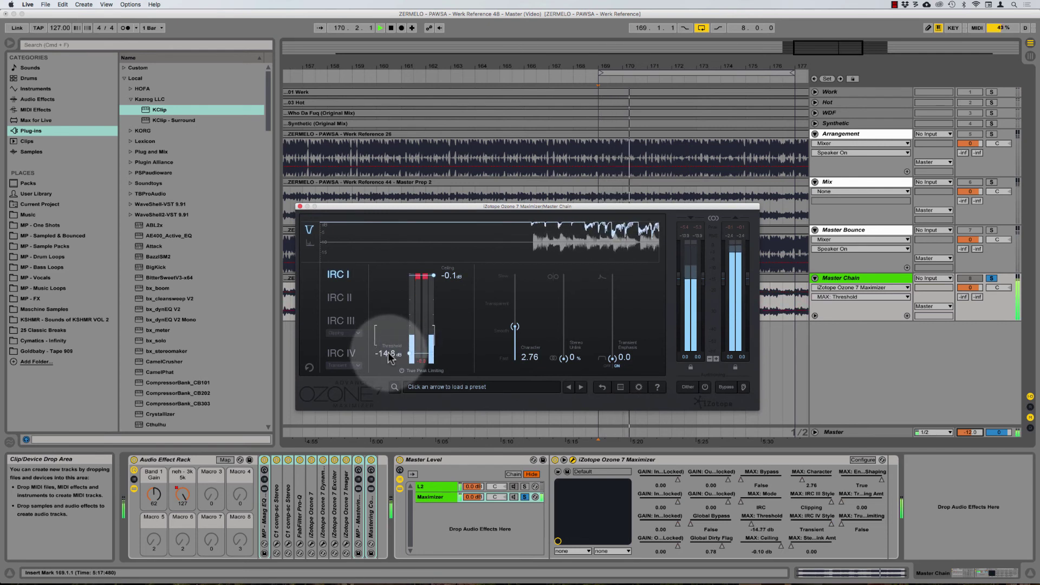
Play the loop through IRC II, set the Maximizer threshold to -13.5 dB, and compare IRC I with IRC II.
click(342, 300)
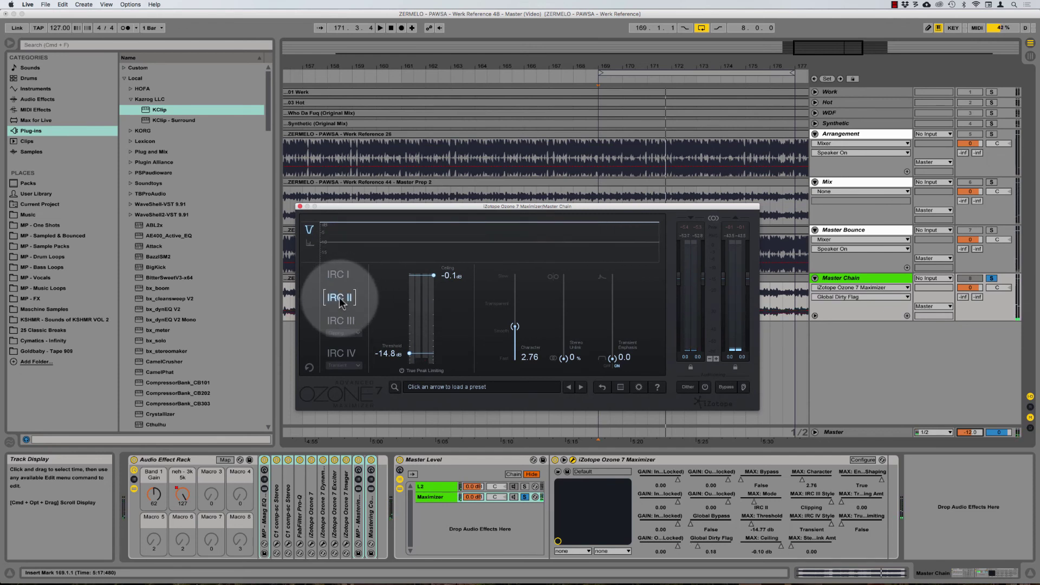
key(space)
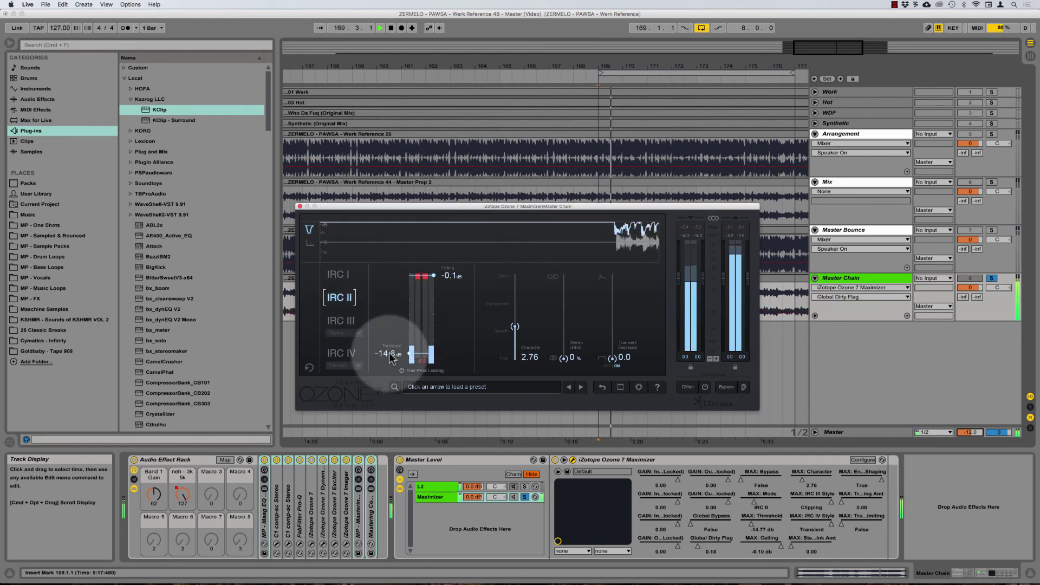
drag(390, 358, 385, 350)
click(337, 274)
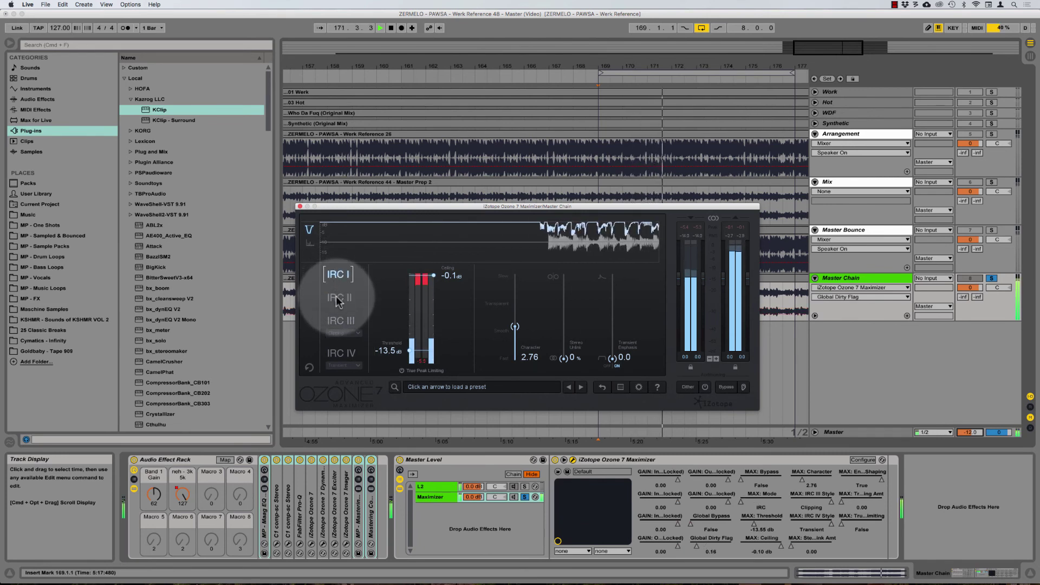
click(337, 299)
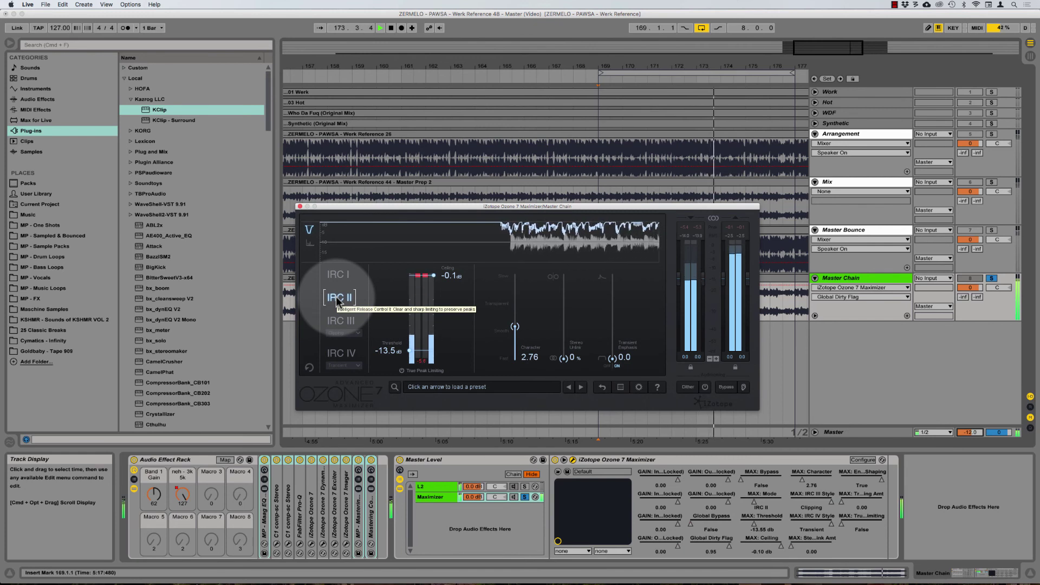
key(space)
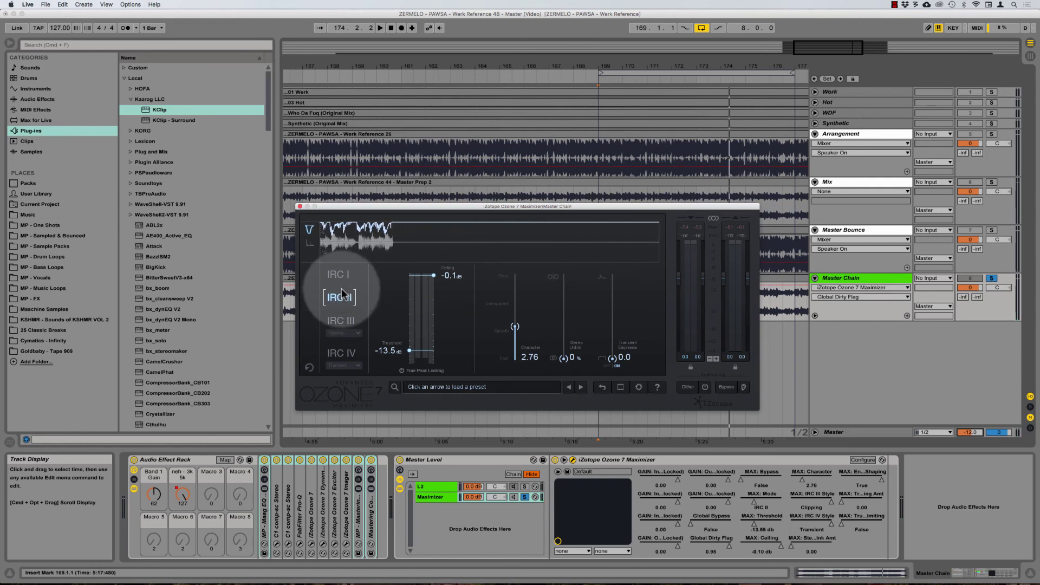
Compare the looped playback through IRC IV and IRC I in the Maximizer, leaving IRC IV selected.
click(338, 353)
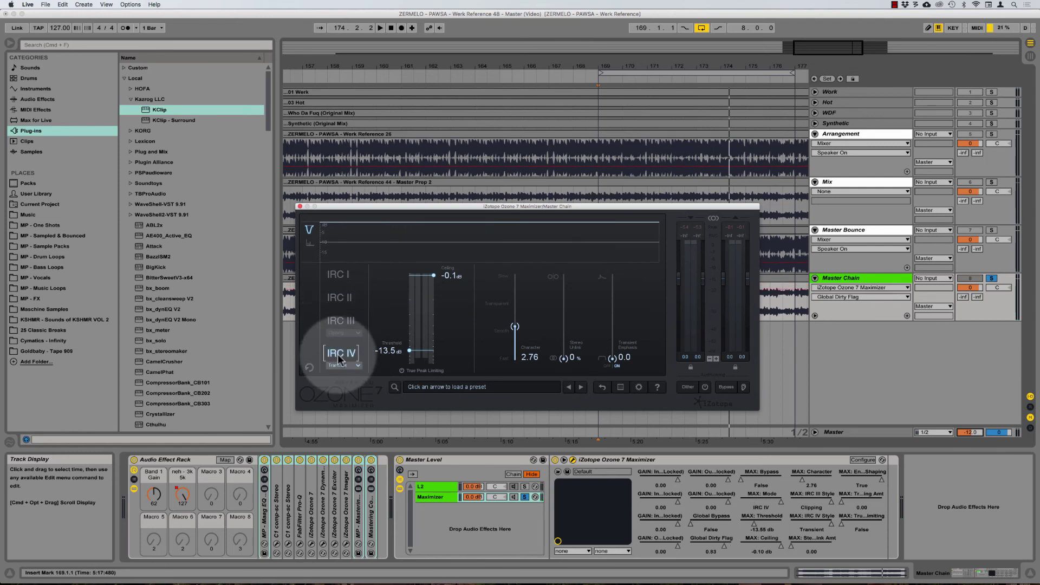
key(space)
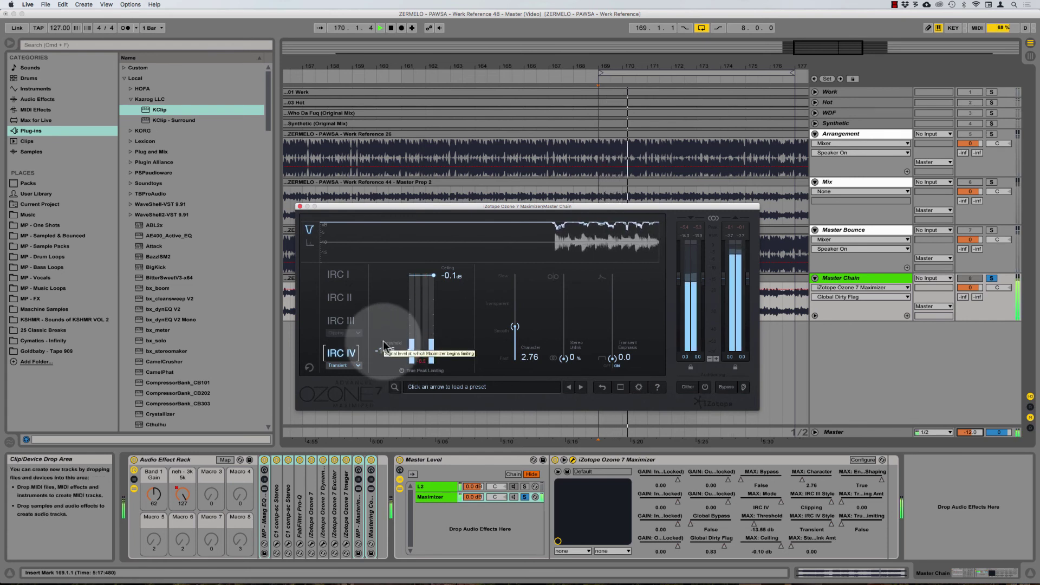
key(space)
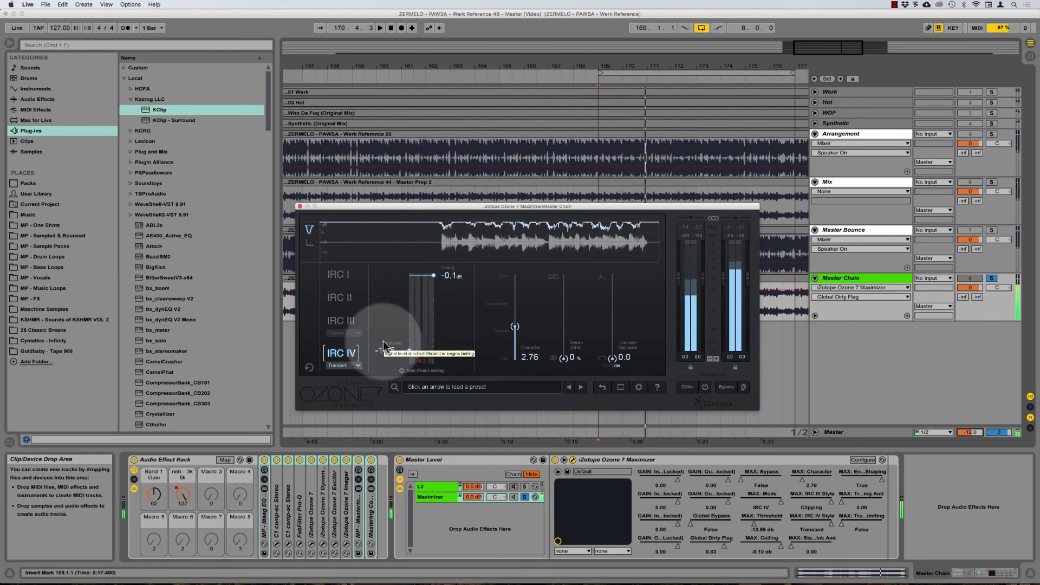
click(334, 274)
key(space)
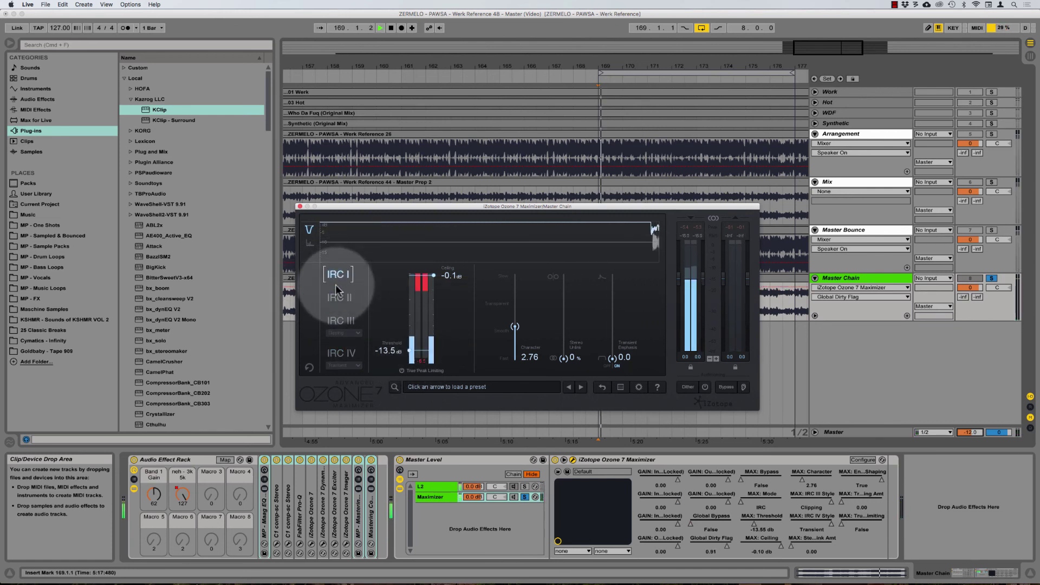
click(337, 355)
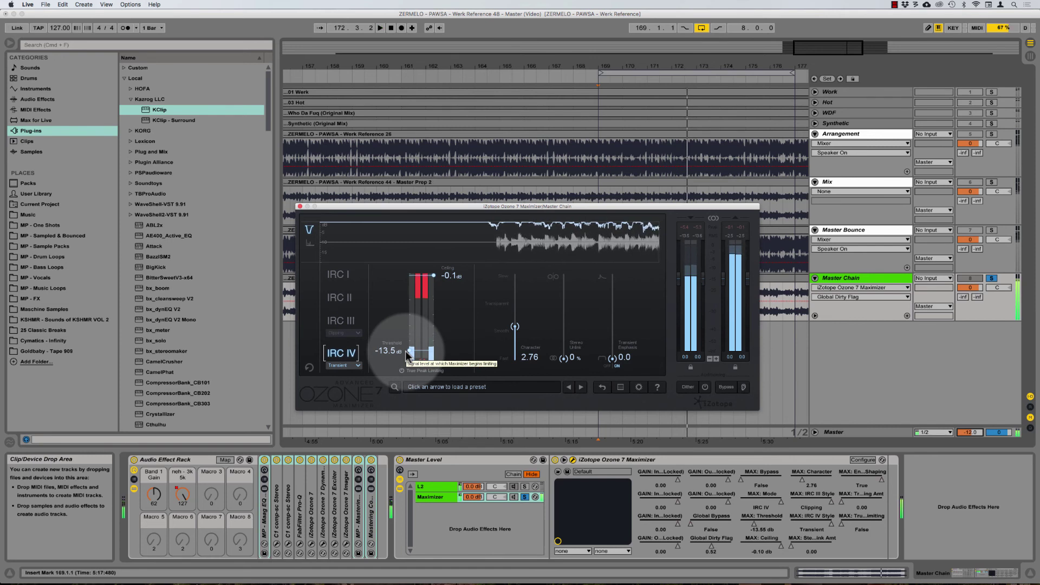
key(space)
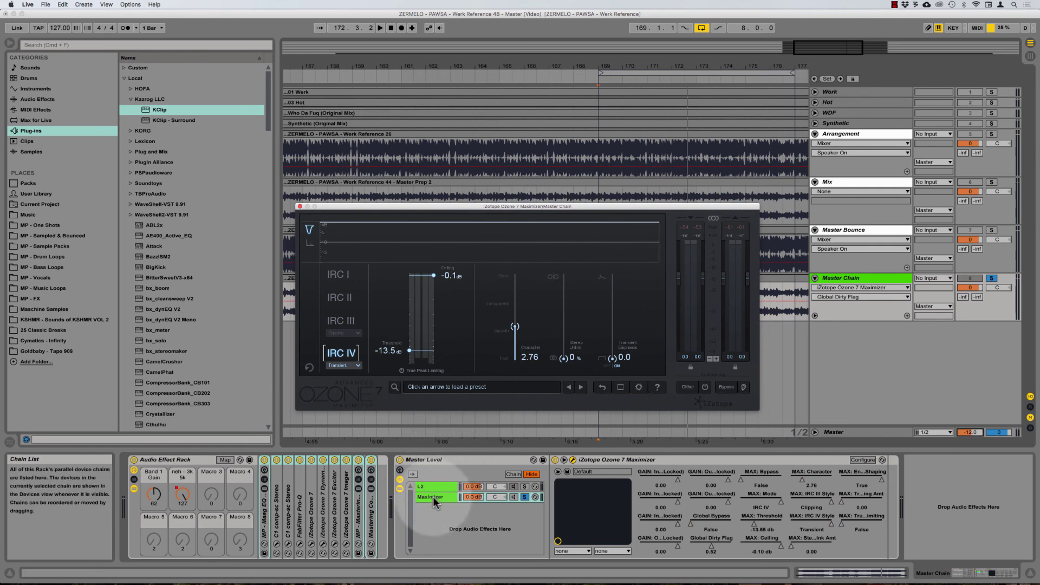
Fold the Master Level rack, unfold both C1 comp-sc Stereo devices, and close the Maximizer window.
double_click(455, 457)
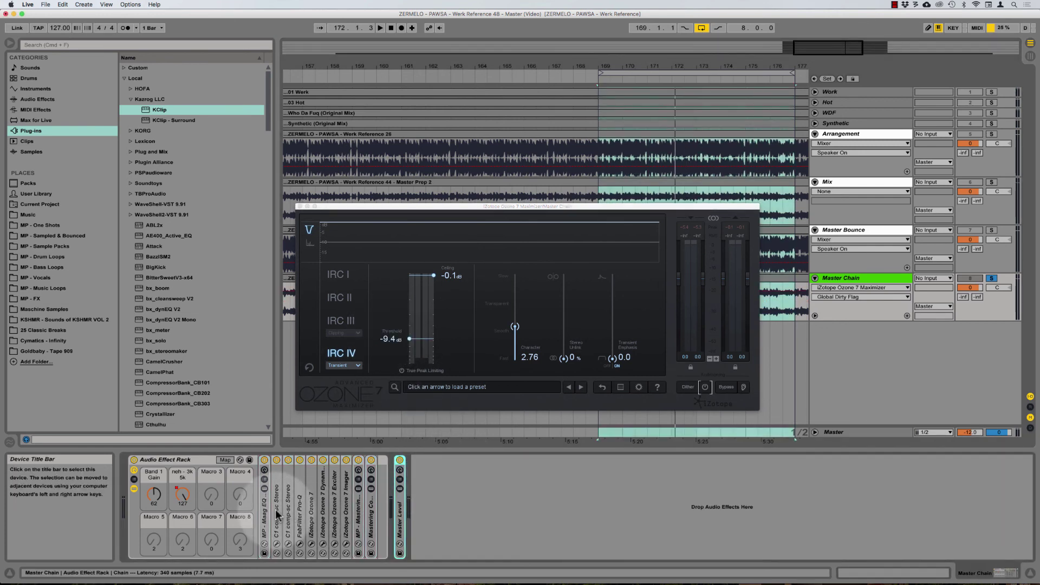
shift+click(291, 505)
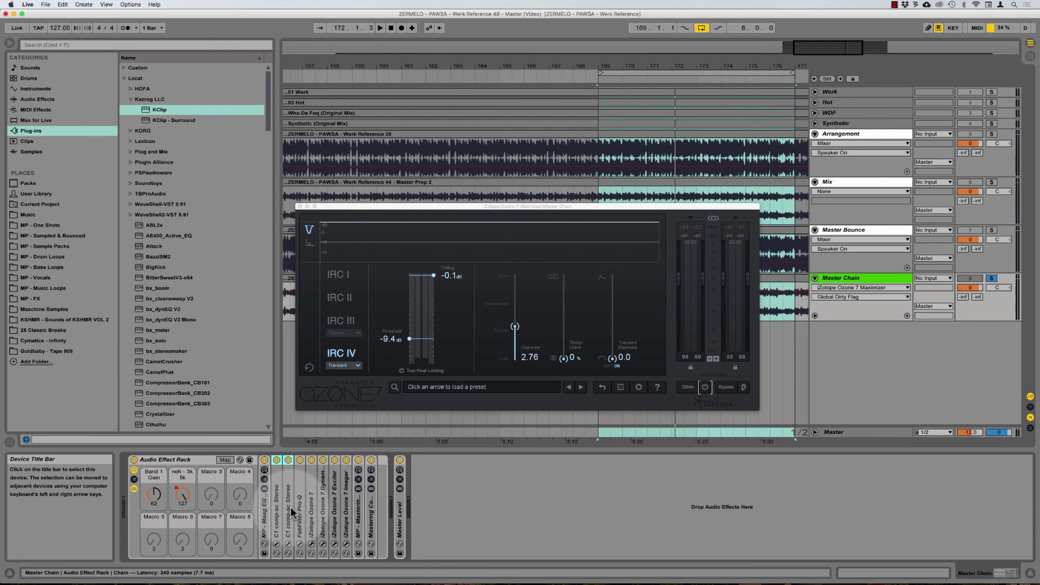
double_click(290, 506)
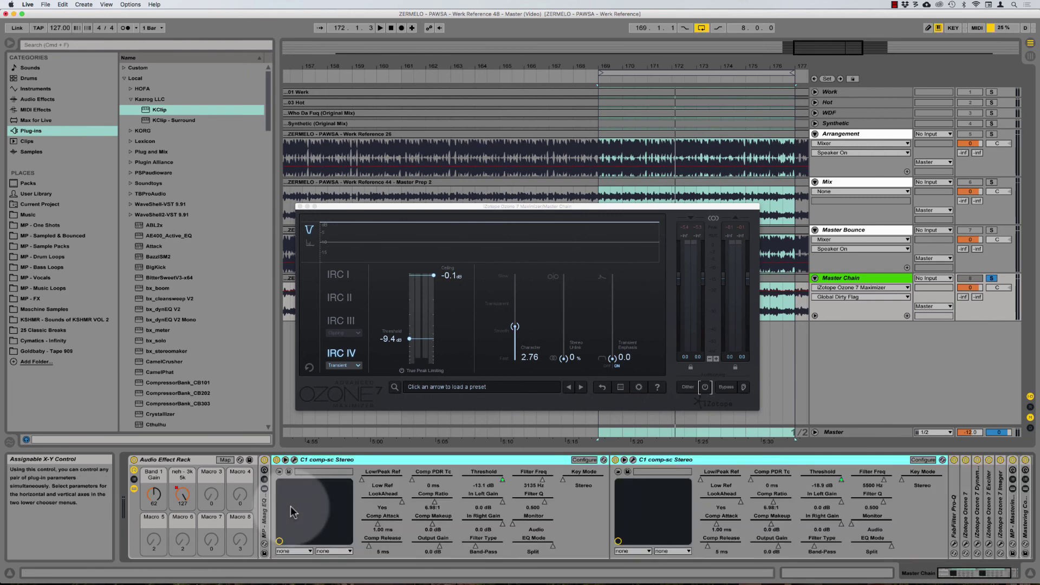
click(300, 208)
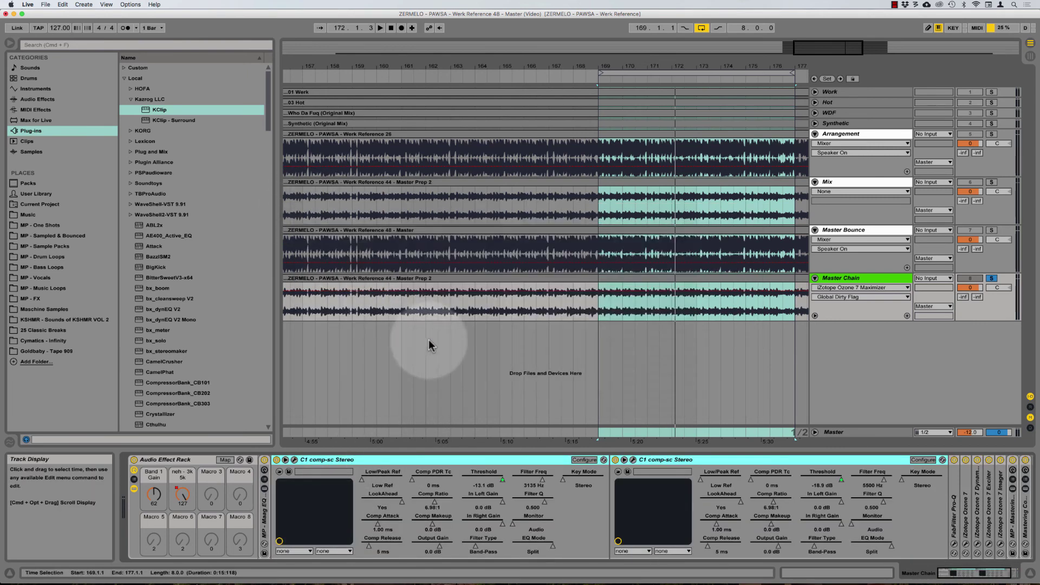
Unfold the Master Chain's neh - 3k 5k automation lane and enlarge it to show the macro's dip after bar 65.
click(476, 293)
key(minus)
key(minus)
key(minus)
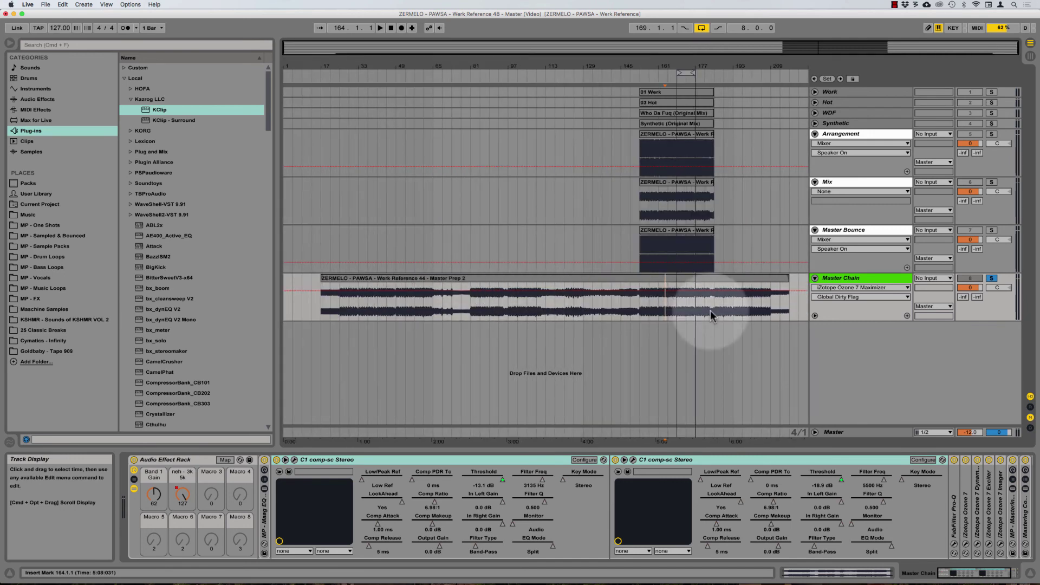
click(813, 316)
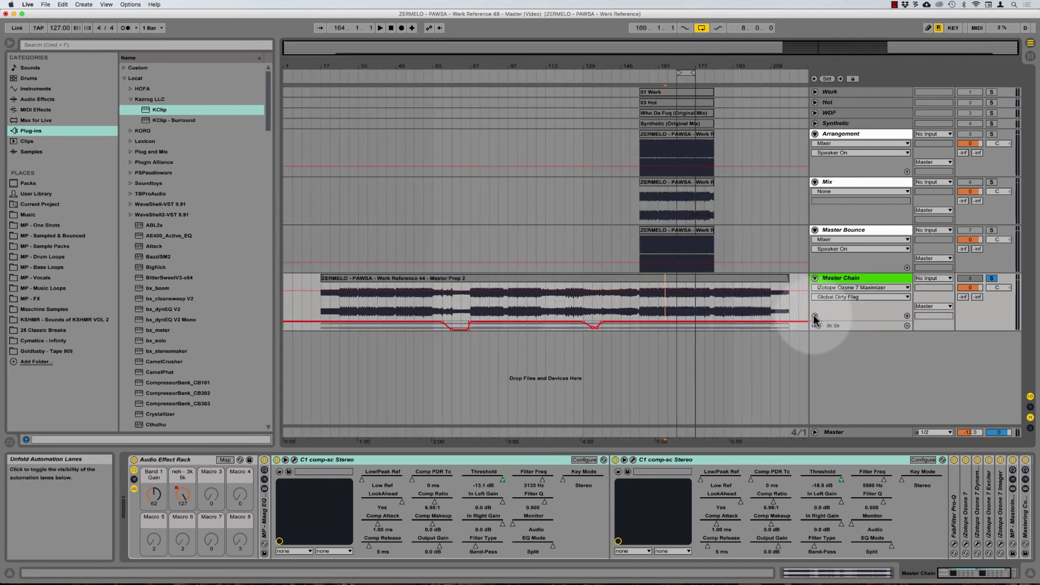
click(433, 298)
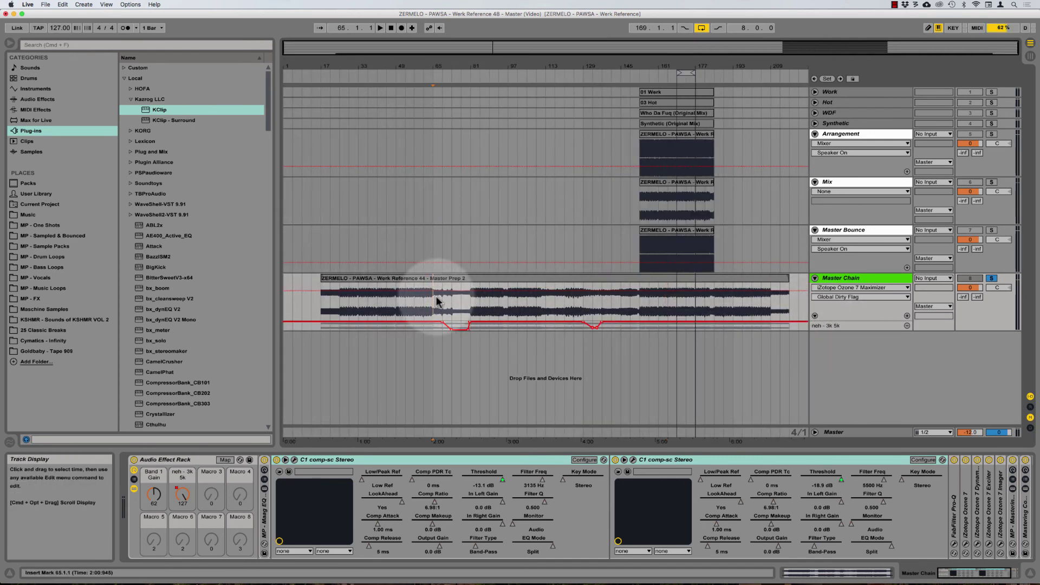
key(plus)
key(plus)
key(plus)
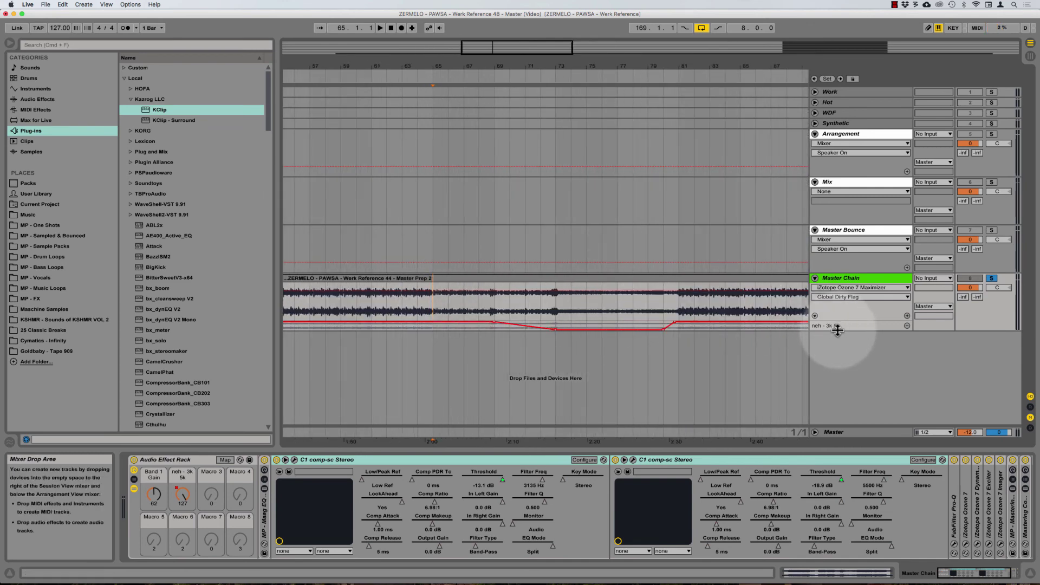
drag(834, 330, 835, 414)
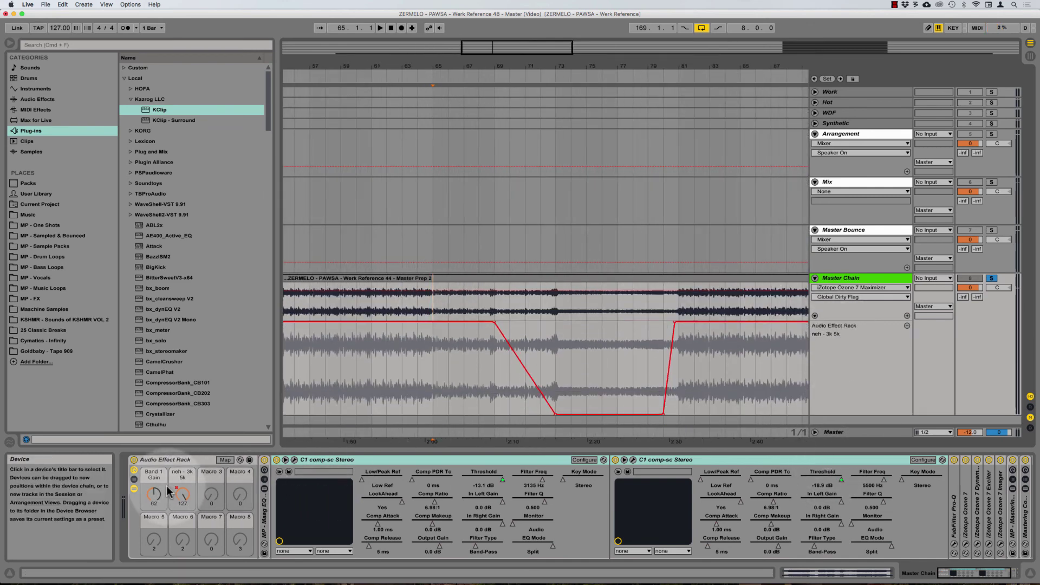
Open both C1 comp-sc Stereo plug-in windows and play from bar 73 to check their compression within the automation dip.
click(294, 459)
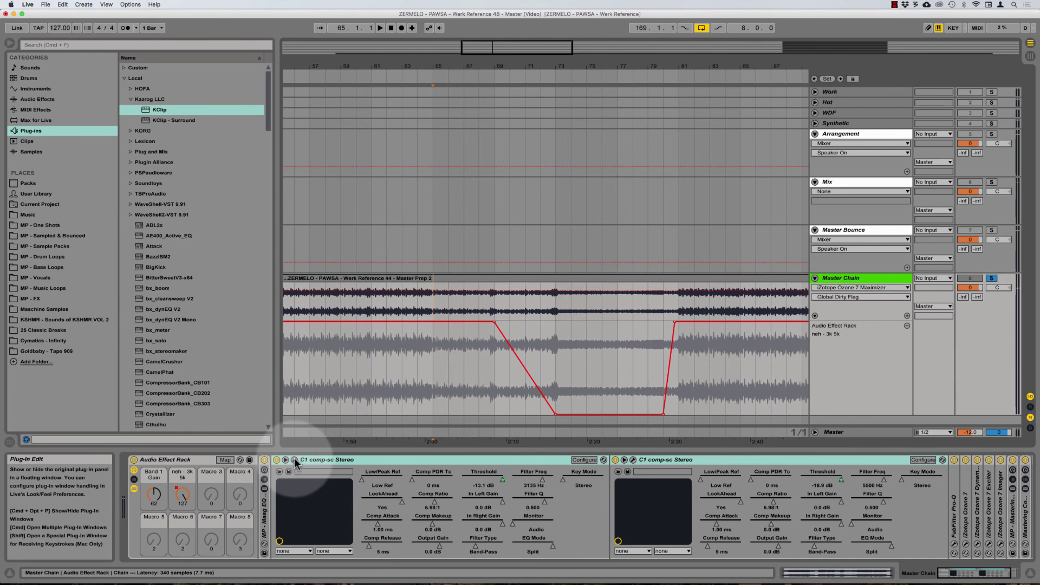
click(633, 459)
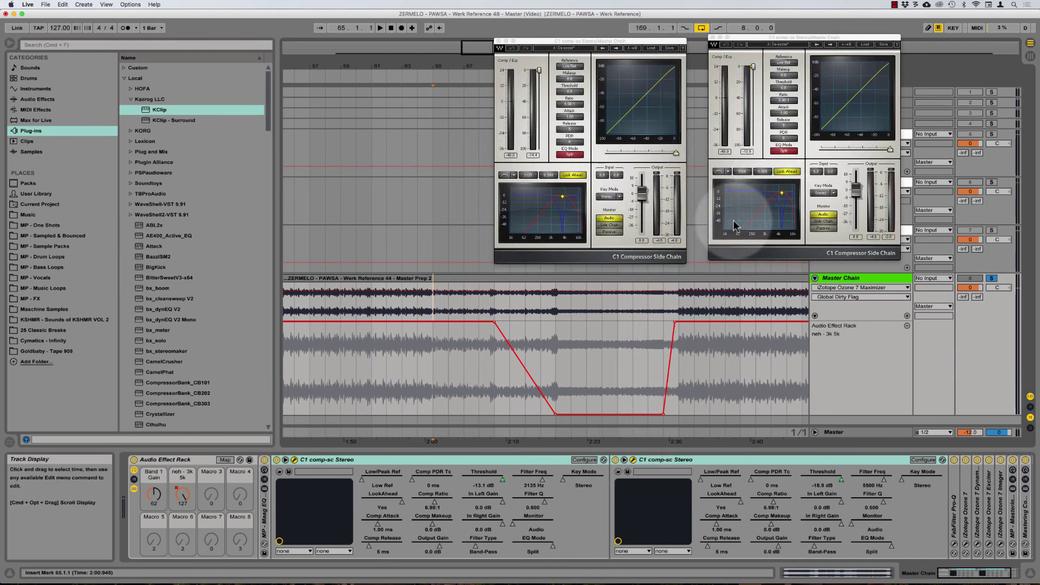
click(559, 355)
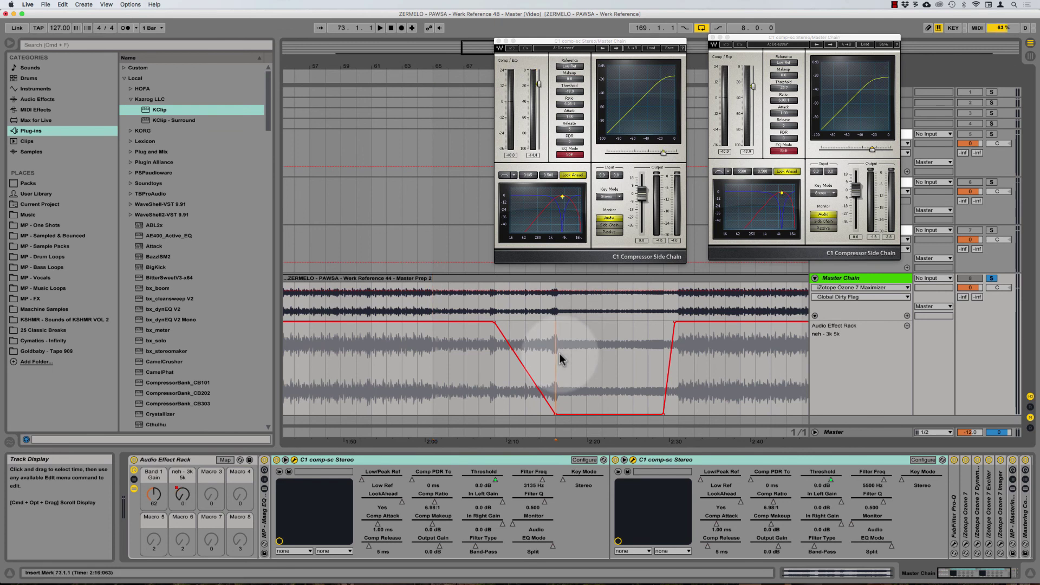
key(space)
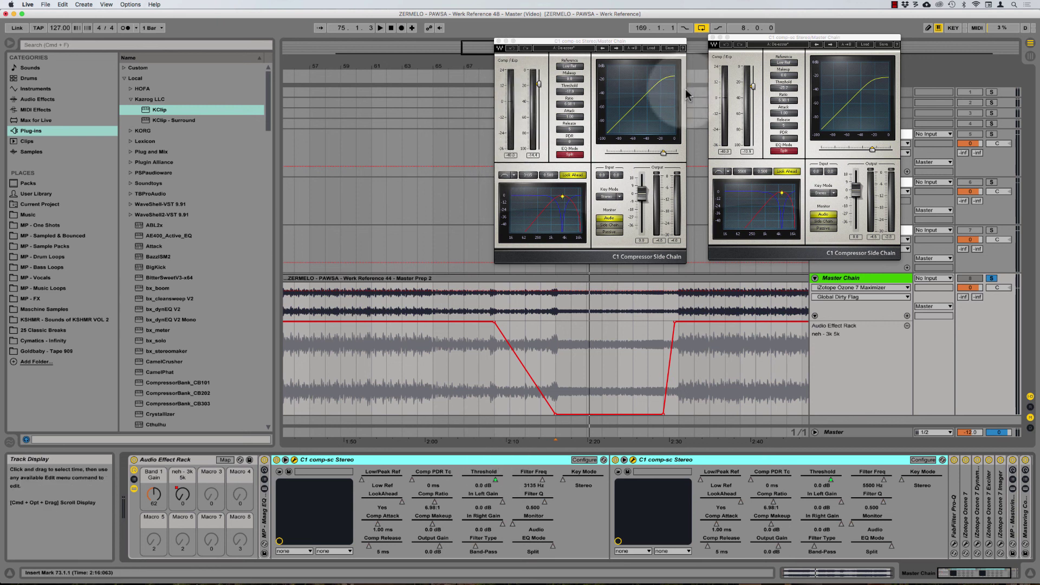
key(space)
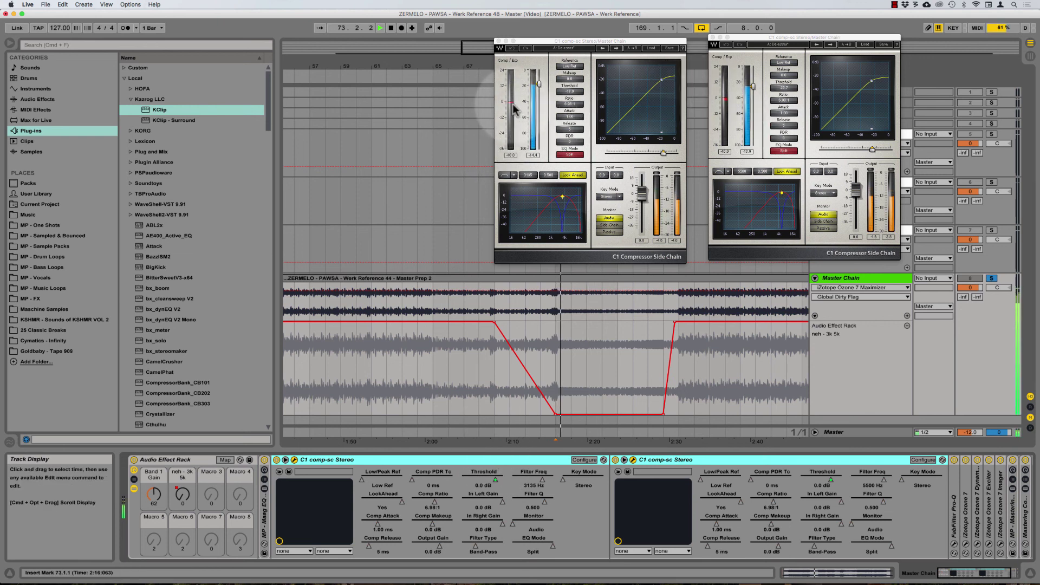
key(space)
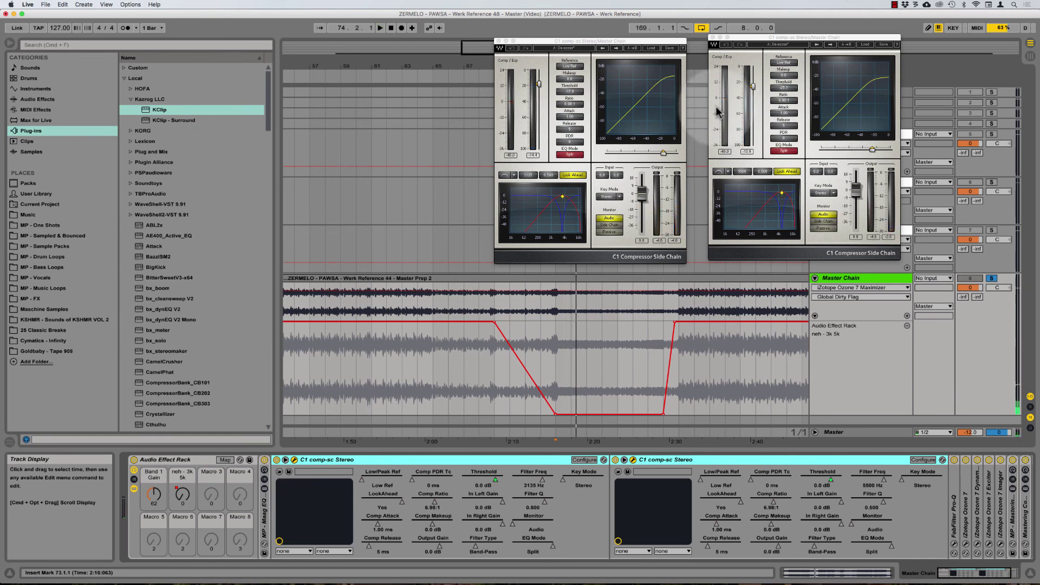
Highlight the first automation dip from about bar 66 to 79, and inspect the shorter second dip in the Master Chain.
drag(443, 382, 658, 391)
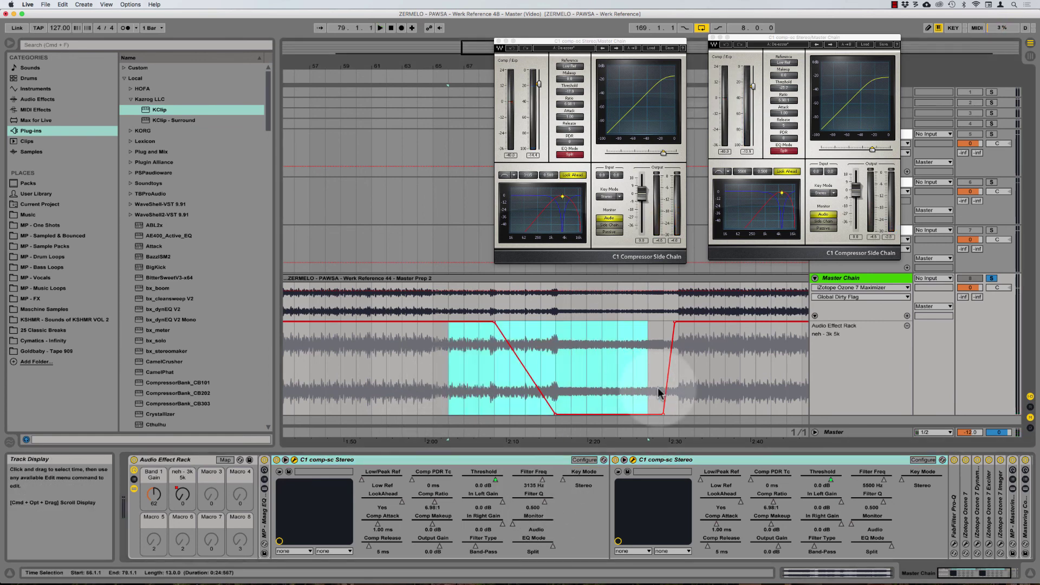
click(693, 387)
key(minus)
key(minus)
scroll(650, 371, right, 5)
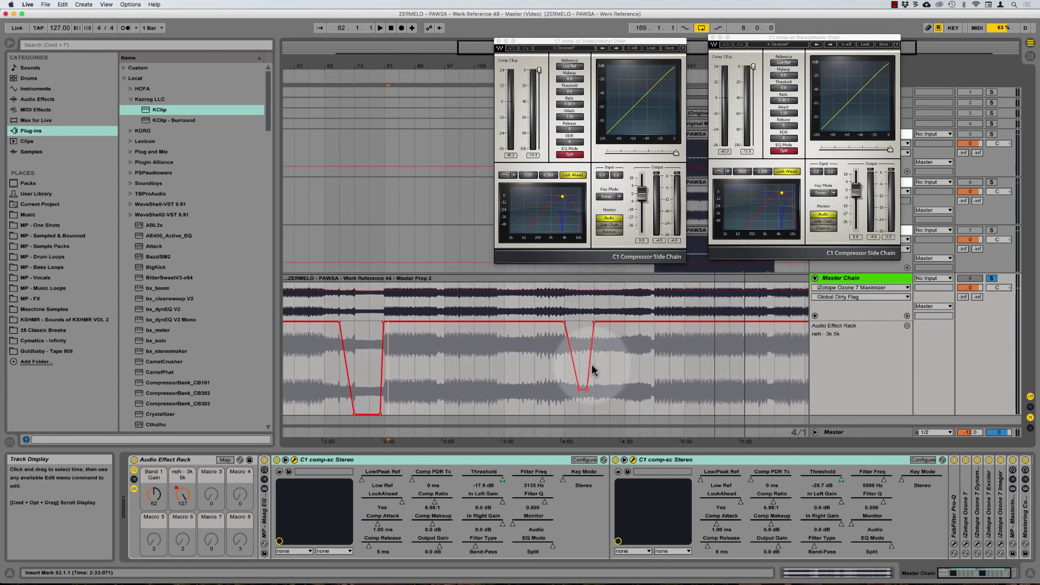
drag(550, 360, 623, 363)
scroll(487, 384, left, 2)
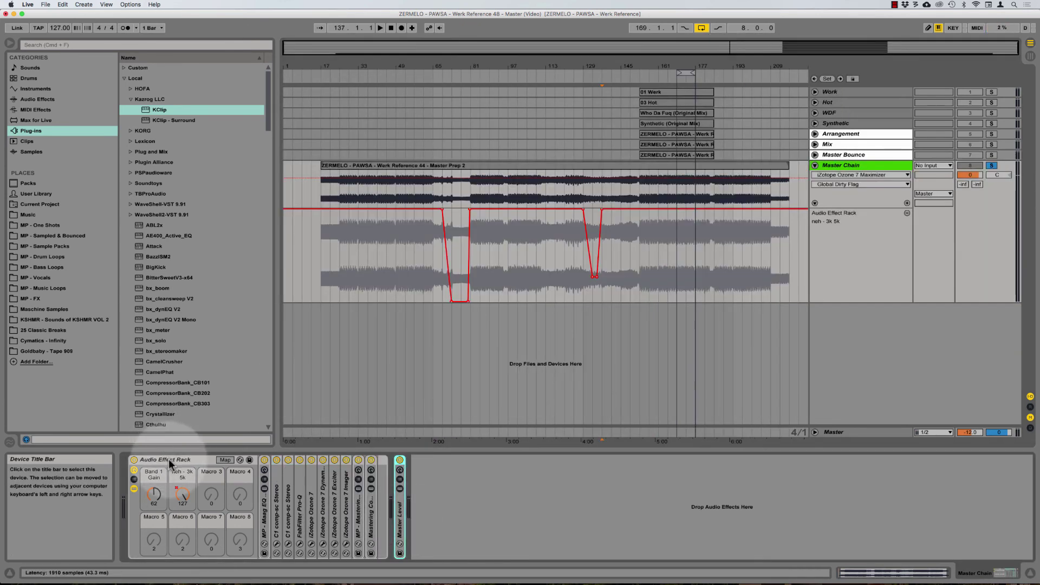
Select the Master Chain's Audio Effect Rack, and look through the metering devices on the Master track.
click(169, 460)
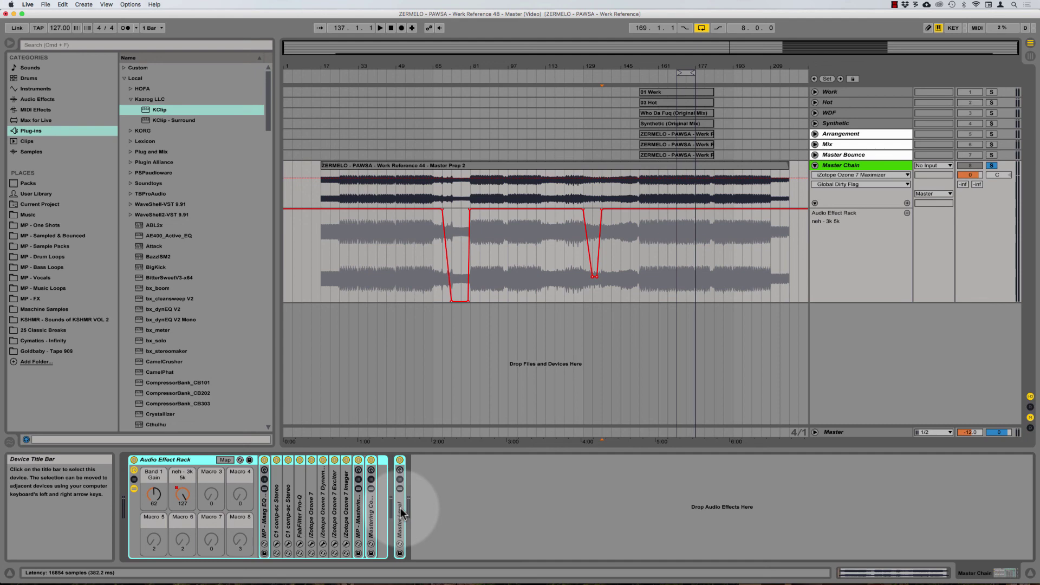
click(852, 434)
click(560, 499)
scroll(558, 499, right, 5)
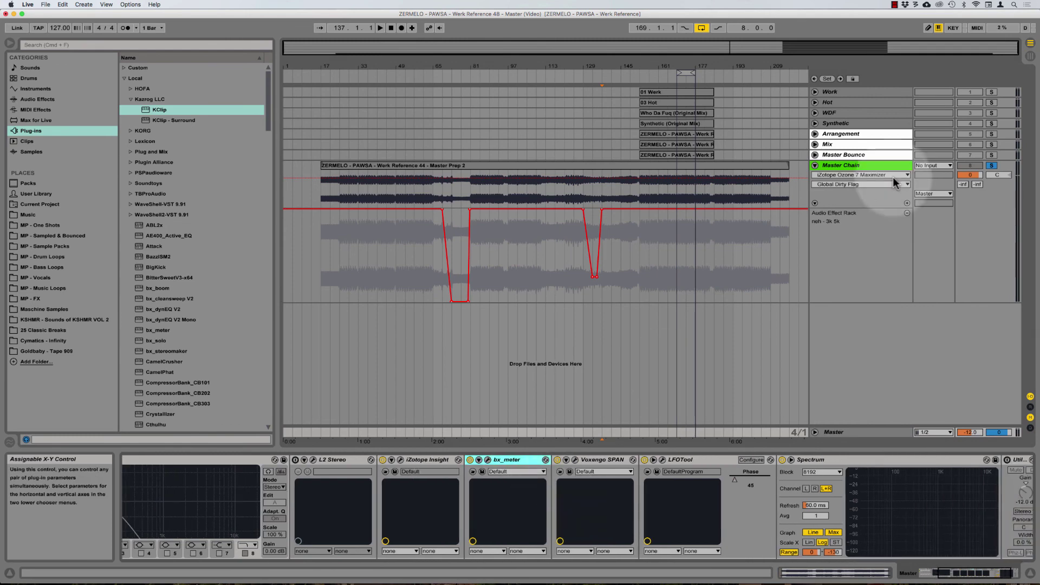
Return to the Master Chain track and select its devices from the first C1 comp-sc Stereo through iZotope Ozone 7 Imager.
click(855, 166)
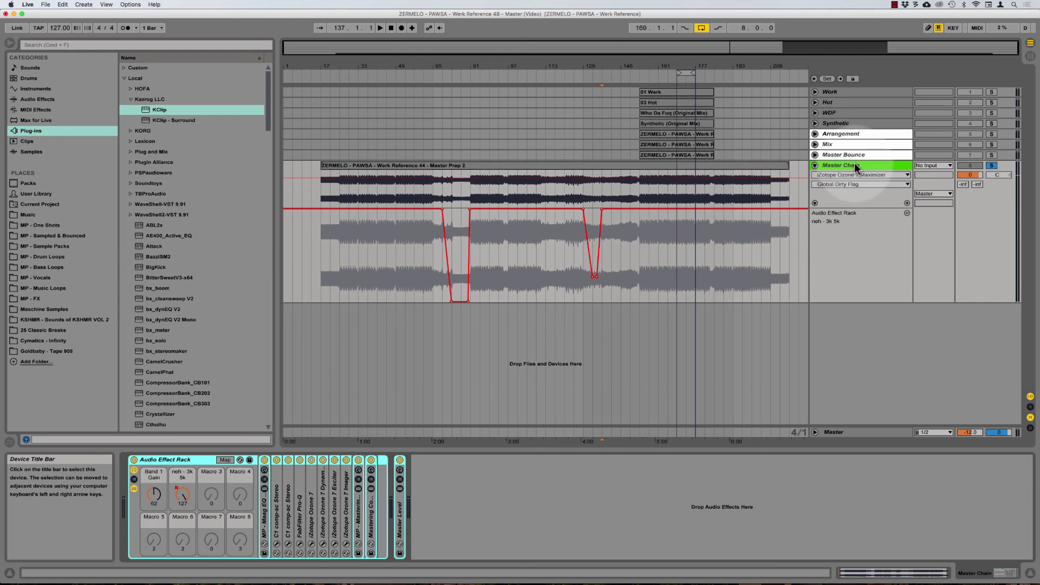
click(278, 494)
shift+click(345, 500)
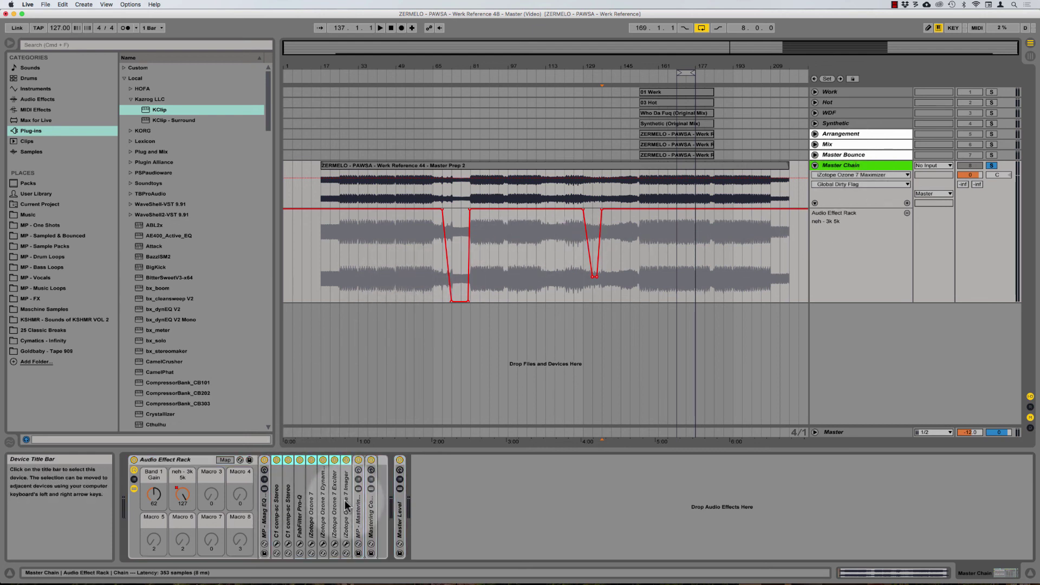